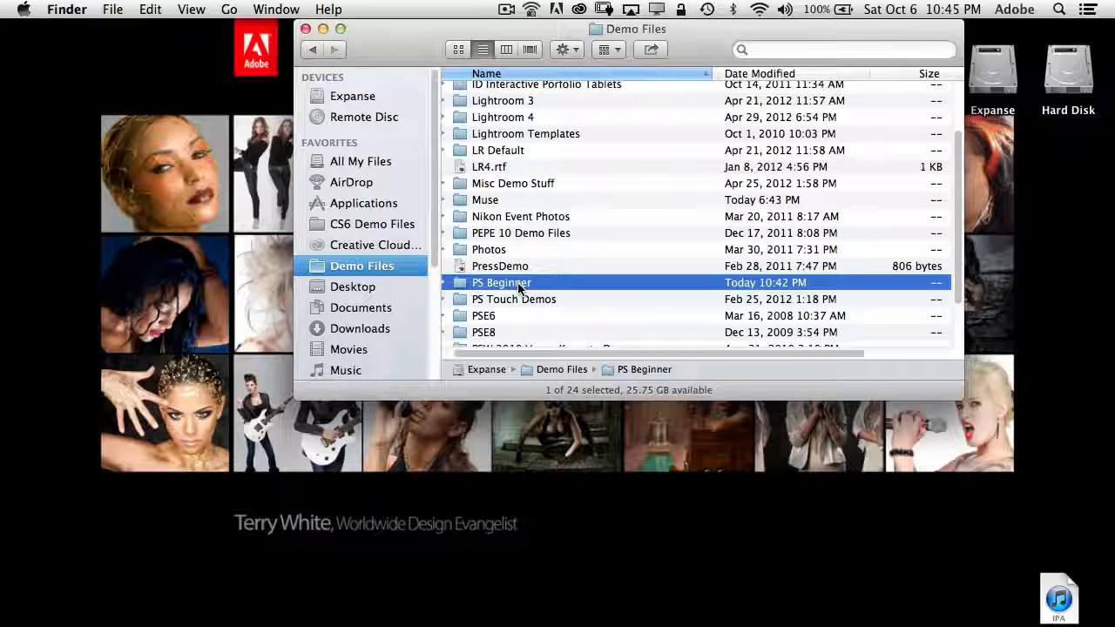
left_click_drag(520, 288, 250, 607)
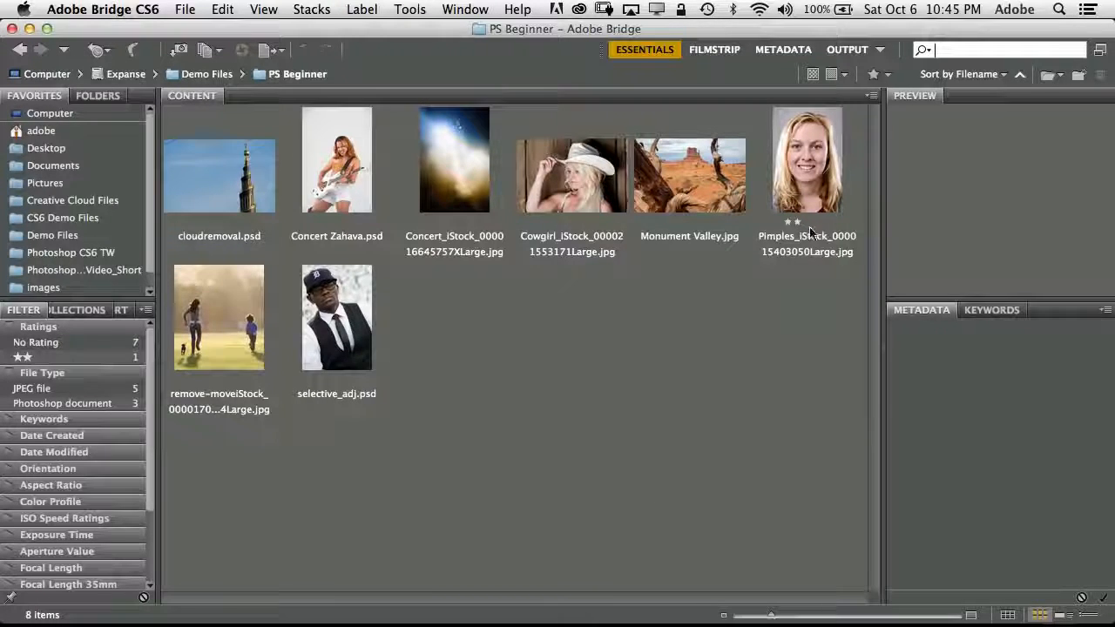
left_click(802, 178)
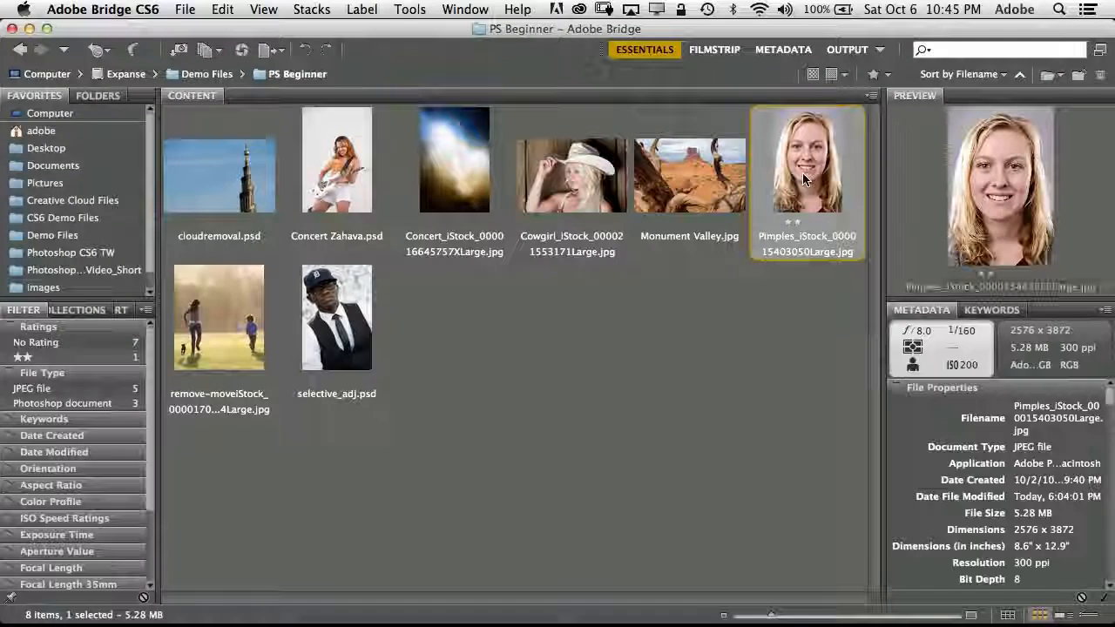
double_click(802, 177)
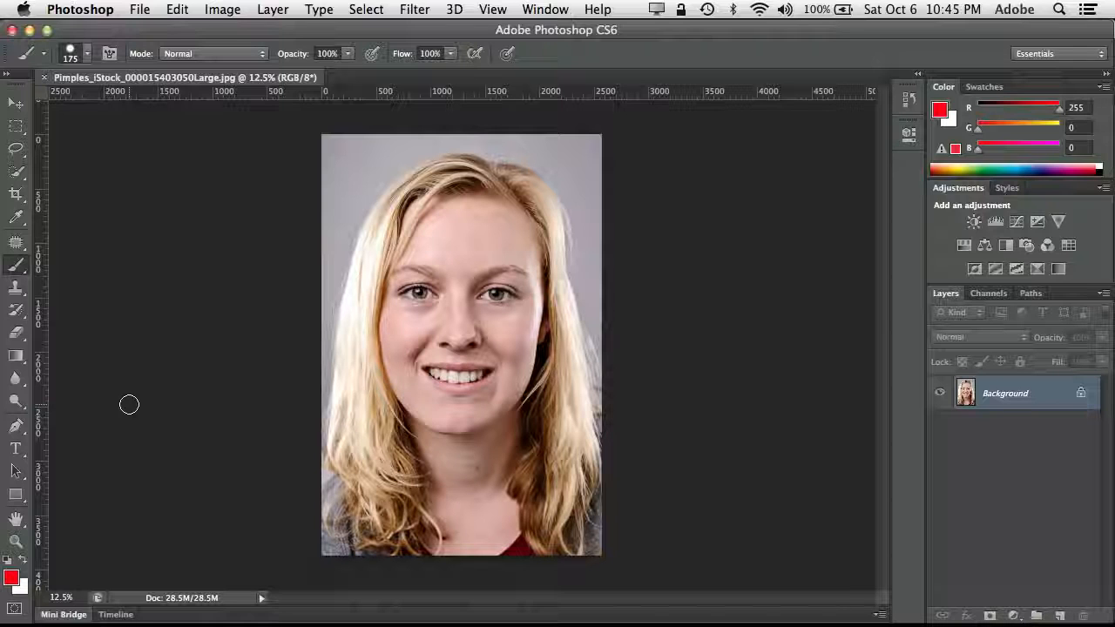
- Activate the Spot Healing Brush Tool for retouching the blemishes on the woman's forehead
key("super+equal")
key("super+equal")
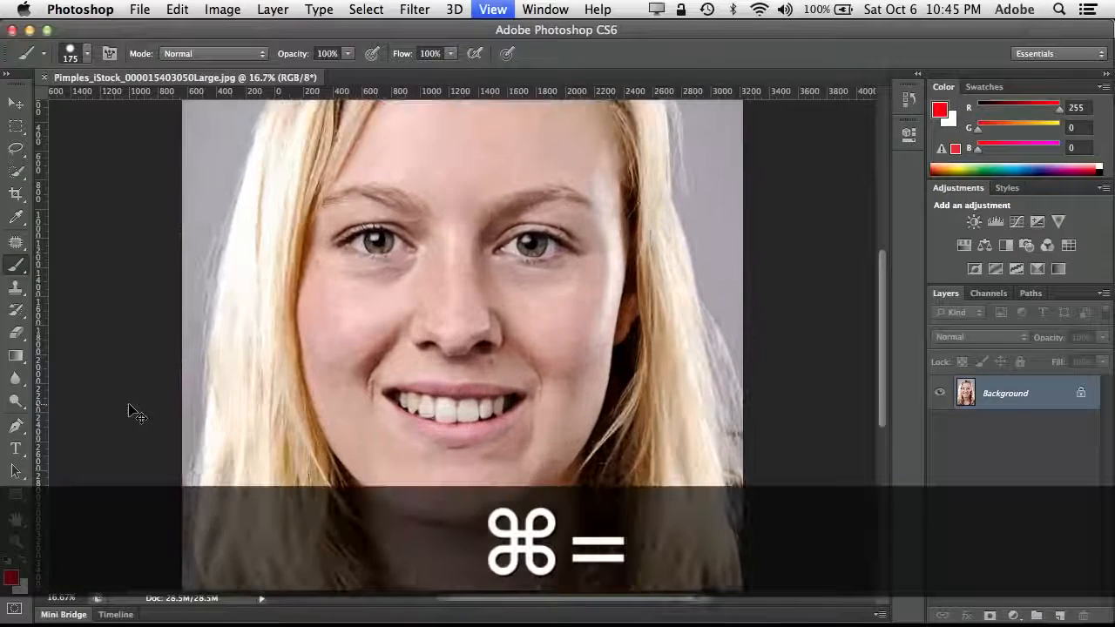
key("super+equal")
key("super+equal")
key("super+equal")
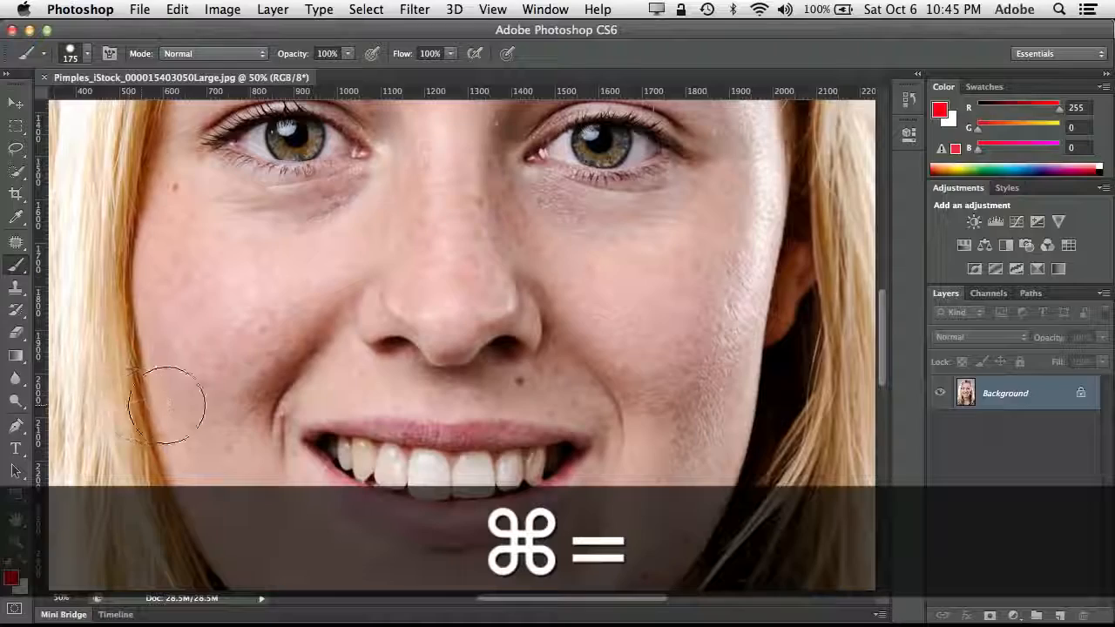
scroll(166, 405, "up", 10)
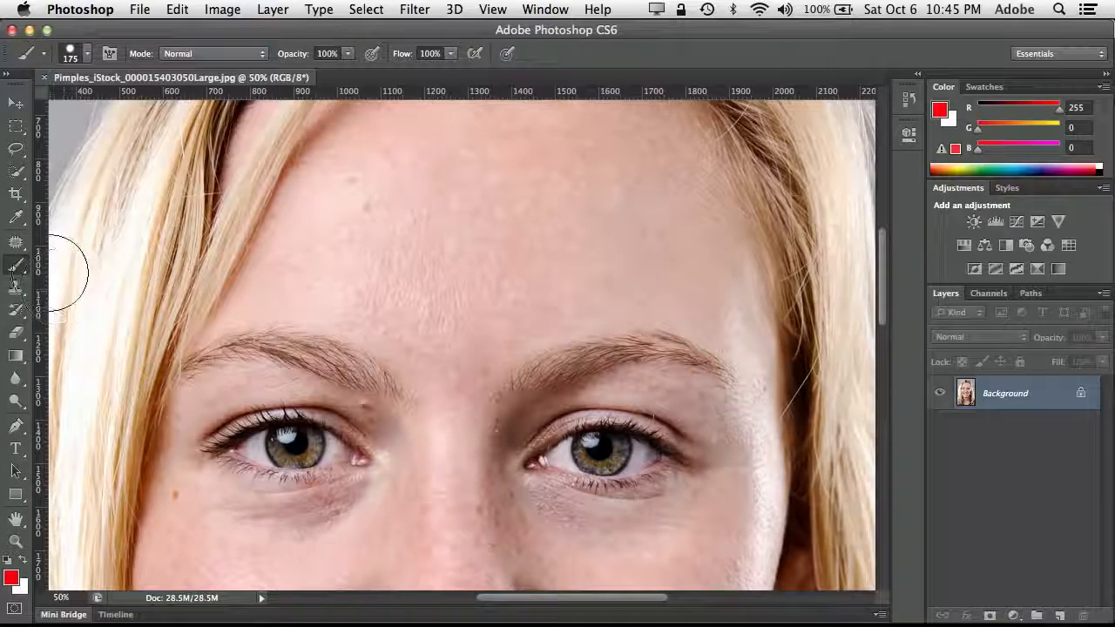
left_click(16, 243)
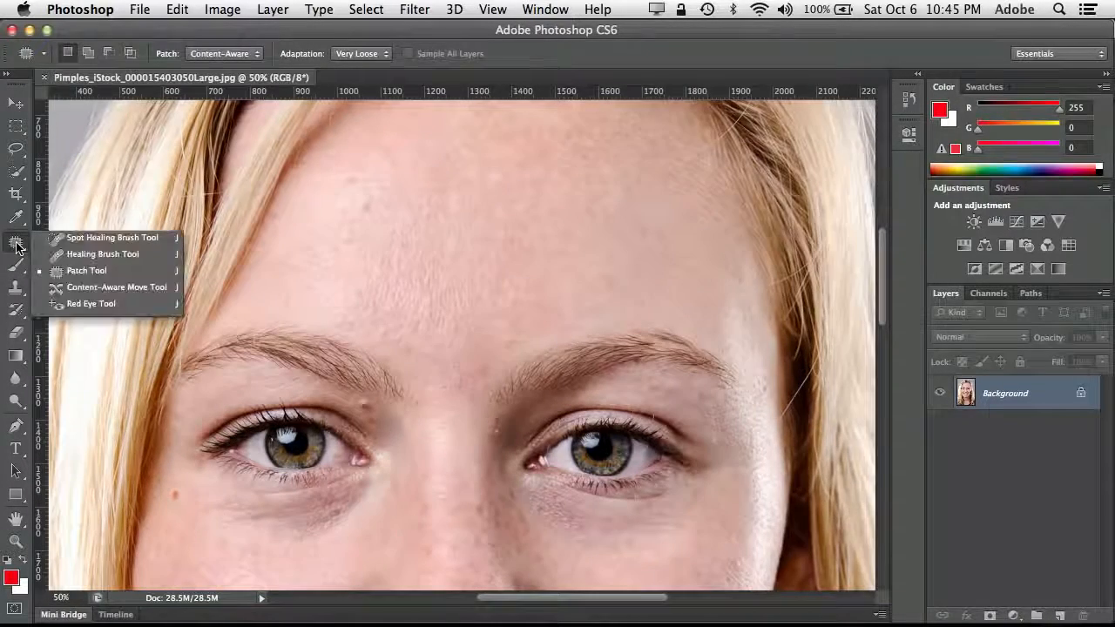
left_click(74, 238)
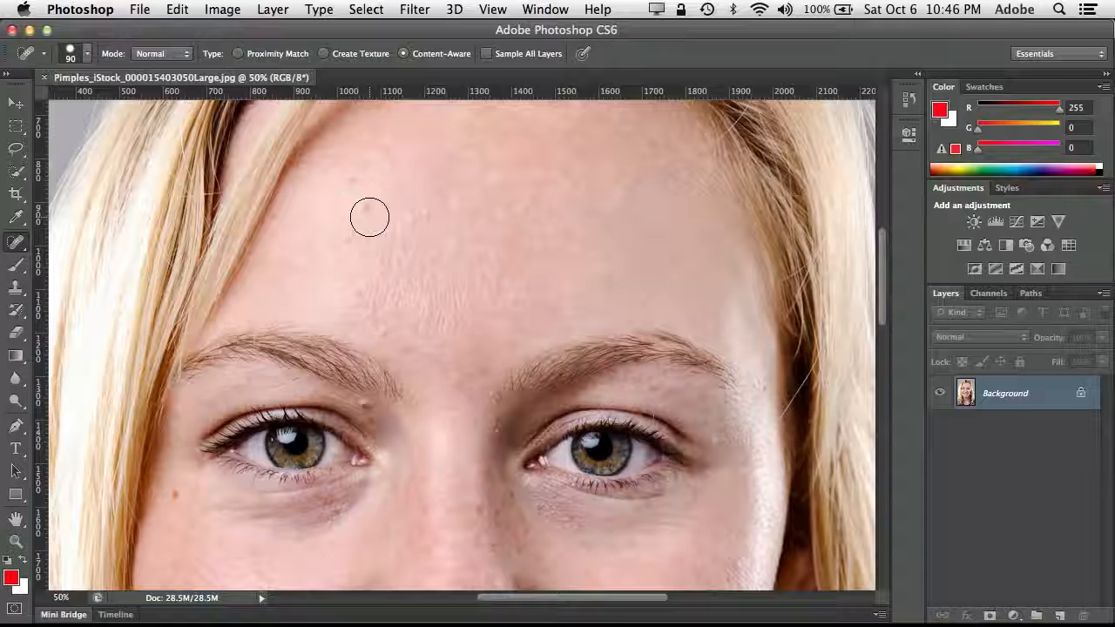
left_click(371, 216)
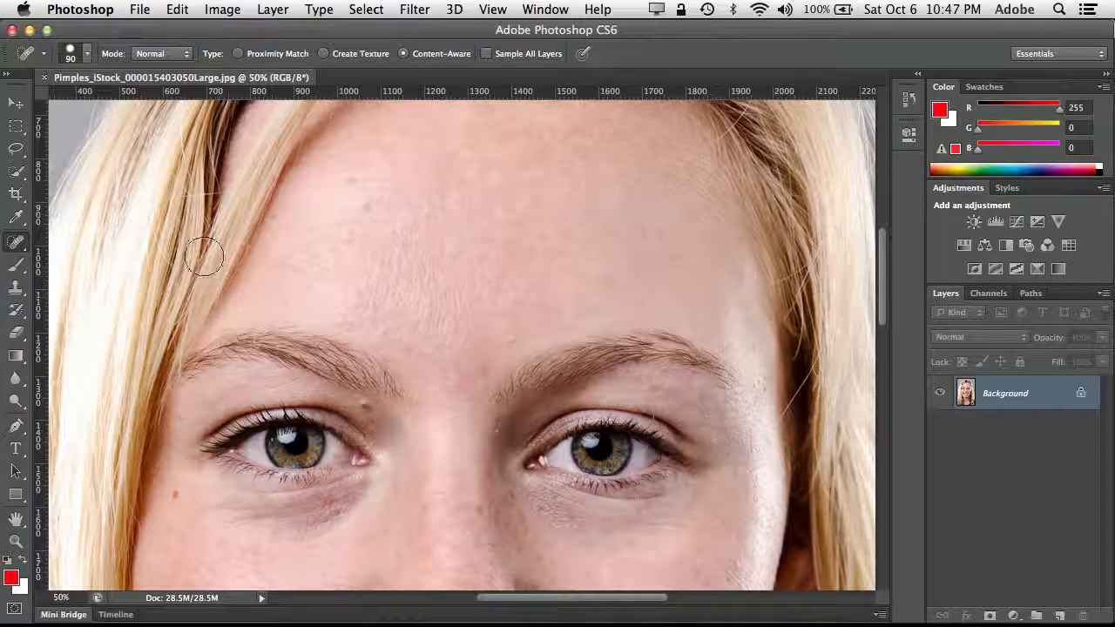
- Set the Spot Healing Brush's hardness to 0% for a soft edge
left_click(89, 55)
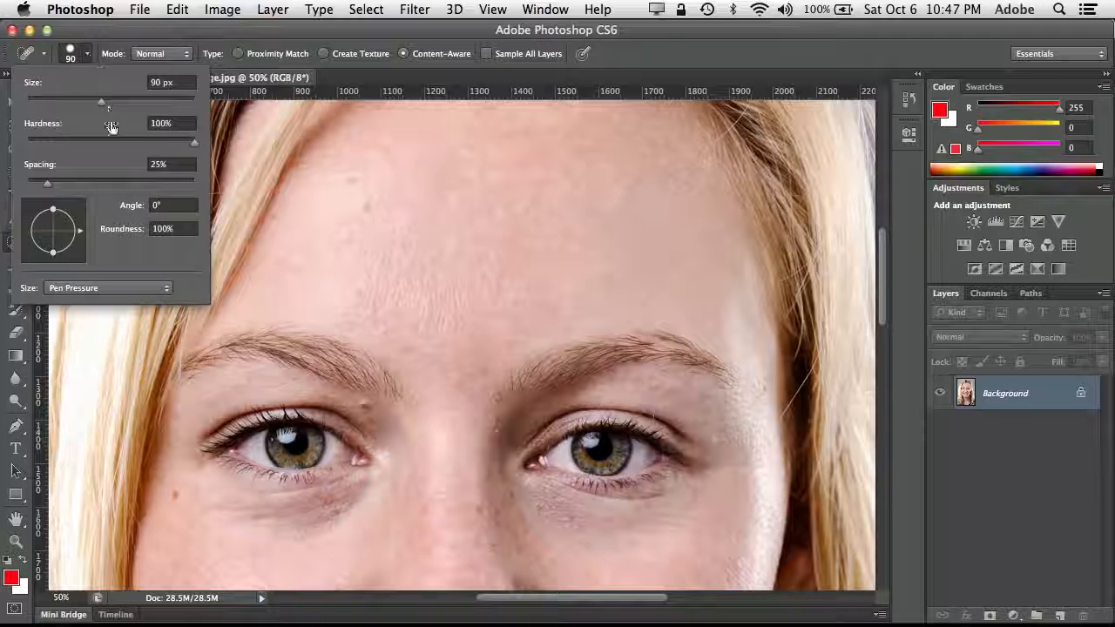
left_click(191, 149)
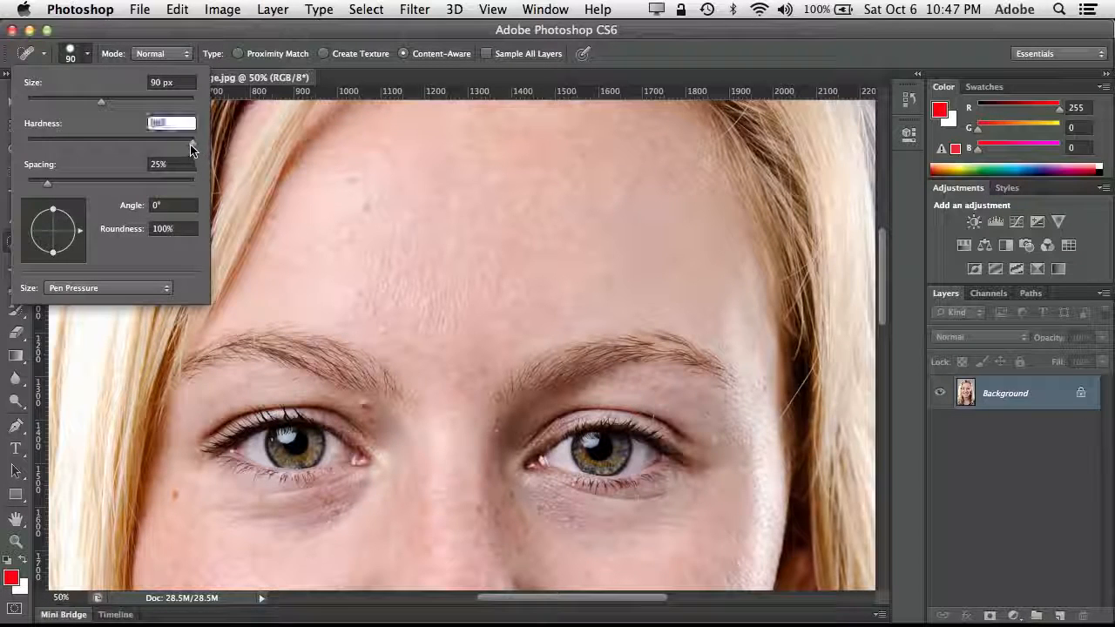
mouse_move(172, 143)
left_mouse_down()
mouse_move(97, 155)
mouse_move(27, 148)
left_mouse_up()
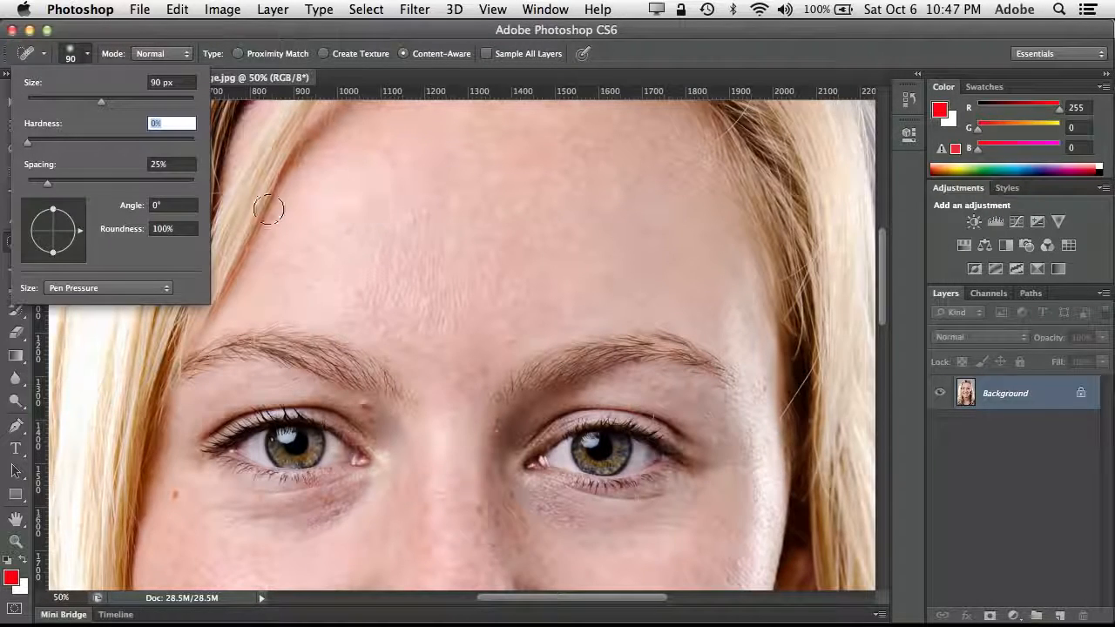
left_click(74, 57)
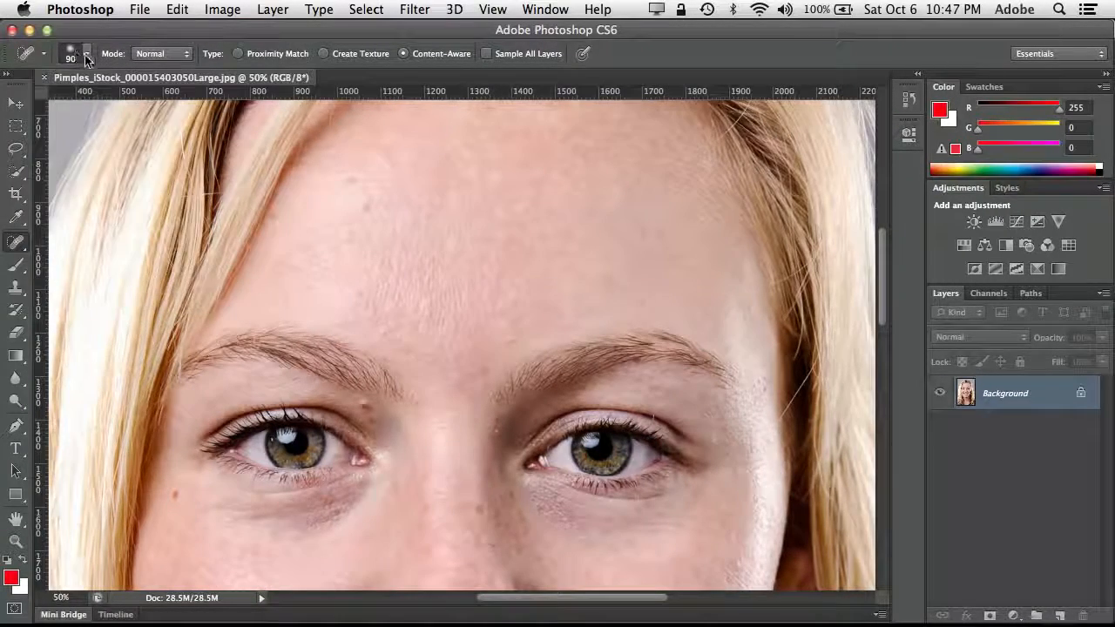
- Reduce the Spot Healing Brush's size to 77 px and try out a harder brush edge
left_click(86, 56)
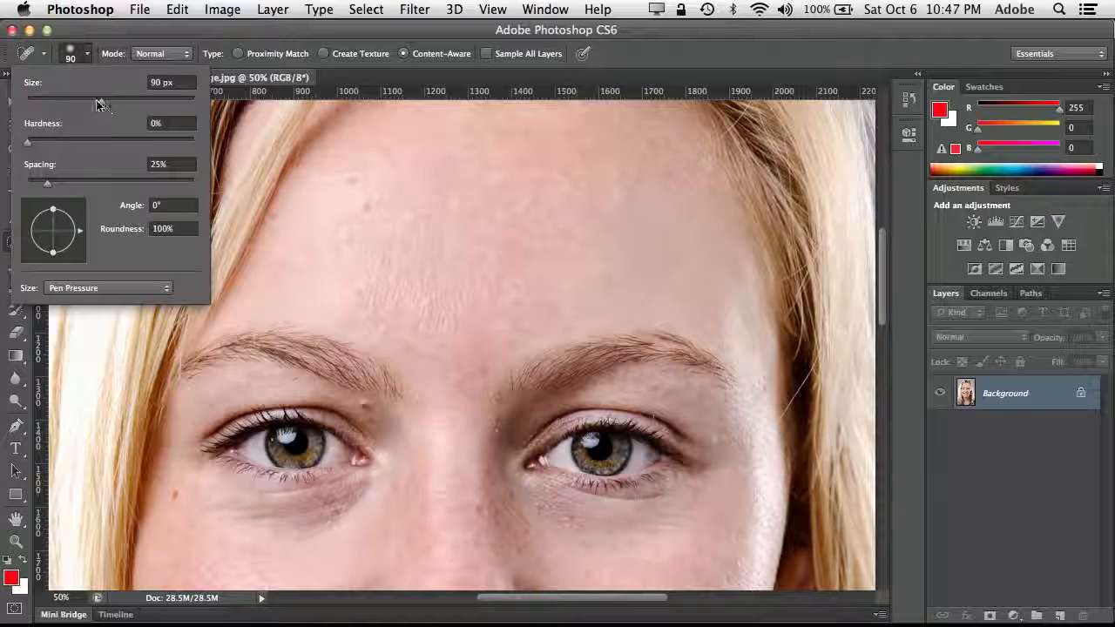
left_click_drag(97, 104, 91, 102)
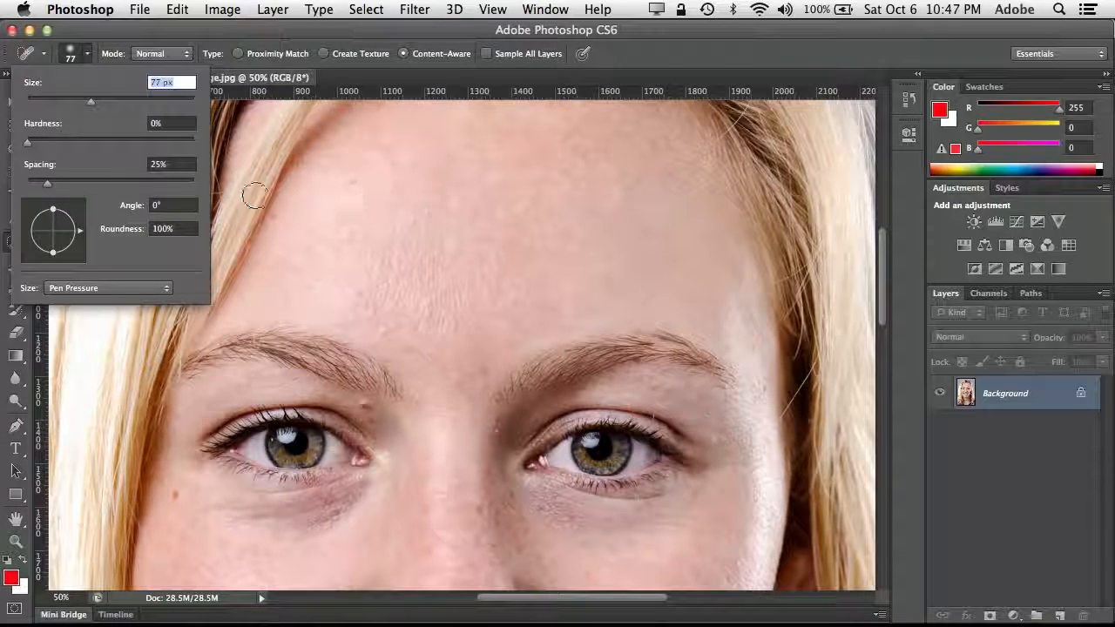
left_click(28, 144)
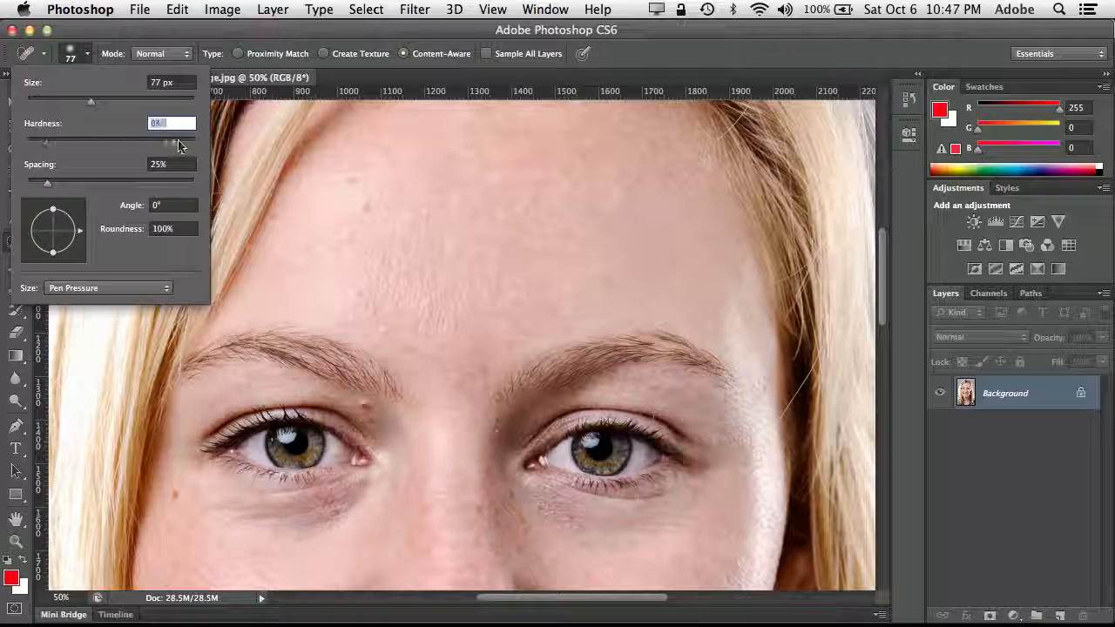
left_click_drag(178, 145, 185, 146)
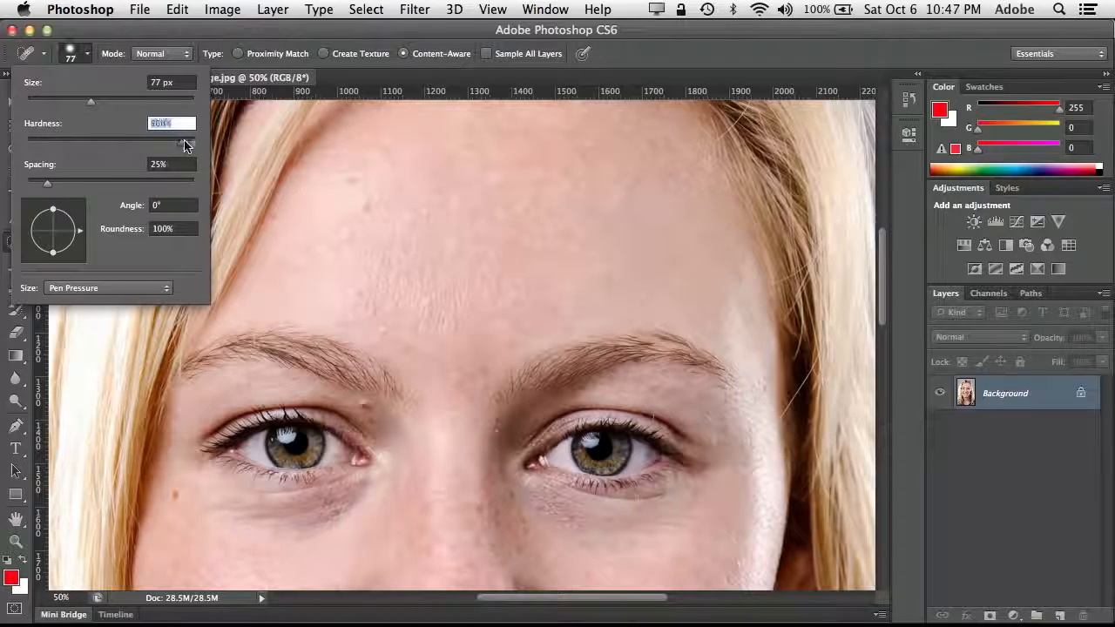
left_click(87, 58)
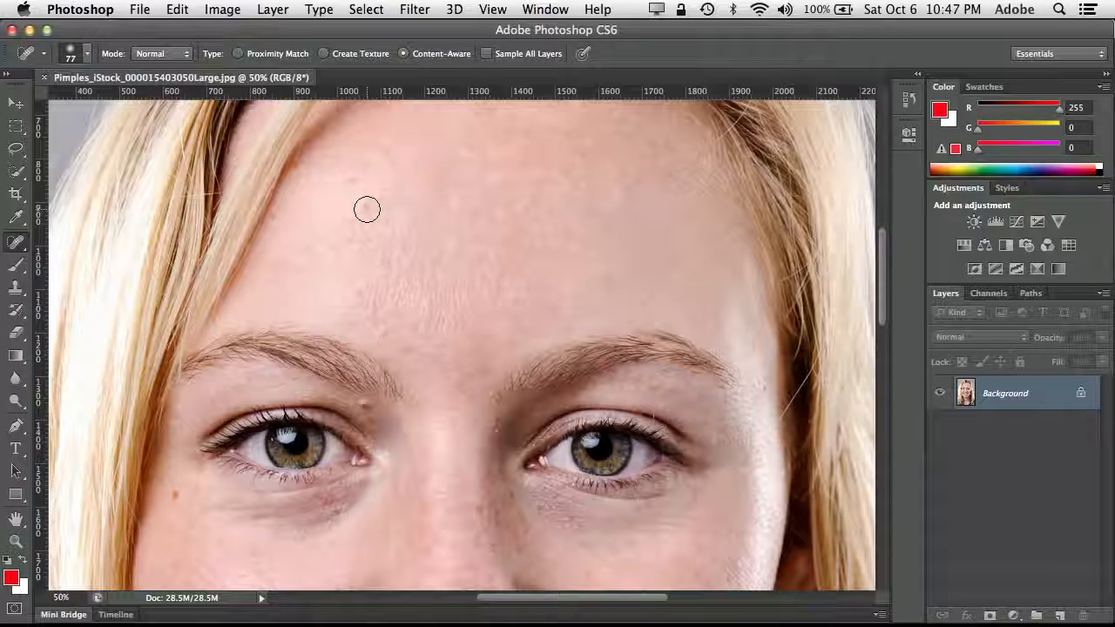
- Resize the Spot Healing Brush over the forehead blemish, shrinking it to 40 px and enlarging it to 90 px
key("bracketleft")
key("bracketleft")
key("bracketleft")
key("bracketleft")
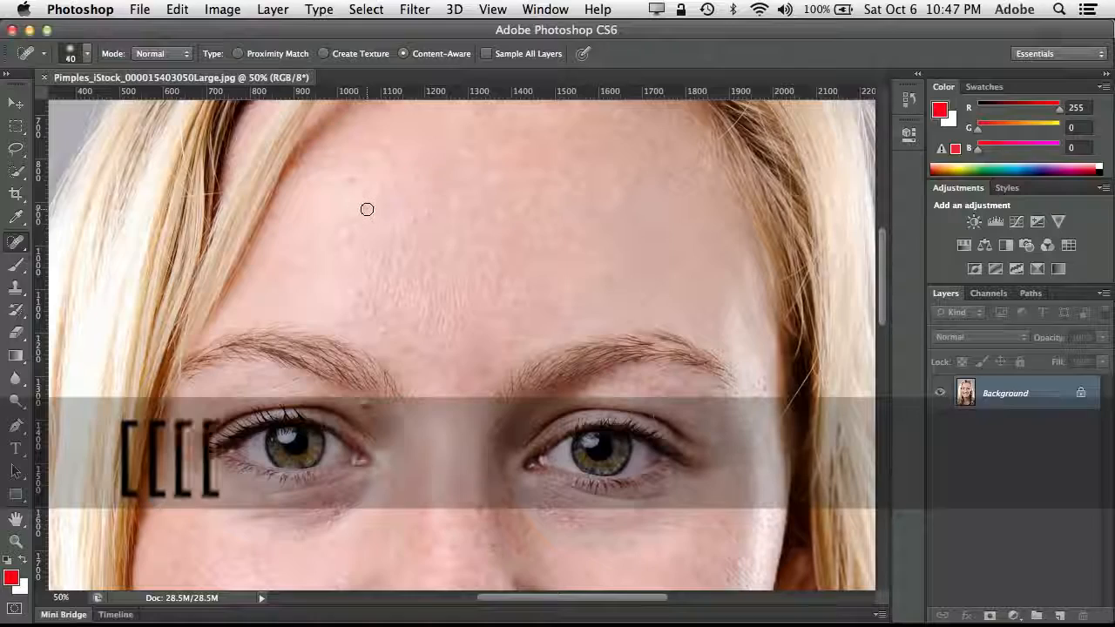
key("bracketright")
key("bracketright")
key("bracketright")
key("bracketright")
key("bracketright")
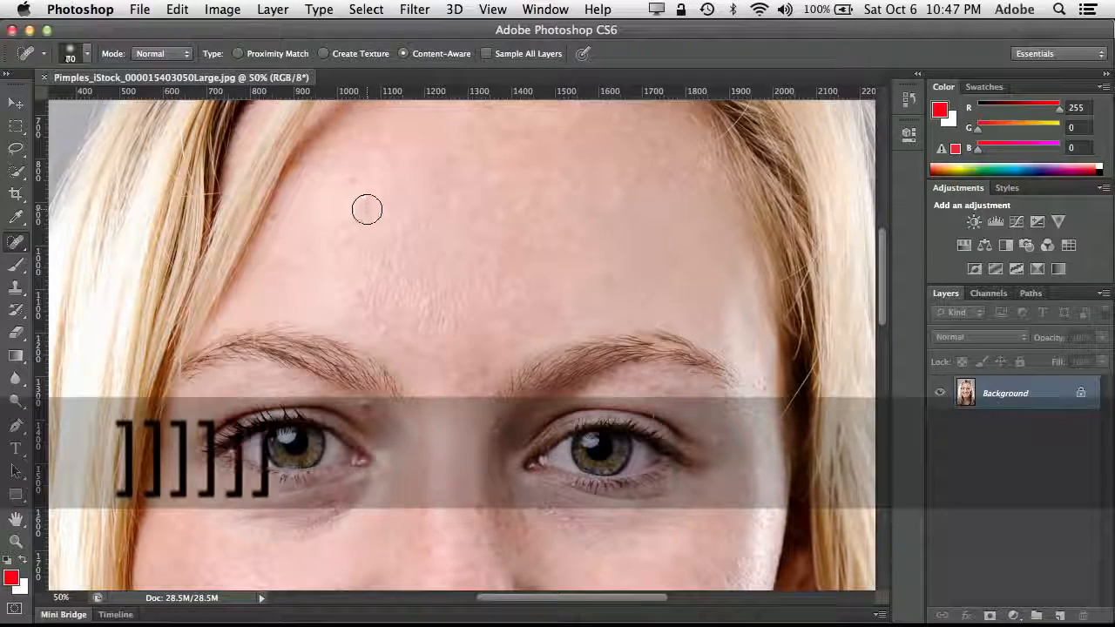
key("bracketright")
key("bracketright")
key("bracketleft")
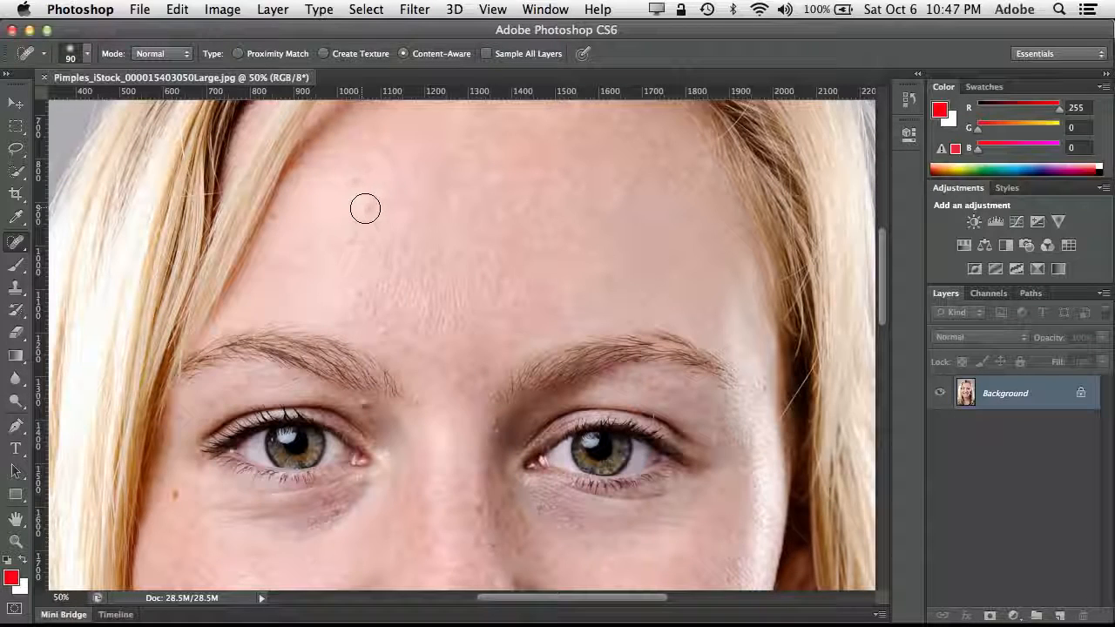
- Heal the blemishes on the forehead, beside the inner eye corner, on the upper cheek and around the eyebrow
mouse_move(365, 208)
left_mouse_down()
mouse_move(418, 224)
mouse_move(428, 261)
mouse_move(381, 233)
mouse_move(361, 186)
mouse_move(326, 180)
mouse_move(321, 189)
mouse_move(323, 179)
mouse_move(440, 192)
left_mouse_up()
left_click_drag(292, 240, 290, 227)
left_click_drag(352, 290, 361, 293)
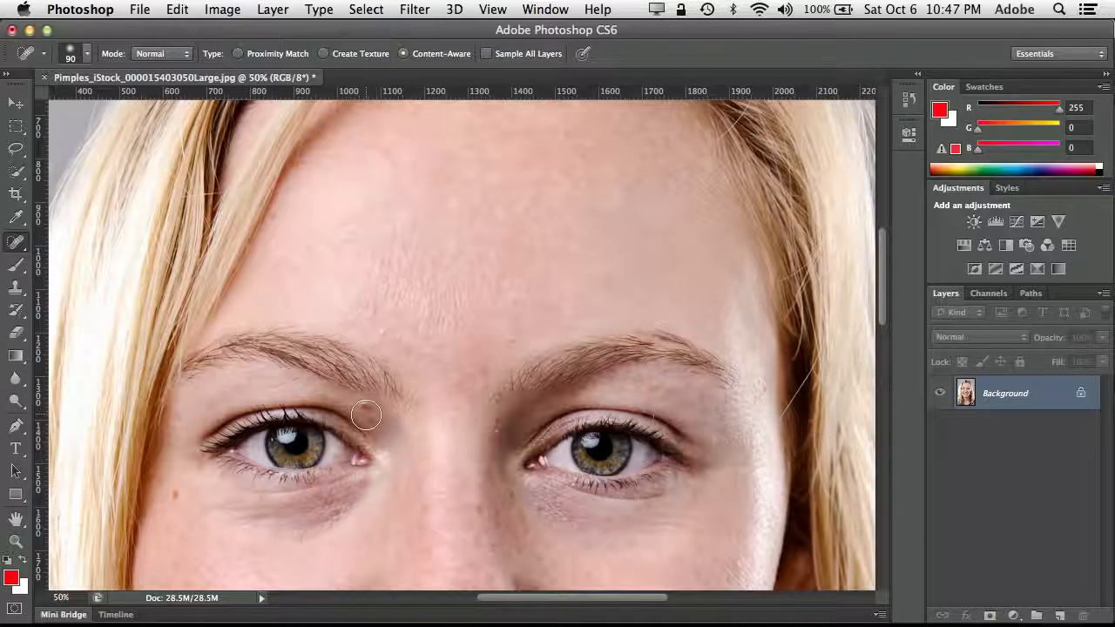
left_click_drag(366, 416, 363, 410)
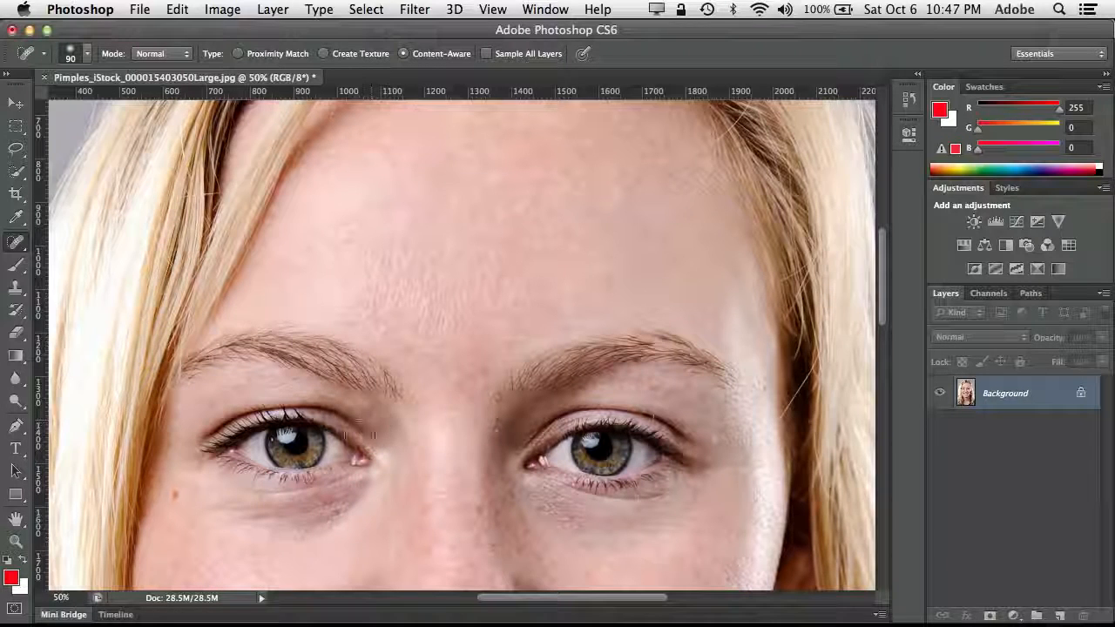
left_click(174, 496)
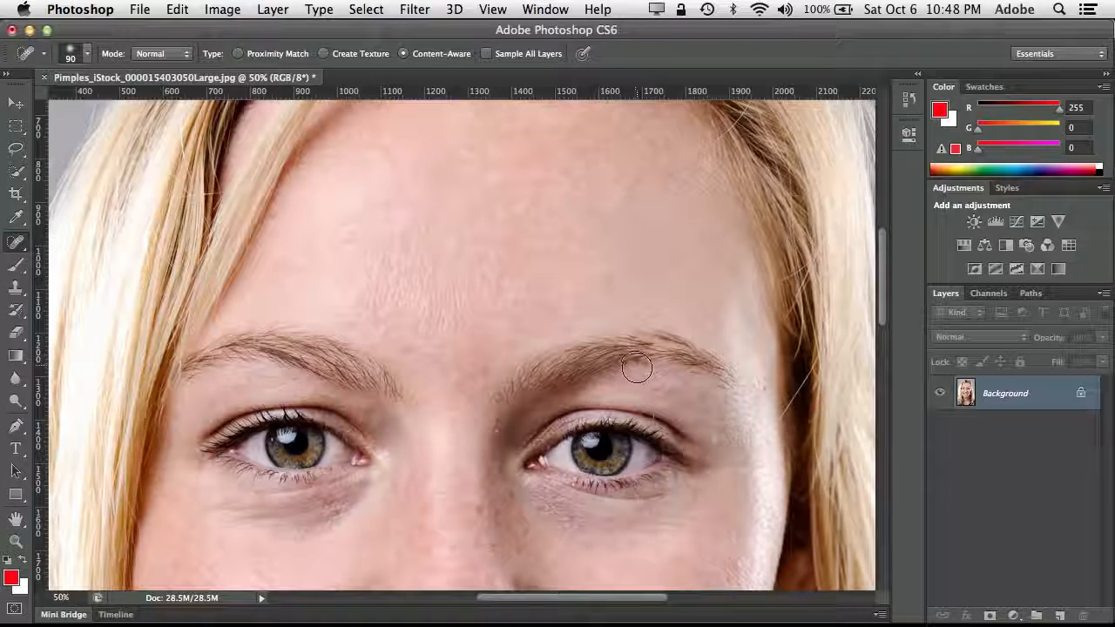
left_click_drag(625, 366, 543, 399)
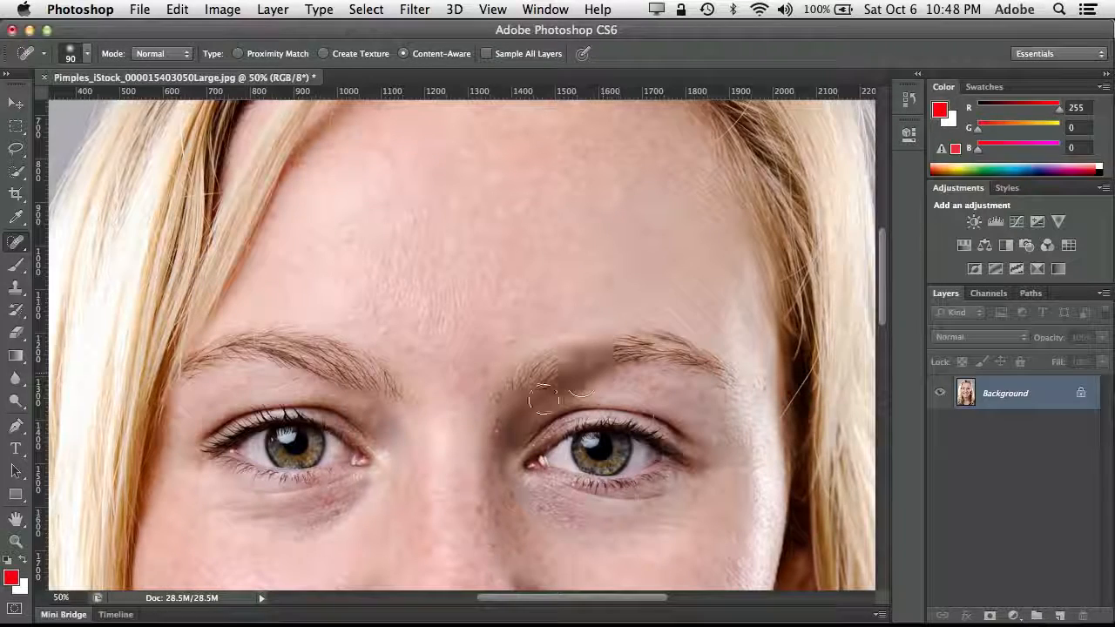
left_click(512, 342)
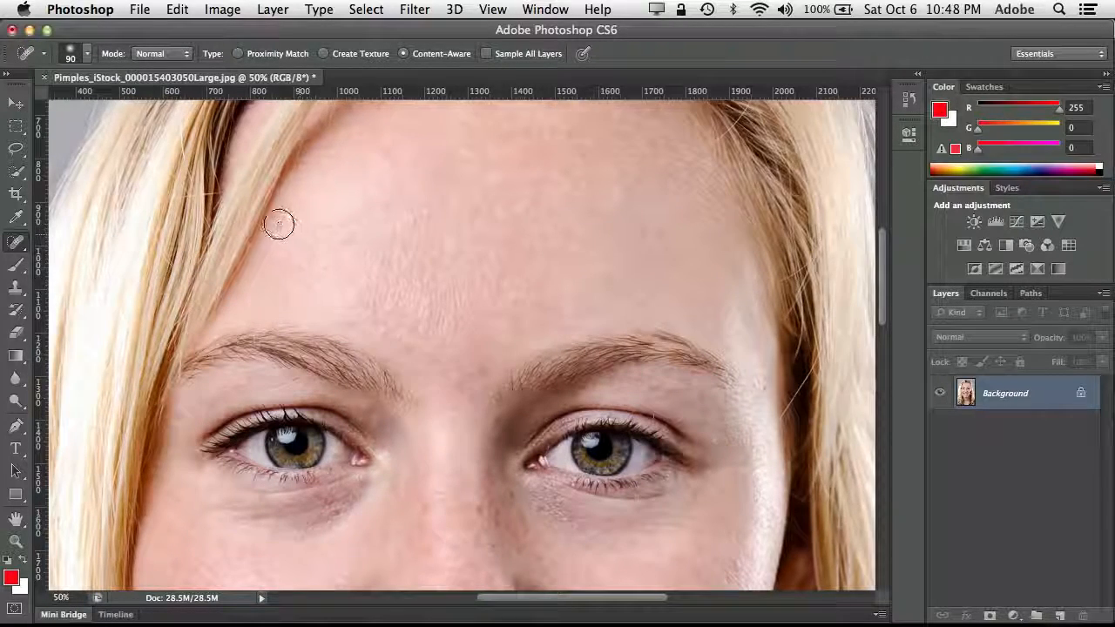
- Heal the spots on the lower cheek, along the jaw and on the chin with the Spot Healing Brush
left_click_drag(458, 351, 450, 172)
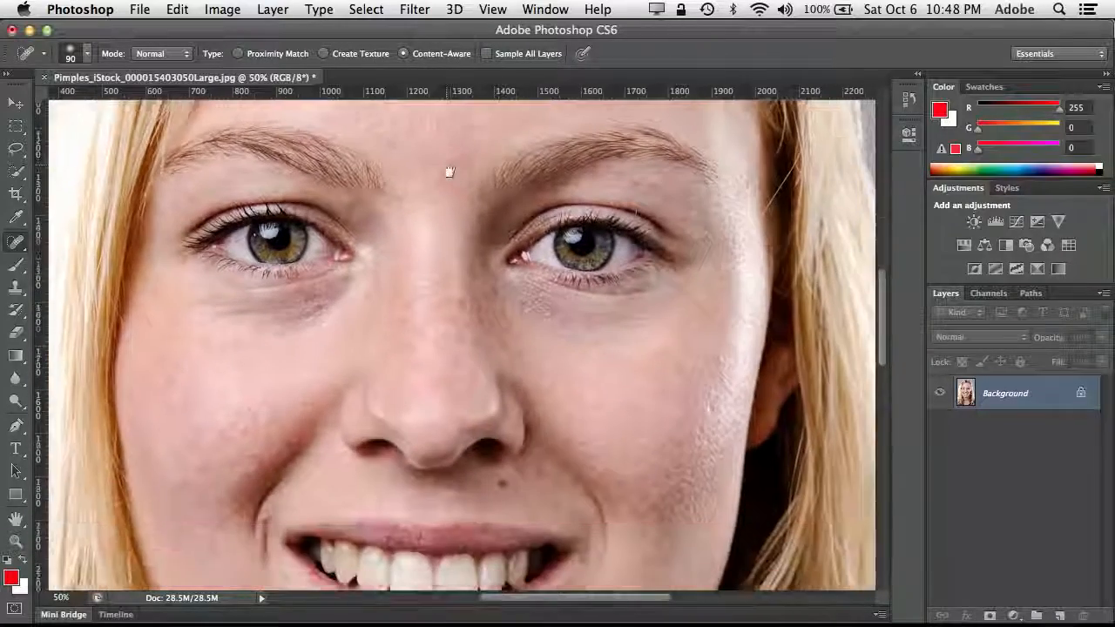
left_click_drag(448, 282, 438, 187)
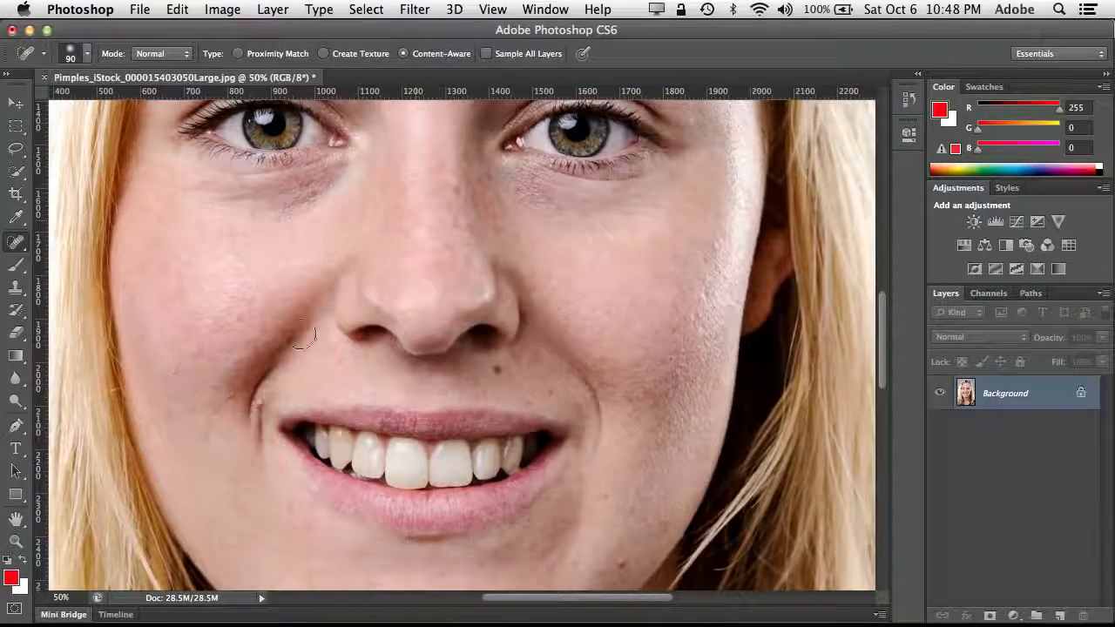
left_click(204, 436)
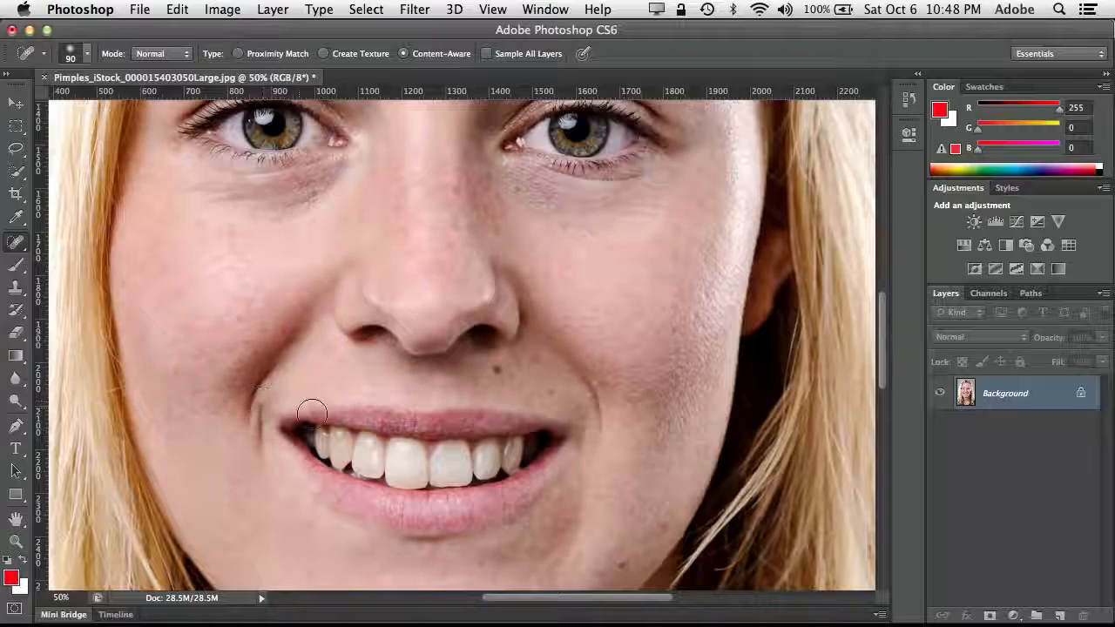
scroll(249, 386, "down", 5)
scroll(249, 386, "right", 2)
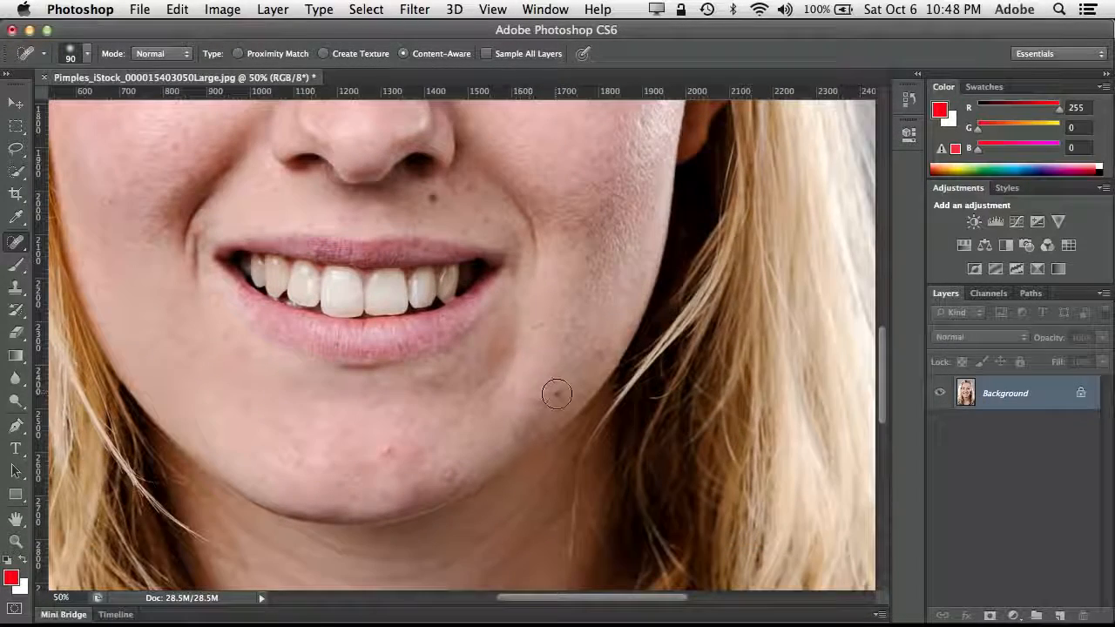
left_click(557, 396)
left_click(599, 353)
left_click(382, 451)
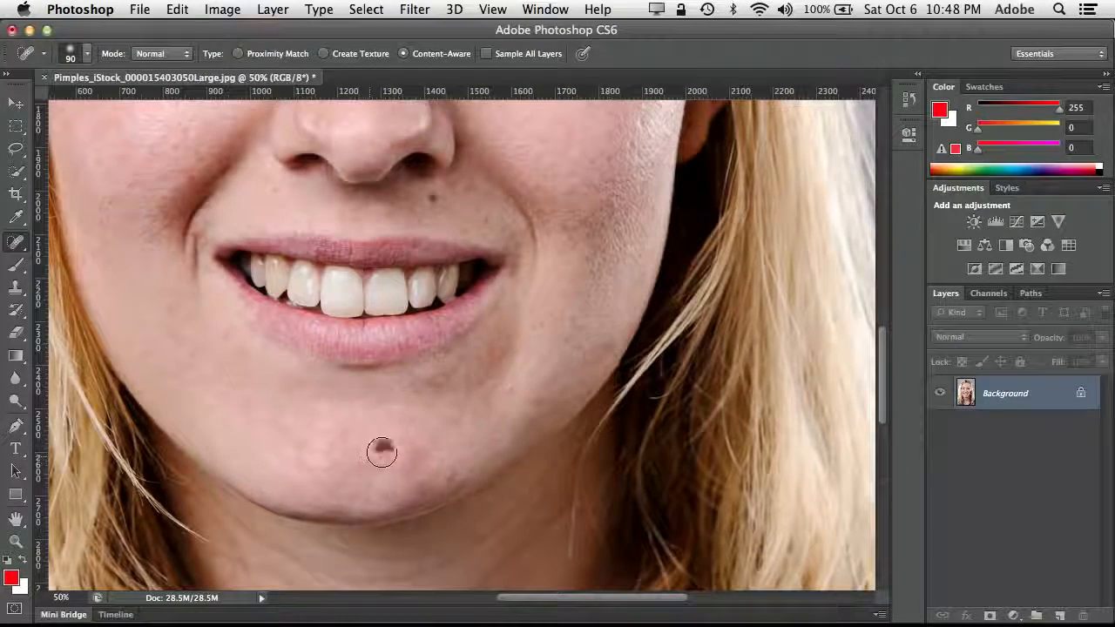
left_click(446, 476)
left_click(459, 420)
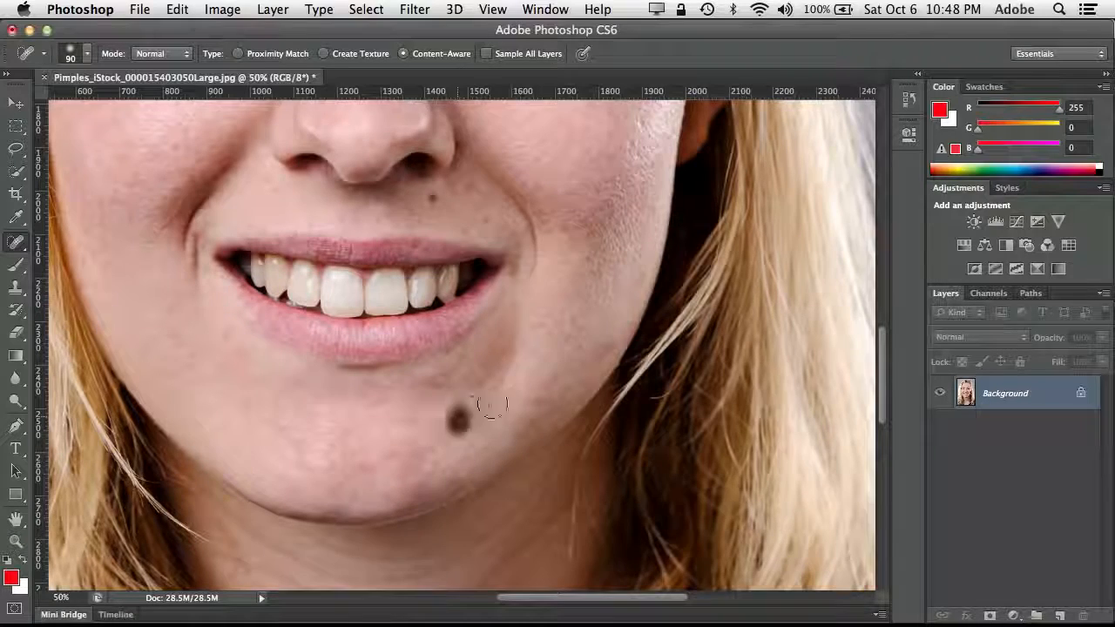
left_click(515, 386)
- Heal the creases across the neck and the mole on the lower neck with the Spot Healing Brush
left_click_drag(445, 453, 483, 250)
mouse_move(505, 418)
left_mouse_down()
mouse_move(413, 440)
mouse_move(324, 406)
left_mouse_up()
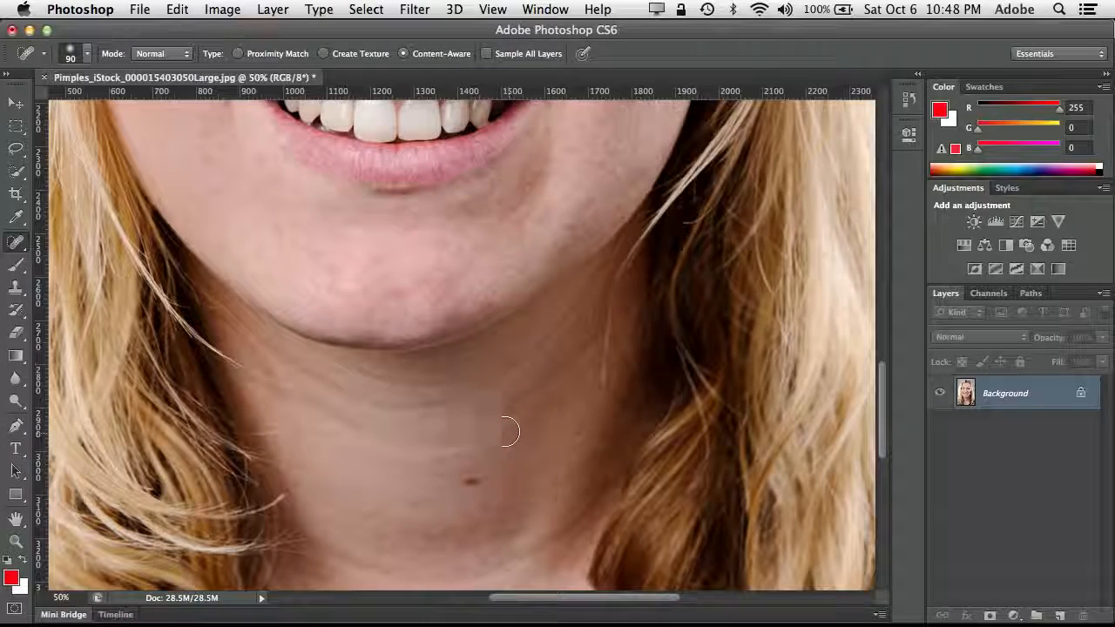
left_click_drag(481, 434, 566, 384)
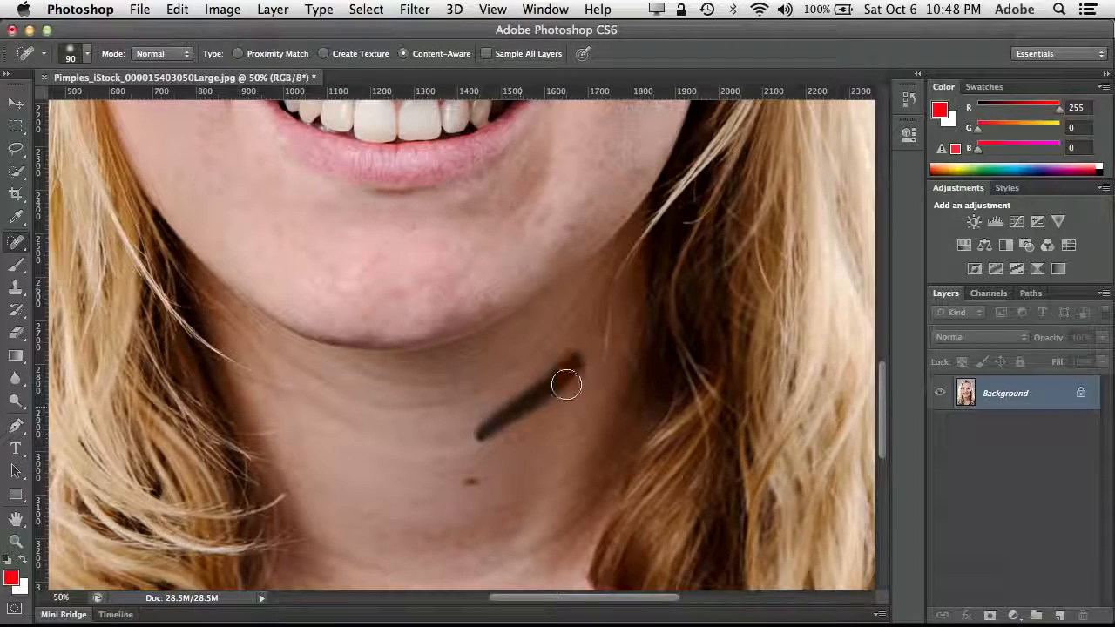
left_click(473, 483)
left_click_drag(425, 402, 305, 376)
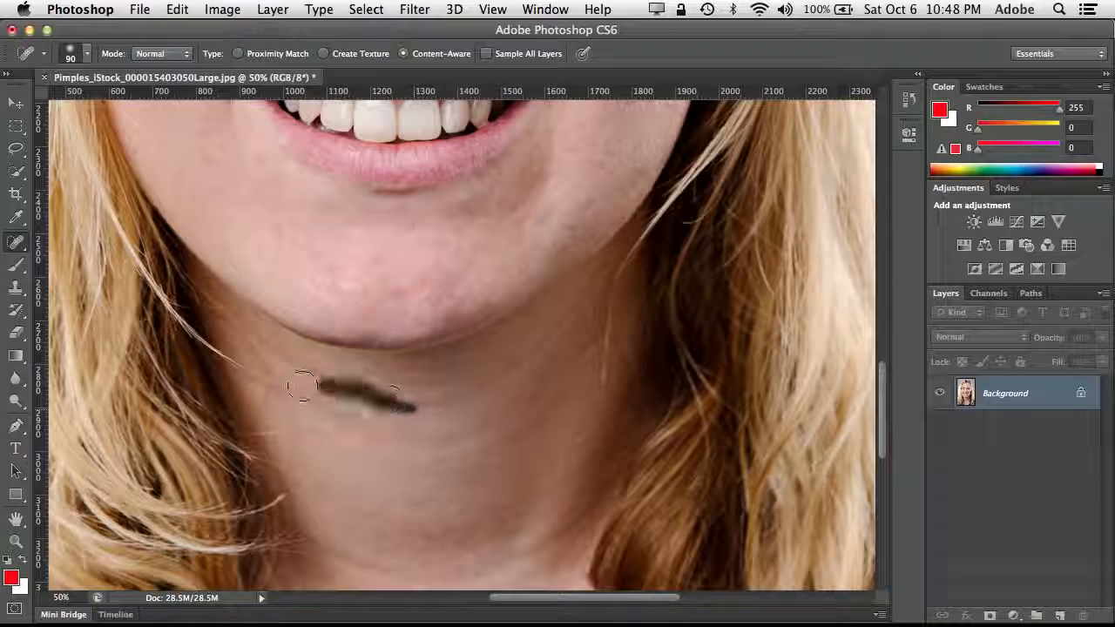
mouse_move(376, 376)
left_mouse_down()
mouse_move(487, 382)
mouse_move(571, 307)
left_mouse_up()
mouse_move(297, 393)
left_mouse_down()
mouse_move(266, 379)
mouse_move(279, 356)
left_mouse_up()
left_click_drag(300, 393, 410, 446)
- Heal the moles on both sides of the upper chest and the spots near the red neckline
scroll(478, 360, "down", 10)
scroll(476, 343, "left", 2)
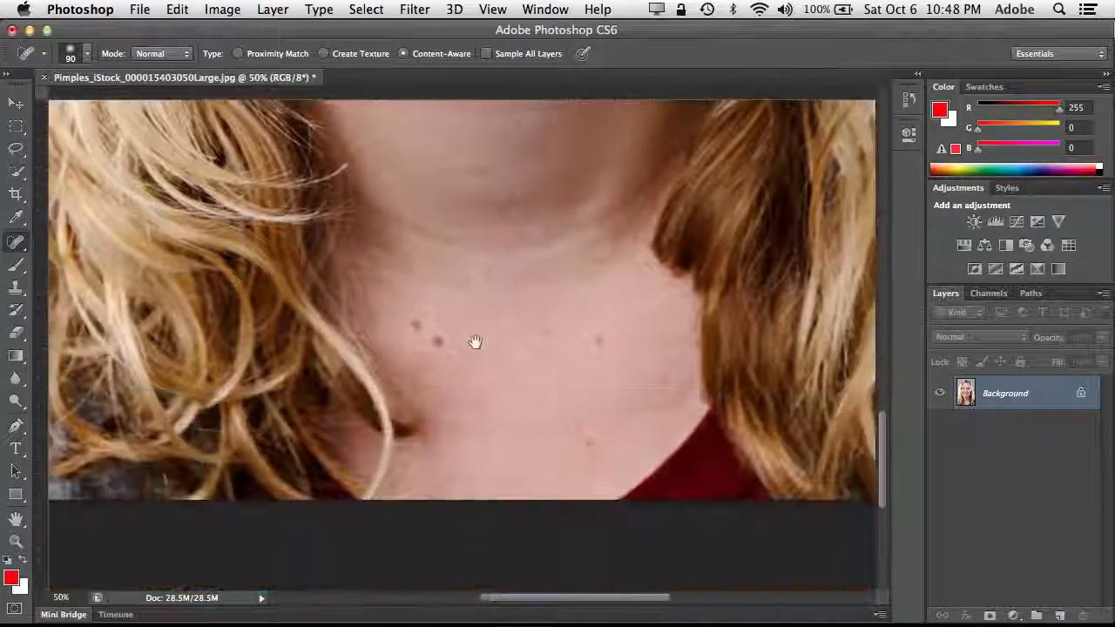
left_click(440, 292)
left_click(419, 271)
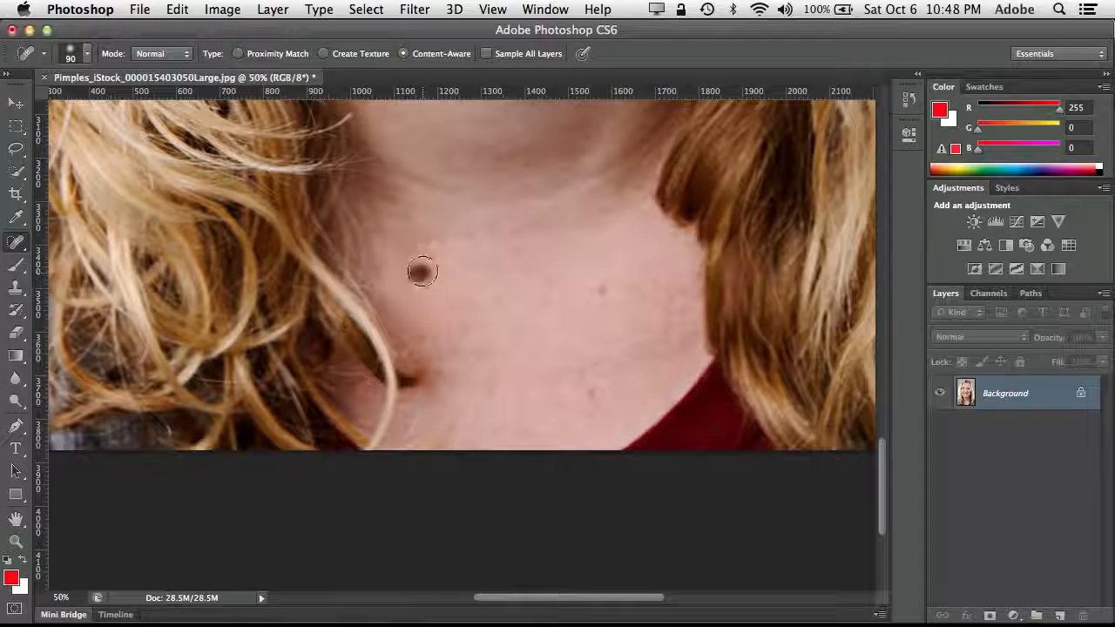
left_click(601, 291)
left_click(552, 273)
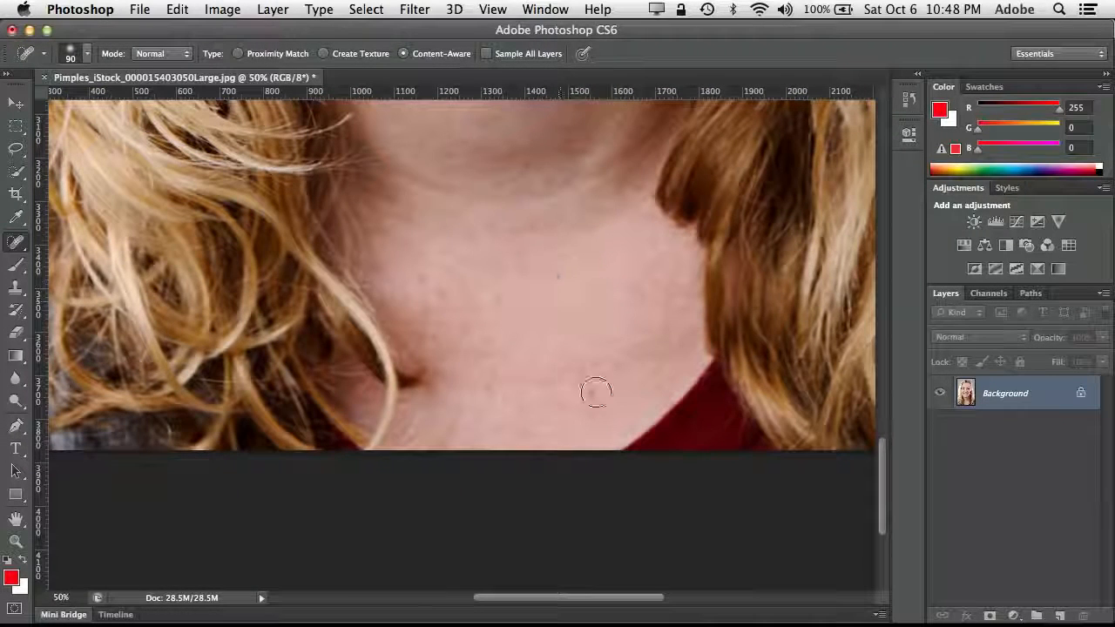
left_click(594, 391)
left_click(583, 372)
left_click(604, 361)
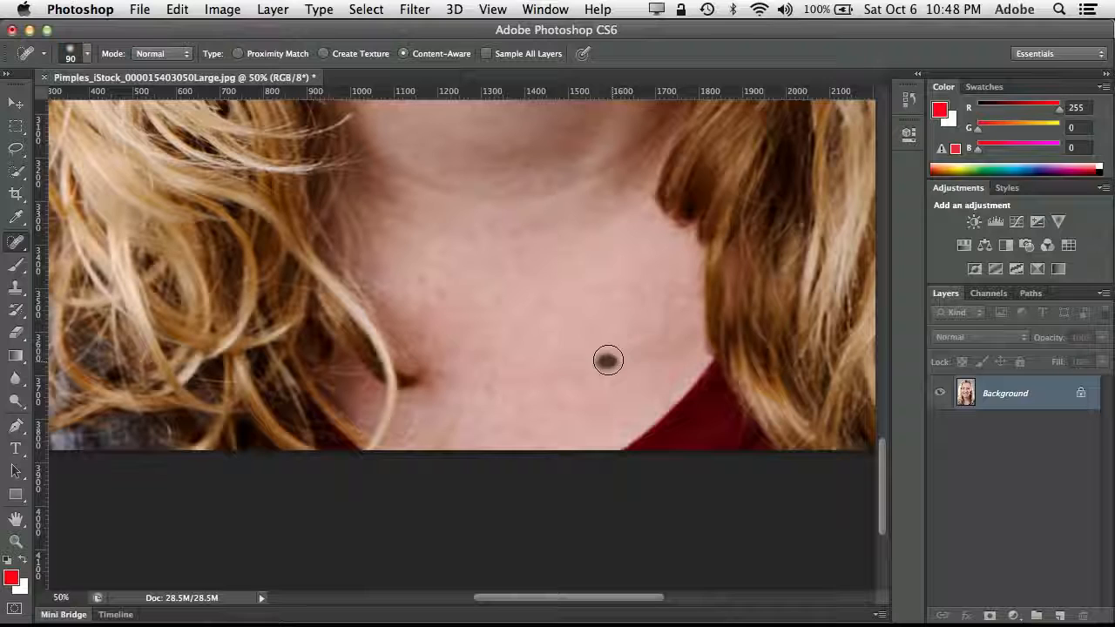
- Heal the remaining faint spots in the middle of the chest and at the base of the neck
left_click(481, 389)
left_click(479, 356)
left_click(499, 299)
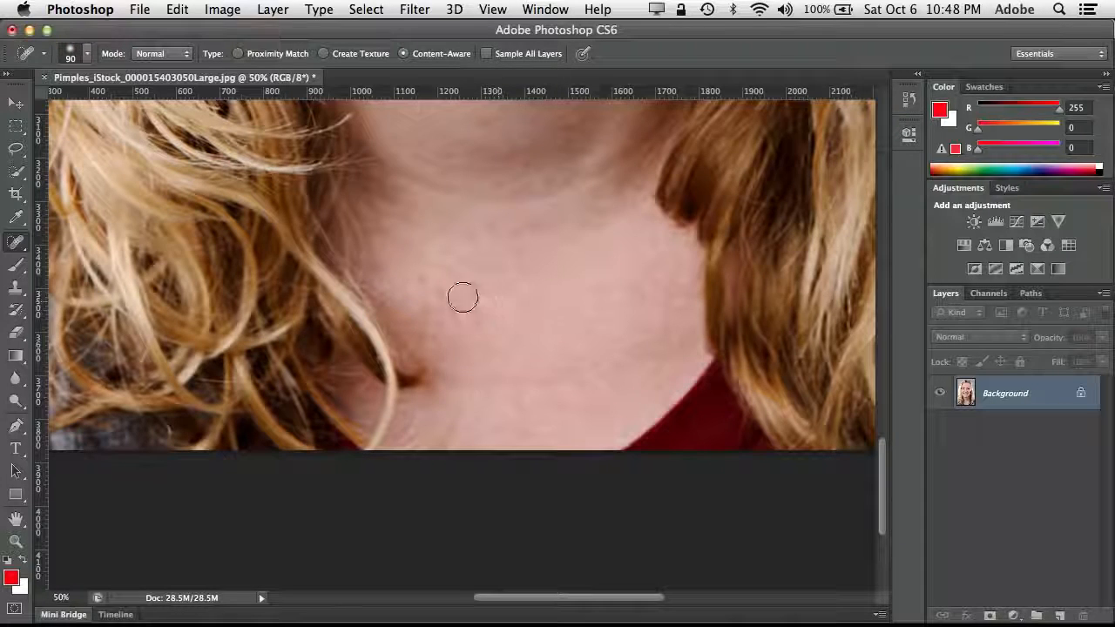
left_click(441, 291)
left_click(426, 280)
left_click(520, 295)
left_click(536, 231)
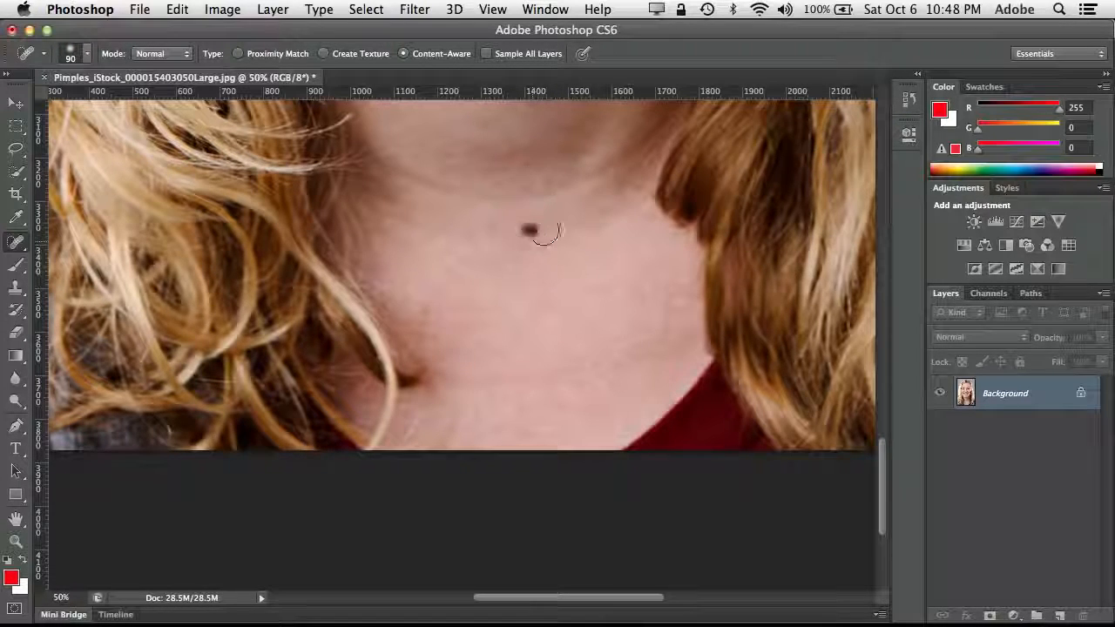
left_click(529, 165)
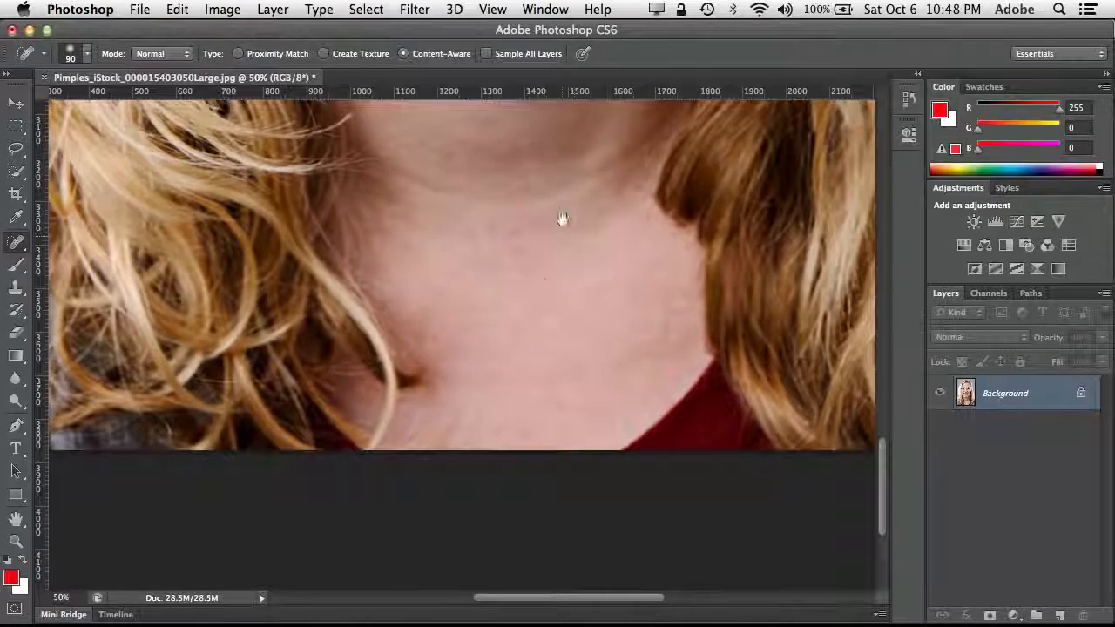
- Smooth the remaining crease marks on the neck below the jaw with the Spot Healing Brush
scroll(563, 218, "up", 6)
scroll(563, 219, "right", 6)
left_click_drag(557, 397, 582, 298)
mouse_move(560, 358)
left_mouse_down()
mouse_move(575, 329)
mouse_move(480, 424)
left_mouse_up()
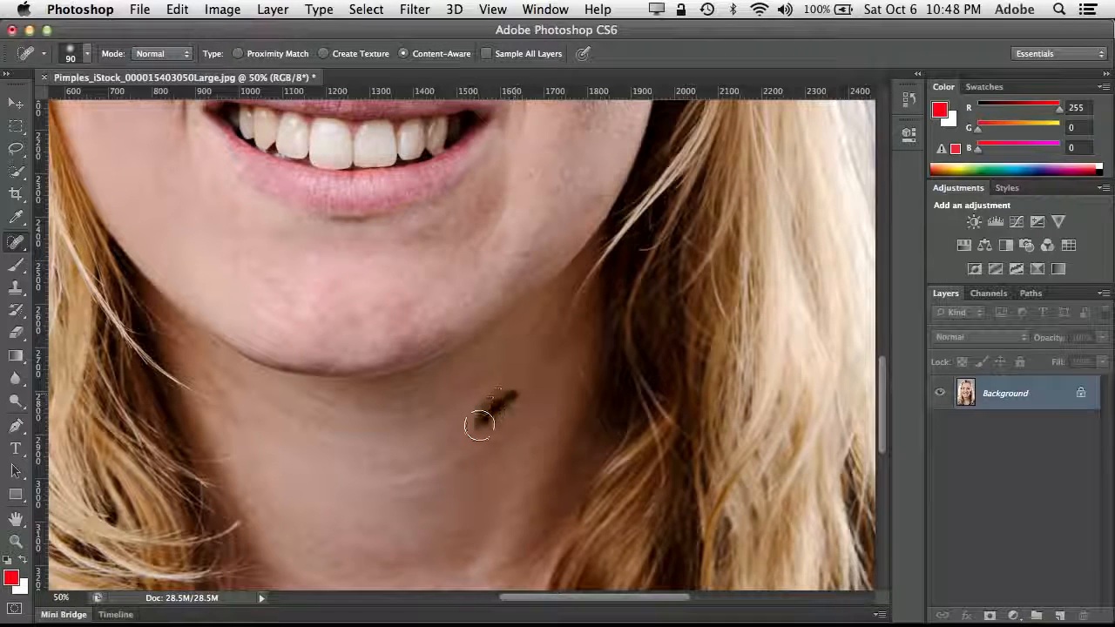
left_click_drag(501, 366, 453, 402)
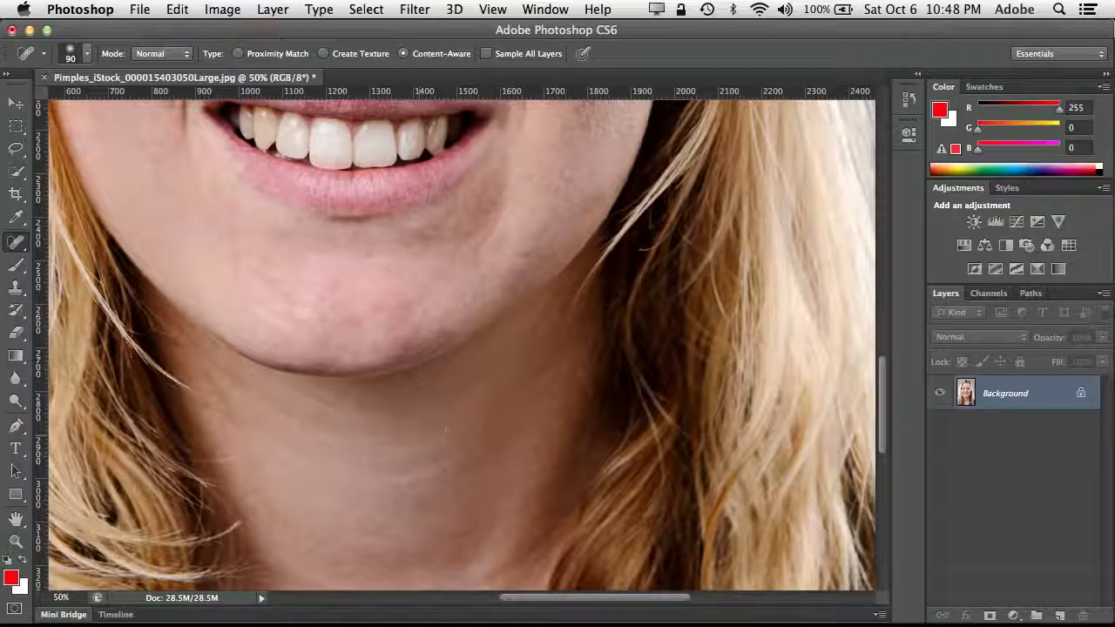
left_click(444, 407)
left_click(518, 343)
- Heal the small spots across the forehead just above both eyebrows
left_click_drag(438, 263, 458, 465)
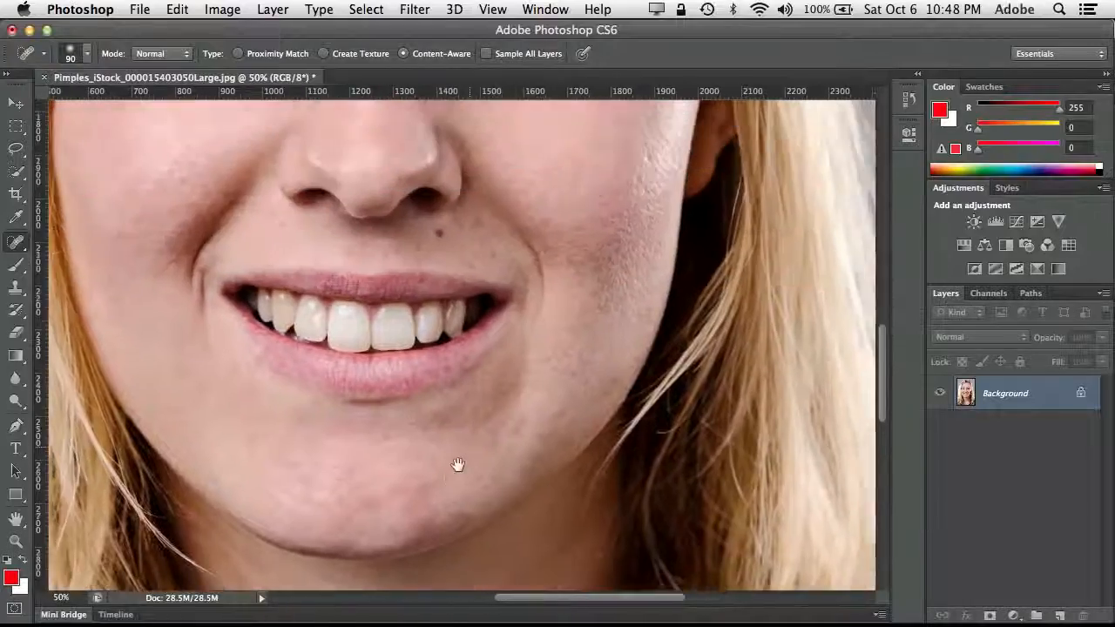
left_click_drag(486, 196, 496, 365)
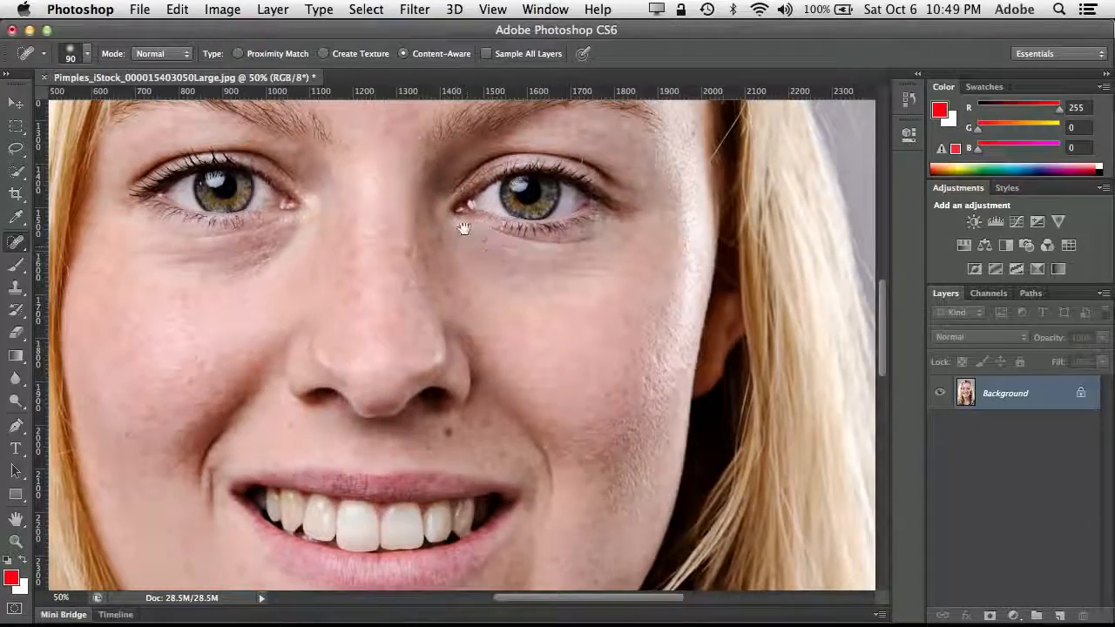
left_click_drag(463, 229, 451, 428)
left_click(517, 221)
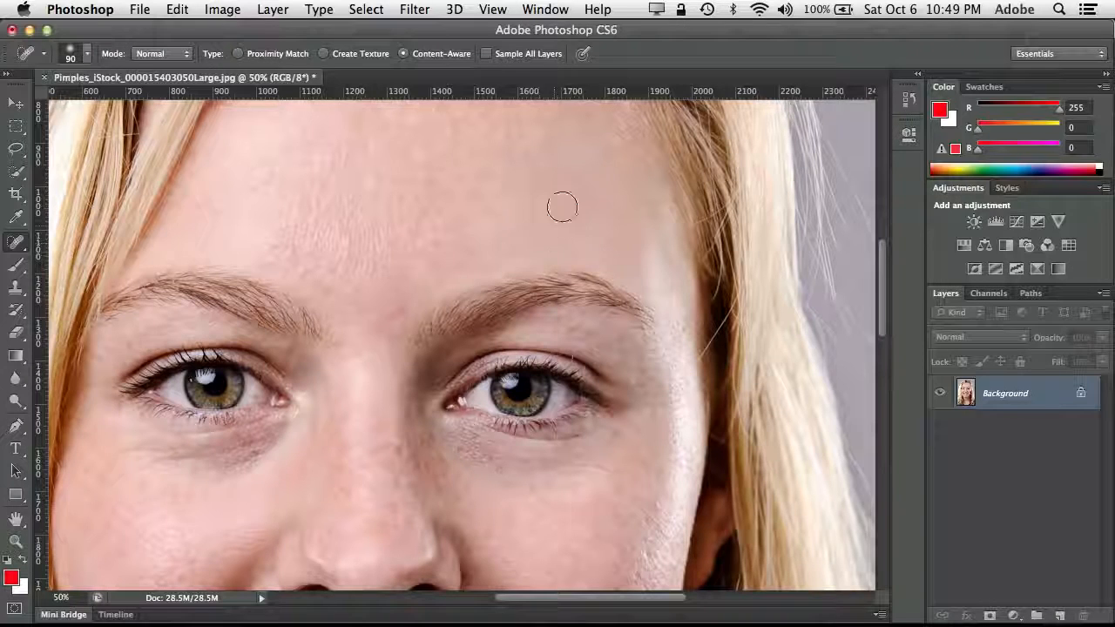
left_click(488, 244)
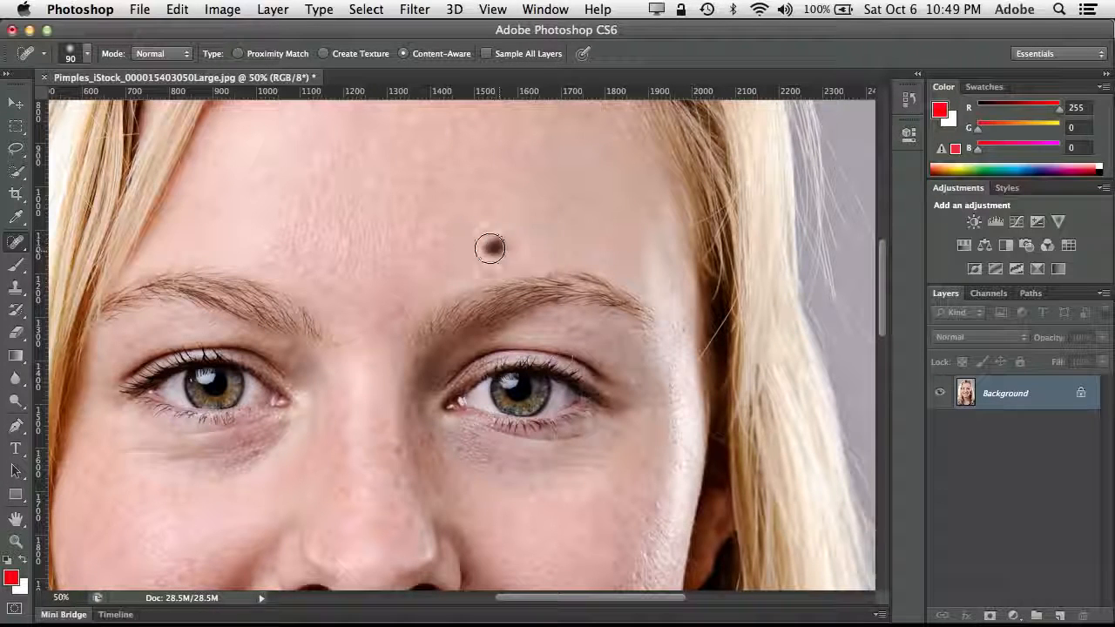
left_click(437, 242)
left_click(422, 263)
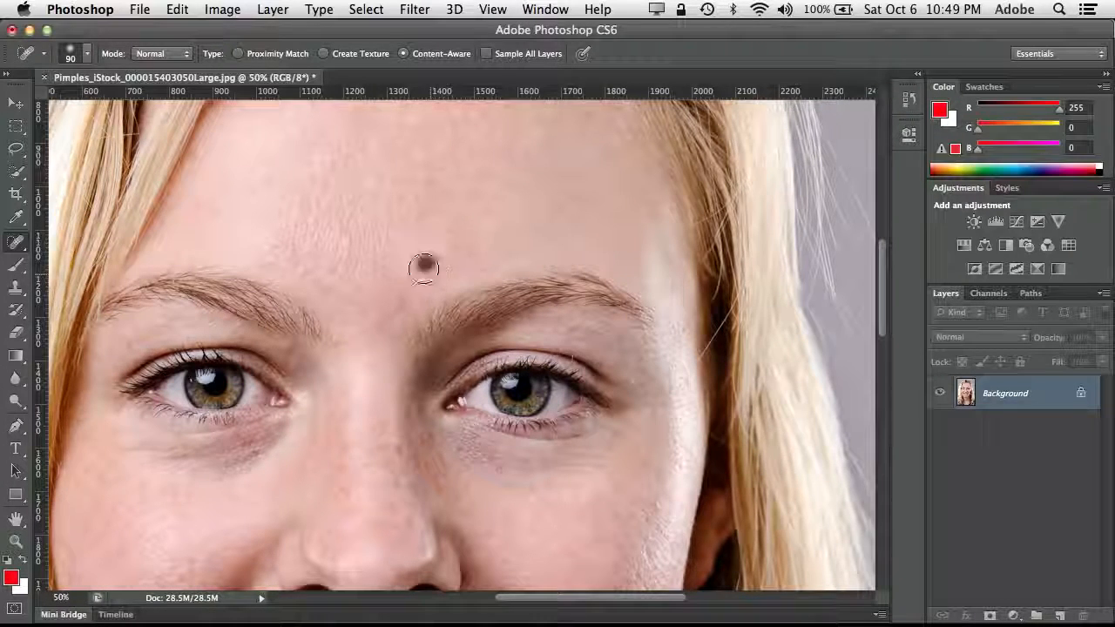
left_click(305, 269)
left_click(273, 263)
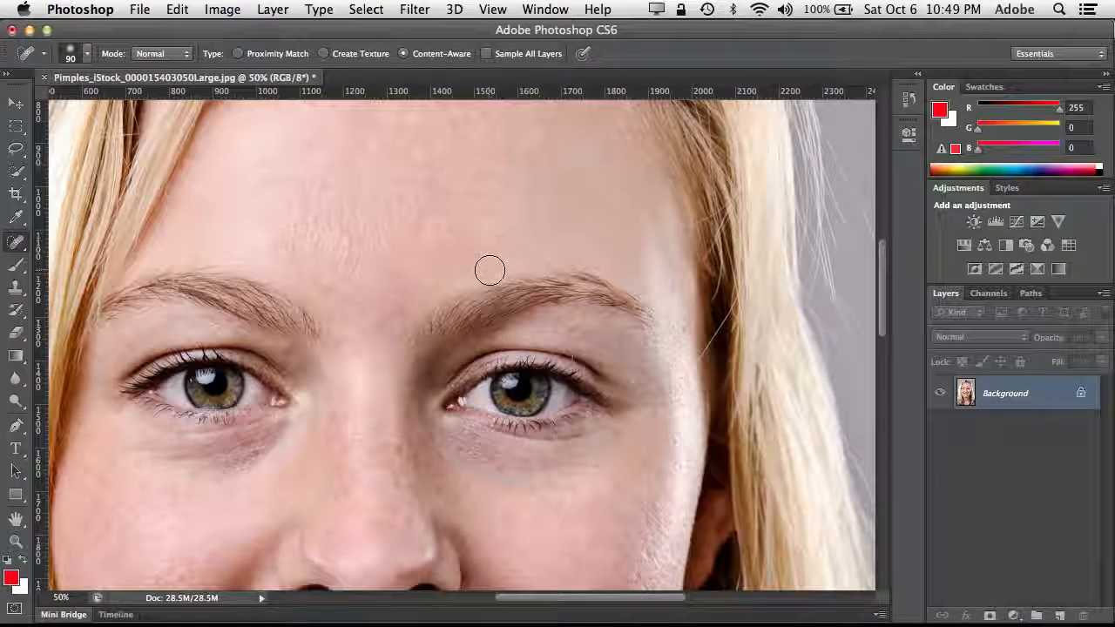
- Remove the stray hairs sticking out above the top of the head with the Spot Healing Brush
key("super+minus")
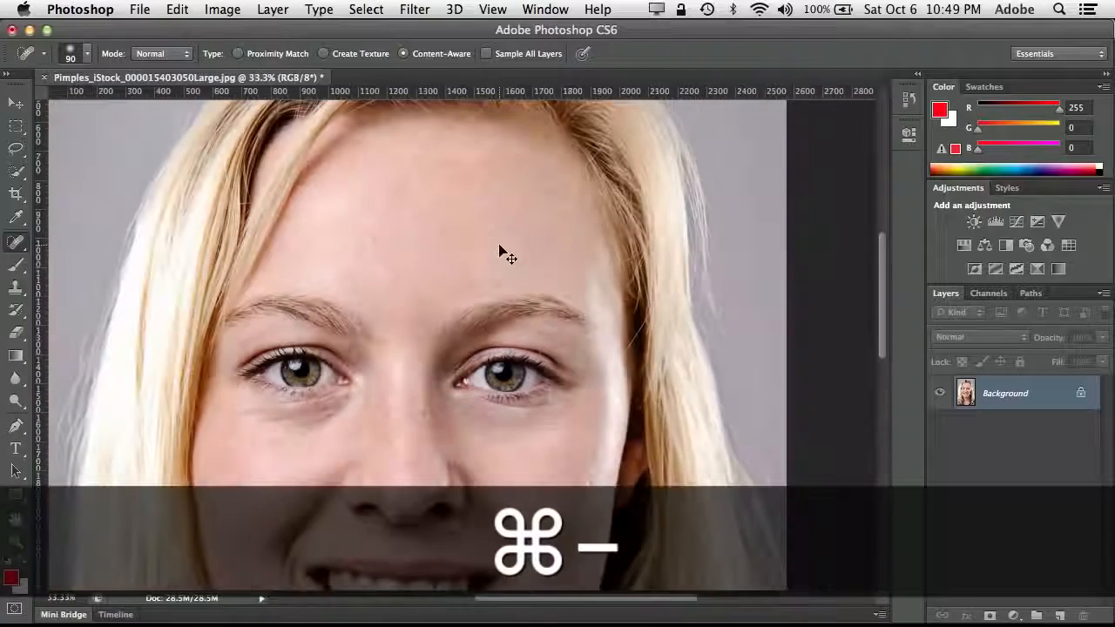
scroll(546, 238, "up", 5)
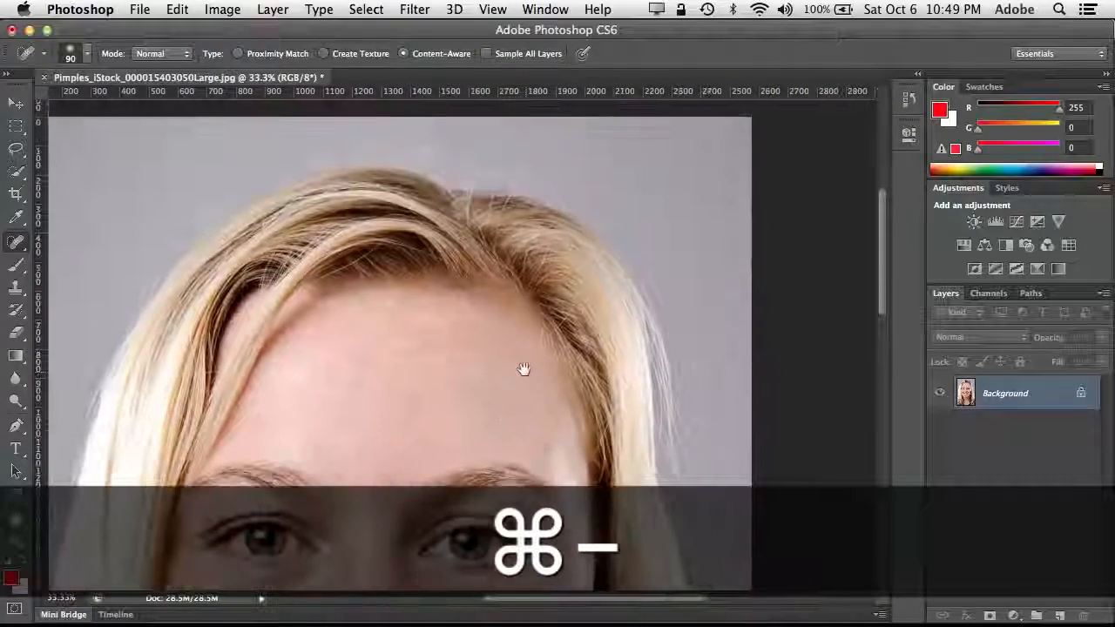
mouse_move(525, 130)
left_mouse_down()
mouse_move(519, 166)
mouse_move(531, 124)
left_mouse_up()
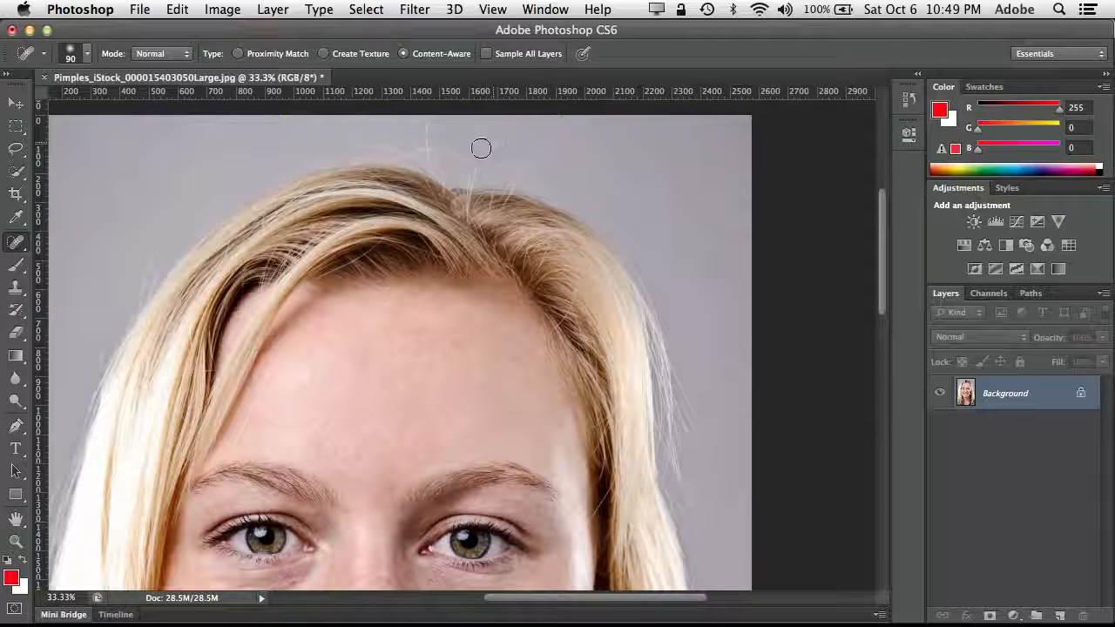
left_click_drag(479, 157, 491, 138)
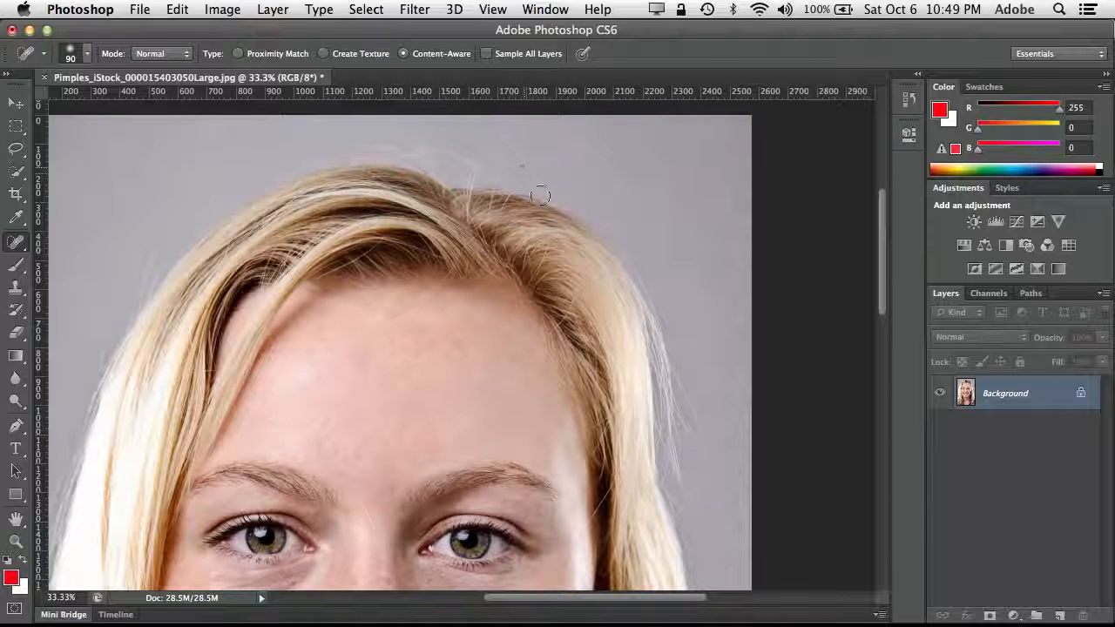
mouse_move(540, 195)
left_mouse_down()
mouse_move(637, 226)
mouse_move(611, 224)
left_mouse_up()
- Apply the Oil Paint filter with Cleanliness 1.9, Bristle Detail 8.05 and Shine 3.6, and undo it
left_click(415, 11)
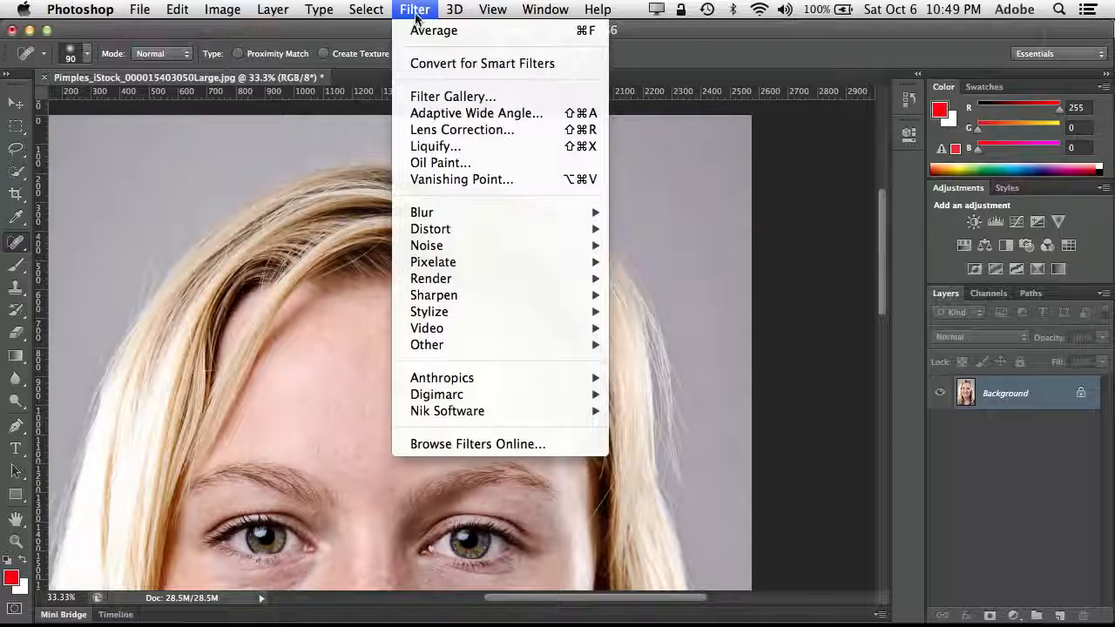
left_click(466, 164)
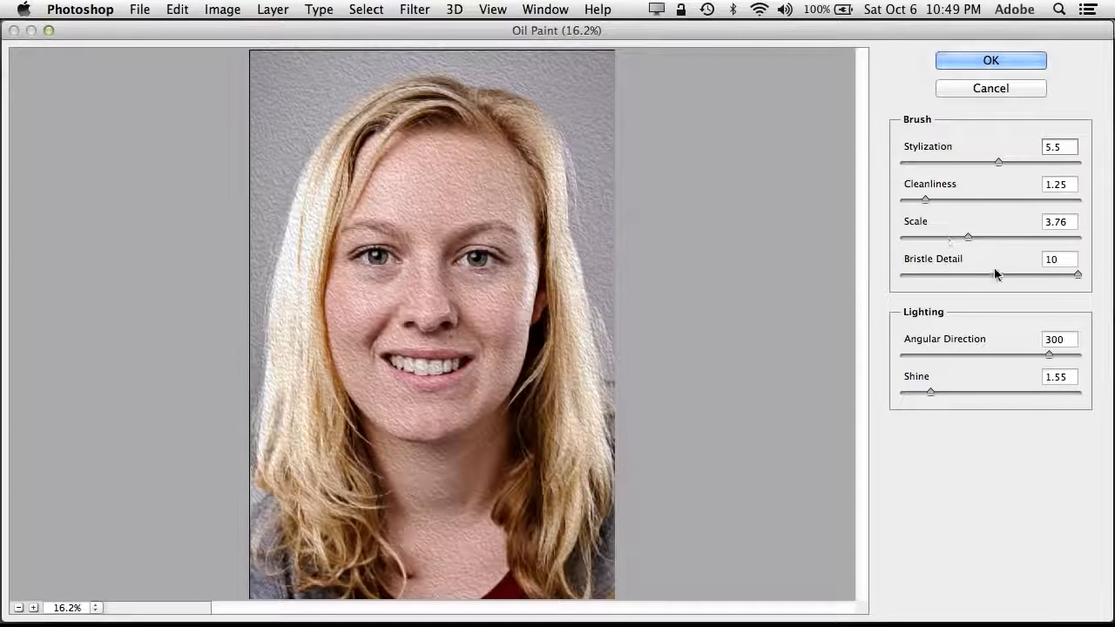
mouse_move(926, 198)
left_mouse_down()
mouse_move(987, 199)
mouse_move(937, 199)
left_mouse_up()
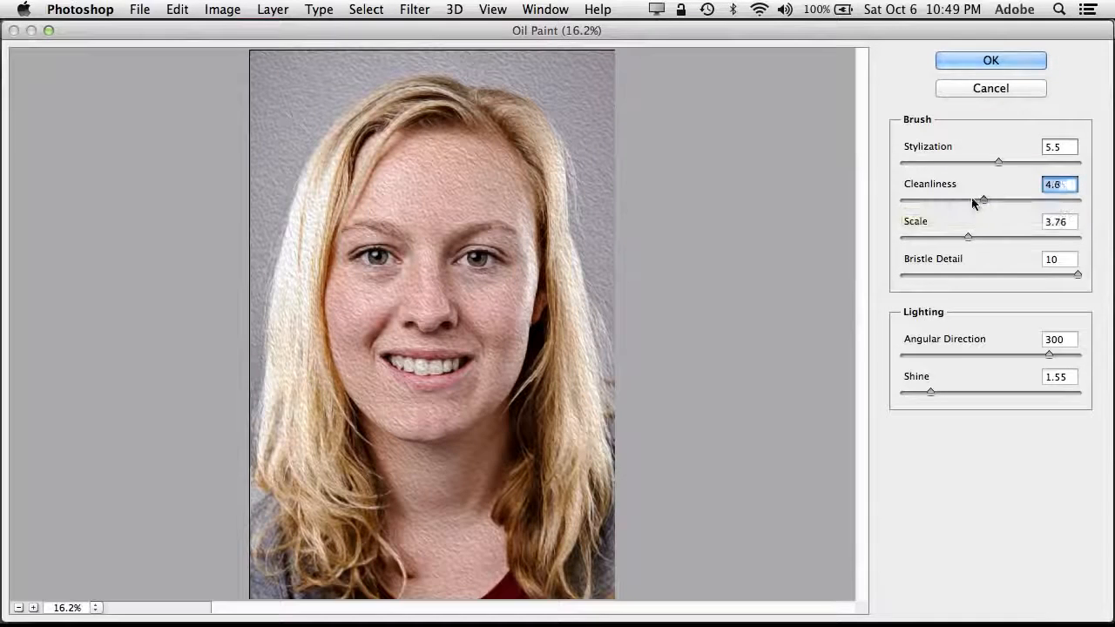
left_click_drag(1076, 274, 1044, 275)
left_click_drag(933, 393, 963, 391)
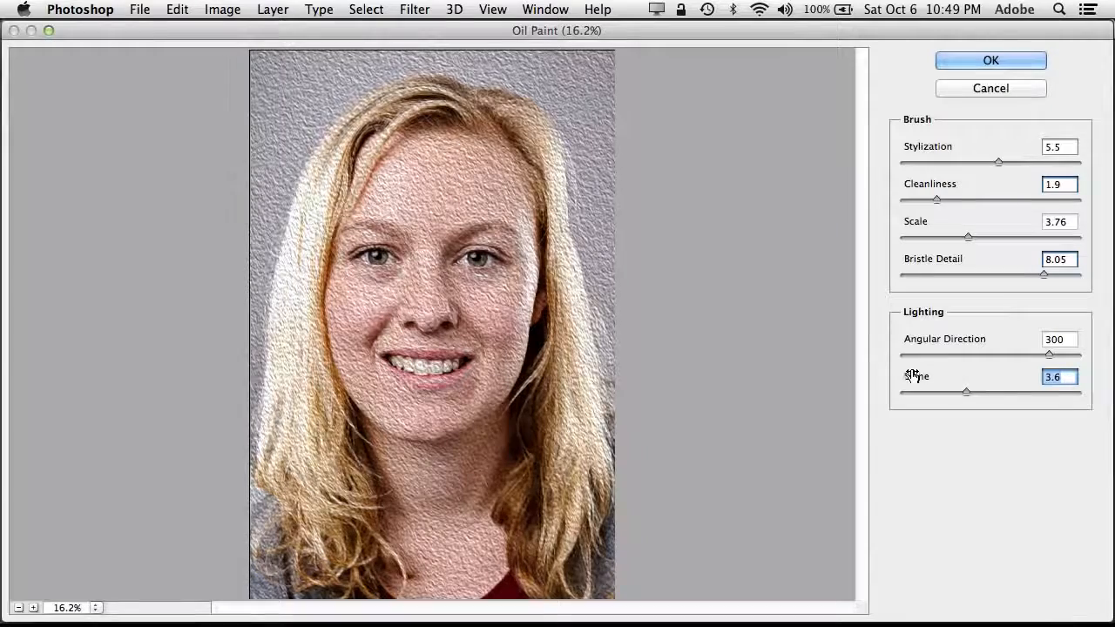
left_click(945, 60)
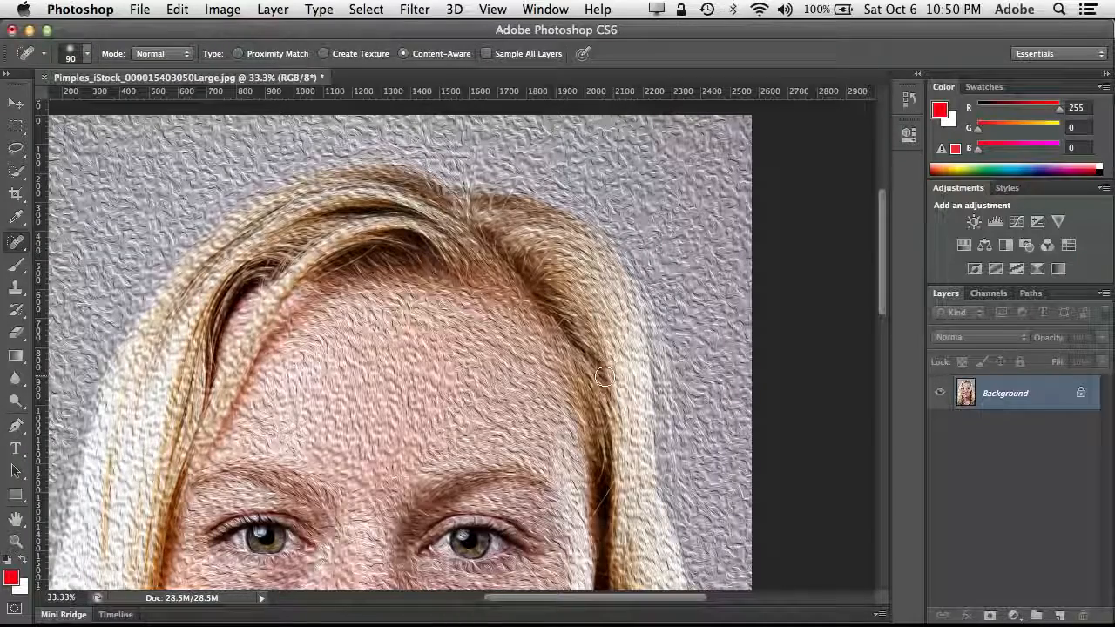
left_click(179, 12)
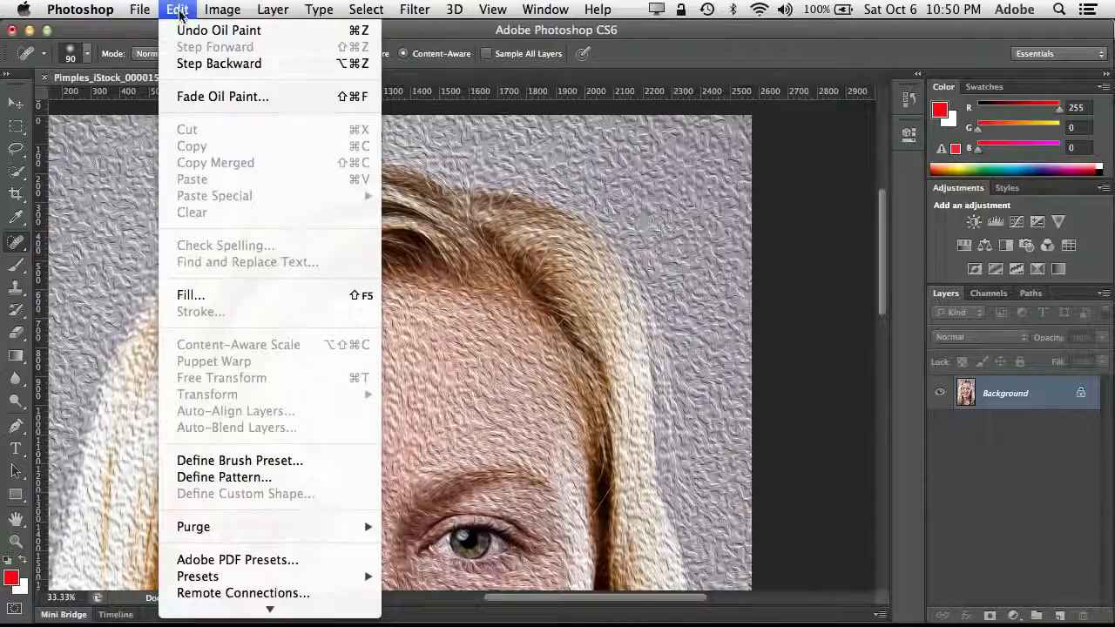
left_click(184, 30)
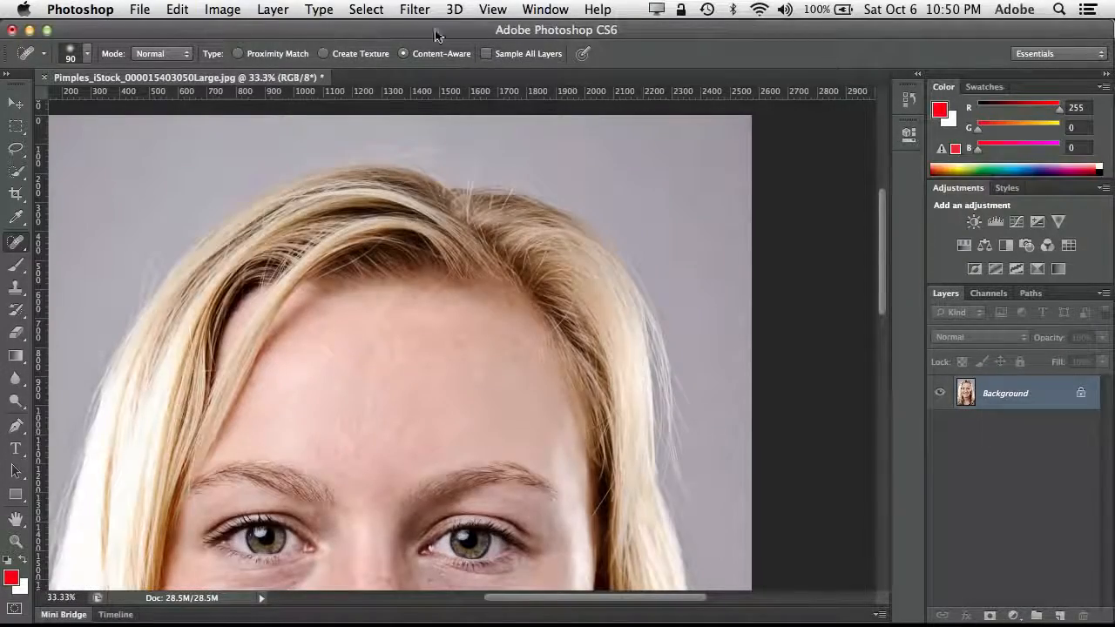
- Open the Liquify filter, reduce the brush size to 200 and push in the hair at the parting on top of the head
left_click(412, 11)
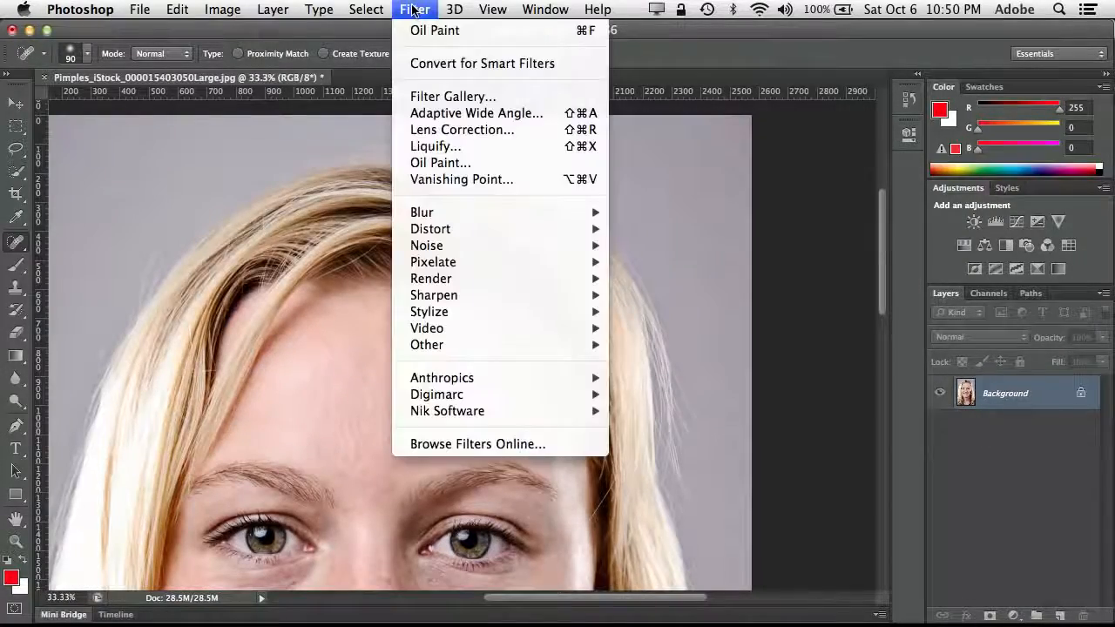
left_click(439, 146)
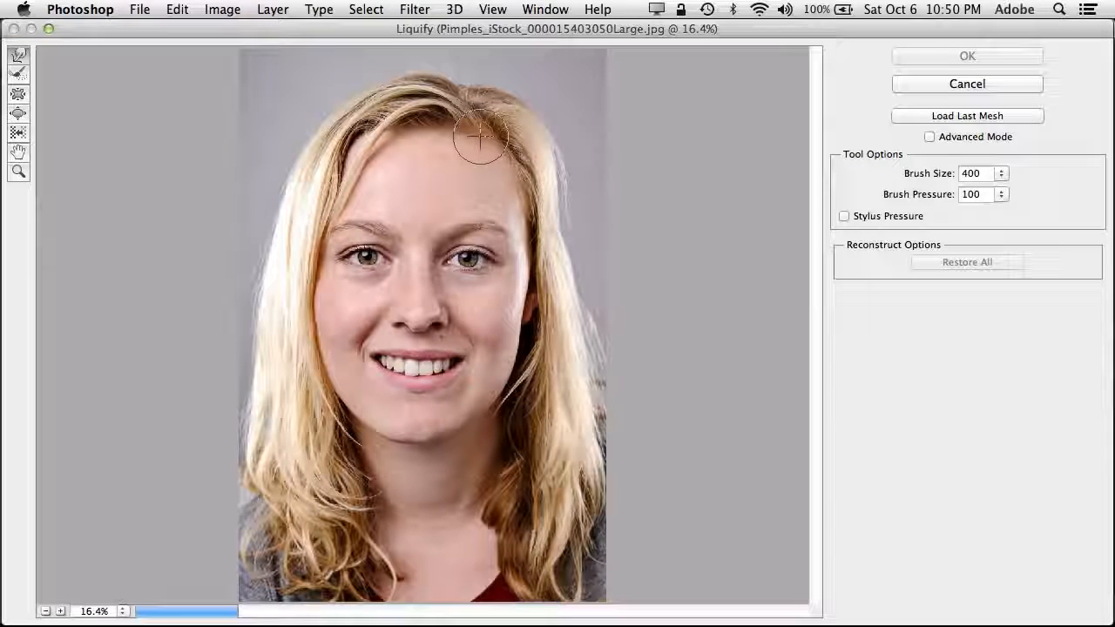
key("bracketleft")
key("bracketleft")
key("bracketleft")
key("bracketleft")
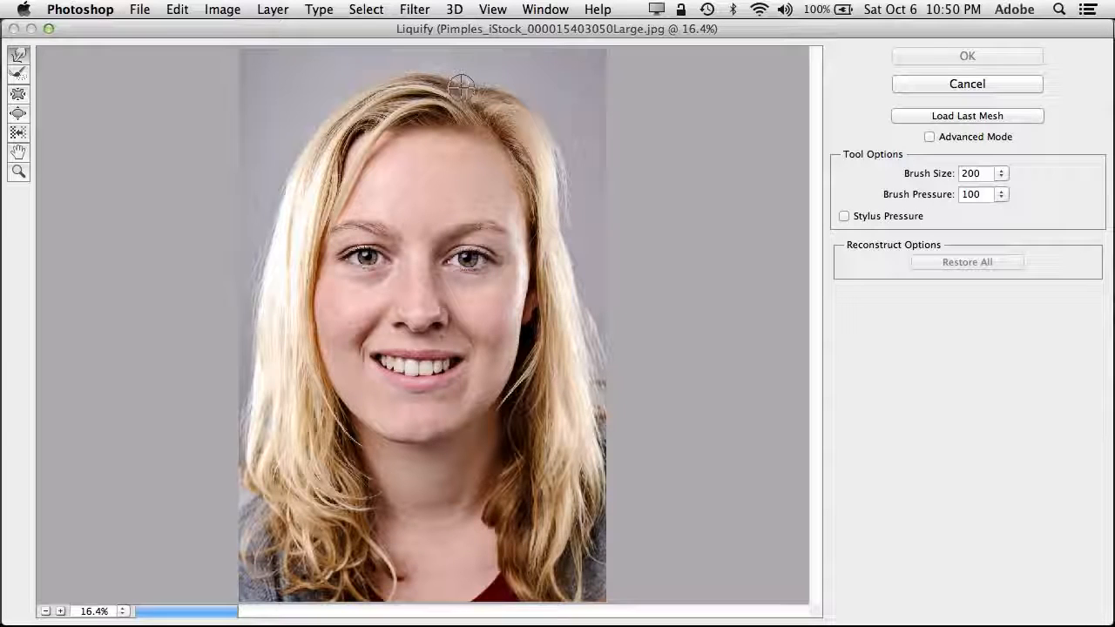
left_click_drag(462, 86, 457, 84)
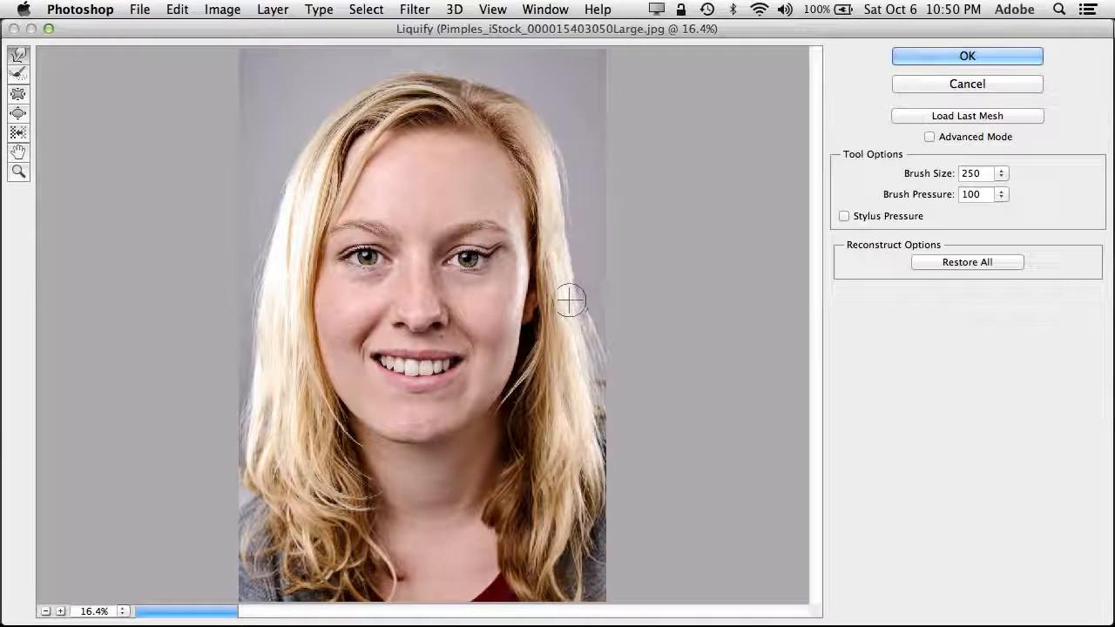
- Undo the trial Liquify warps at the outer corners of the eyes
key("super+z")
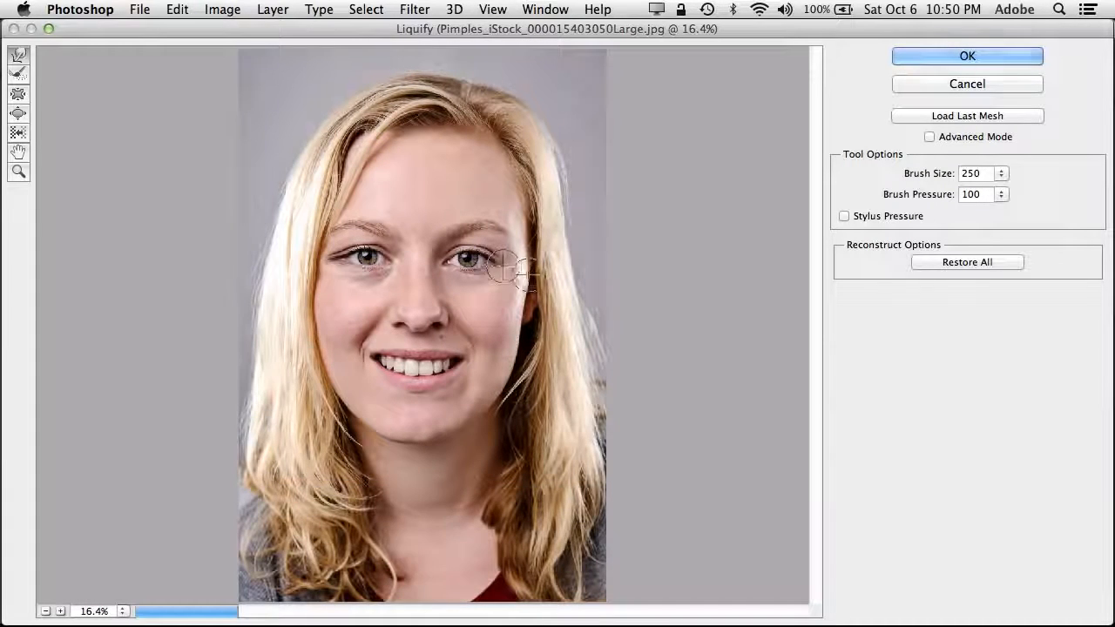
key("super+z")
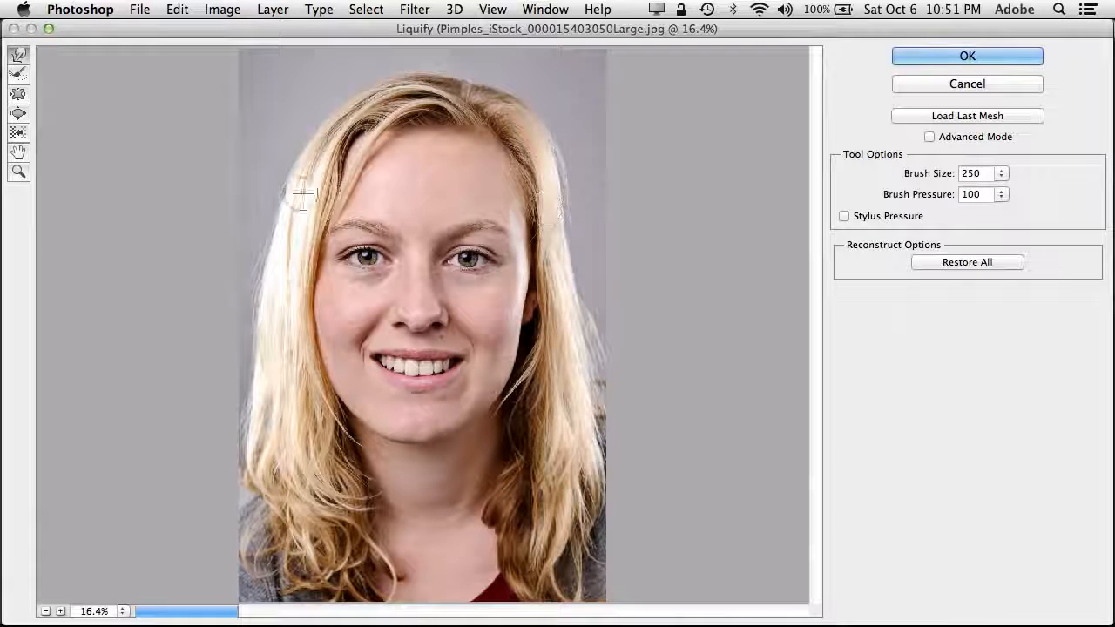
- Turn on stylus pressure, apply the Liquify warp, and compare the hair before and after it
left_click(887, 217)
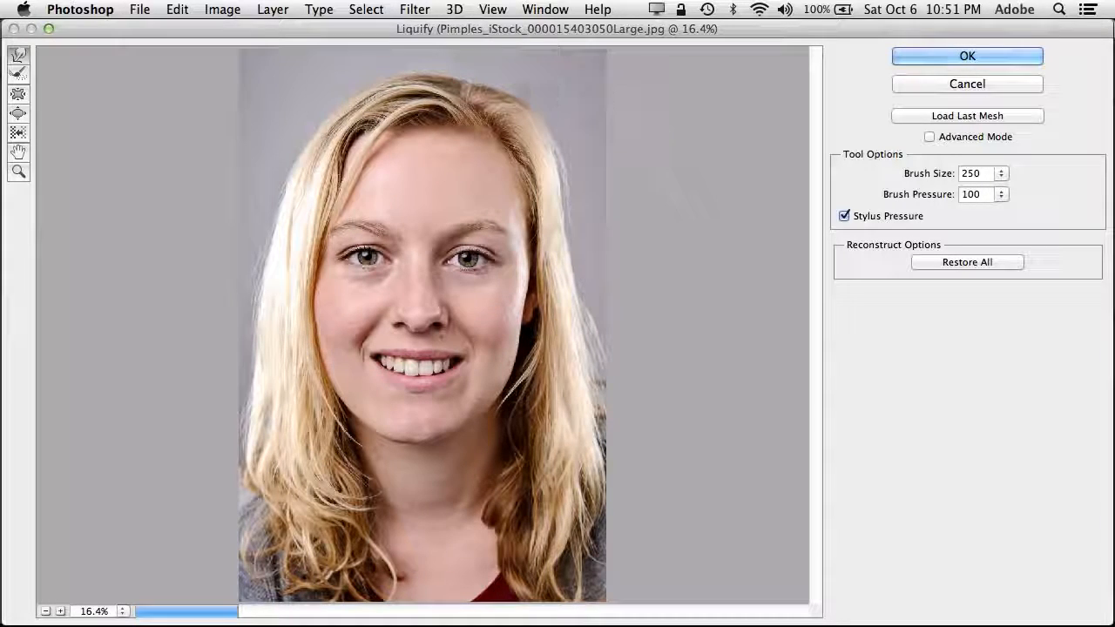
left_click(907, 52)
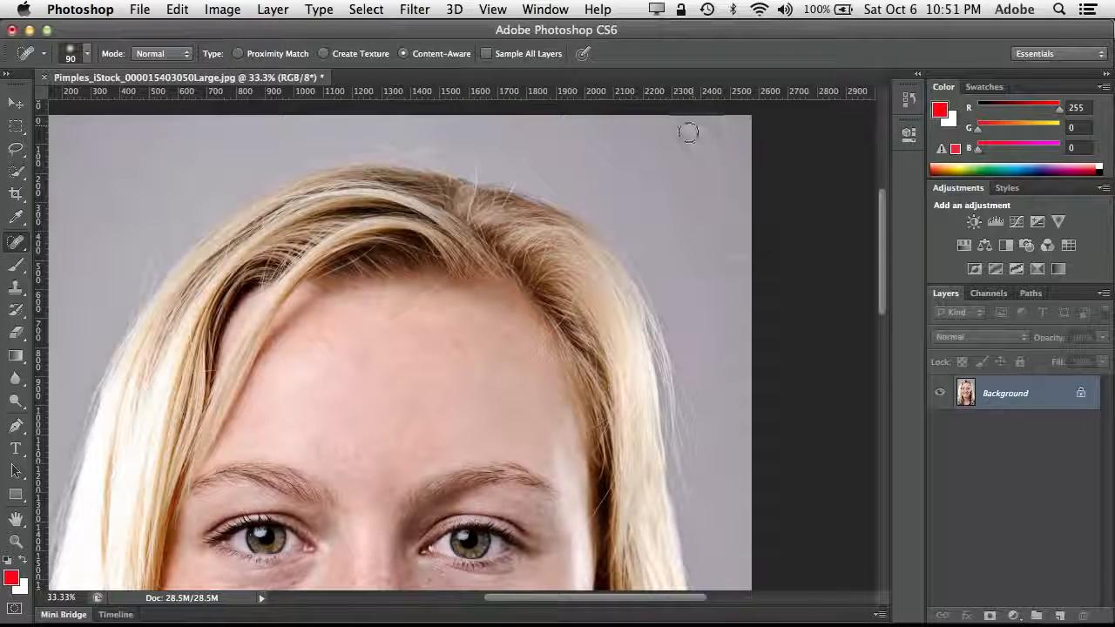
key("super+z")
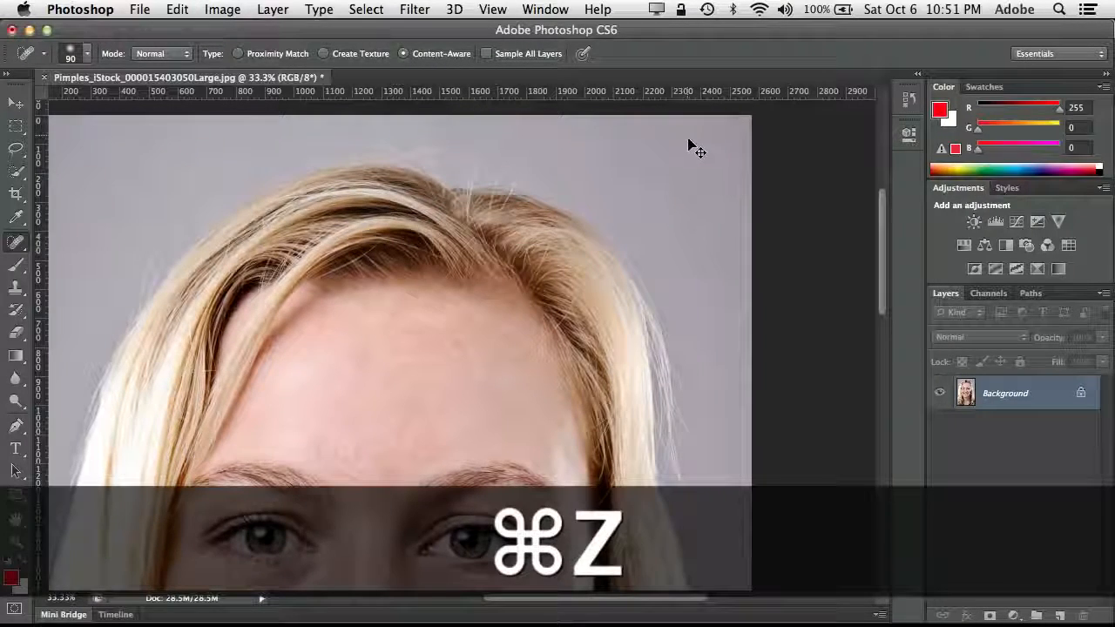
key("super+z")
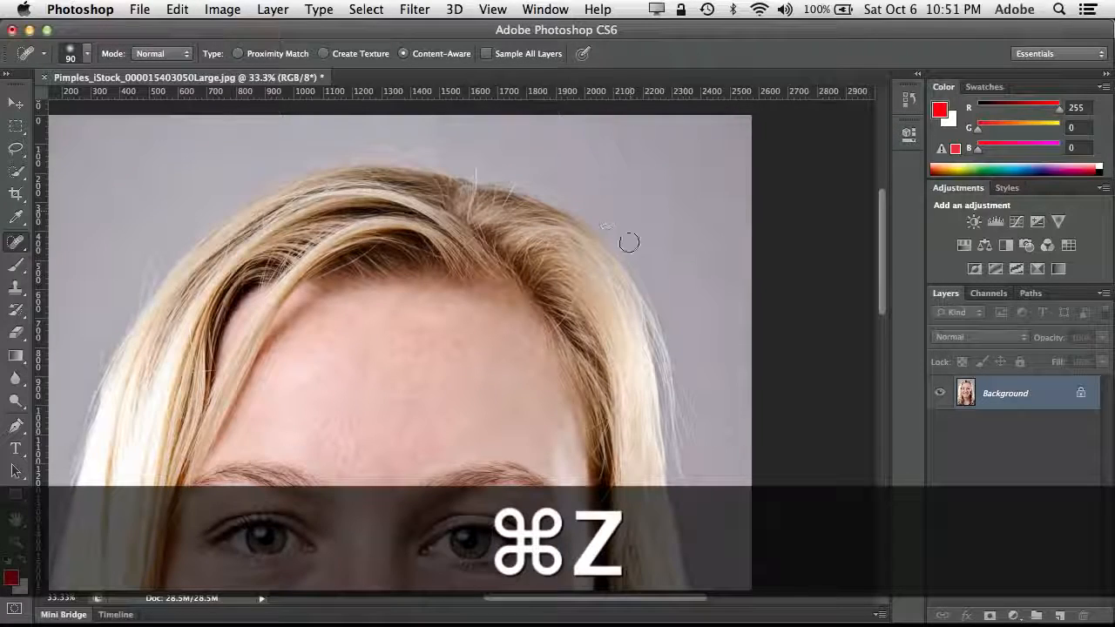
- Try the History Brush at size 80 along the outer edge of the hair beside the face, and undo the last stroke
mouse_move(656, 508)
left_mouse_down()
mouse_move(610, 442)
mouse_move(580, 349)
left_mouse_up()
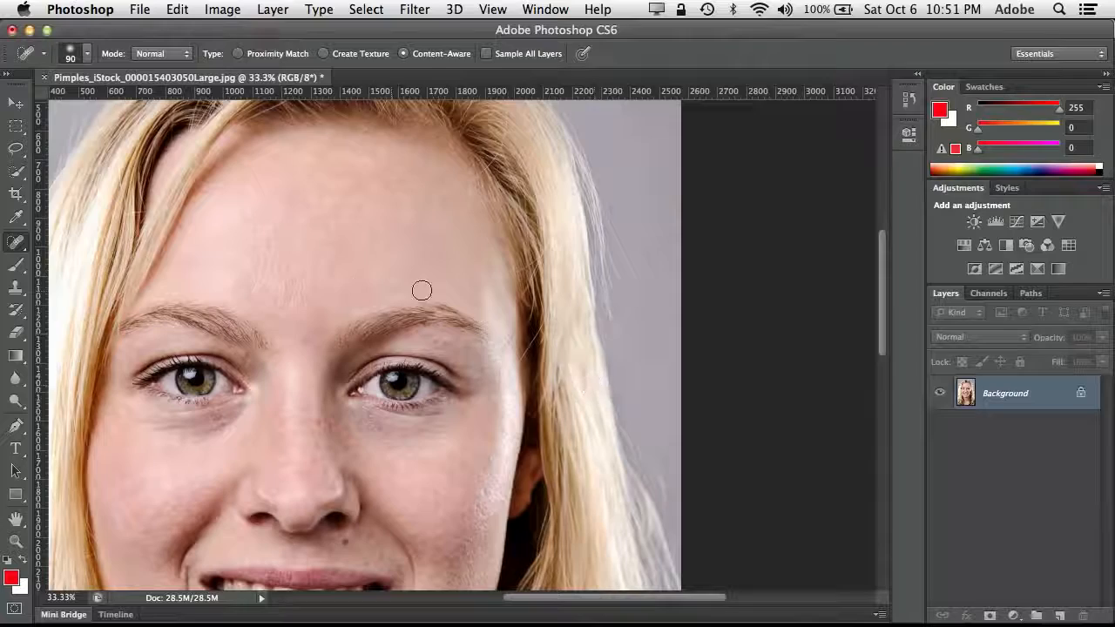
mouse_move(497, 144)
left_mouse_down()
mouse_move(510, 294)
mouse_move(482, 190)
left_mouse_up()
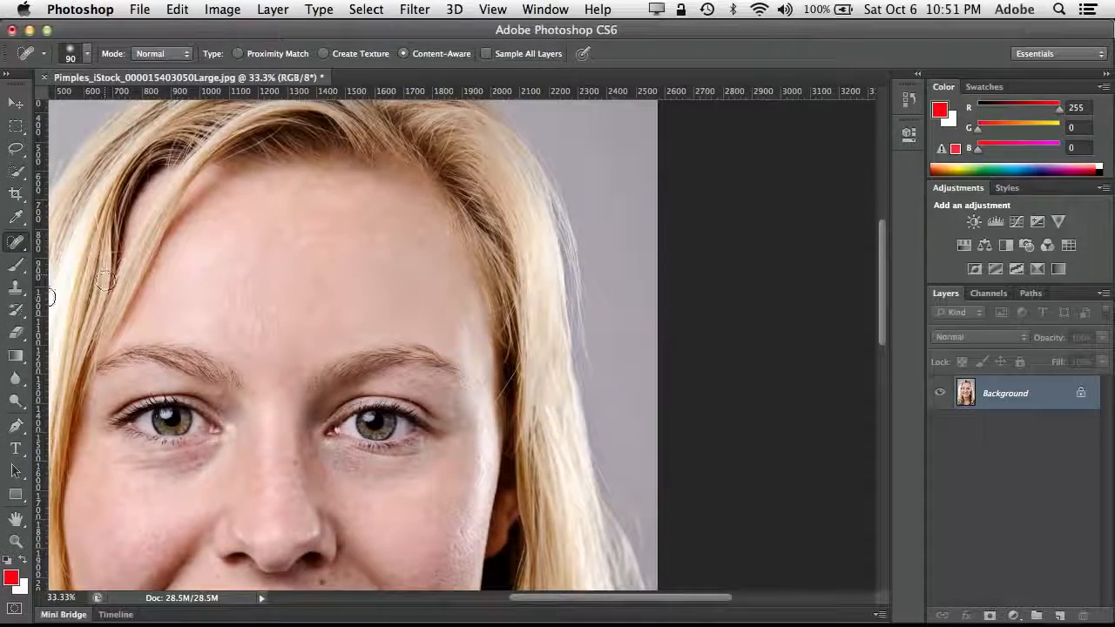
left_click(16, 309)
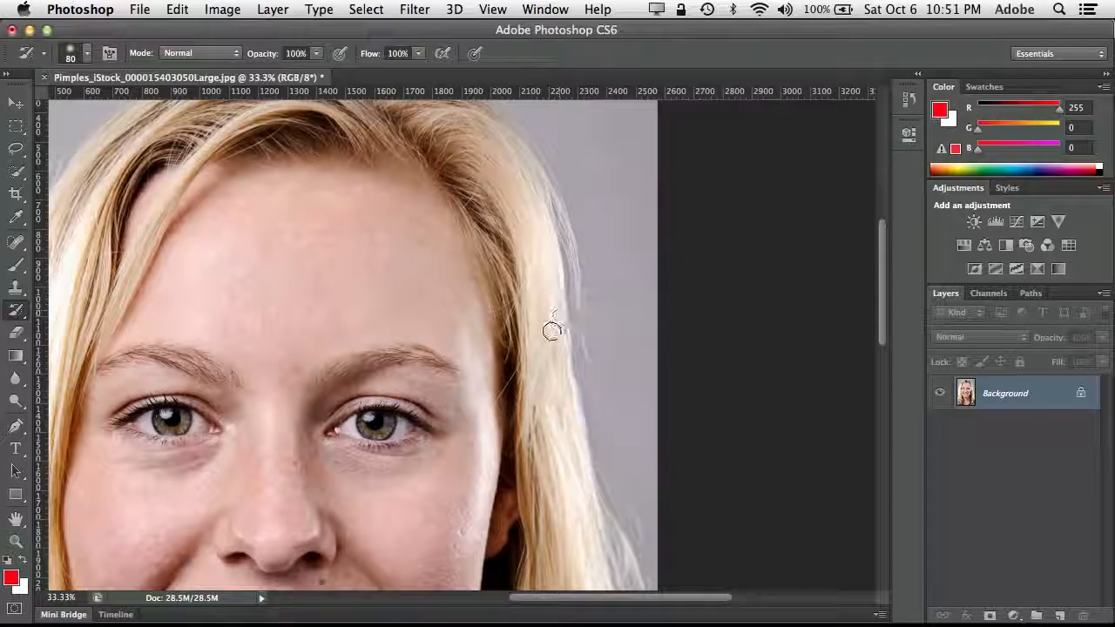
mouse_move(561, 412)
left_mouse_down()
mouse_move(562, 360)
mouse_move(570, 386)
mouse_move(552, 233)
left_mouse_up()
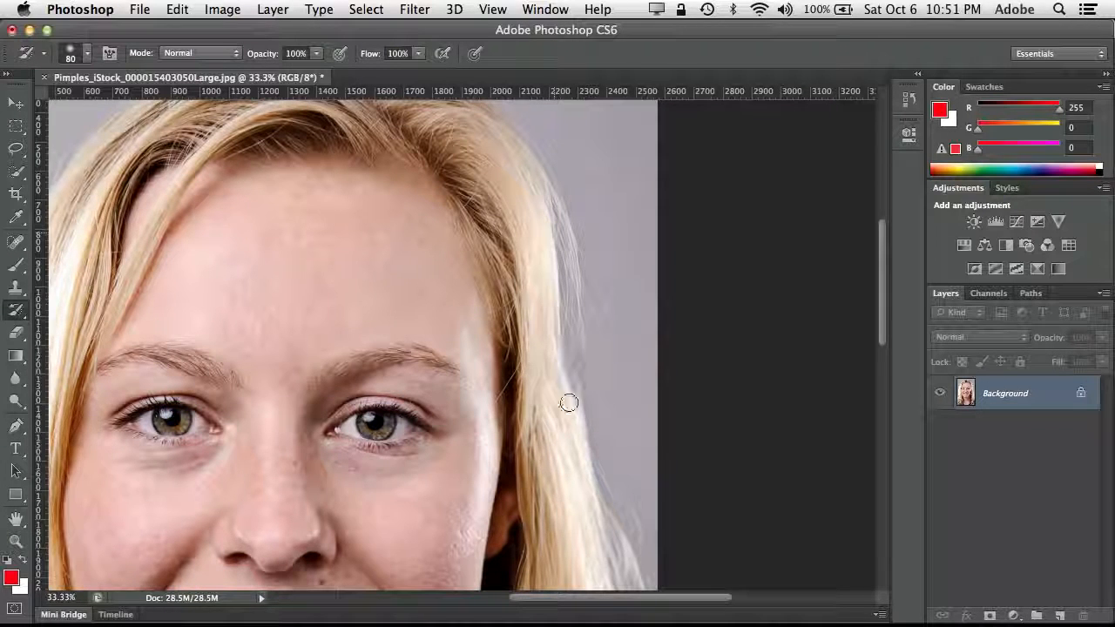
mouse_move(568, 402)
left_mouse_down()
mouse_move(554, 218)
mouse_move(573, 382)
mouse_move(590, 414)
mouse_move(573, 470)
left_mouse_up()
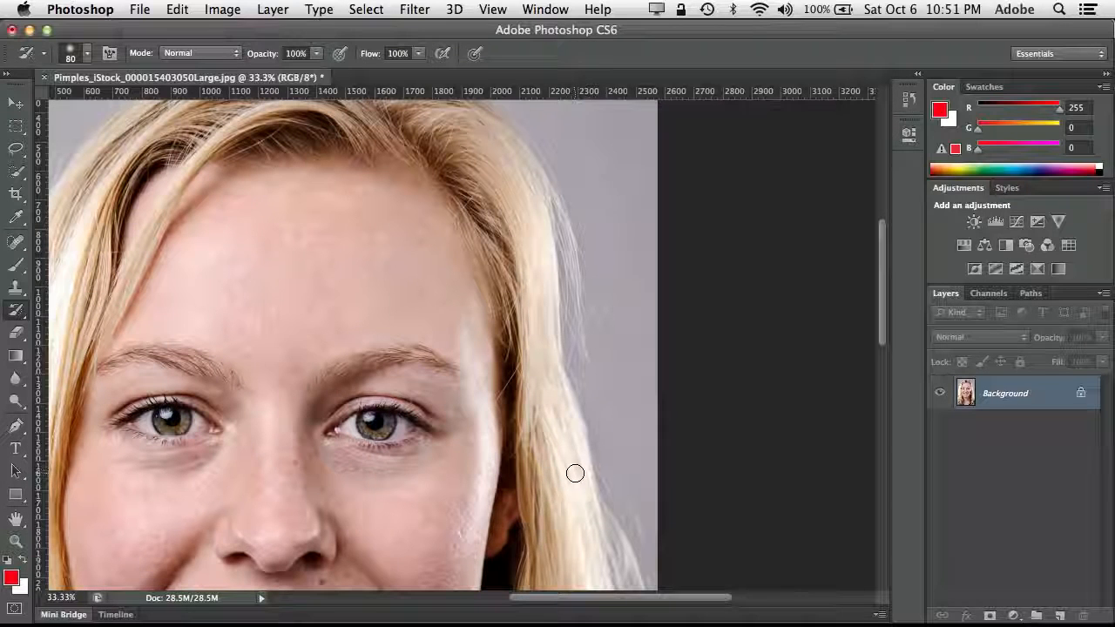
key("super+z")
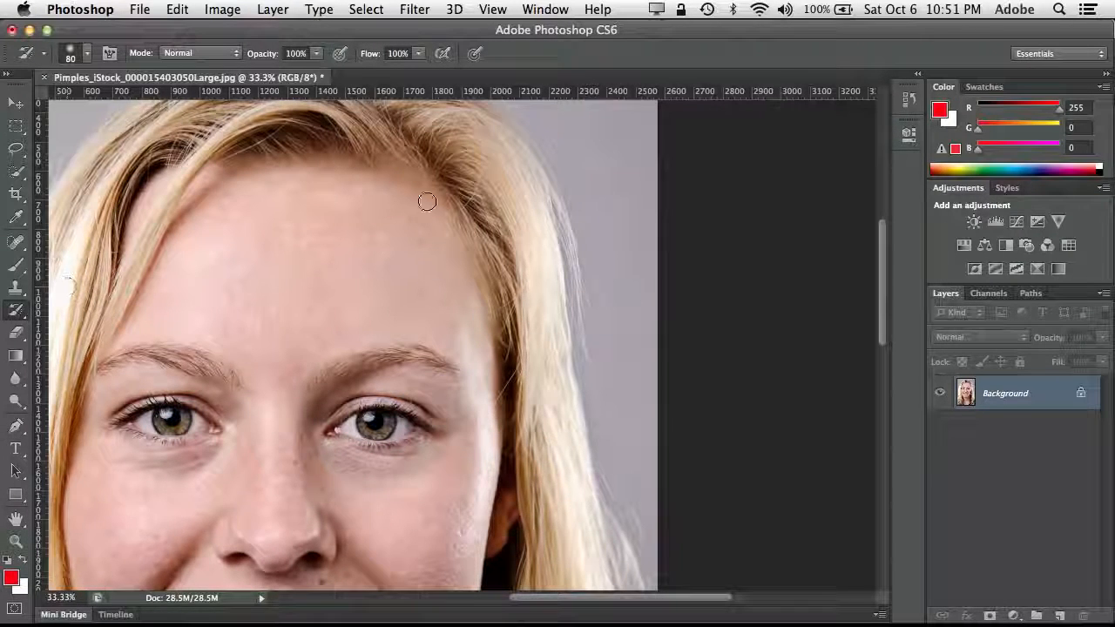
- Close the blonde woman's portrait without saving the changes
scroll(467, 159, "up", 3)
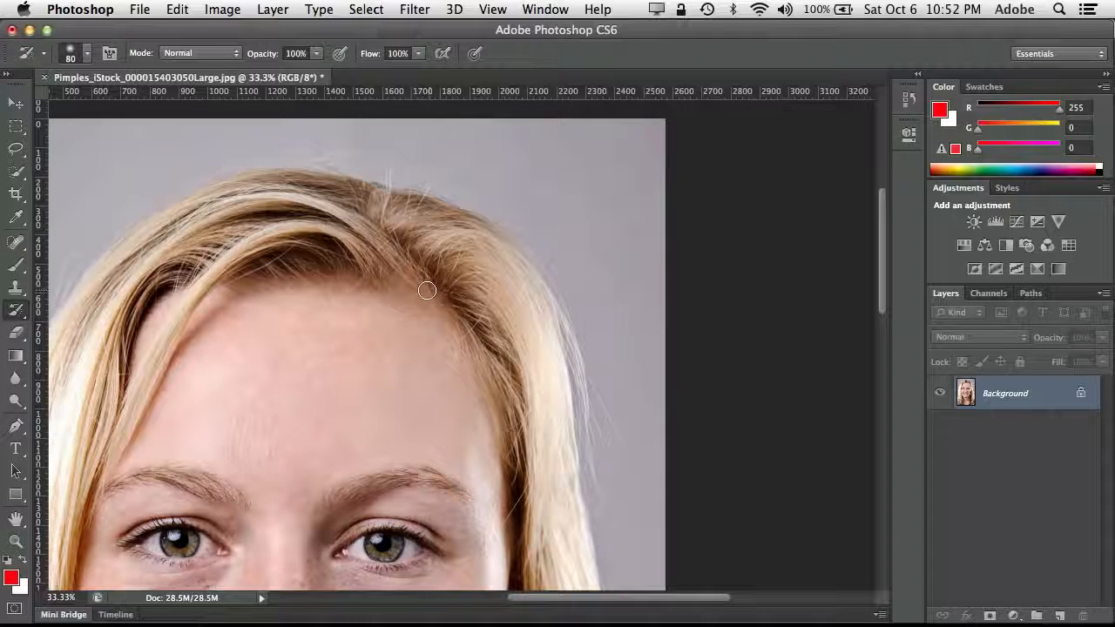
key("super")
key("super+w")
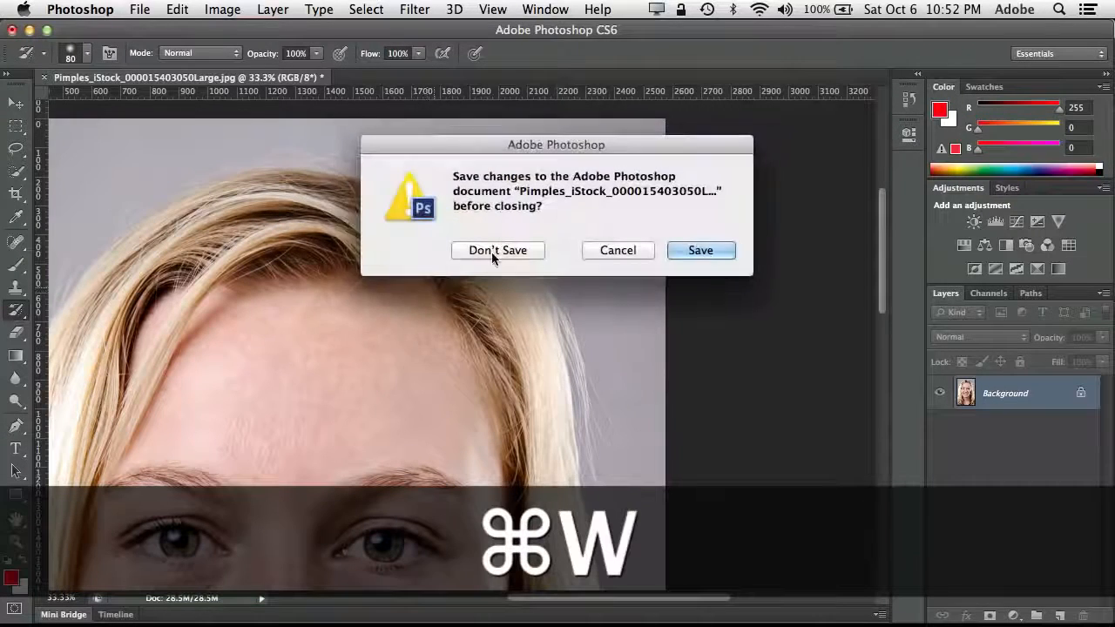
left_click(513, 252)
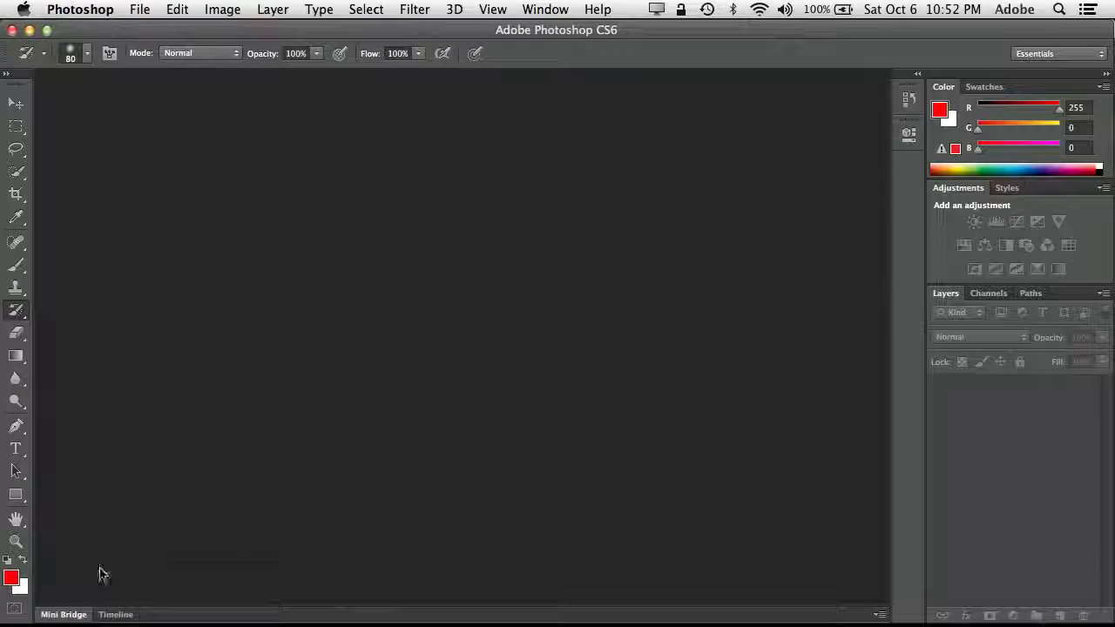
- Open selective_adj.psd from the PS Beginner folder, collapse the file browser and enlarge the view of the man in the cap
left_click(70, 614)
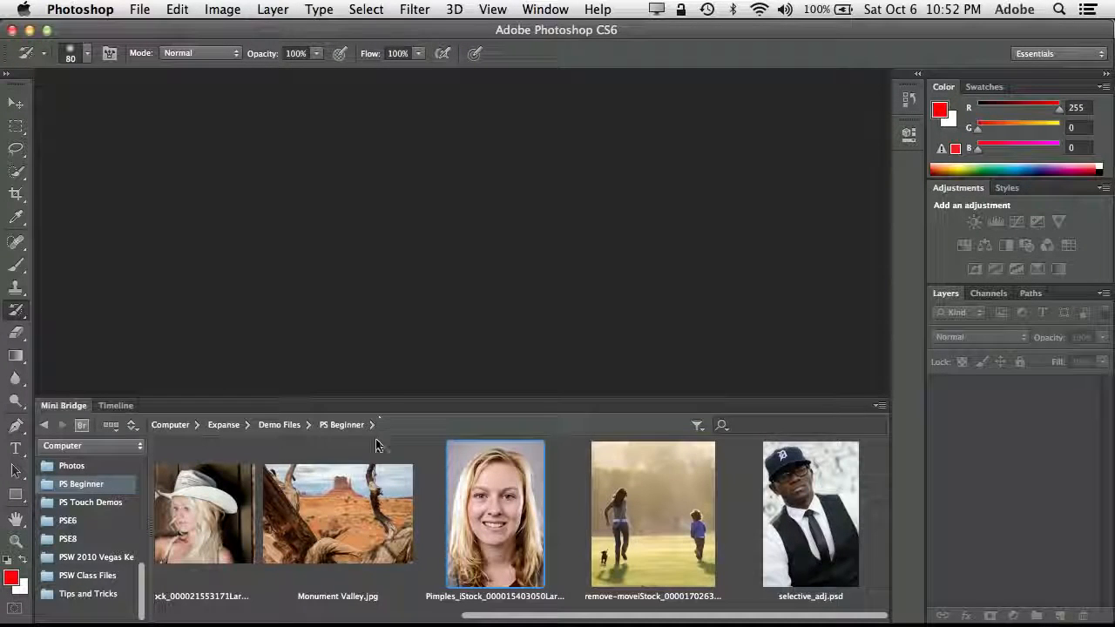
left_click_drag(522, 620, 635, 599)
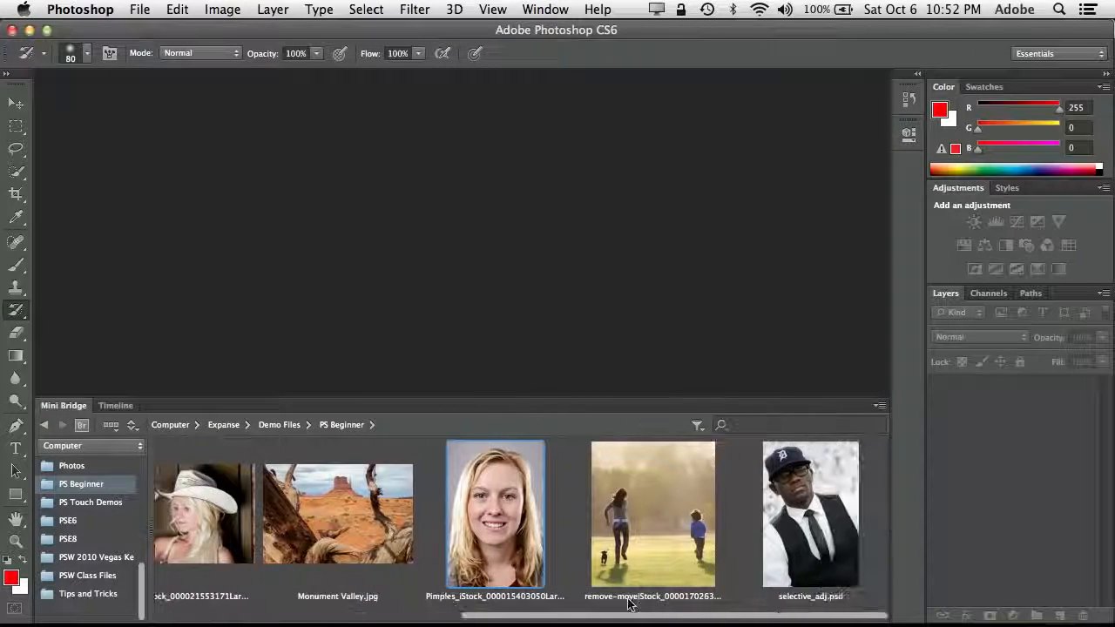
double_click(791, 501)
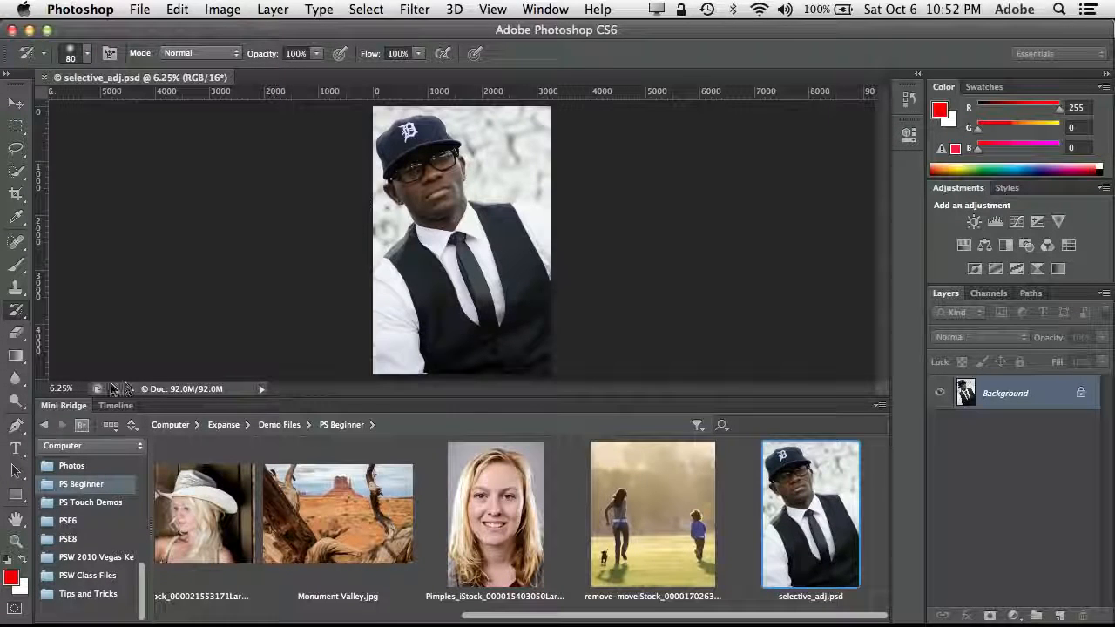
double_click(76, 406)
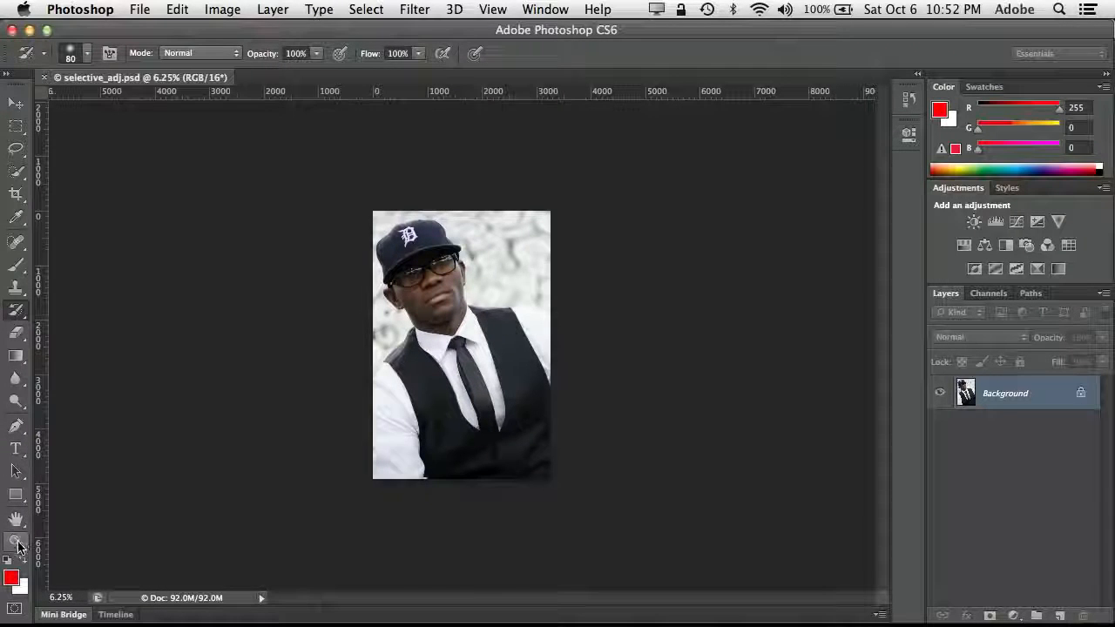
left_click(15, 541)
left_click(464, 290)
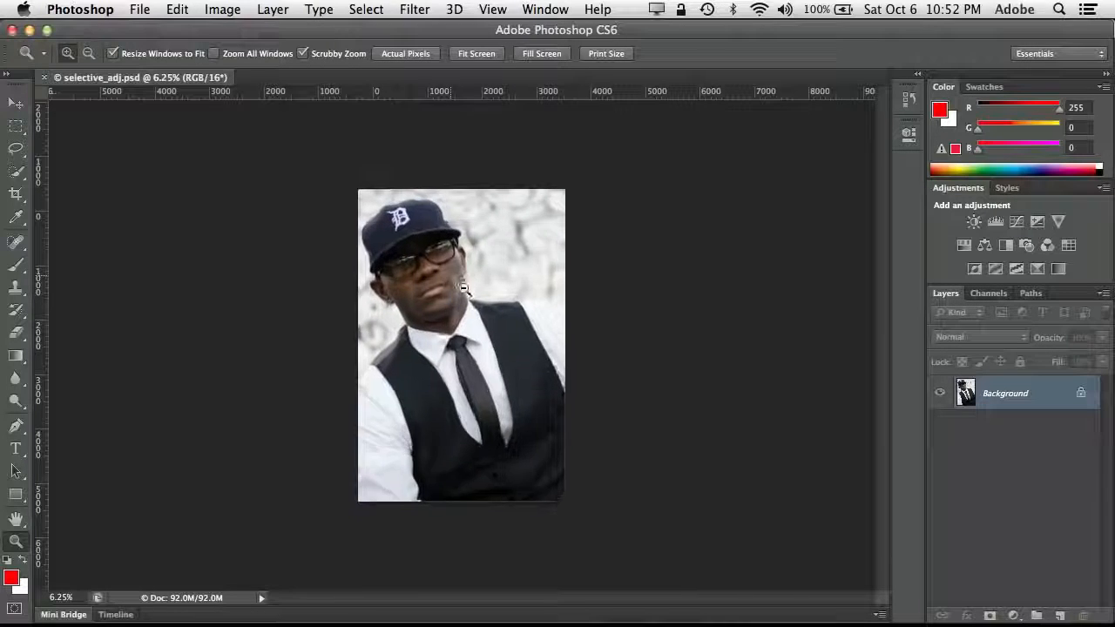
left_click_drag(464, 290, 495, 322)
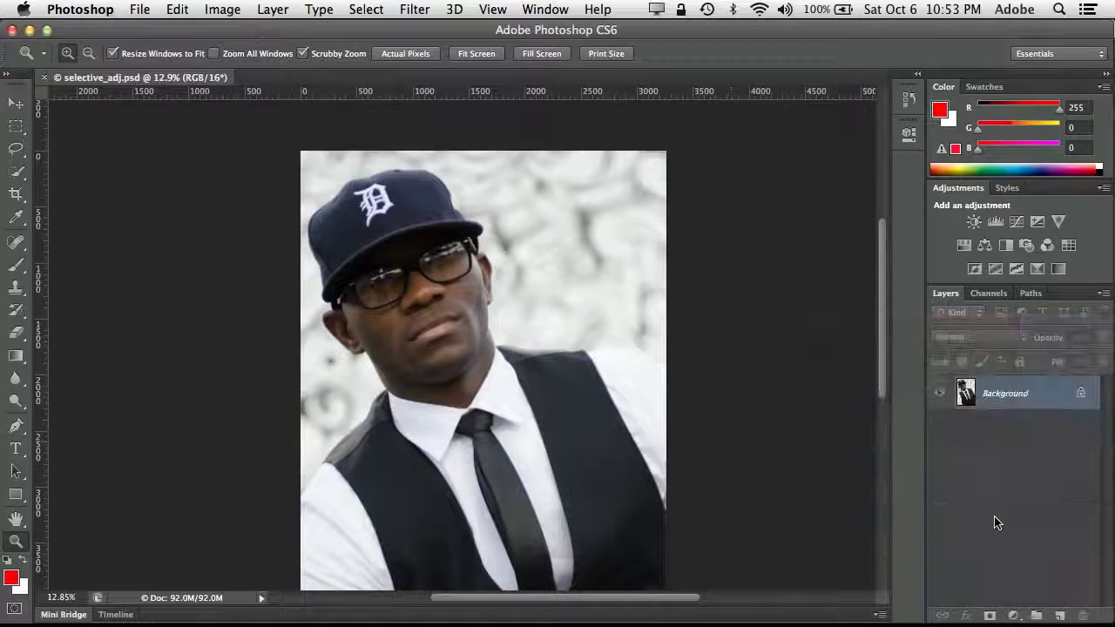
- Add a new layer and paint a red squiggle across the man's face and shoulder with the Brush at size 175
left_click(1059, 616)
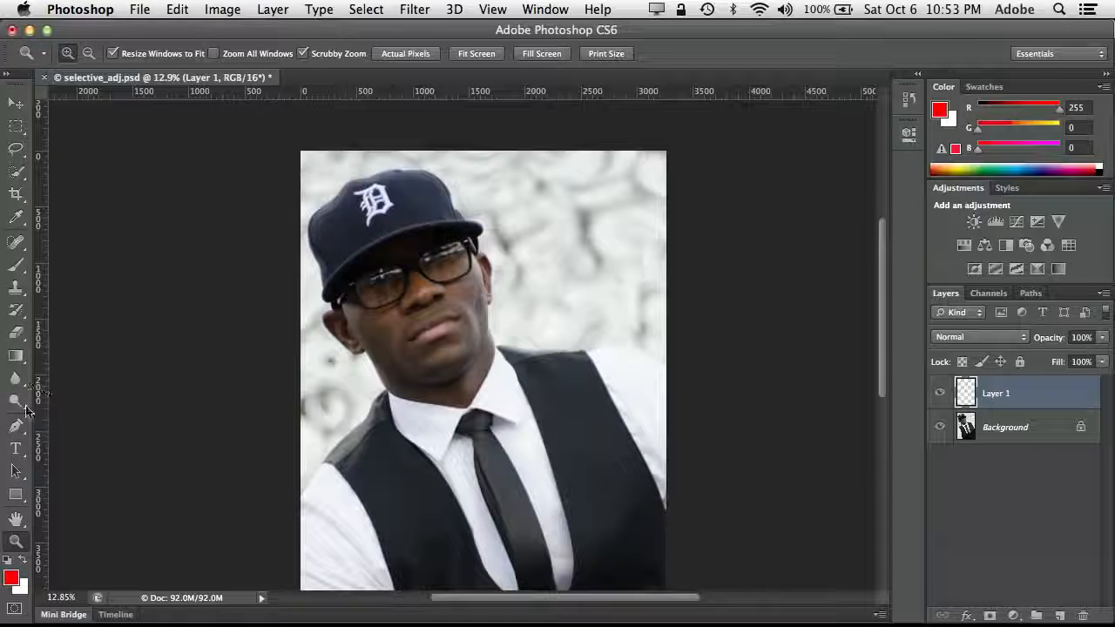
left_click(16, 266)
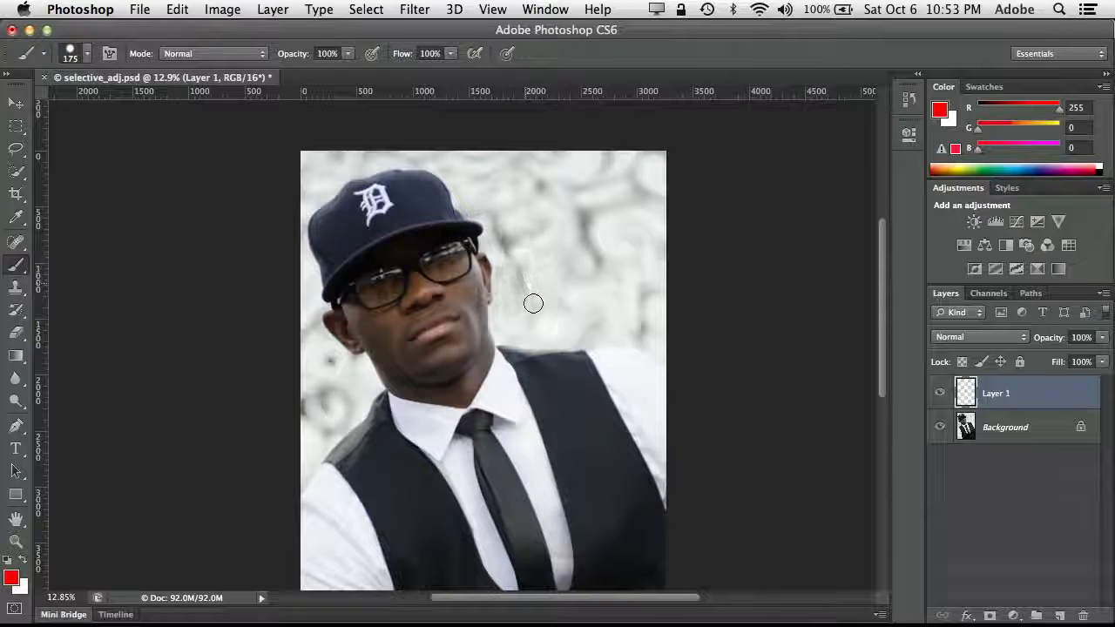
mouse_move(529, 302)
left_mouse_down()
mouse_move(497, 241)
mouse_move(446, 251)
mouse_move(425, 279)
mouse_move(448, 350)
mouse_move(357, 479)
left_mouse_up()
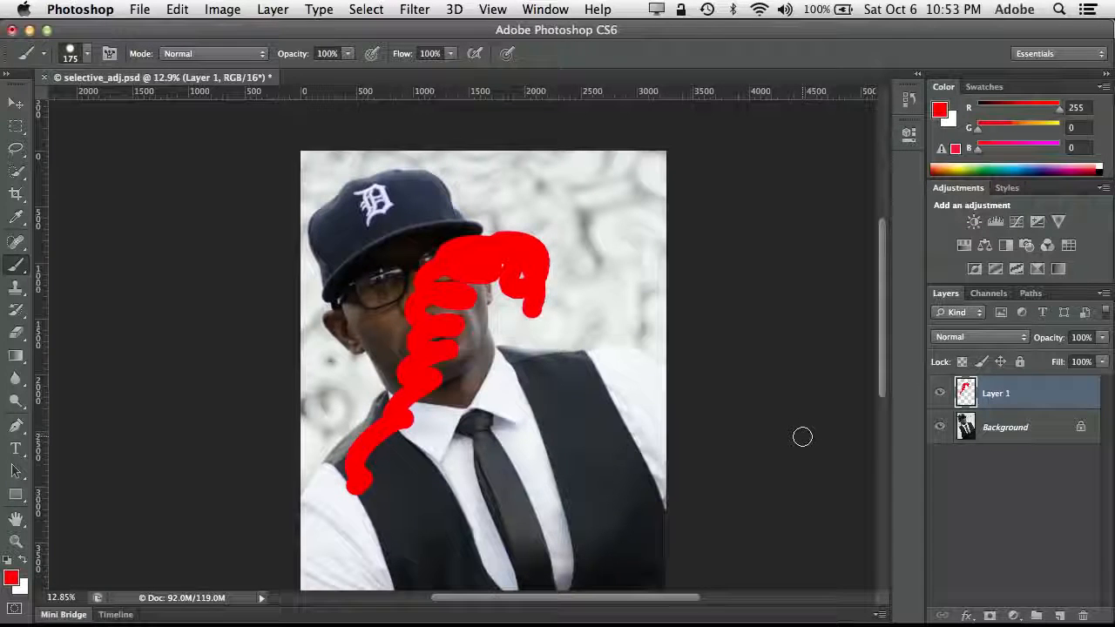
- Hide and show the painted layer to compare the photo with and without the red stroke
left_click(941, 393)
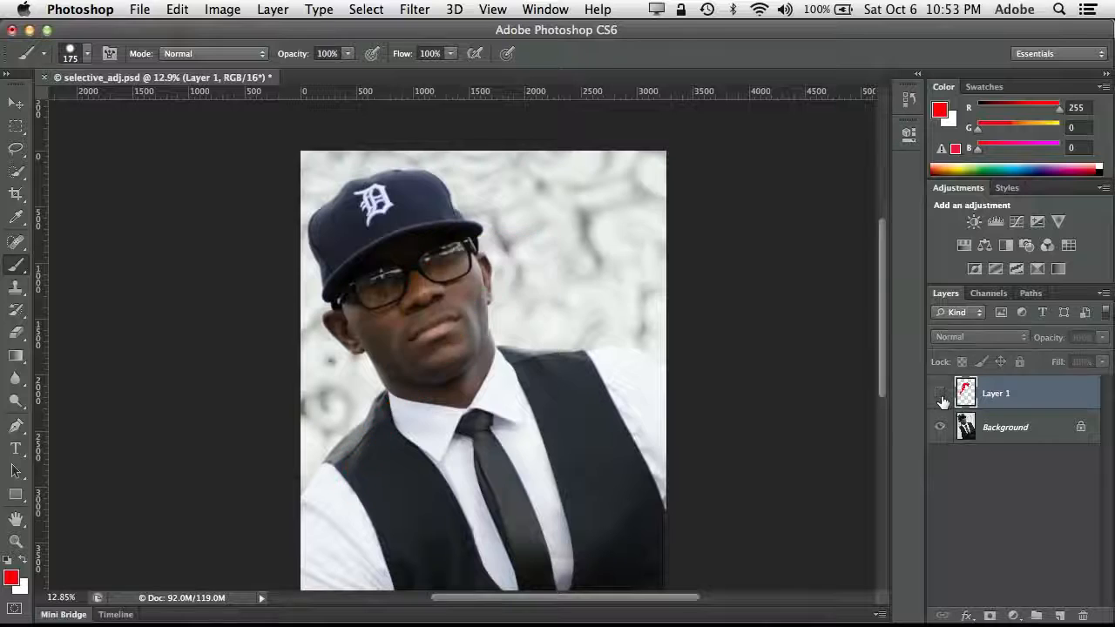
left_click(940, 394)
left_click(940, 396)
left_click(940, 395)
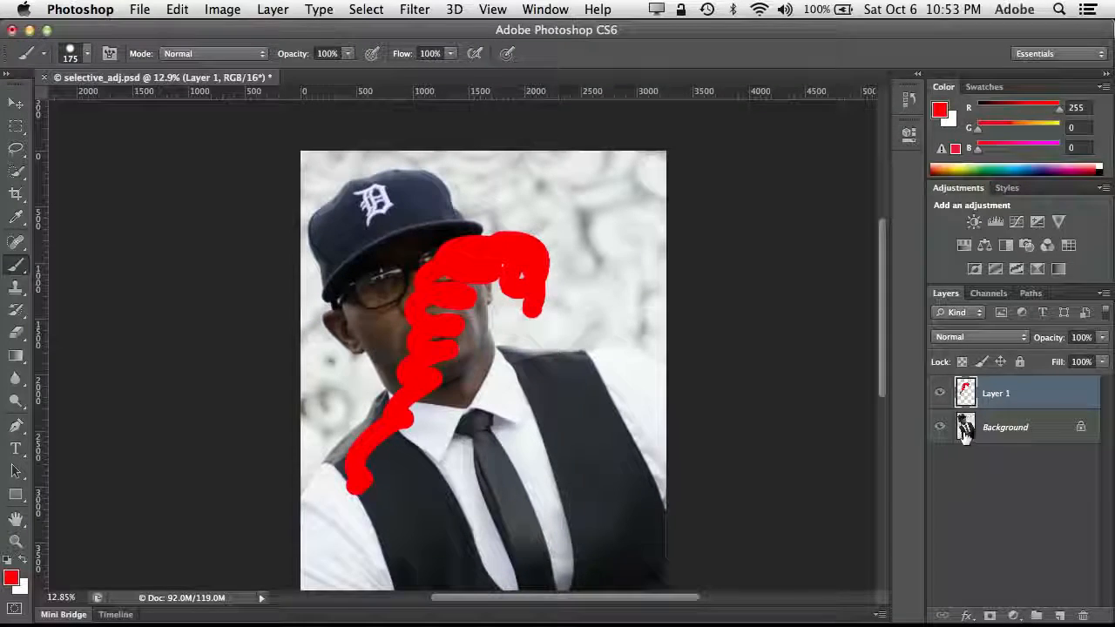
- Erase the red paint over the face with the Eraser at size 400, and delete the painted layer
left_click(16, 332)
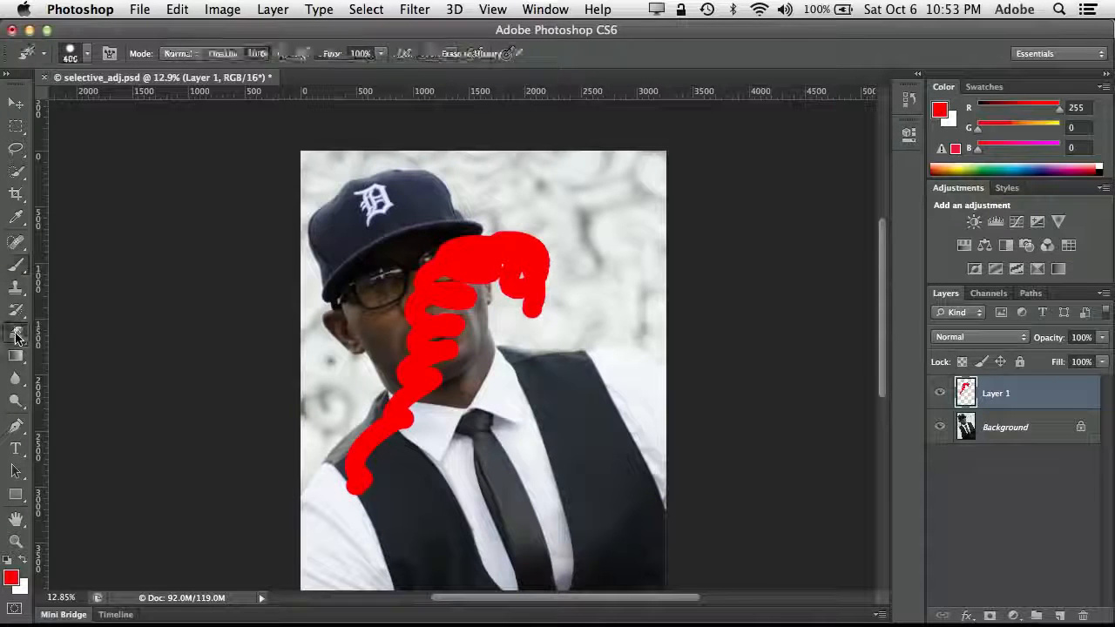
mouse_move(441, 375)
left_mouse_down()
mouse_move(448, 252)
mouse_move(469, 272)
mouse_move(462, 252)
mouse_move(479, 279)
mouse_move(479, 266)
mouse_move(484, 300)
mouse_move(426, 348)
mouse_move(402, 309)
mouse_move(416, 378)
mouse_move(427, 396)
left_mouse_up()
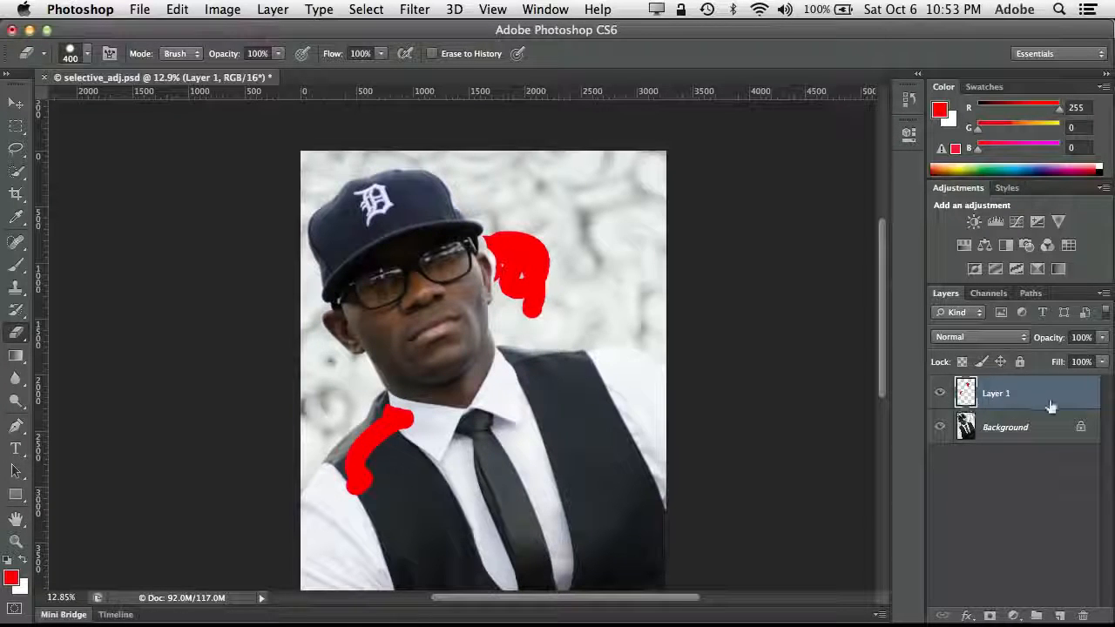
left_click_drag(1044, 400, 1083, 614)
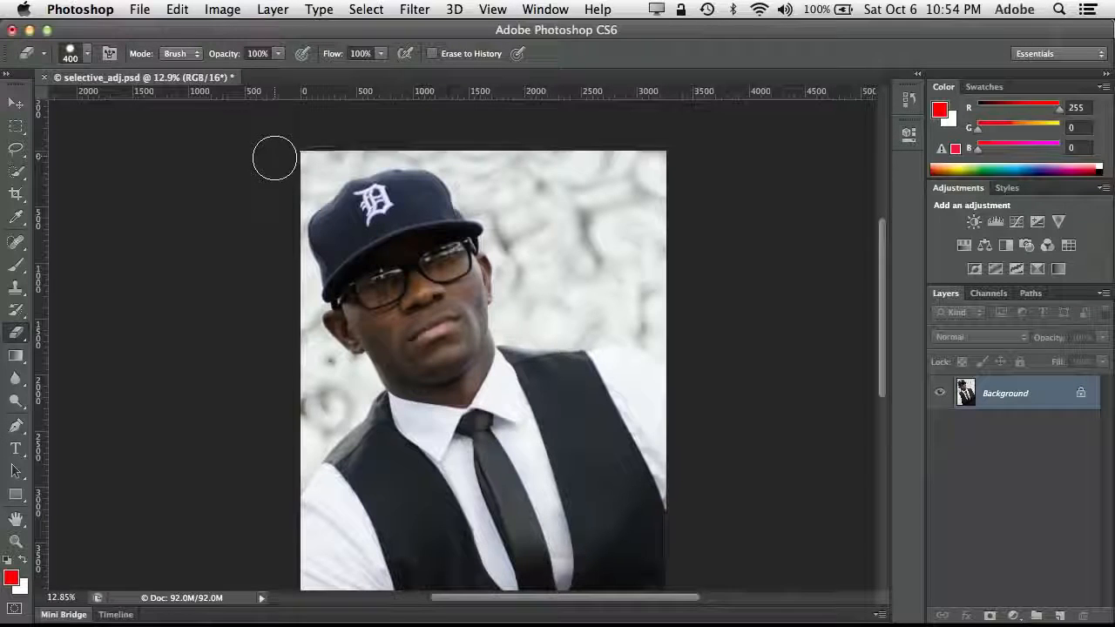
- Apply an Exposure adjustment of +1.42 directly to the Background layer, and undo it
left_click(221, 9)
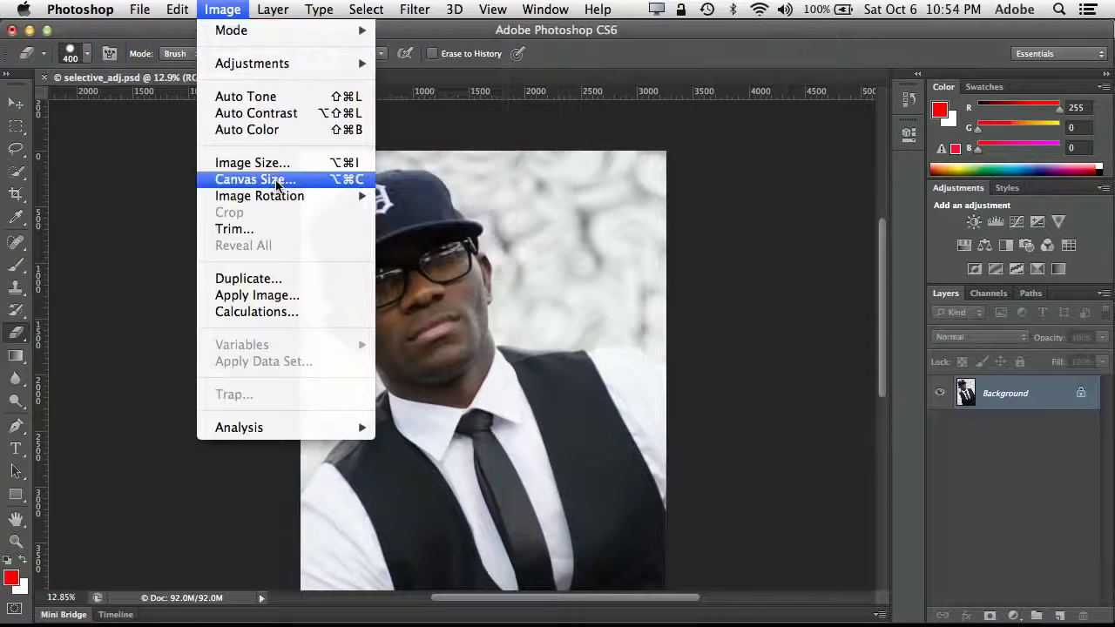
mouse_move(276, 65)
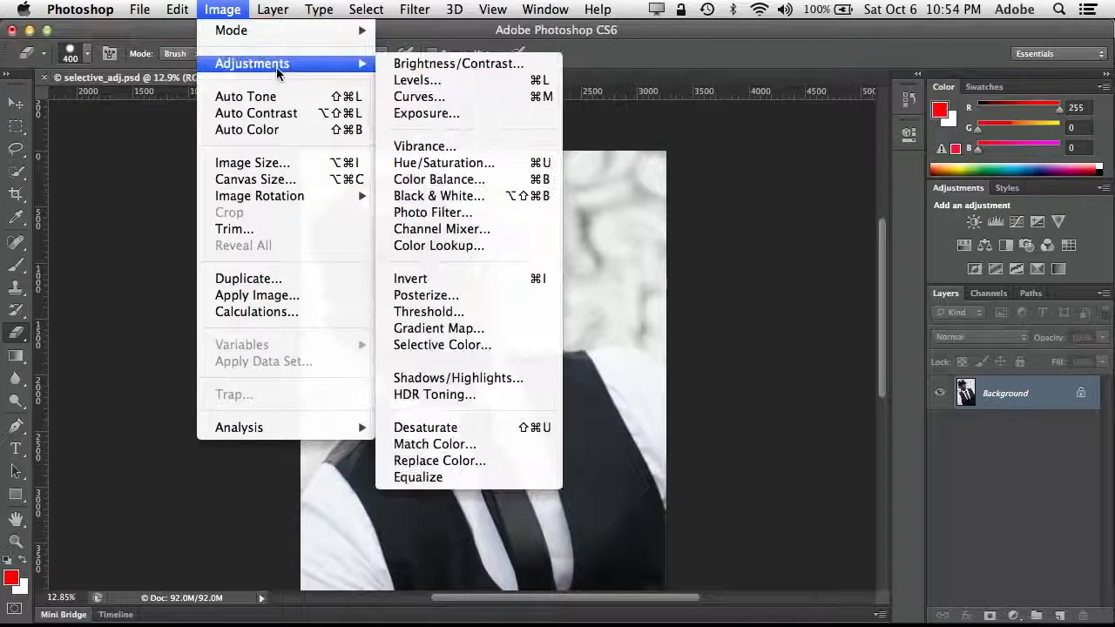
left_click(425, 113)
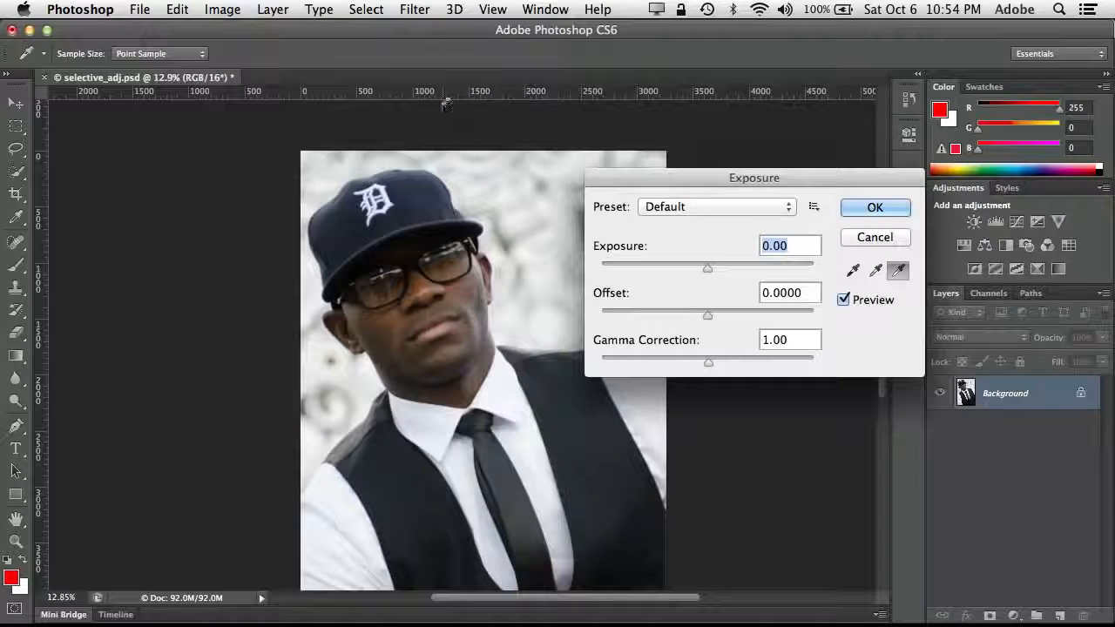
mouse_move(708, 270)
left_mouse_down()
mouse_move(748, 265)
mouse_move(728, 268)
left_mouse_up()
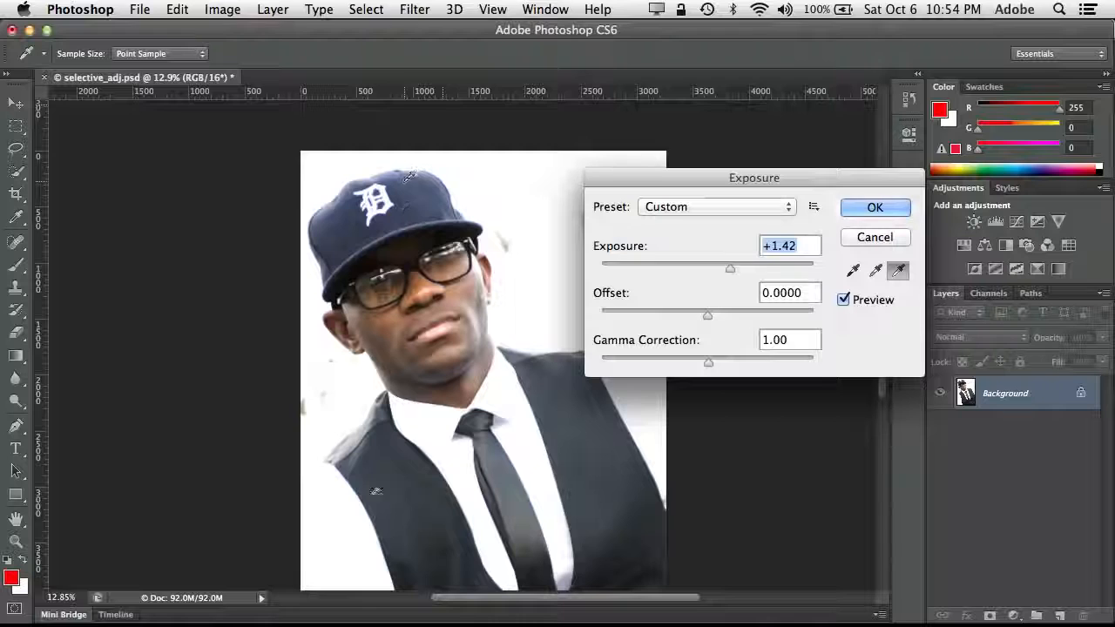
left_click(875, 207)
key("e")
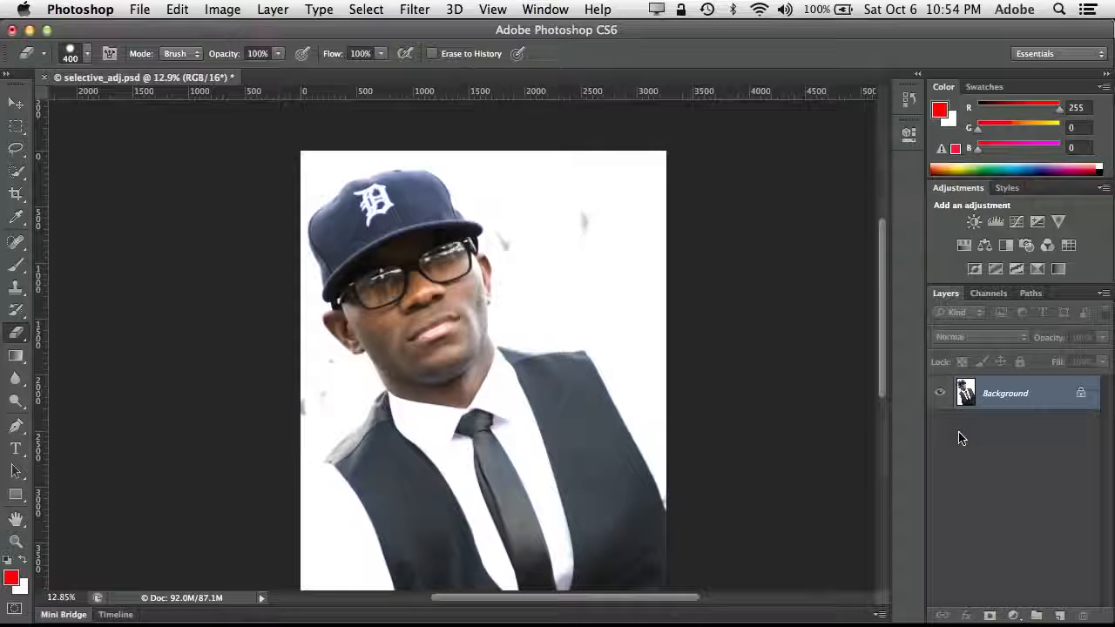
key("super+z")
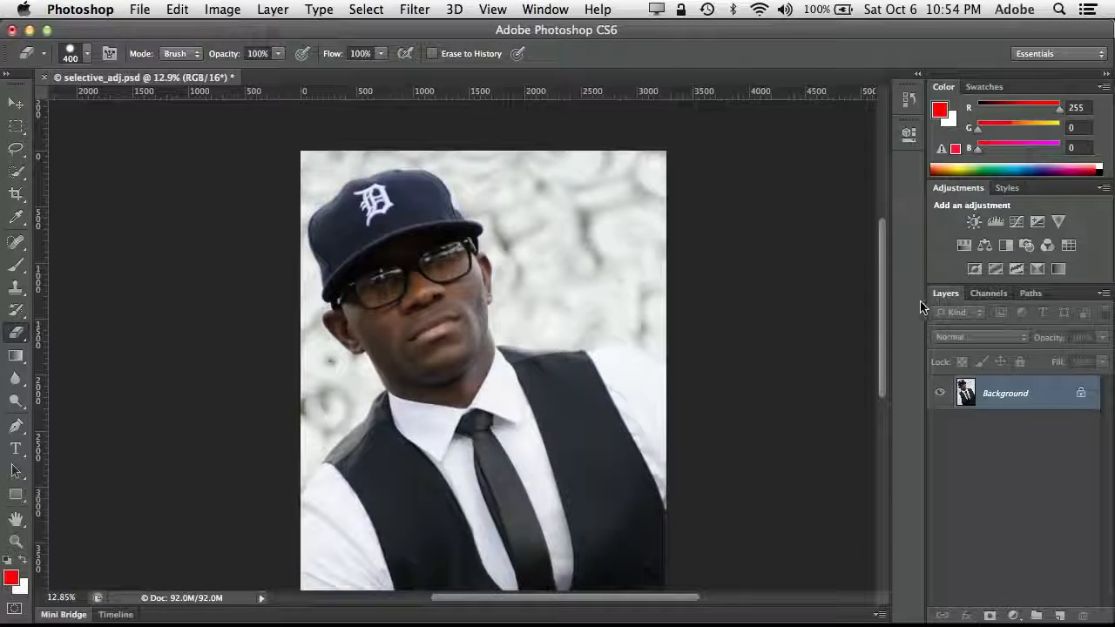
- Add an Exposure adjustment layer above the Background and set its exposure to +1.57
left_click(1037, 222)
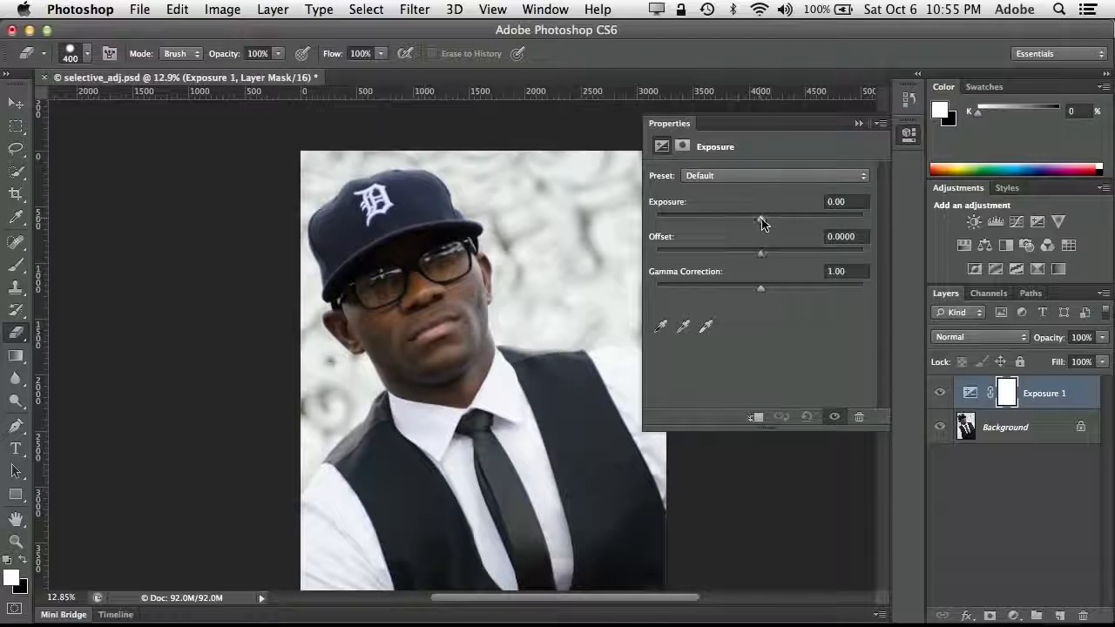
left_click_drag(761, 224, 783, 217)
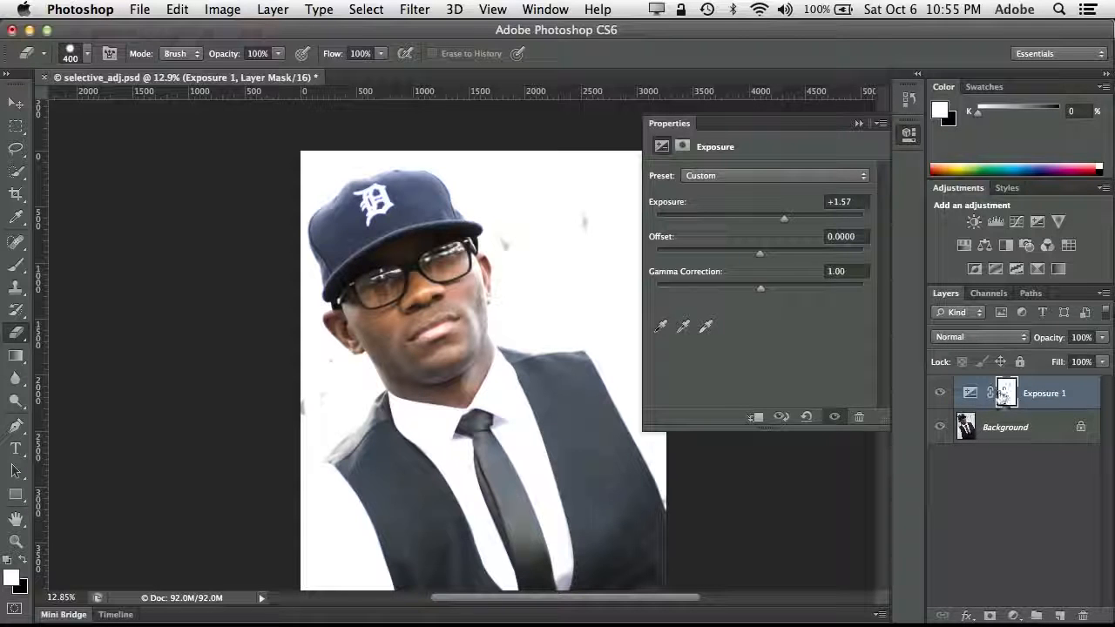
- Paint black with the Brush on the Exposure layer's mask over the wall beside the cap, and undo the stroke
left_click(22, 559)
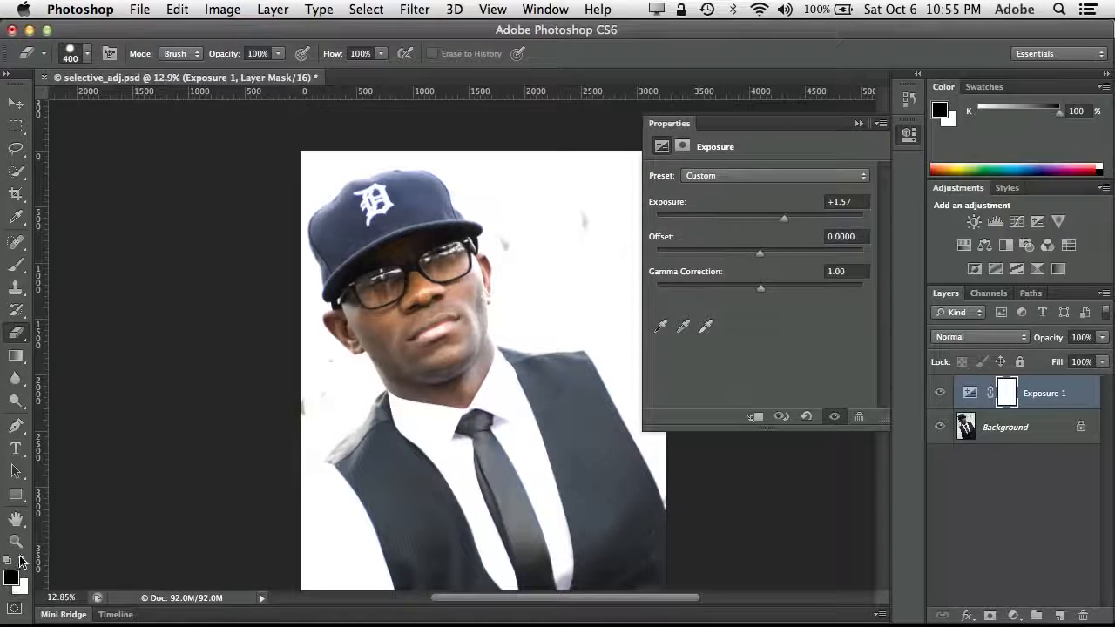
left_click(15, 264)
mouse_move(554, 234)
left_mouse_down()
mouse_move(563, 204)
mouse_move(594, 210)
mouse_move(548, 182)
mouse_move(618, 173)
mouse_move(594, 161)
mouse_move(632, 179)
mouse_move(580, 203)
mouse_move(570, 232)
mouse_move(522, 200)
mouse_move(584, 194)
left_mouse_up()
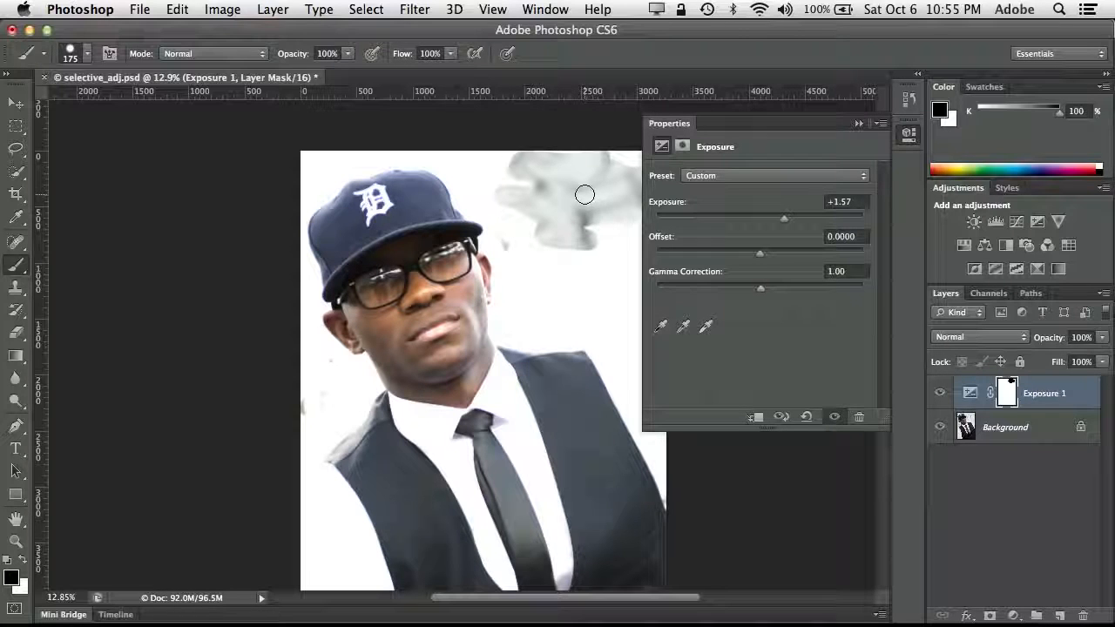
key("super+z")
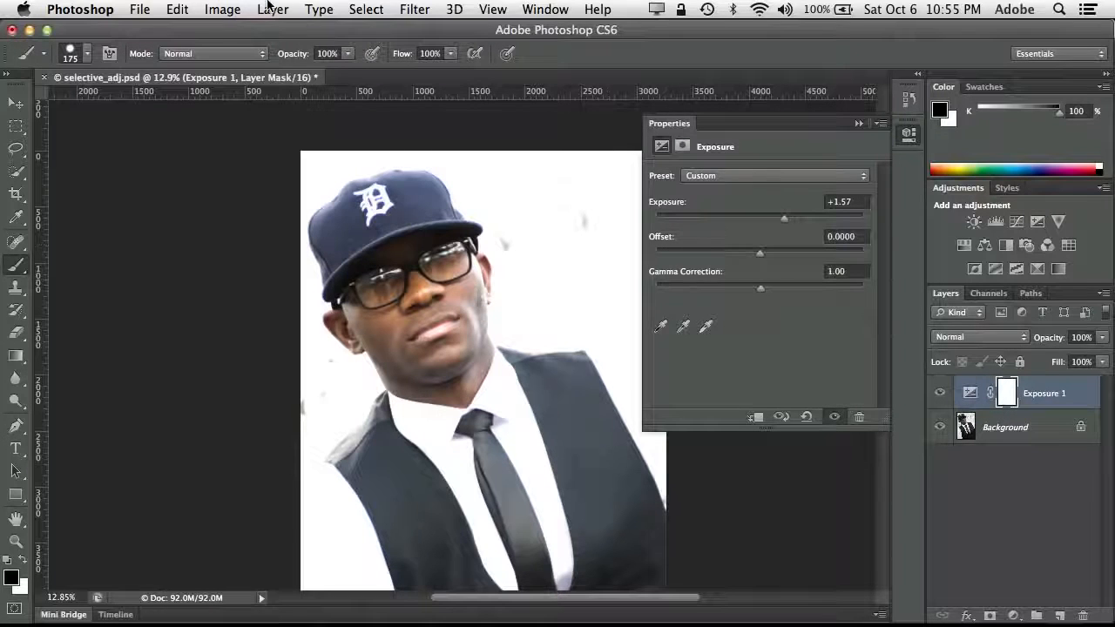
- Invert the Exposure layer's mask to solid black
left_click(231, 13)
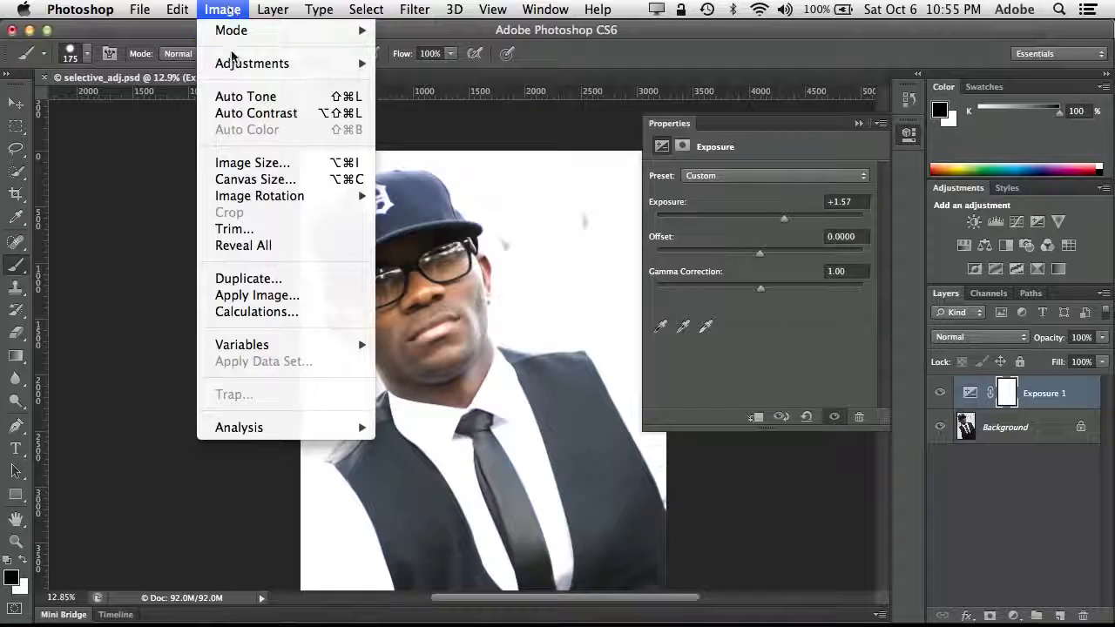
mouse_move(239, 65)
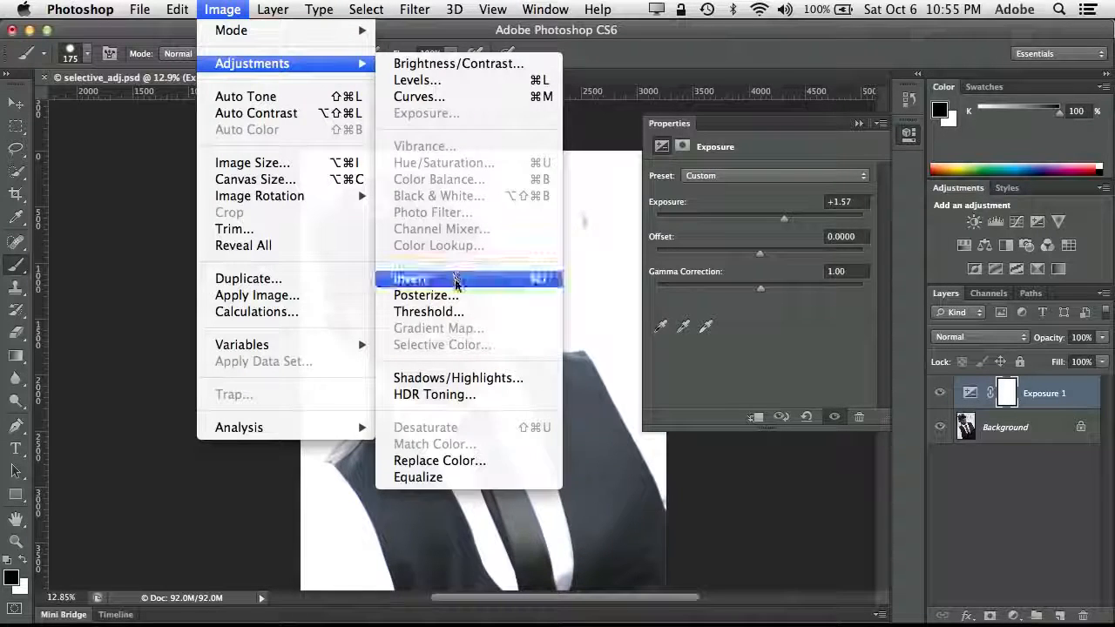
left_click(512, 280)
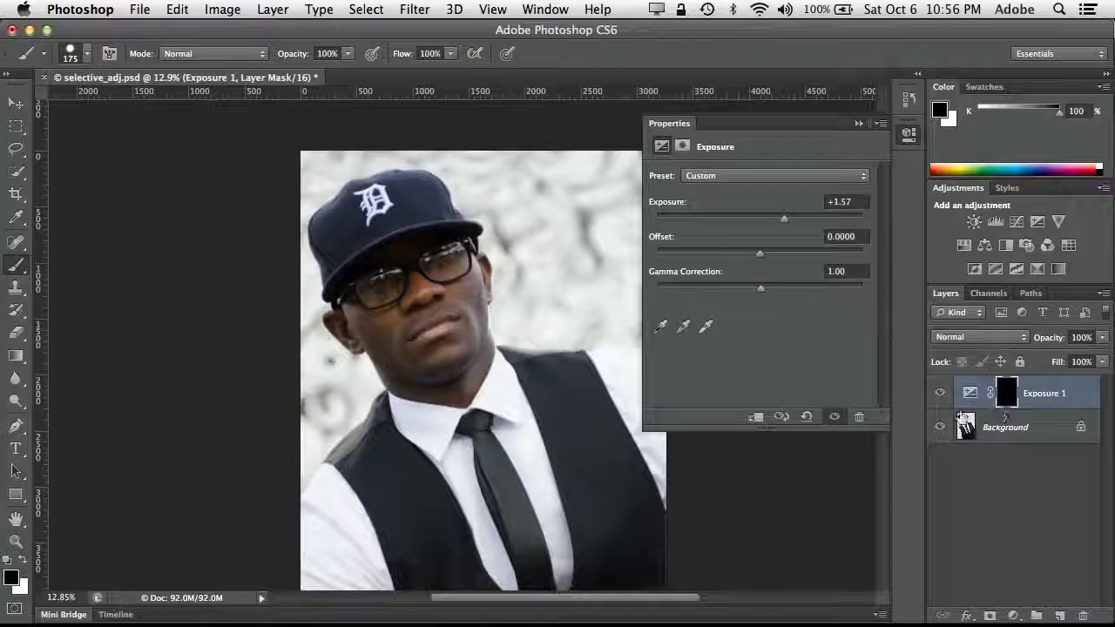
- Set the foreground colour to white and paint on the Exposure mask over the mouth, cheek and chin with the 175 px brush
left_click(23, 558)
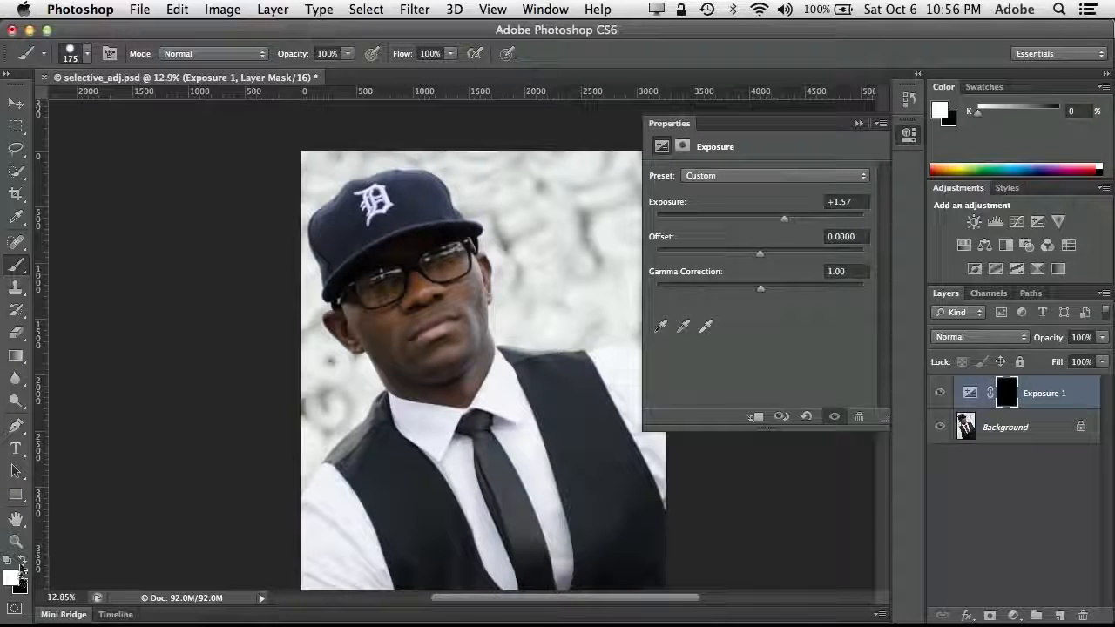
left_click(23, 560)
left_click(24, 560)
left_click(24, 561)
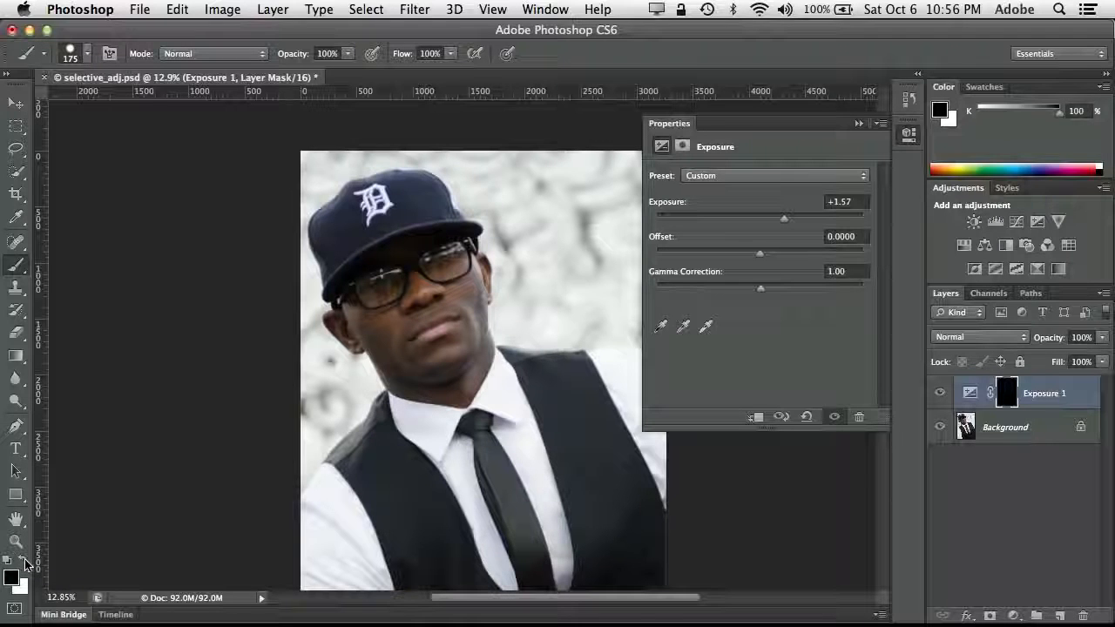
left_click(25, 561)
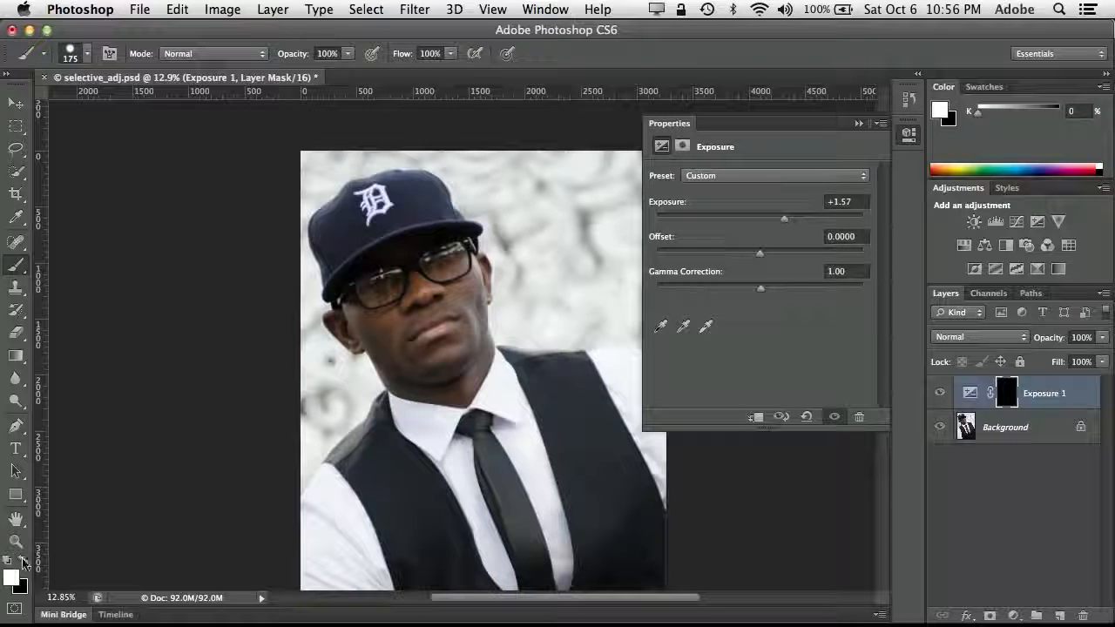
left_click(25, 562)
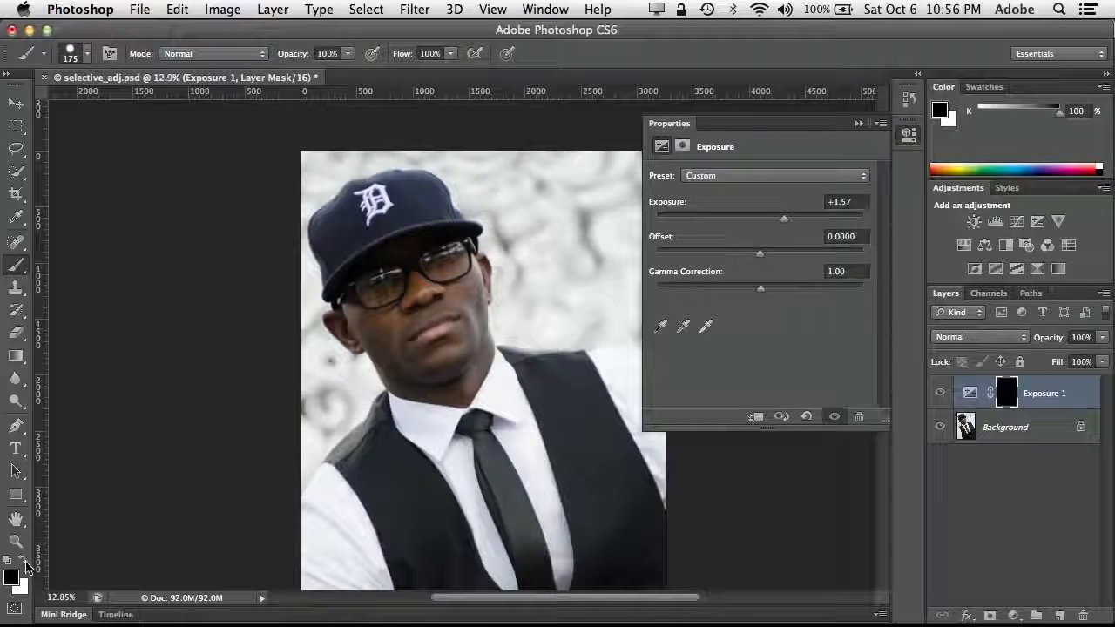
left_click(25, 563)
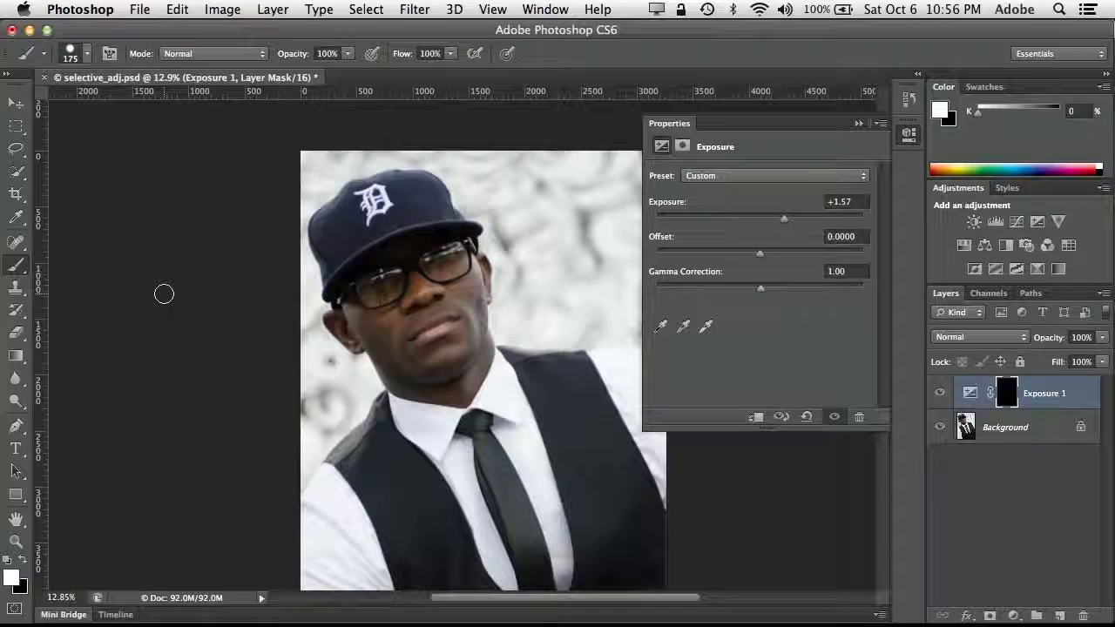
mouse_move(477, 335)
left_mouse_down()
mouse_move(451, 348)
mouse_move(427, 318)
mouse_move(419, 266)
mouse_move(452, 277)
mouse_move(464, 301)
mouse_move(452, 370)
mouse_move(418, 361)
mouse_move(431, 349)
left_mouse_up()
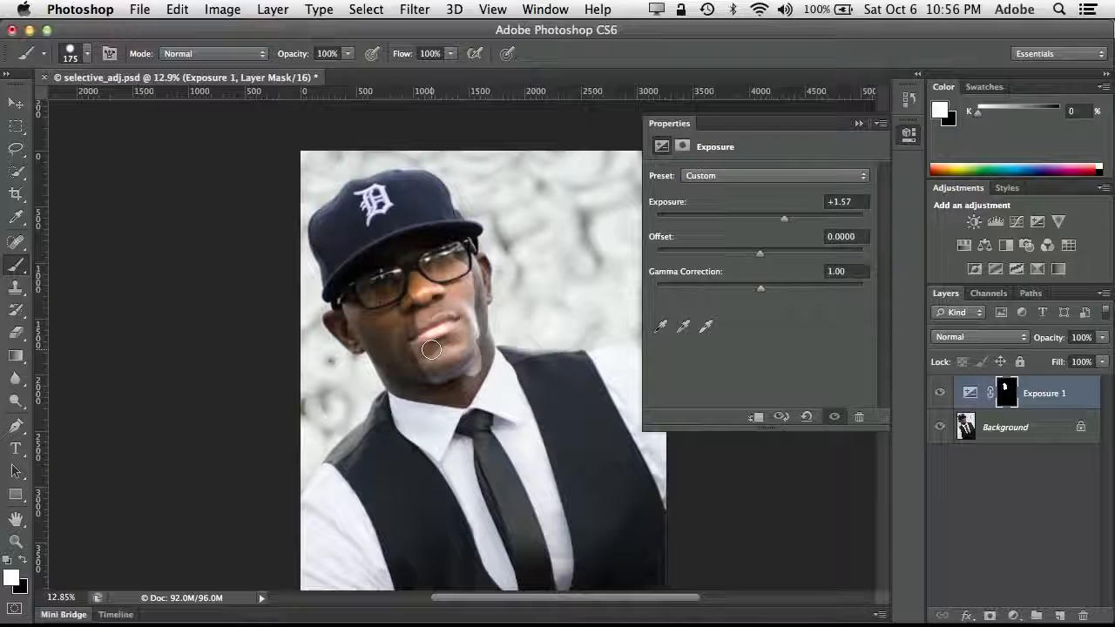
- Enlarge the brush to 400 px, lower its hardness, and paint white on the mask over the rest of the face
key("bracketright")
key("bracketright")
key("bracketright")
key("bracketright")
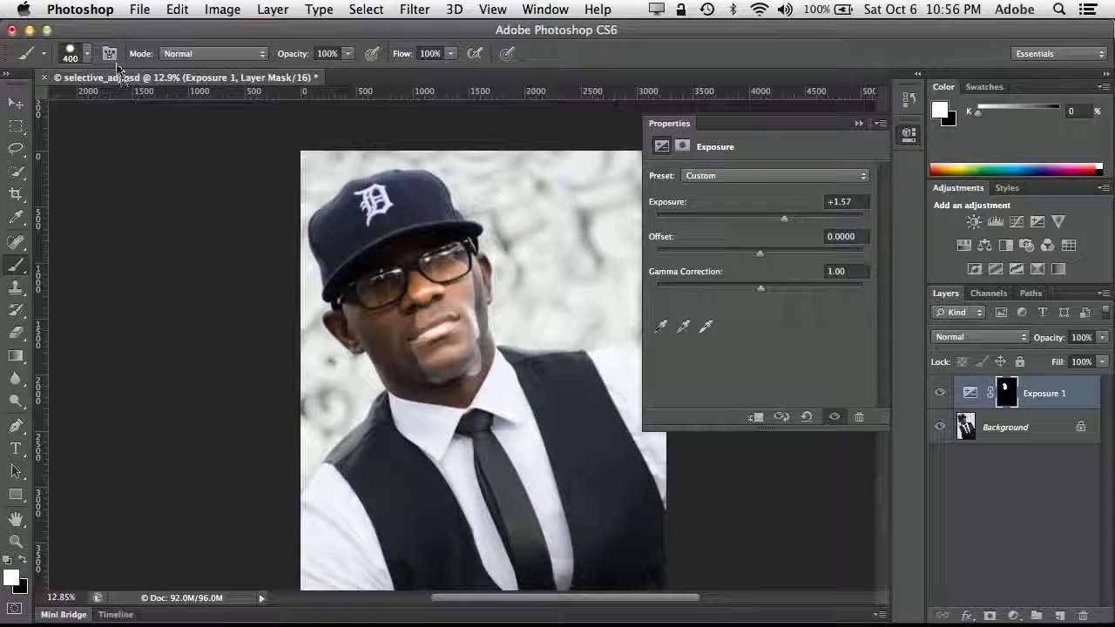
left_click(86, 53)
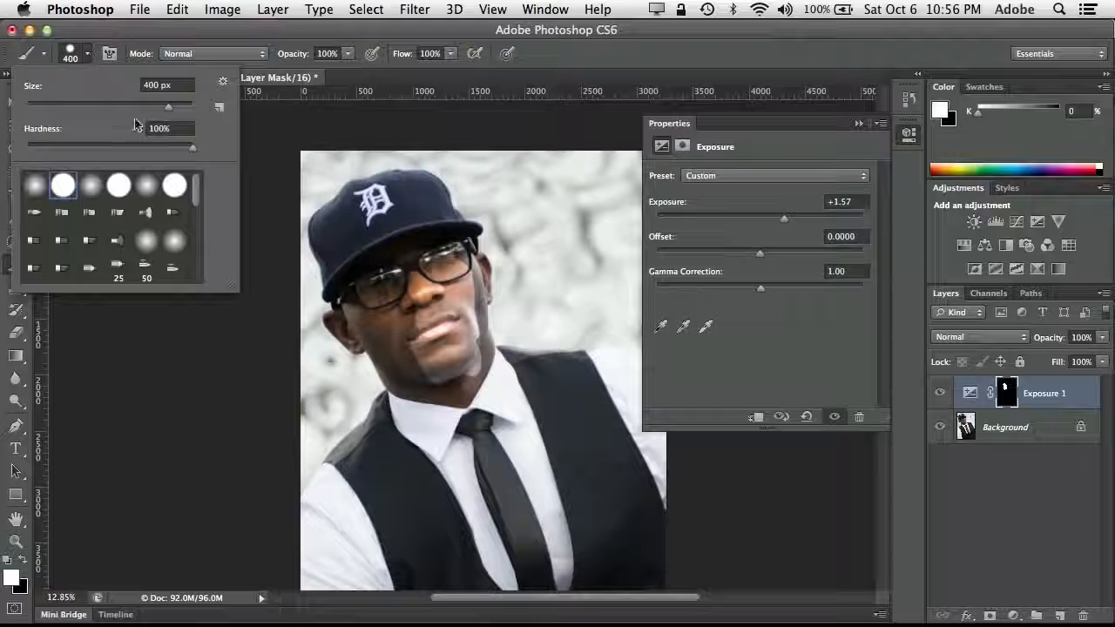
left_click_drag(192, 149, 138, 157)
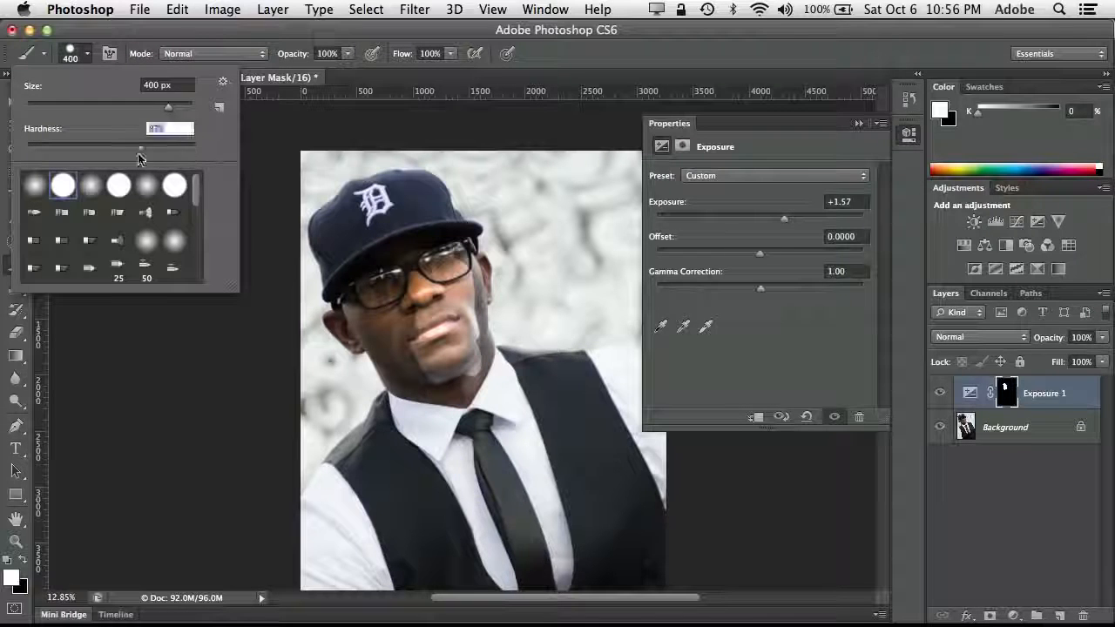
left_click(87, 53)
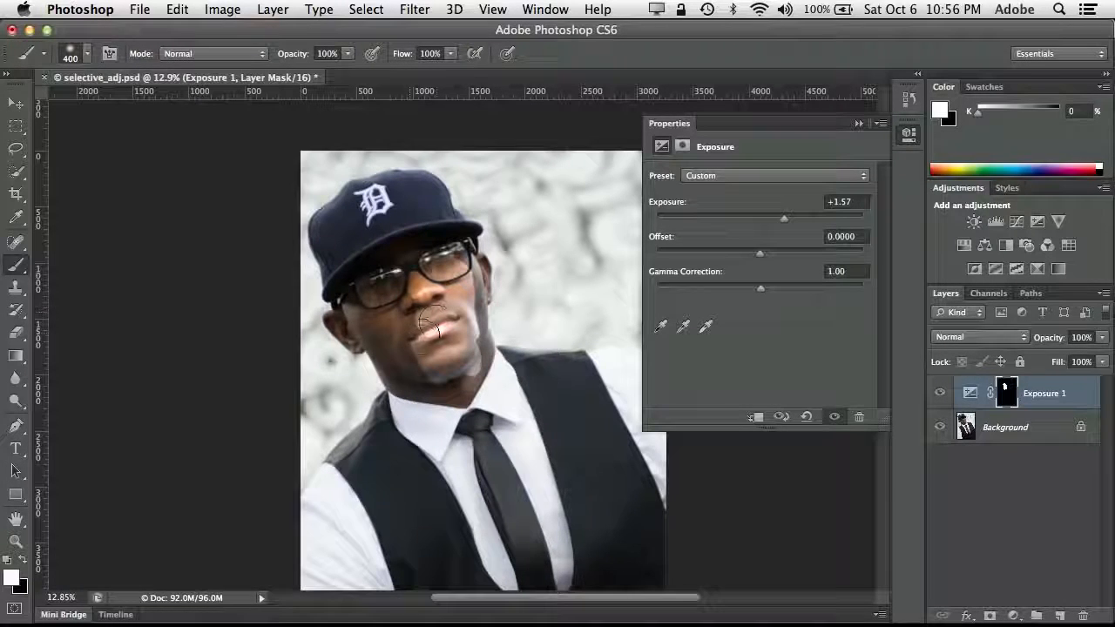
mouse_move(428, 326)
left_mouse_down()
mouse_move(417, 306)
mouse_move(416, 375)
mouse_move(461, 393)
mouse_move(475, 313)
mouse_move(453, 253)
mouse_move(383, 292)
mouse_move(390, 324)
mouse_move(370, 352)
mouse_move(401, 376)
mouse_move(448, 377)
left_mouse_up()
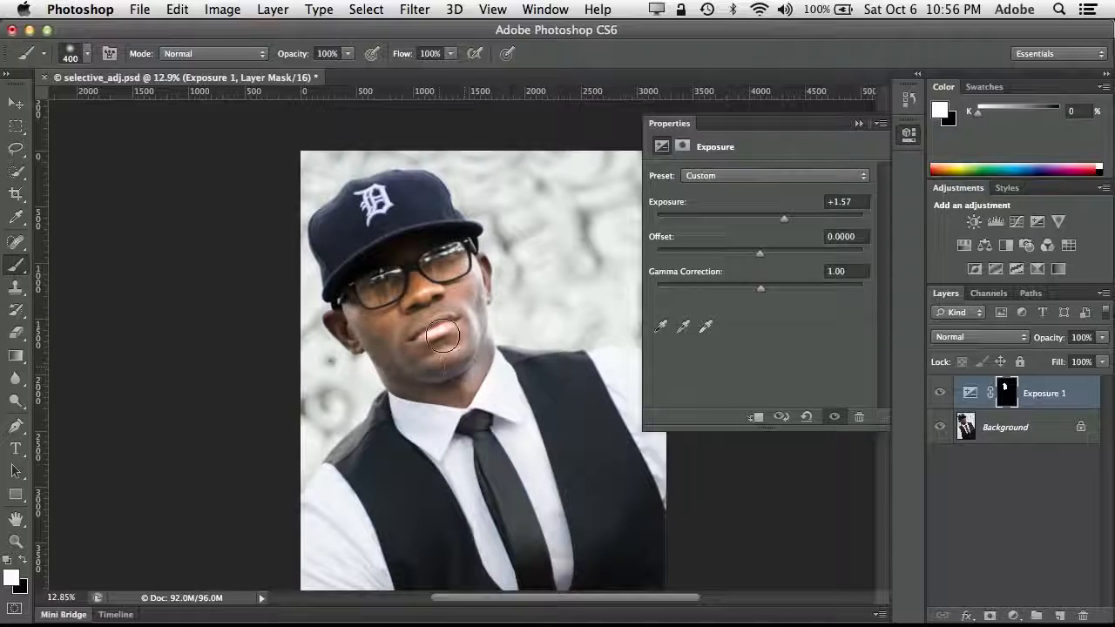
left_click_drag(442, 336, 457, 326)
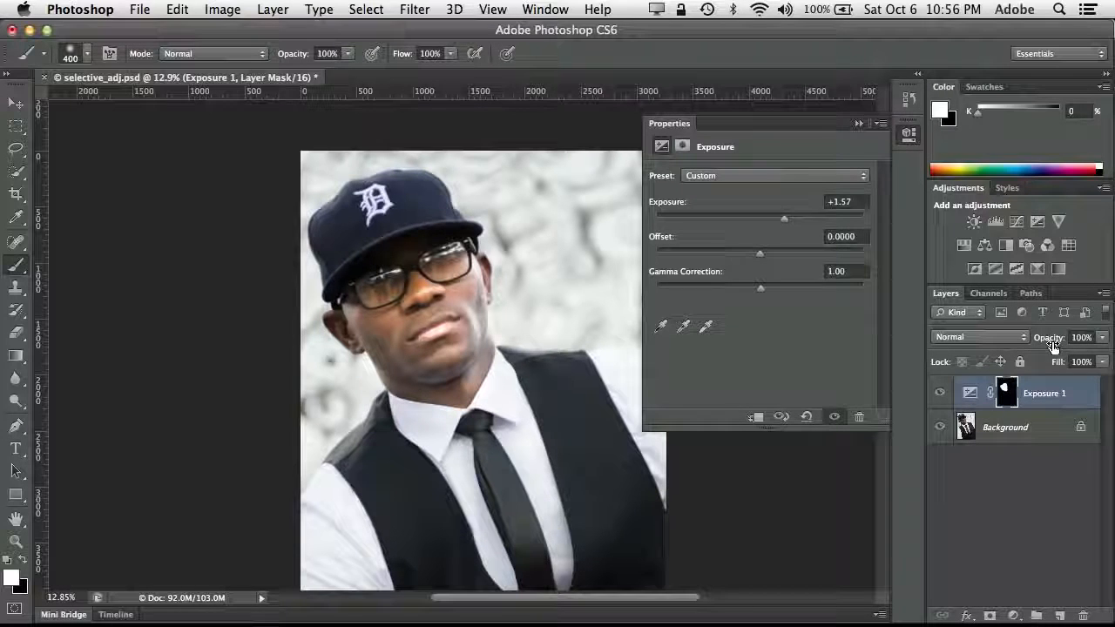
- Set the adjustment layer's exposure to +1.23 and collapse its properties
mouse_move(1052, 340)
left_mouse_down()
mouse_move(1029, 346)
mouse_move(1054, 344)
left_mouse_up()
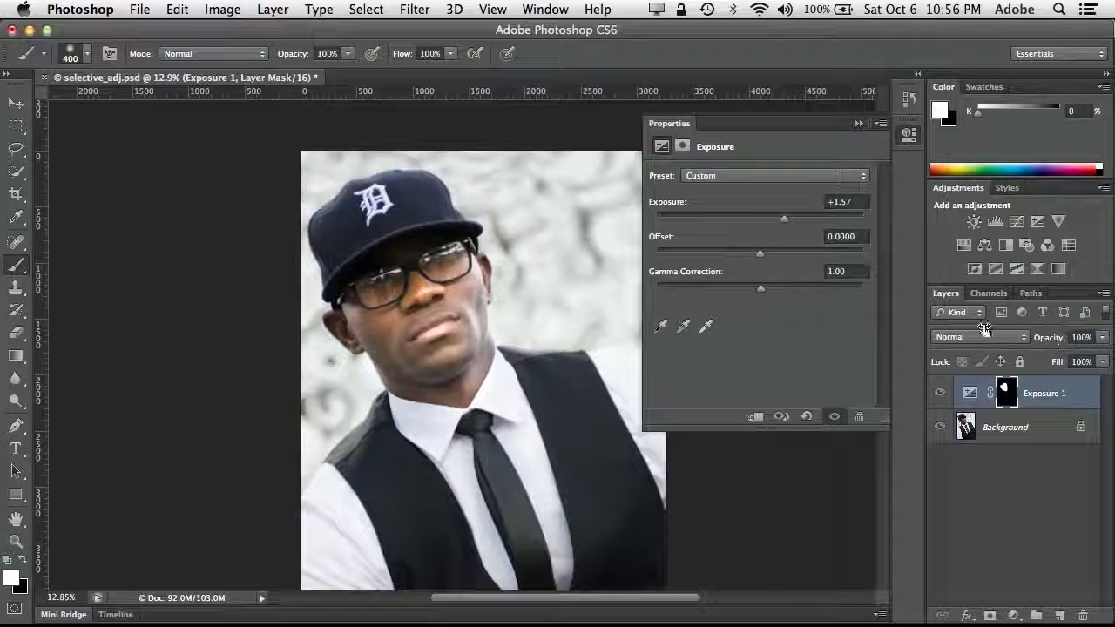
mouse_move(784, 223)
left_mouse_down()
mouse_move(720, 222)
mouse_move(775, 223)
left_mouse_up()
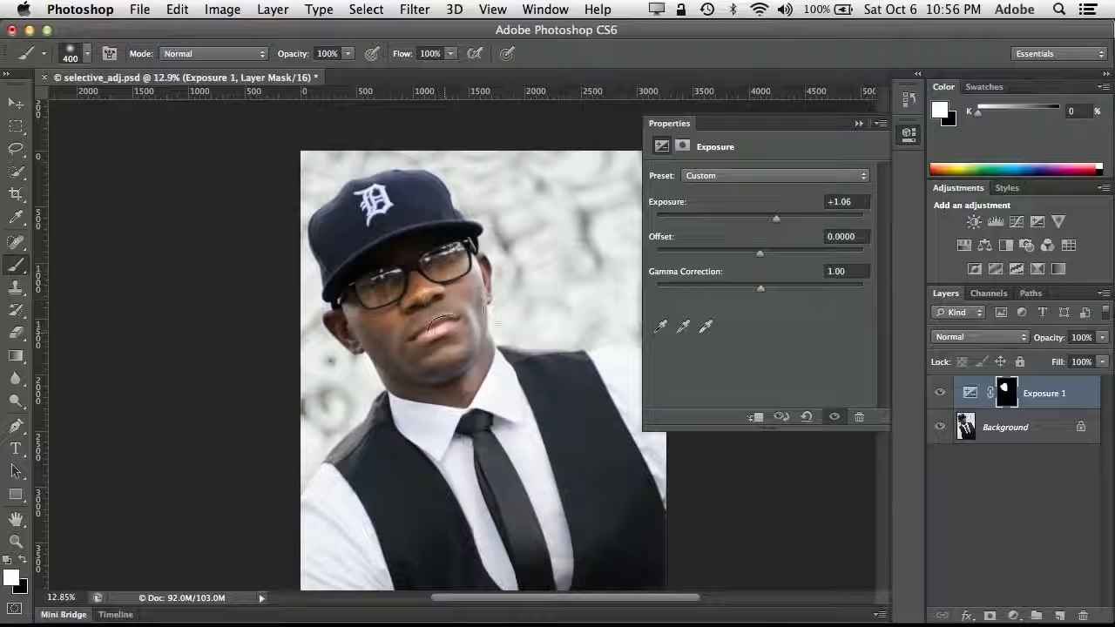
left_click_drag(779, 222, 779, 223)
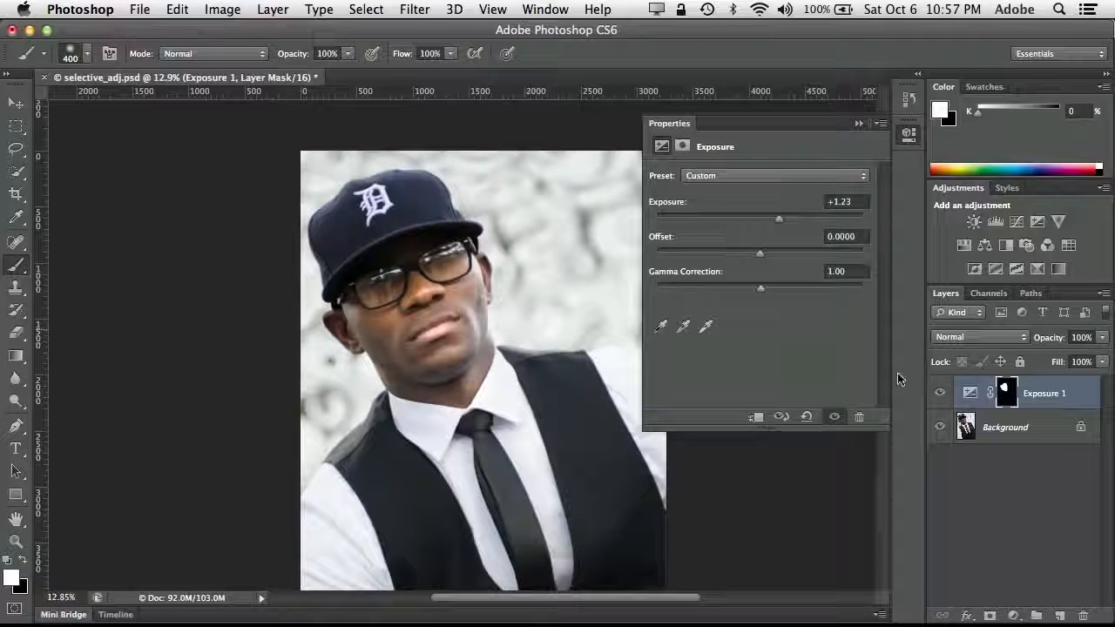
left_click(858, 124)
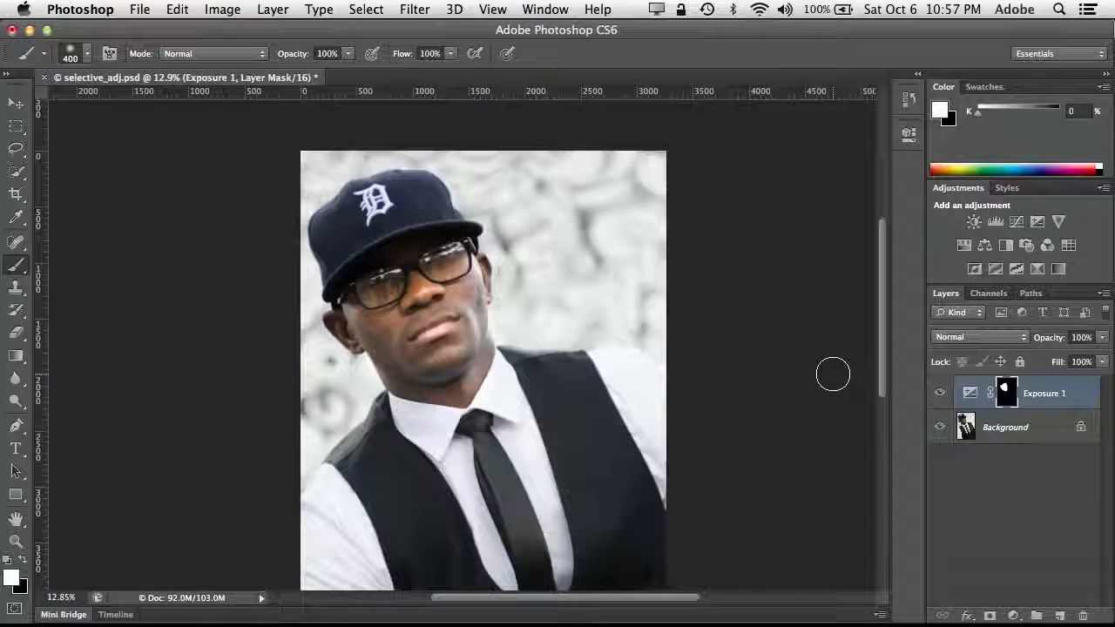
- Close the selective_adj.psd document and answer the save prompt
key("super")
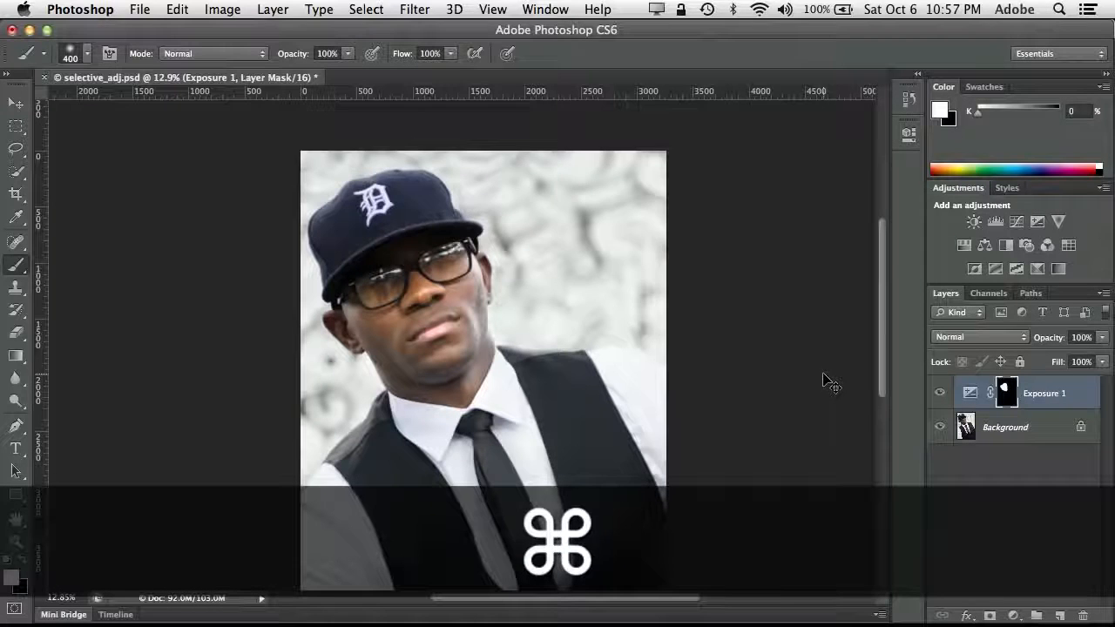
key("super+w")
left_click(540, 250)
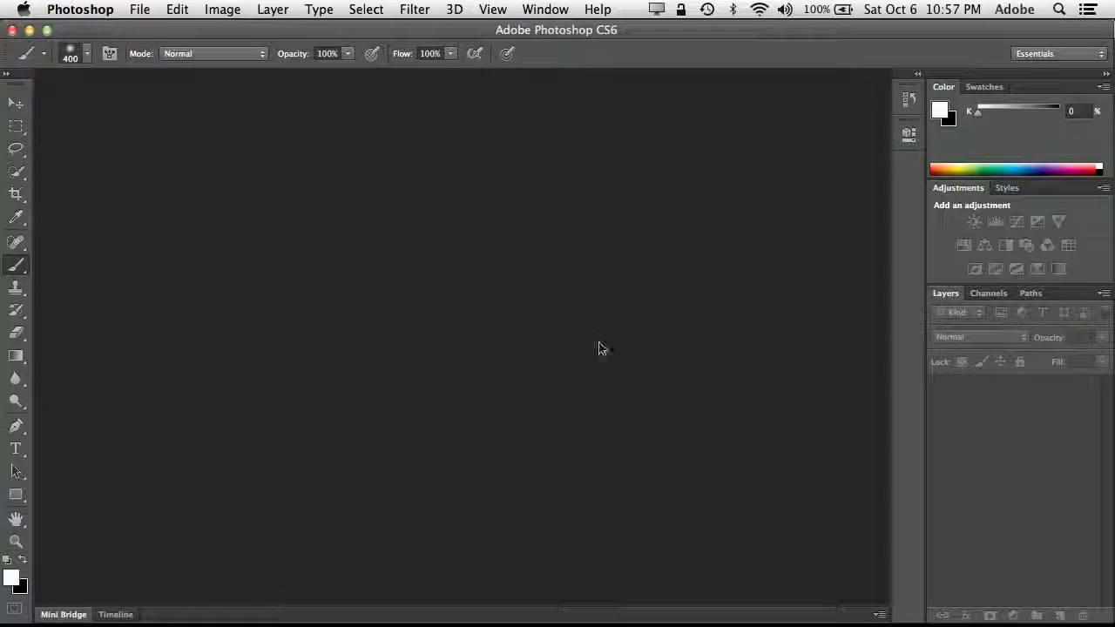
left_click(74, 614)
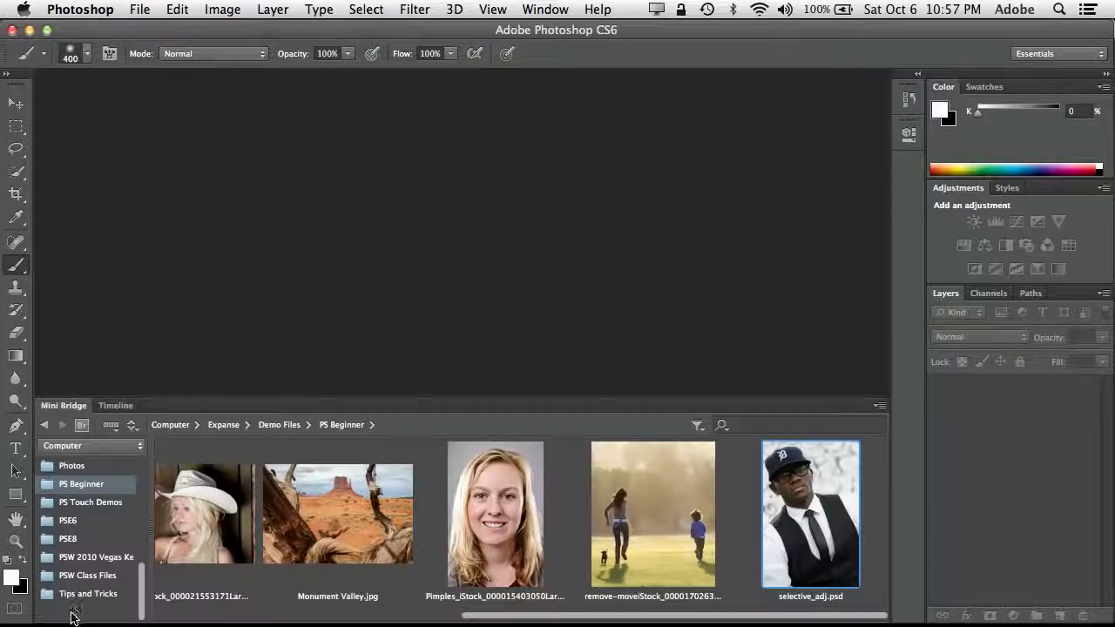
left_click(643, 514)
key("Return")
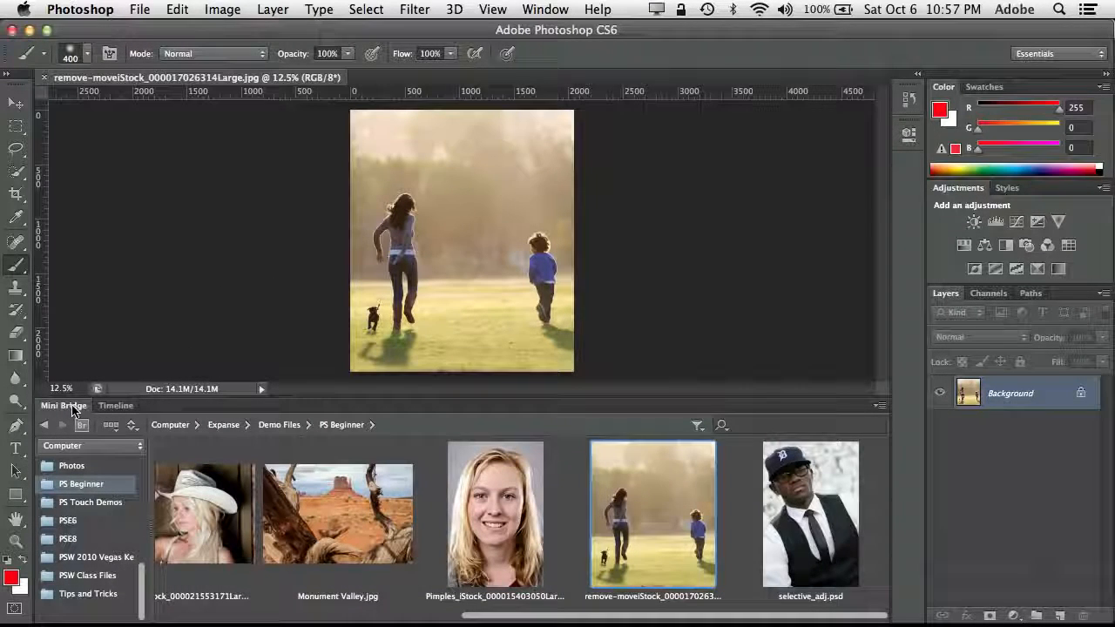
double_click(63, 406)
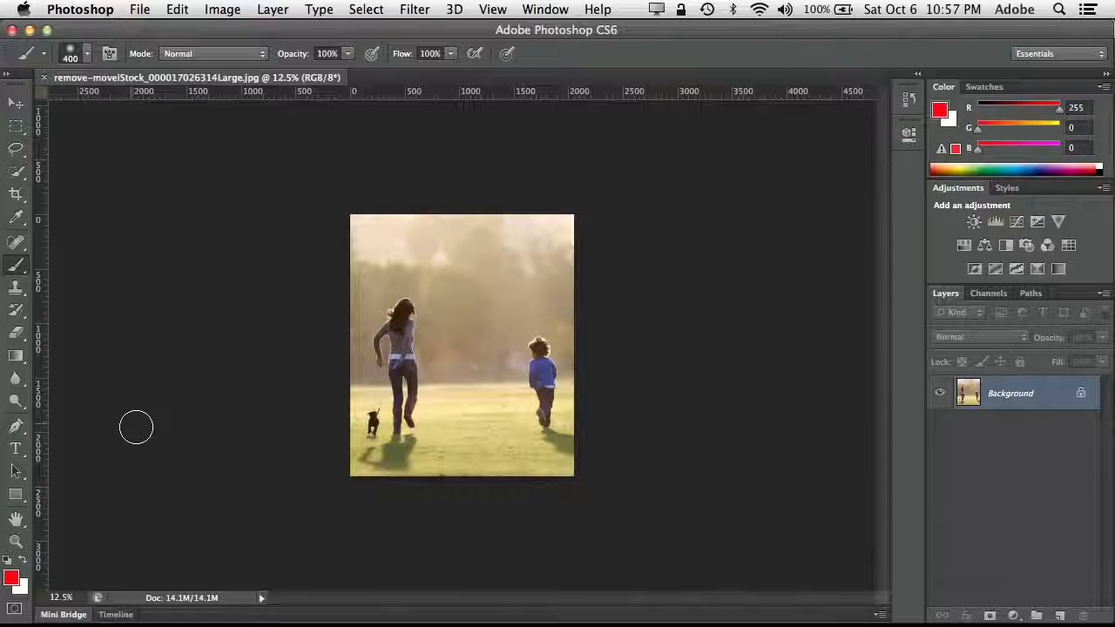
key("super+equal")
key("super+equal")
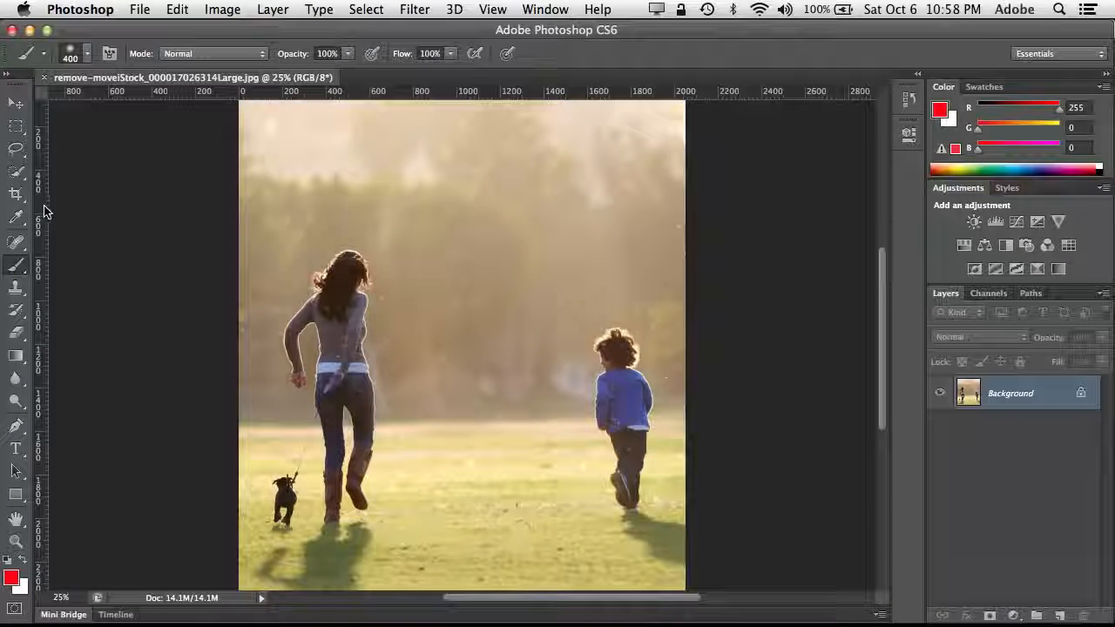
- Look over the Marquee and Lasso tools and choose the Quick Selection tool
left_click(16, 129)
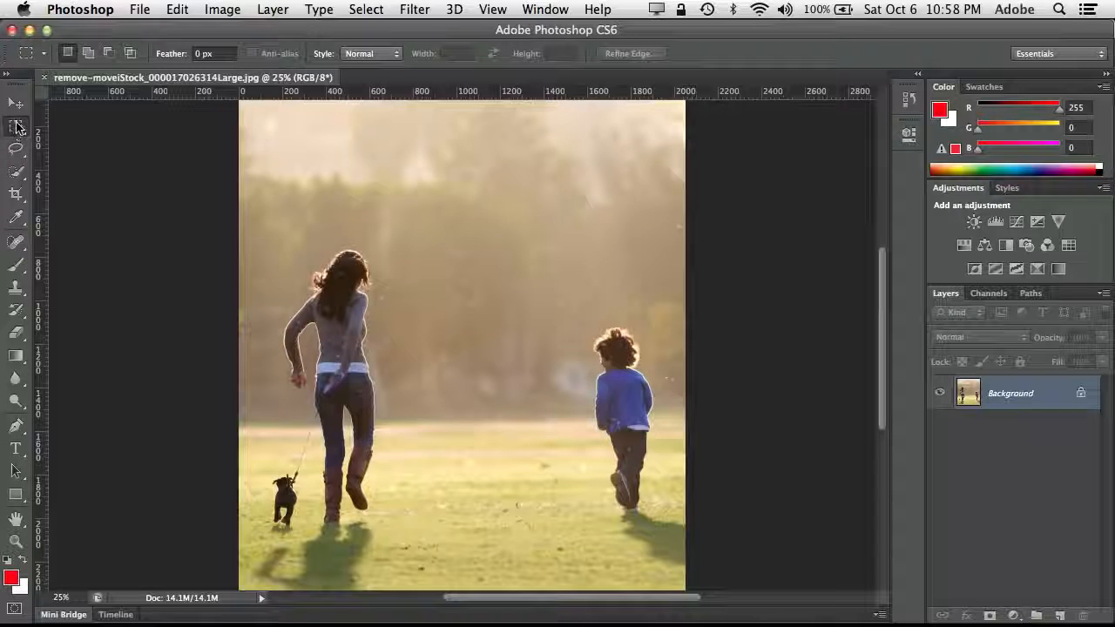
left_click(16, 128)
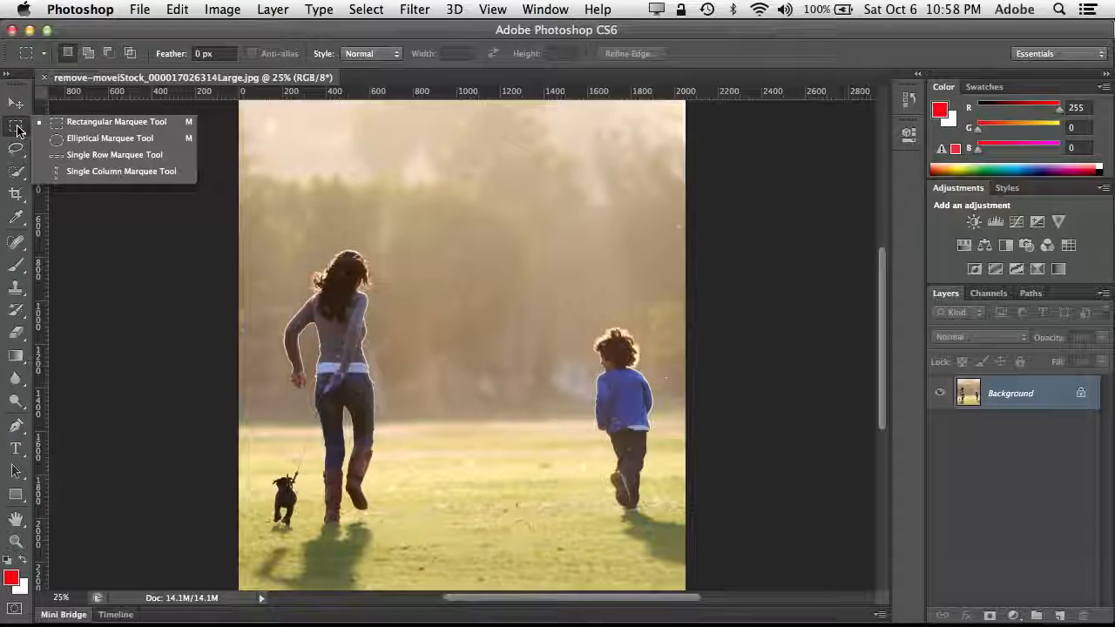
left_click(15, 152)
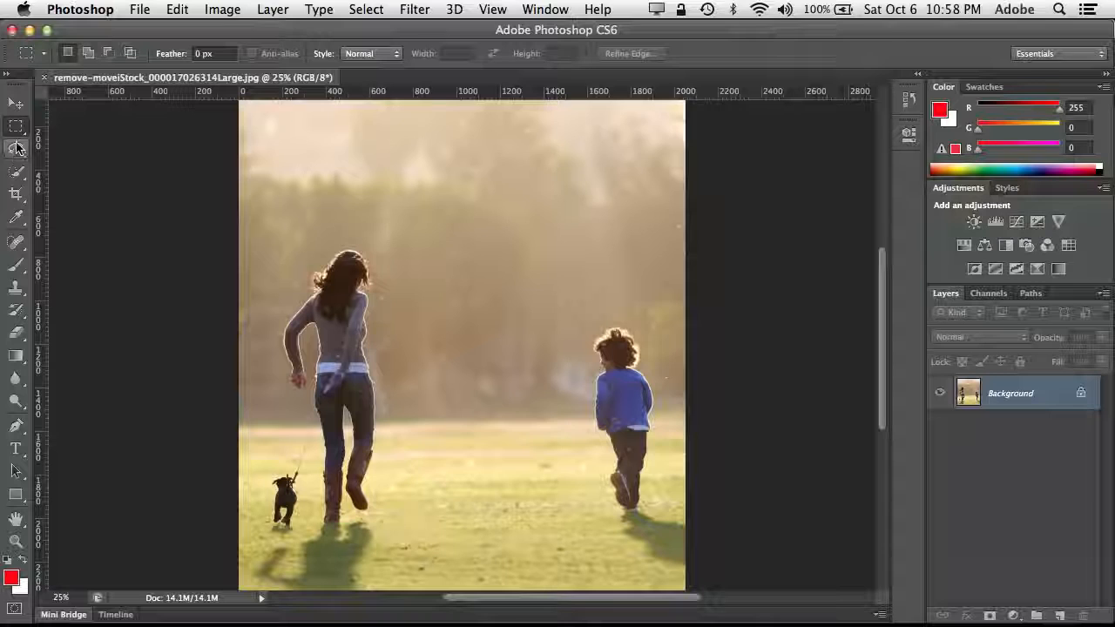
left_click(15, 153)
left_click(15, 172)
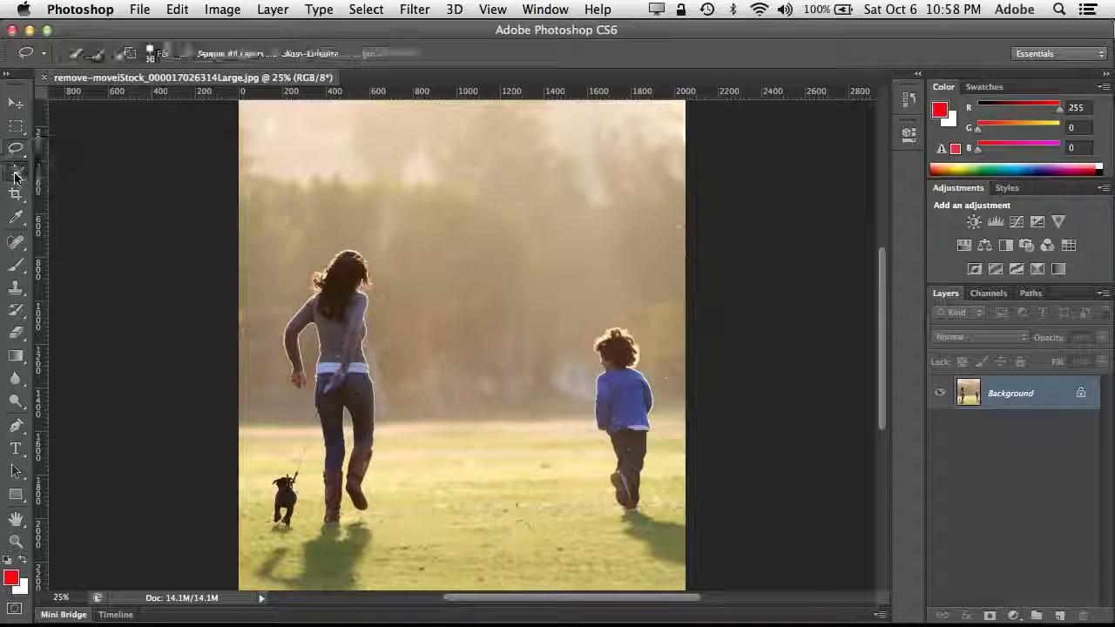
left_click(16, 174)
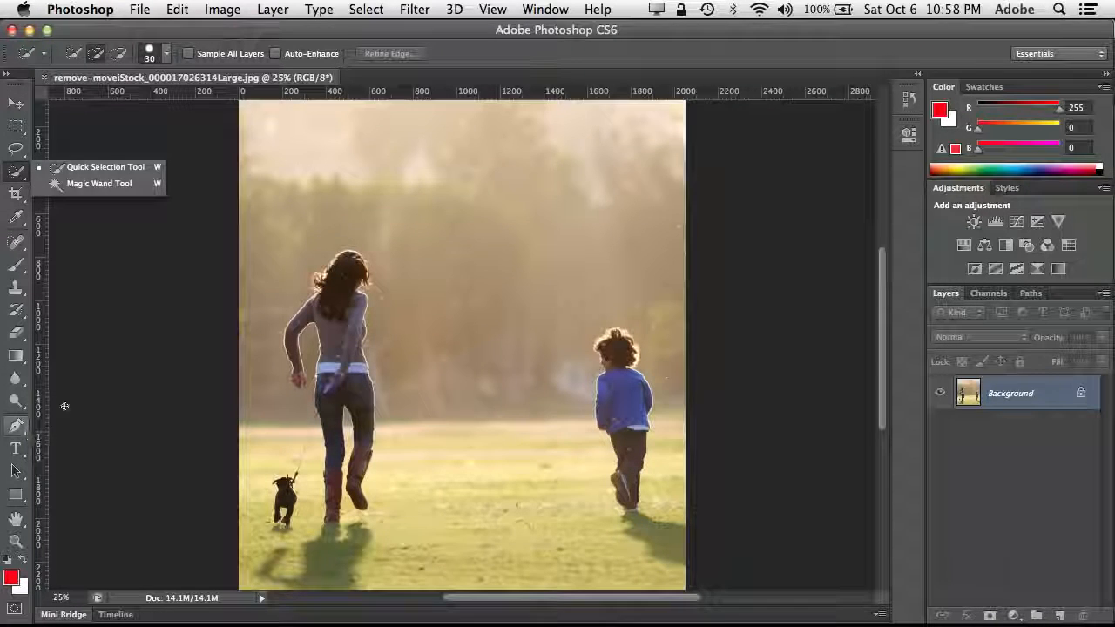
left_click(80, 168)
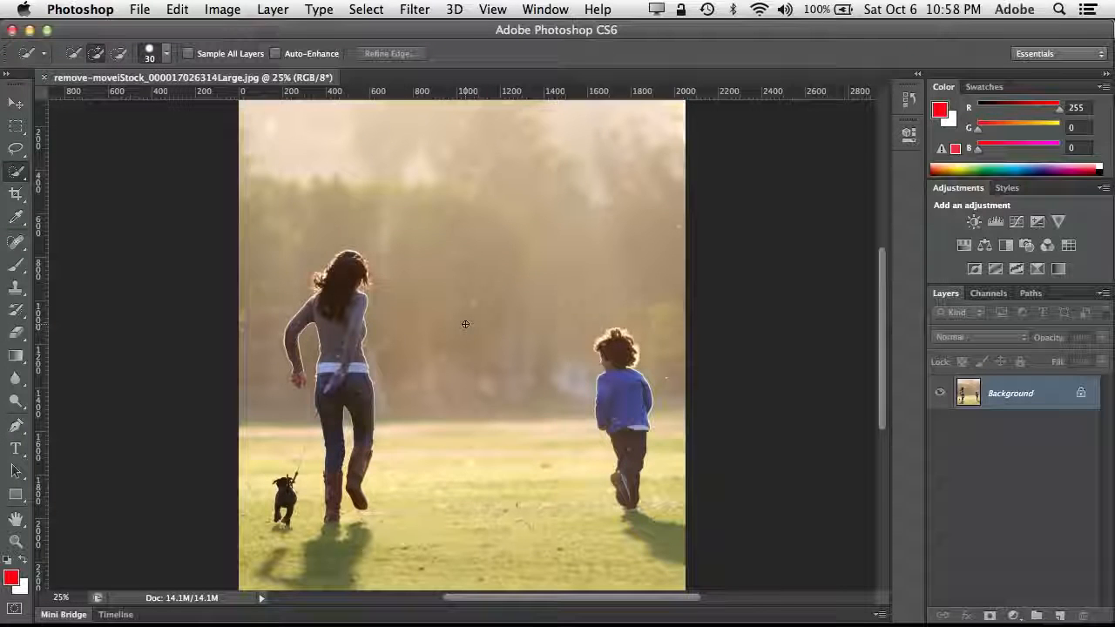
- Enlarge the Quick Selection brush to size 90
key("bracketright")
key("bracketright")
key("bracketright")
key("bracketright")
key("bracketright")
key("bracketright")
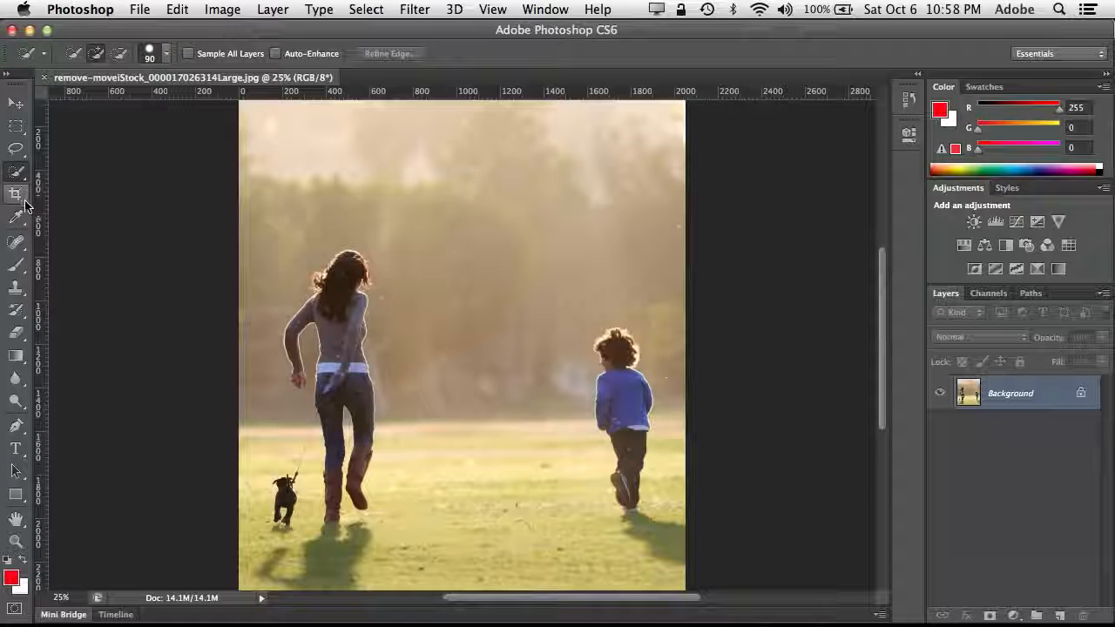
- View the Magic Wand tool's options and switch back to the Quick Selection tool
left_click(16, 172)
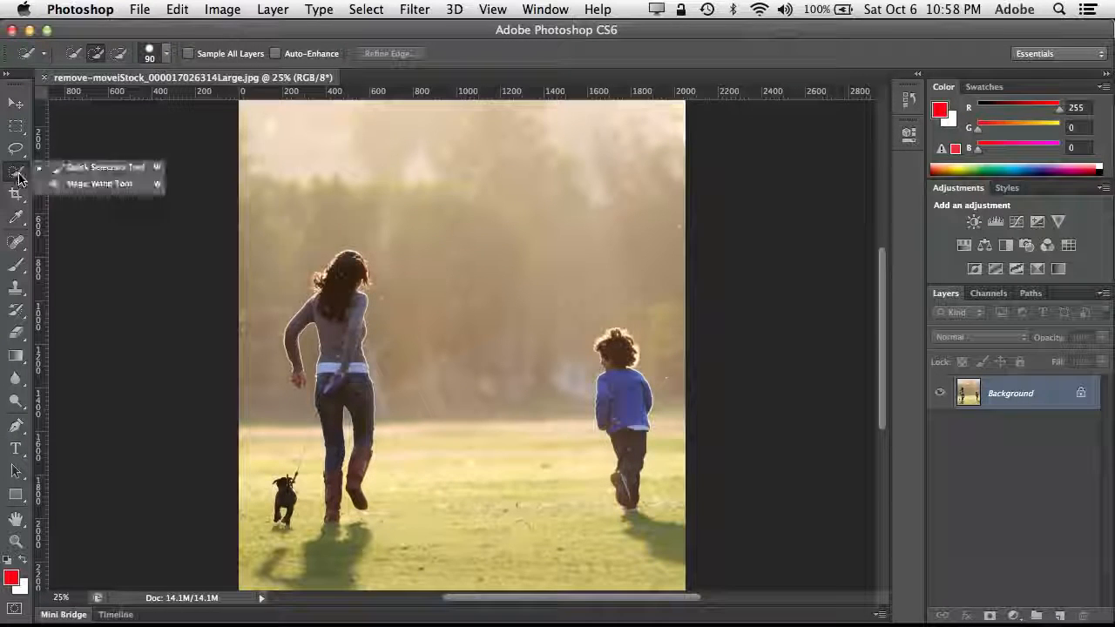
left_click(71, 184)
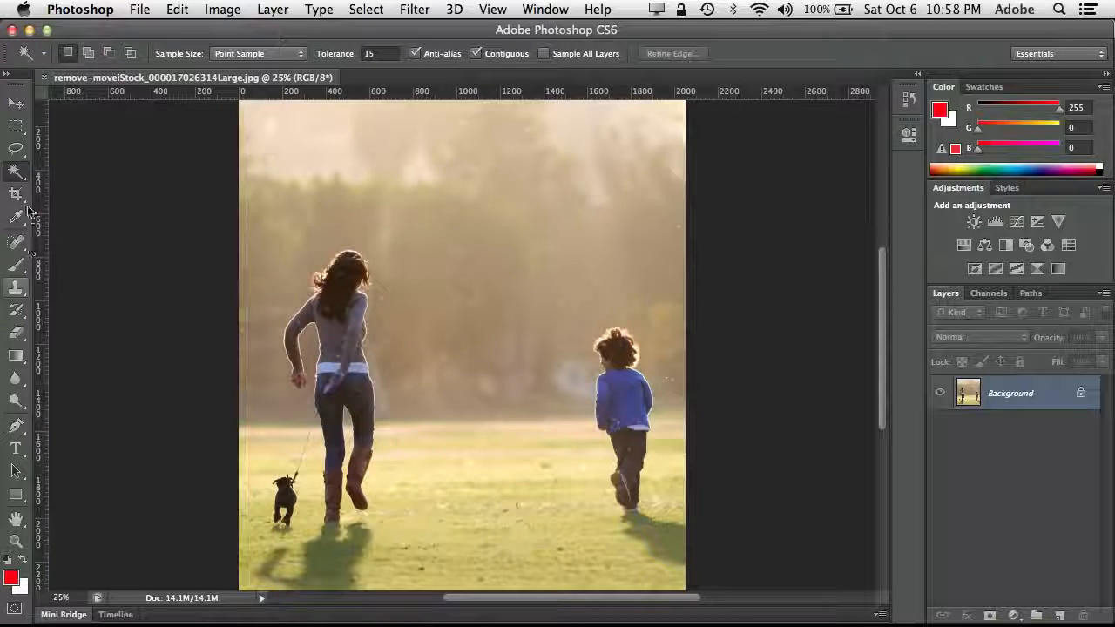
left_click(18, 177)
left_click(74, 167)
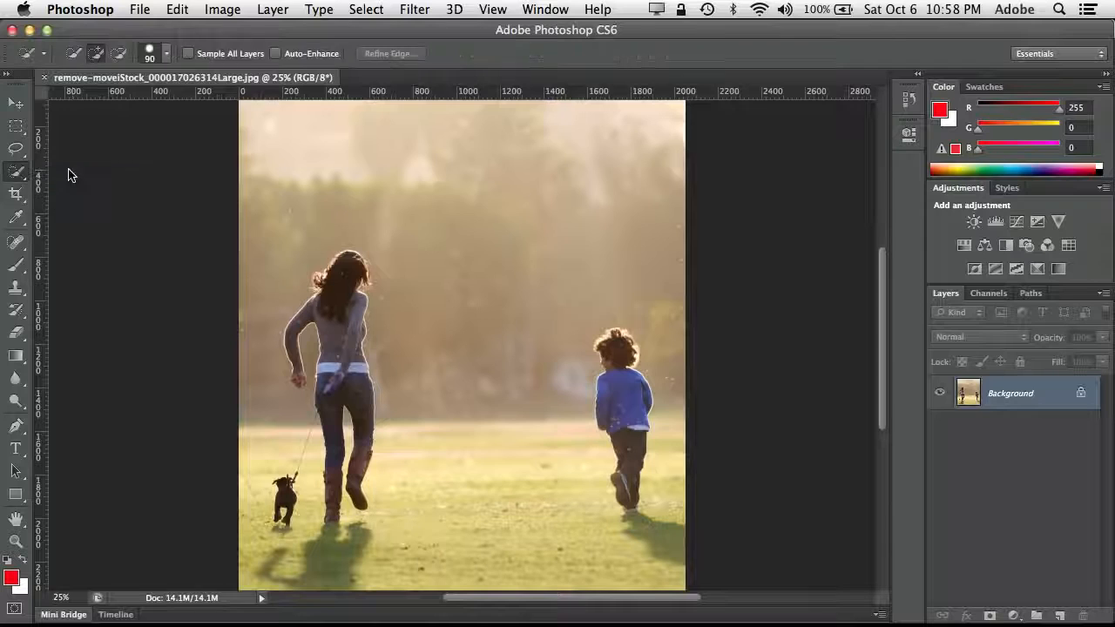
- Select the boy and his shadow with the Quick Selection tool, and expand the selection by 10 pixels
left_click(626, 421)
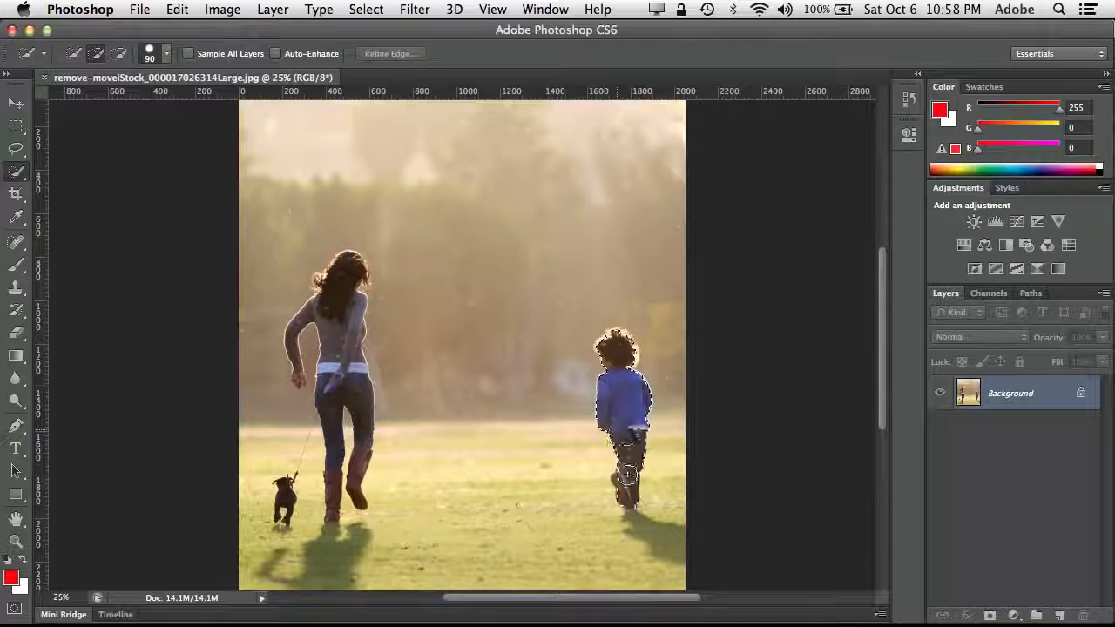
mouse_move(627, 475)
left_mouse_down()
mouse_move(673, 554)
mouse_move(660, 557)
mouse_move(642, 537)
mouse_move(684, 526)
left_mouse_up()
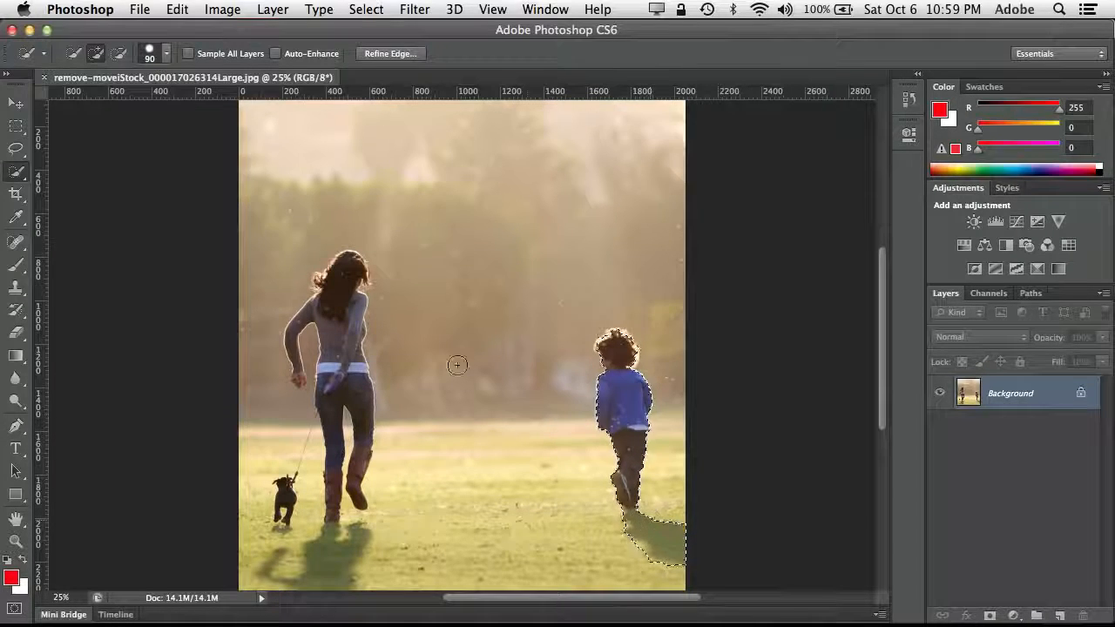
left_click(364, 9)
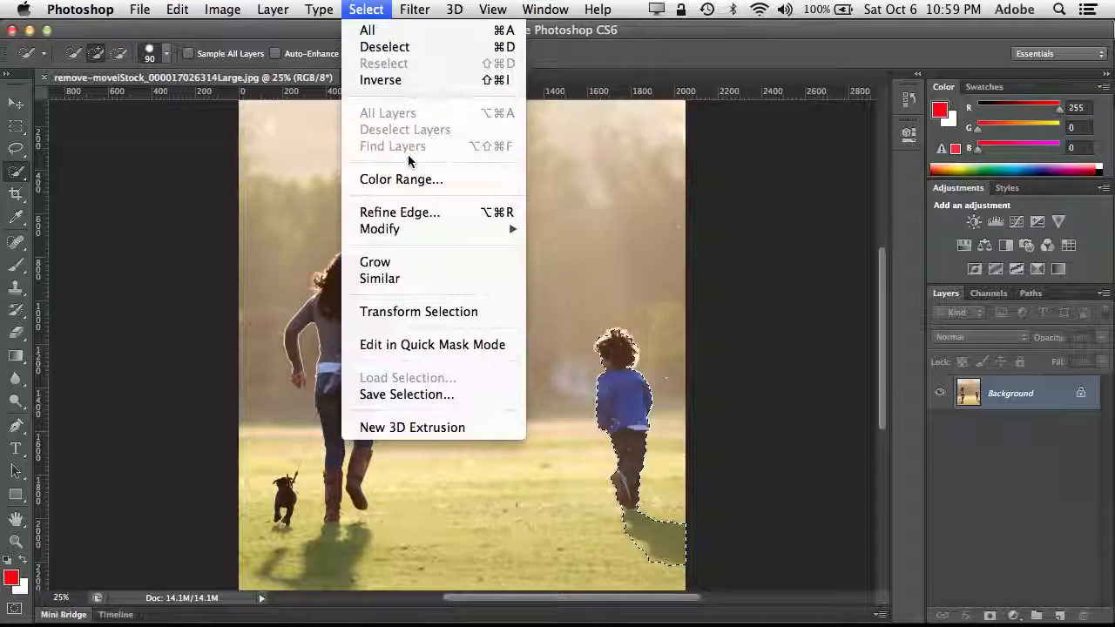
mouse_move(427, 232)
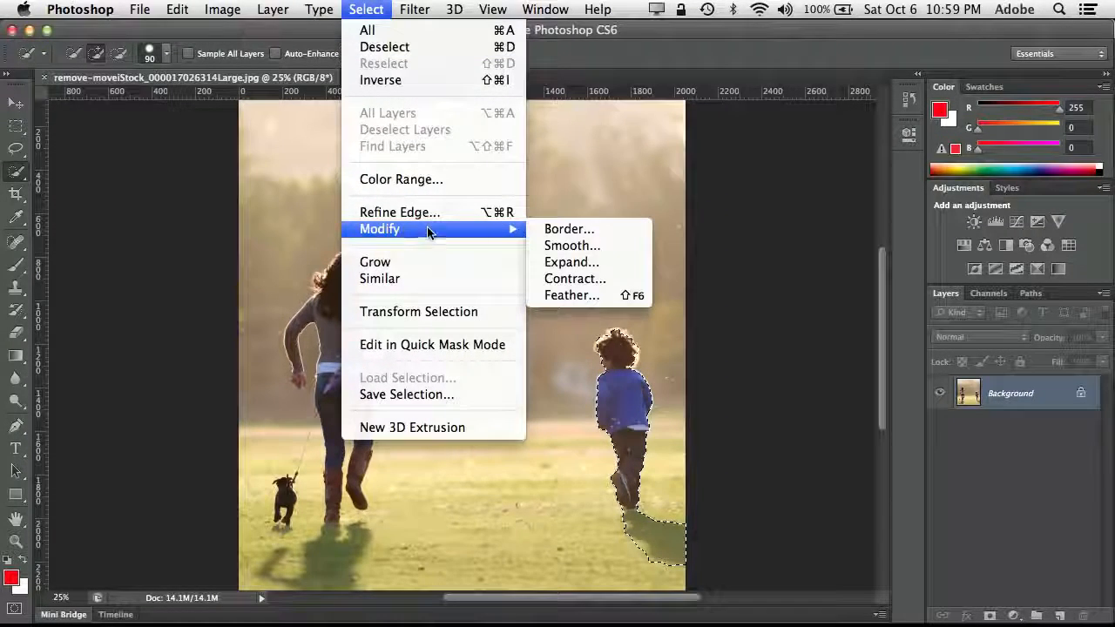
left_click(600, 263)
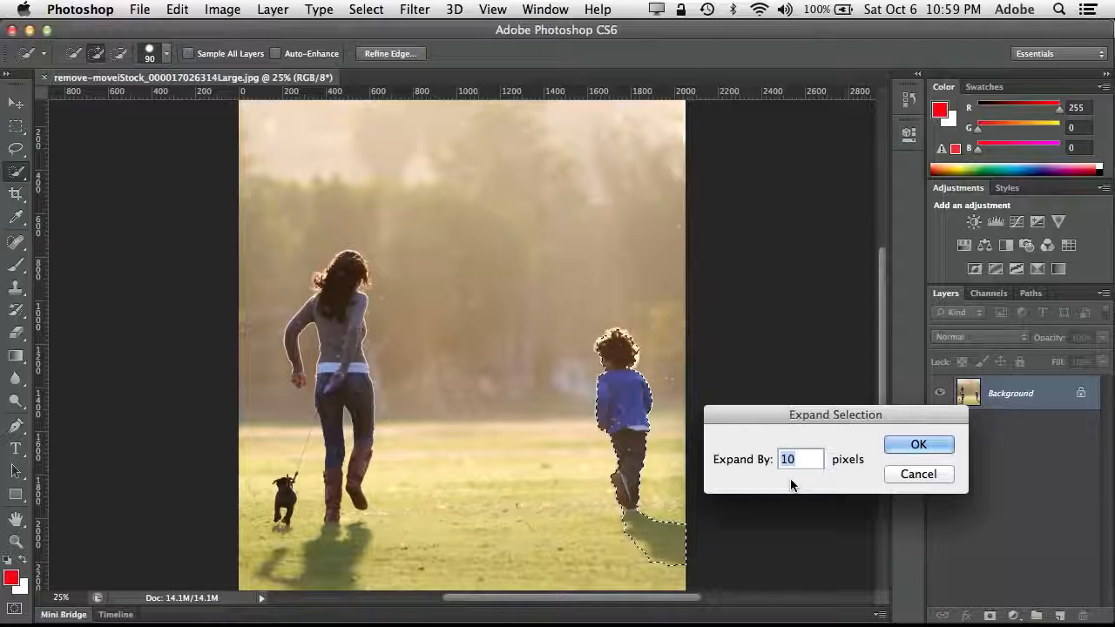
left_click(918, 445)
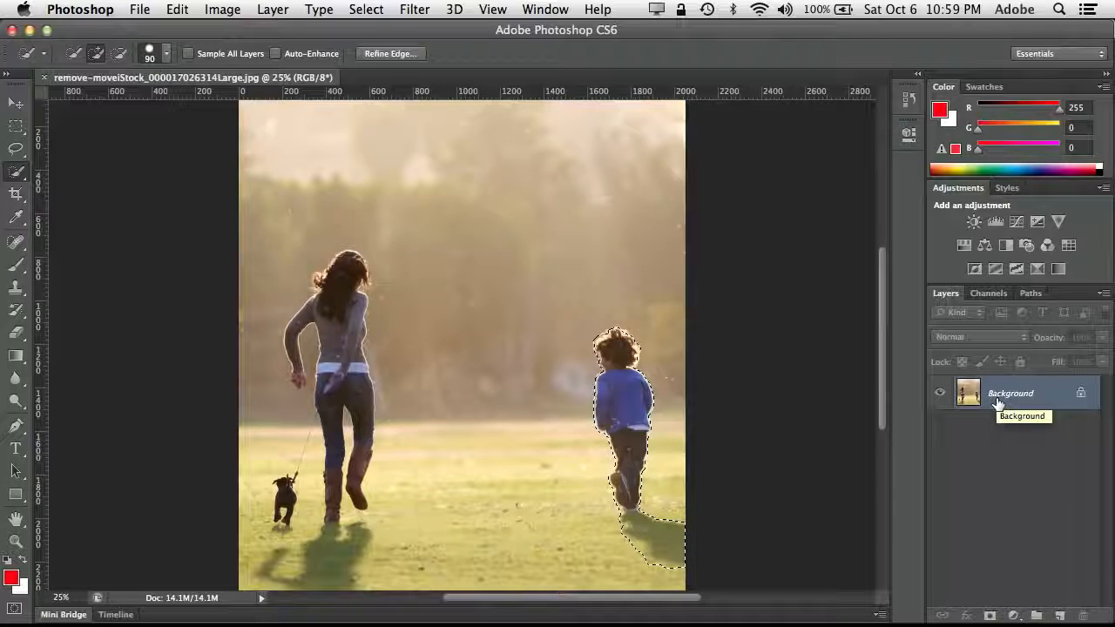
key("shift+BackSpace")
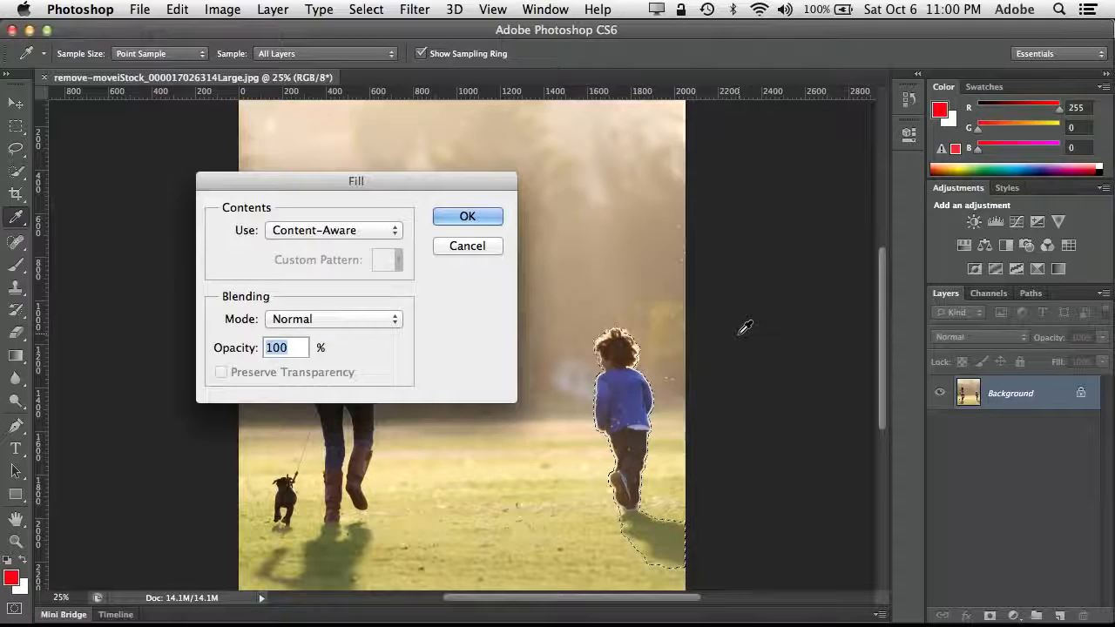
left_click(476, 246)
key("w")
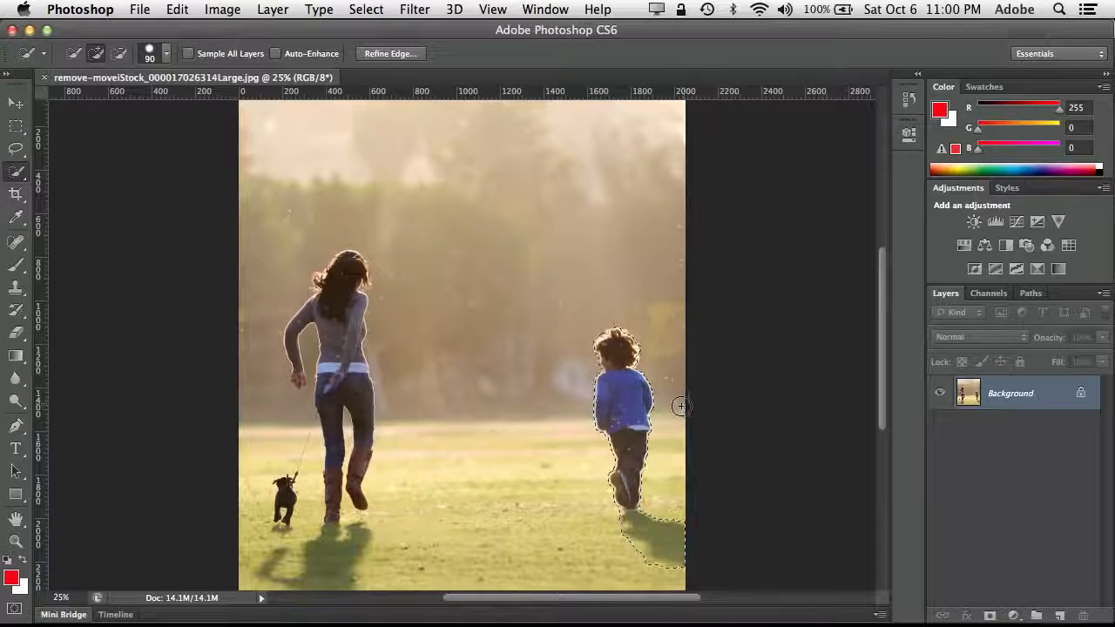
- Fill the selected boy and shadow with Content-Aware contents in Normal mode at 100% opacity, and deselect
left_click(179, 9)
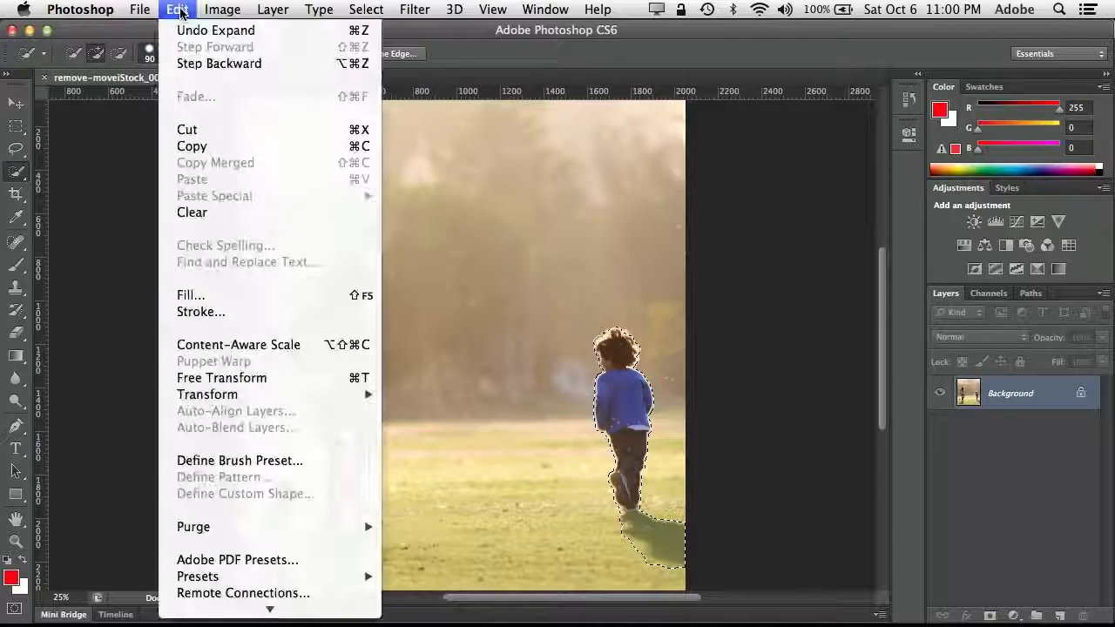
left_click(219, 294)
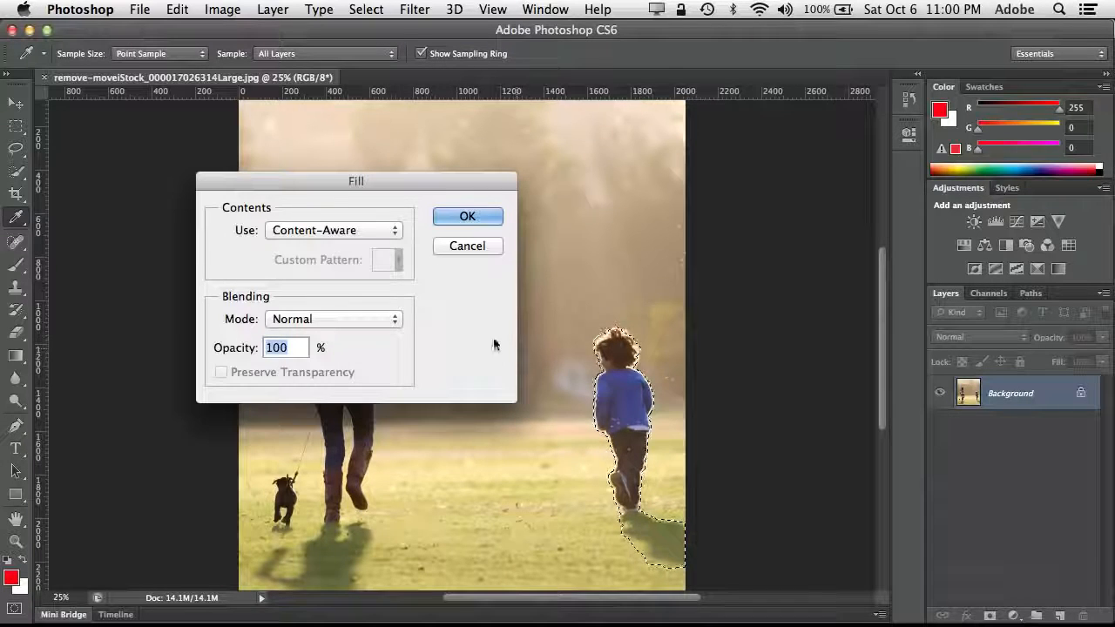
left_click(352, 231)
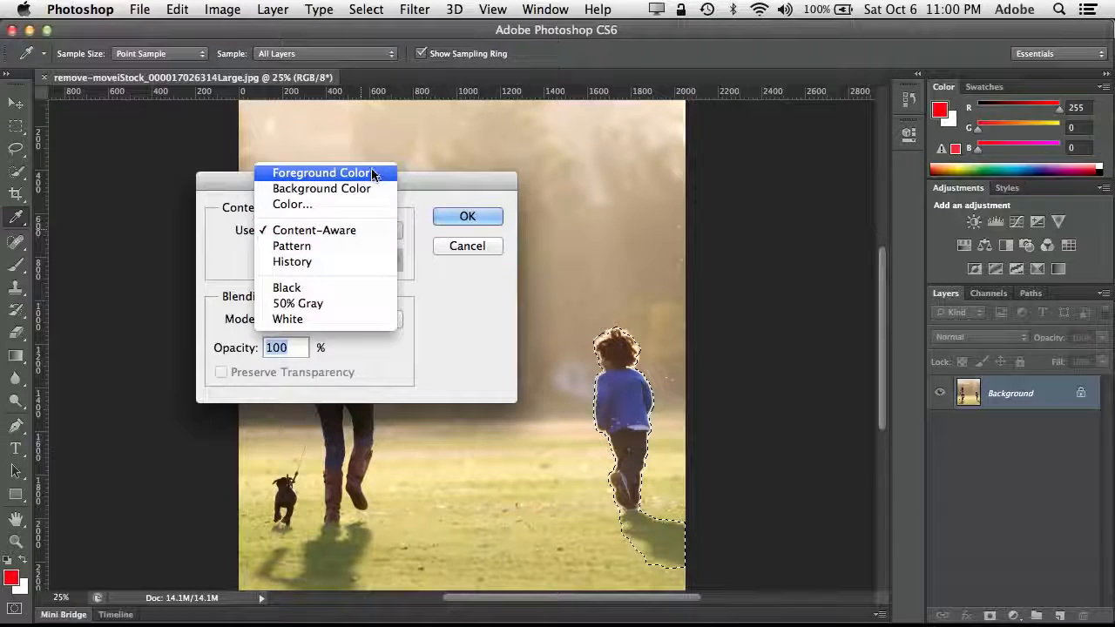
left_click(375, 232)
left_click(468, 217)
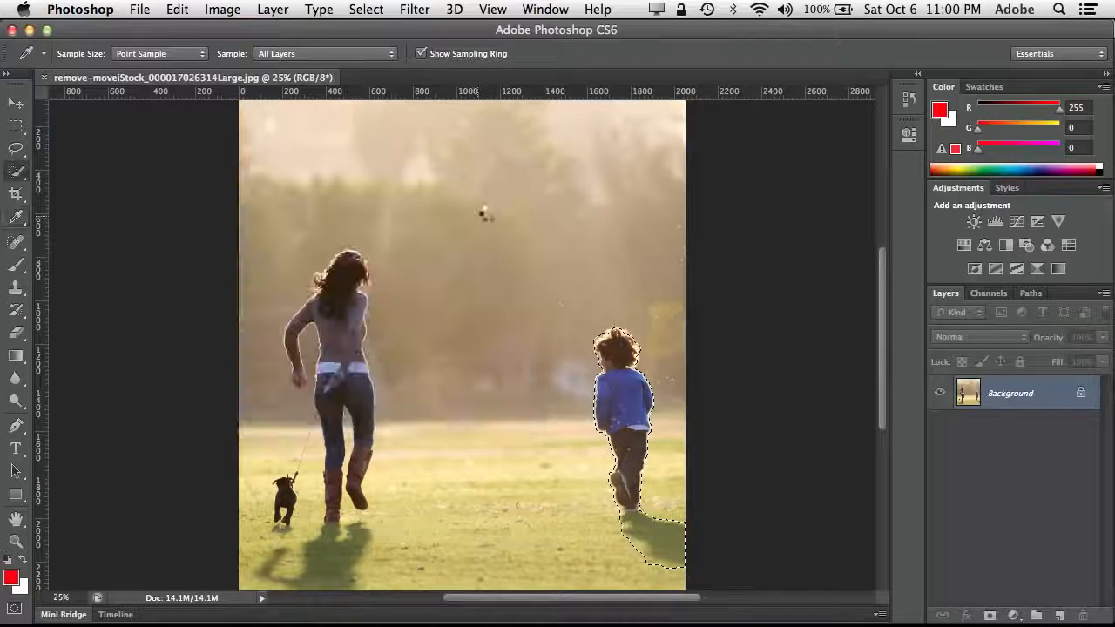
key("w")
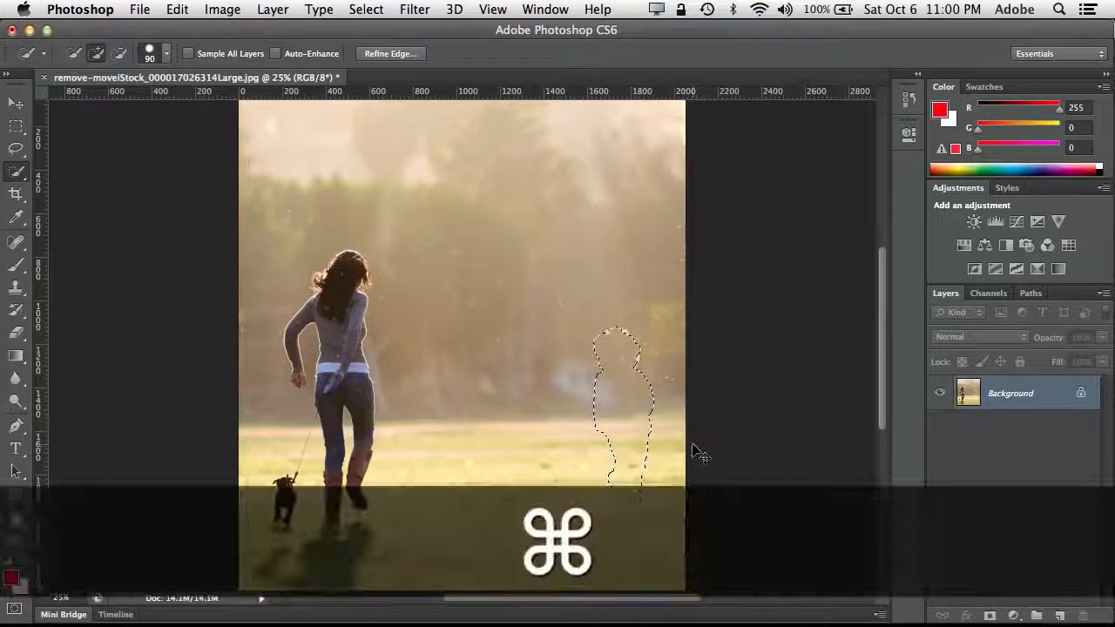
key("super+d")
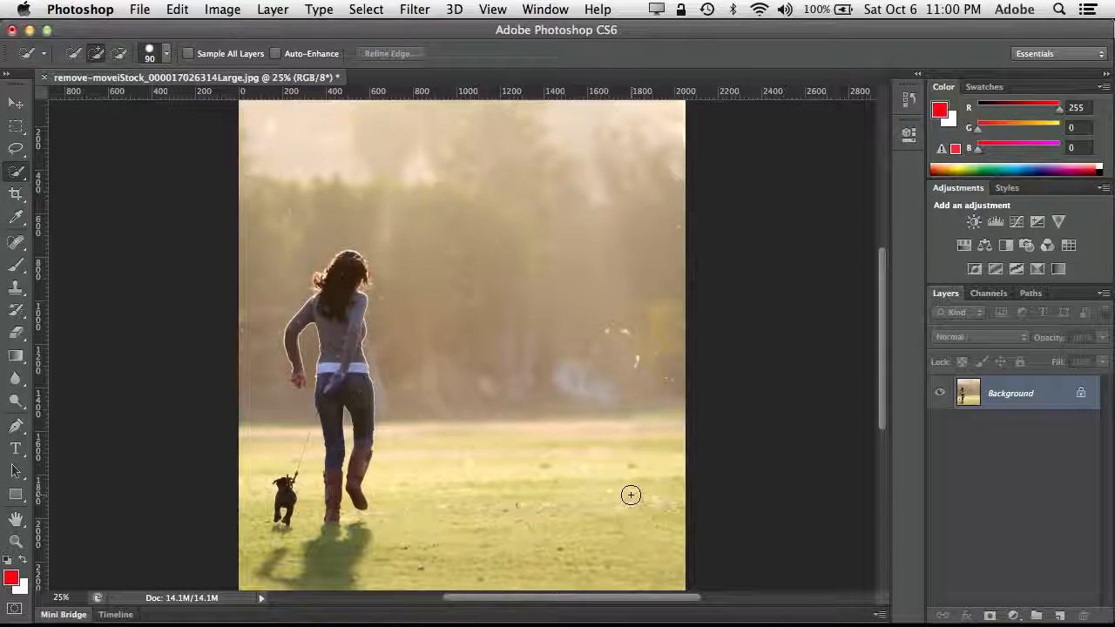
- Paint over the leftover specks and the mark on the grass where the boy stood with the Spot Healing Brush
left_click(16, 243)
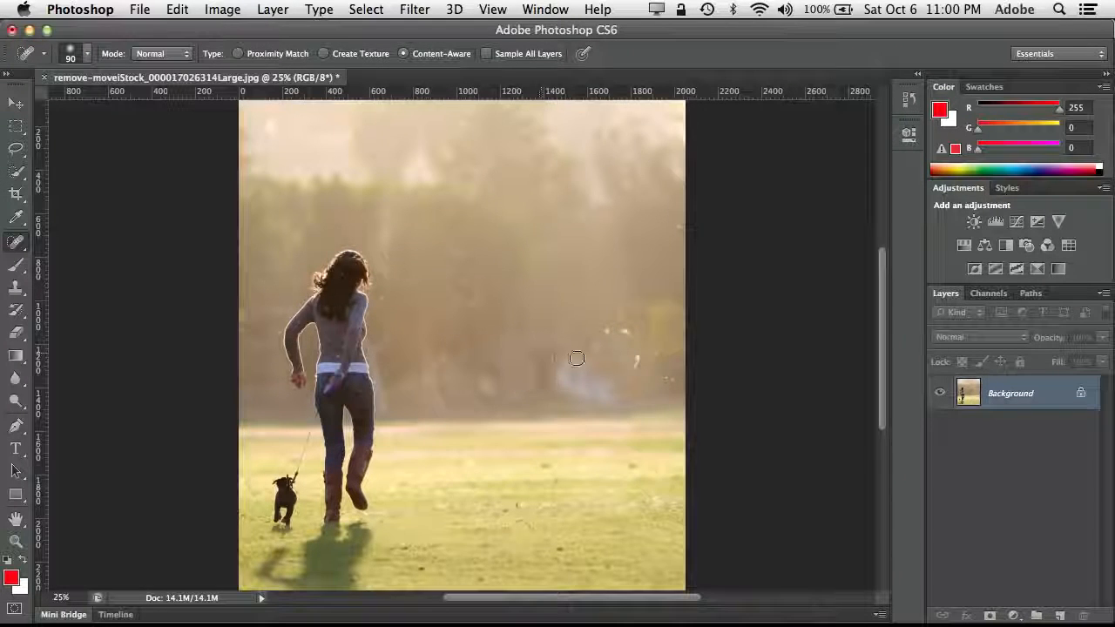
mouse_move(592, 348)
left_mouse_down()
mouse_move(623, 329)
mouse_move(614, 330)
mouse_move(632, 370)
mouse_move(639, 329)
left_mouse_up()
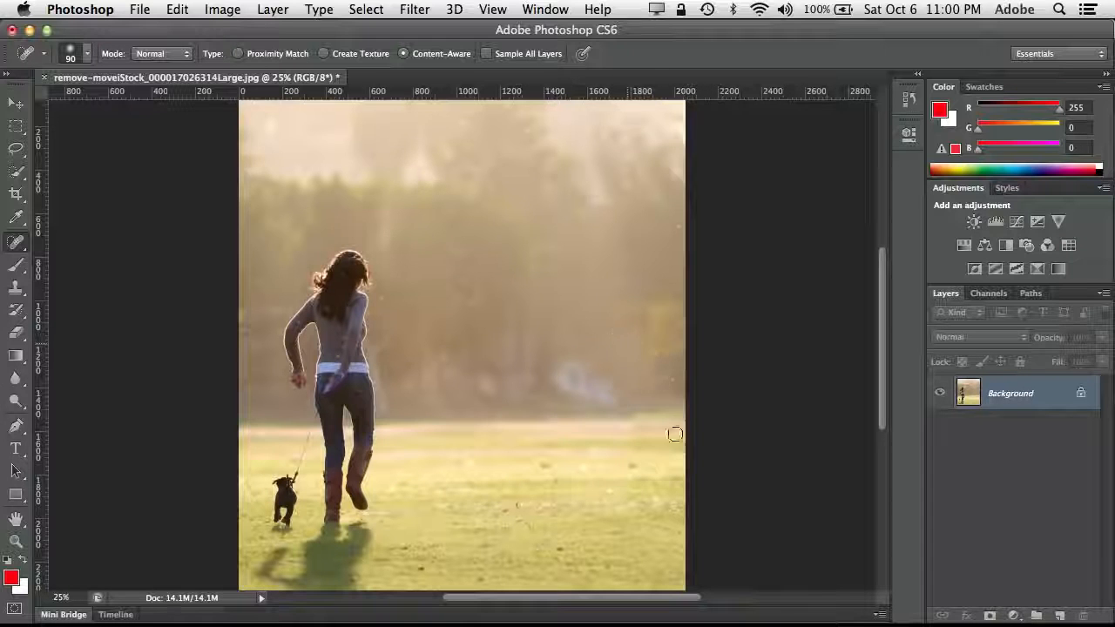
left_click_drag(640, 461, 635, 462)
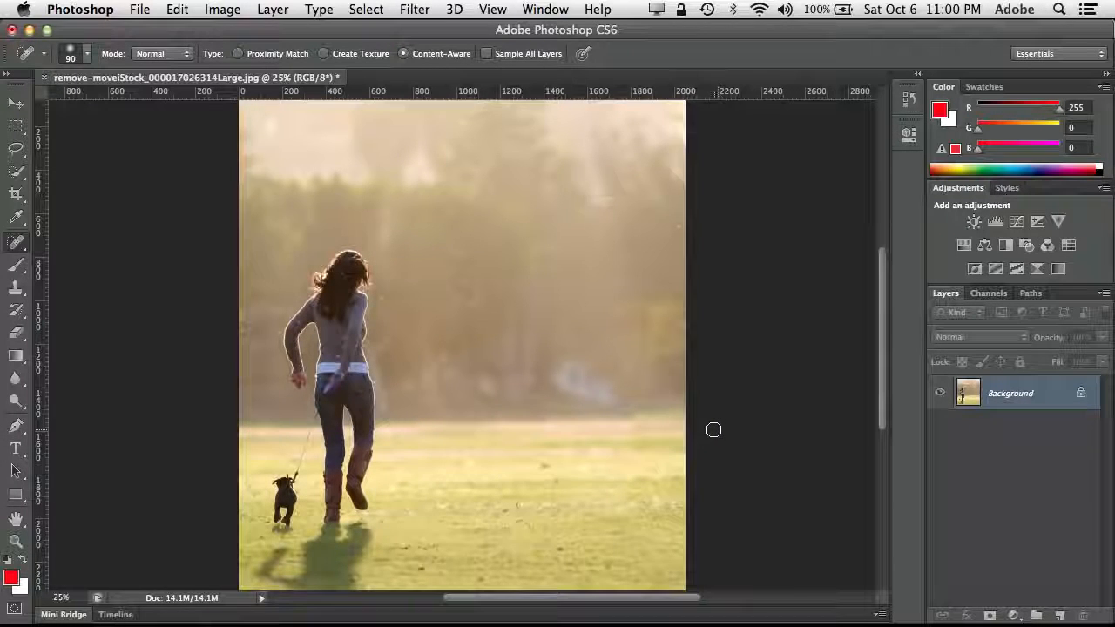
- Step backward through the healing strokes, the deselection and the Content-Aware fill to restore the selected boy
key("super+alt+z")
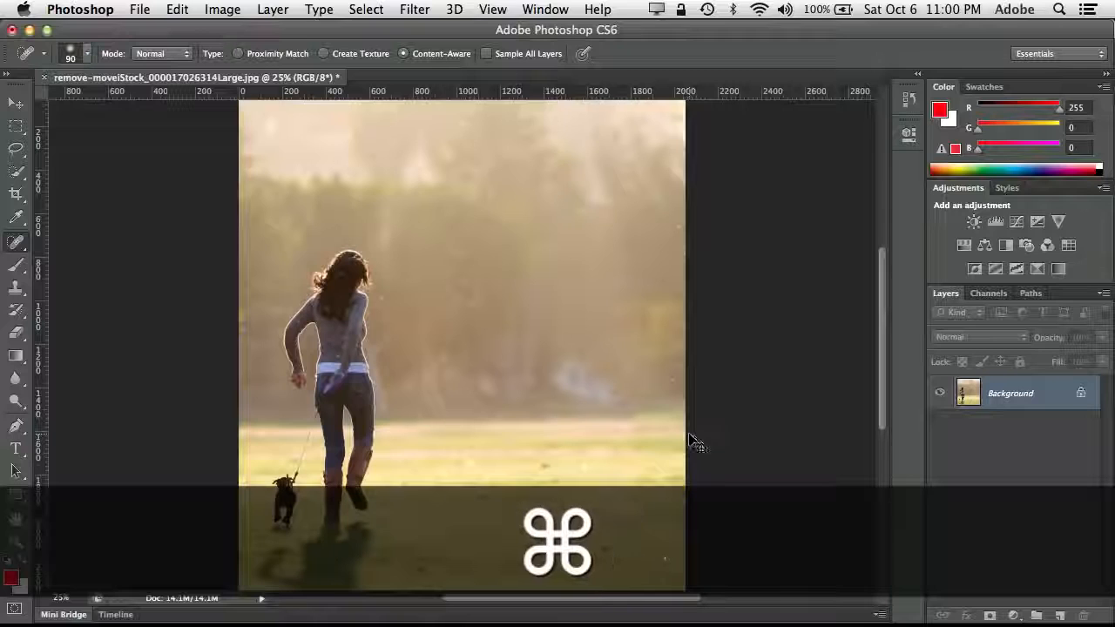
key("super+alt+z")
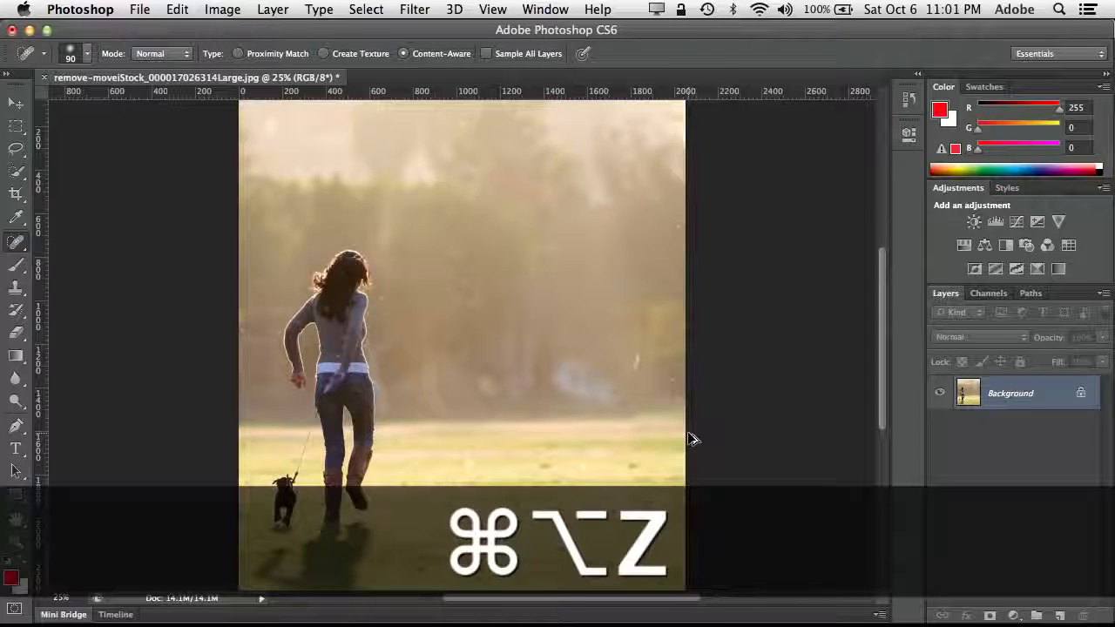
key("super+alt+z")
key("super+alt+z")
key("super+alt+z")
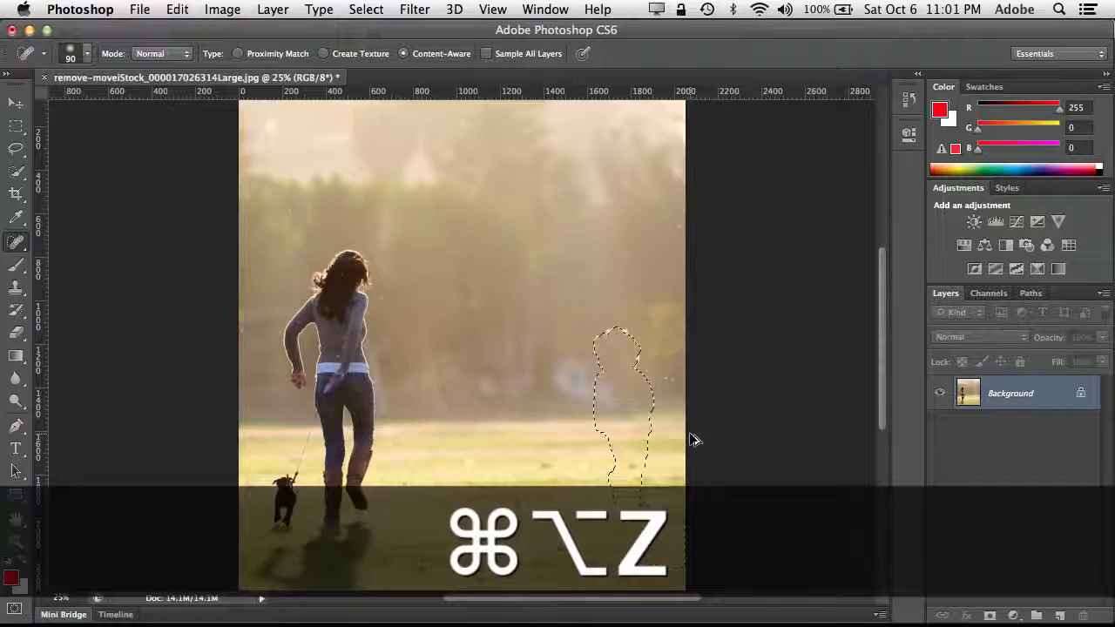
key("super+alt+z")
key("super+alt+z")
key("super+alt+z")
key("super+alt+z")
key("super+alt+z")
key("super+alt+z")
key("super+alt+z")
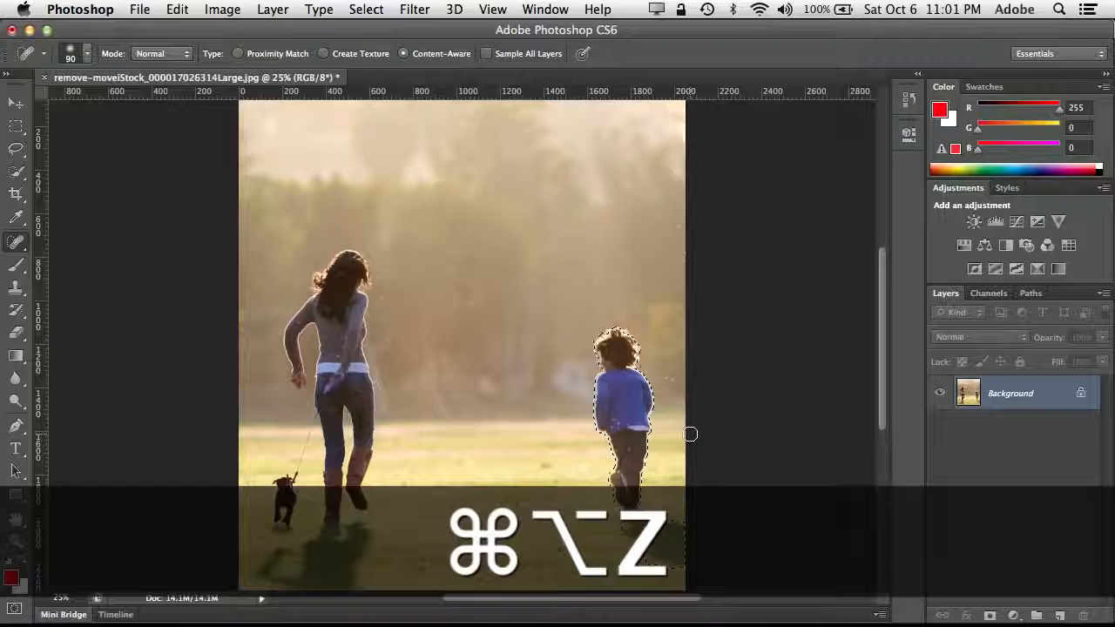
left_click(177, 9)
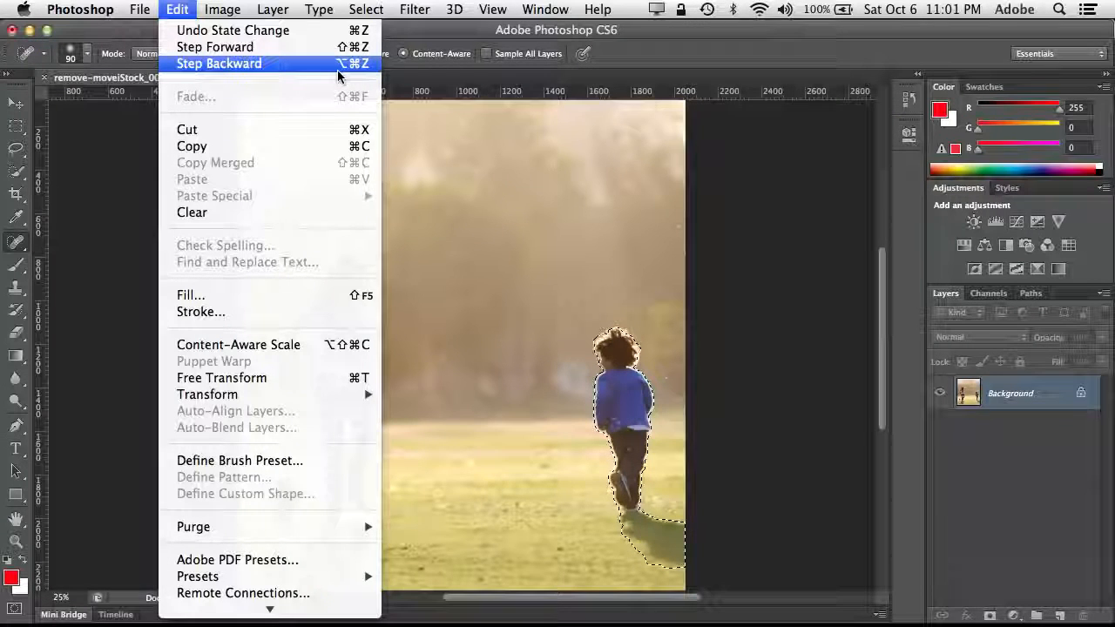
left_click(376, 4)
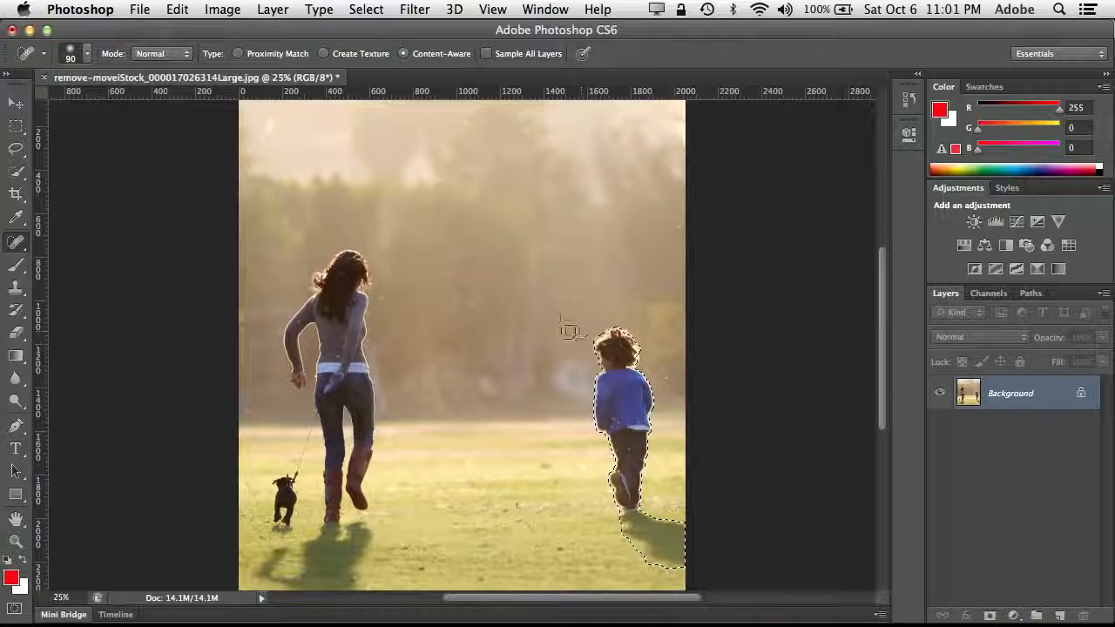
- Move the selected boy and his shadow next to the woman with the Content-Aware Move tool, using Move mode and Medium adaptation
left_click(15, 244)
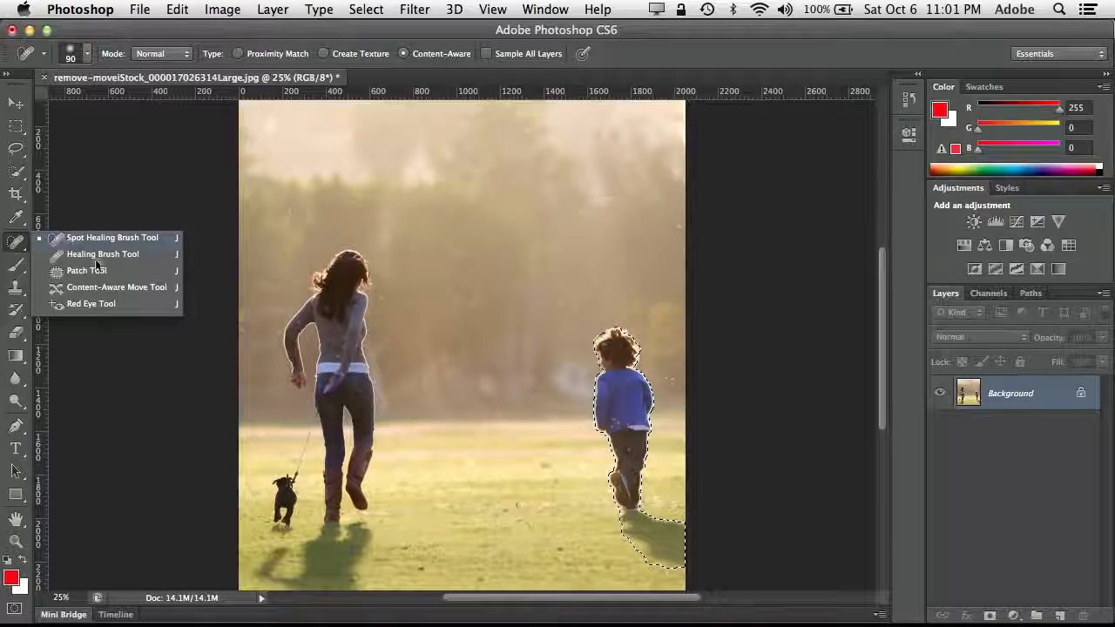
left_click(103, 287)
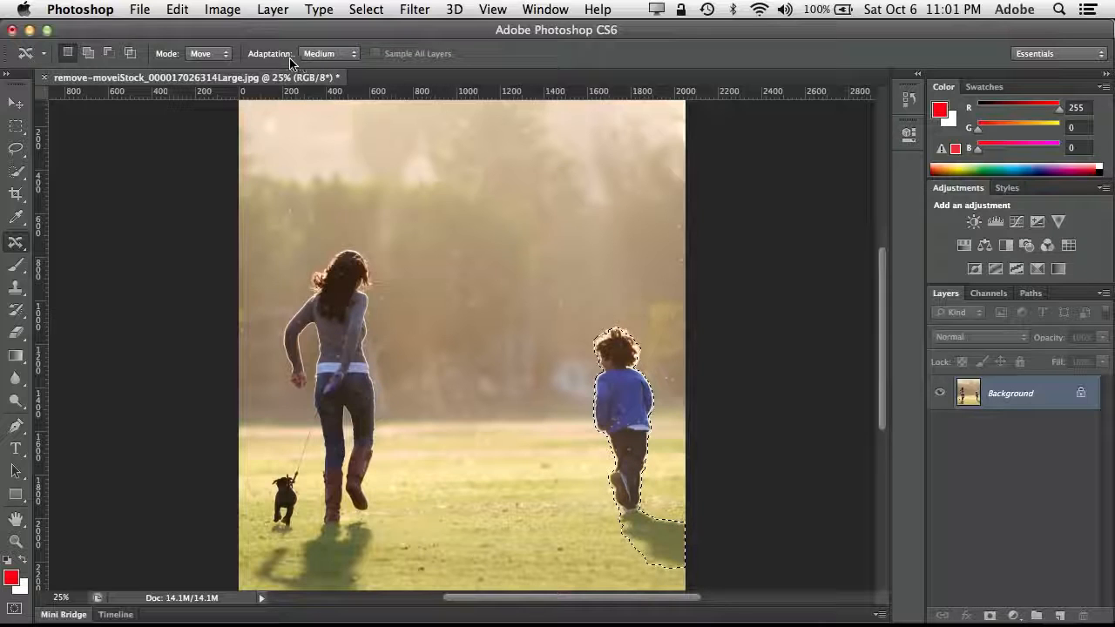
left_click(323, 54)
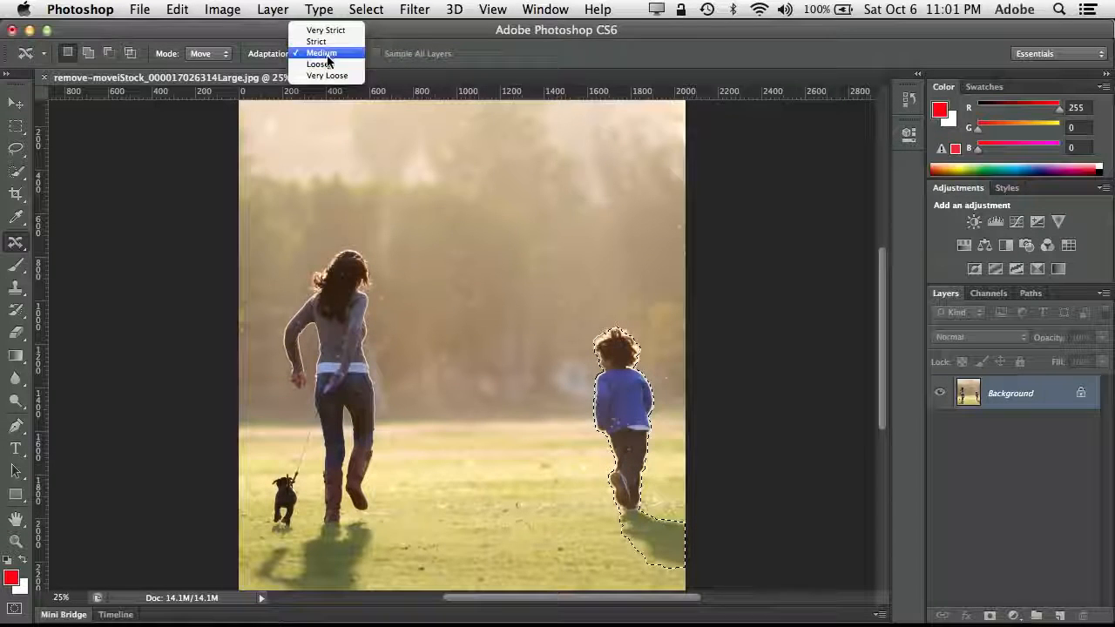
left_click(387, 30)
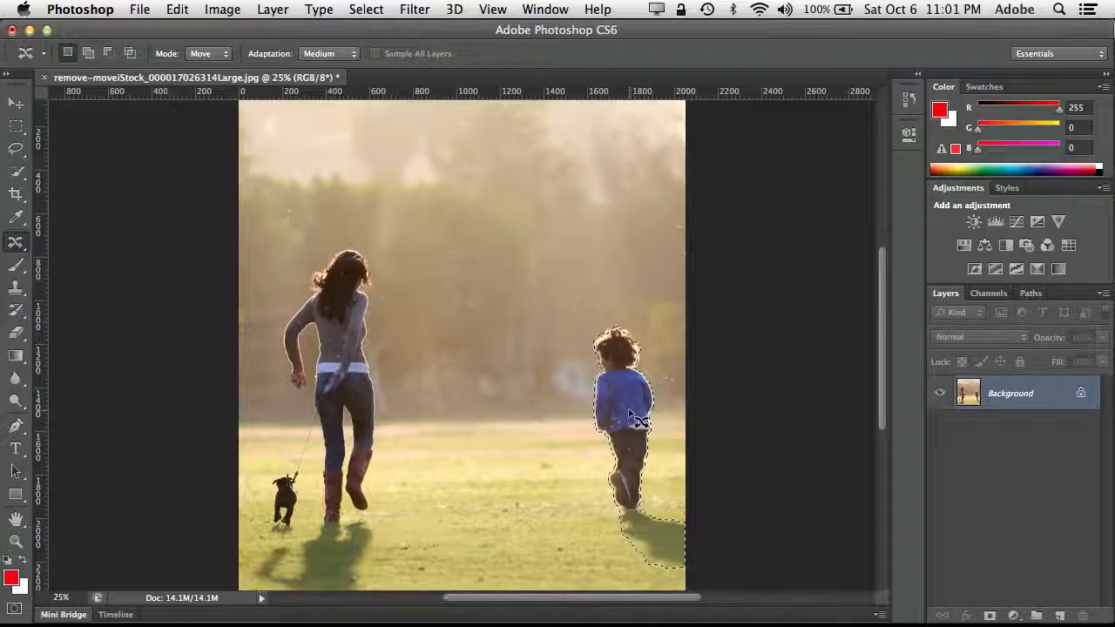
left_click_drag(627, 419, 433, 433)
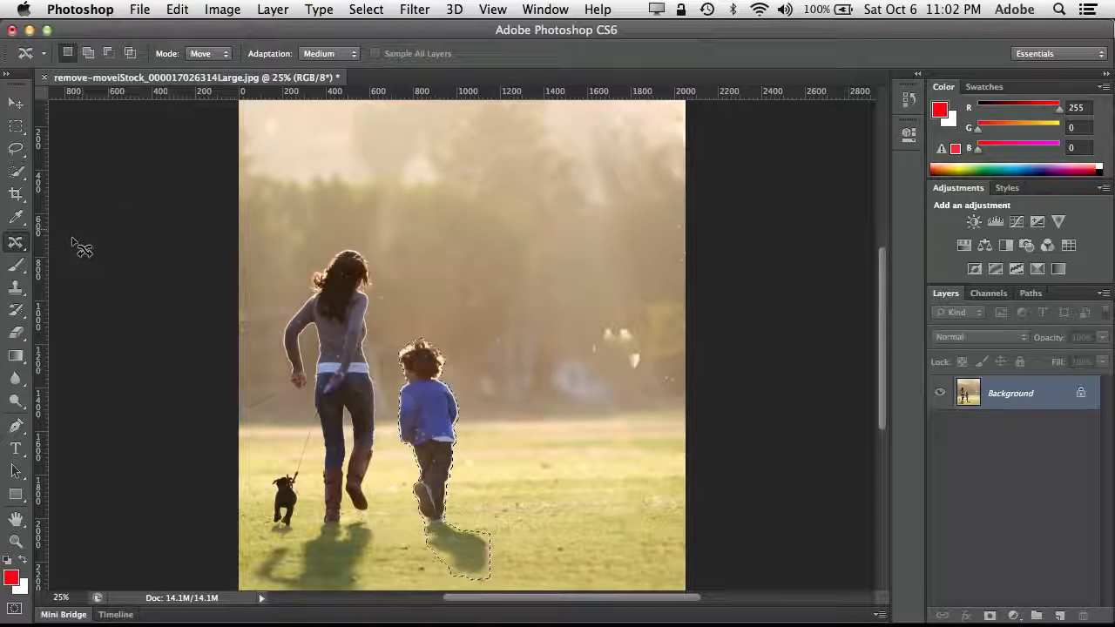
- Patch the light specks where the boy's head was with clean background from above, using the Patch tool, and deselect
left_click(15, 244)
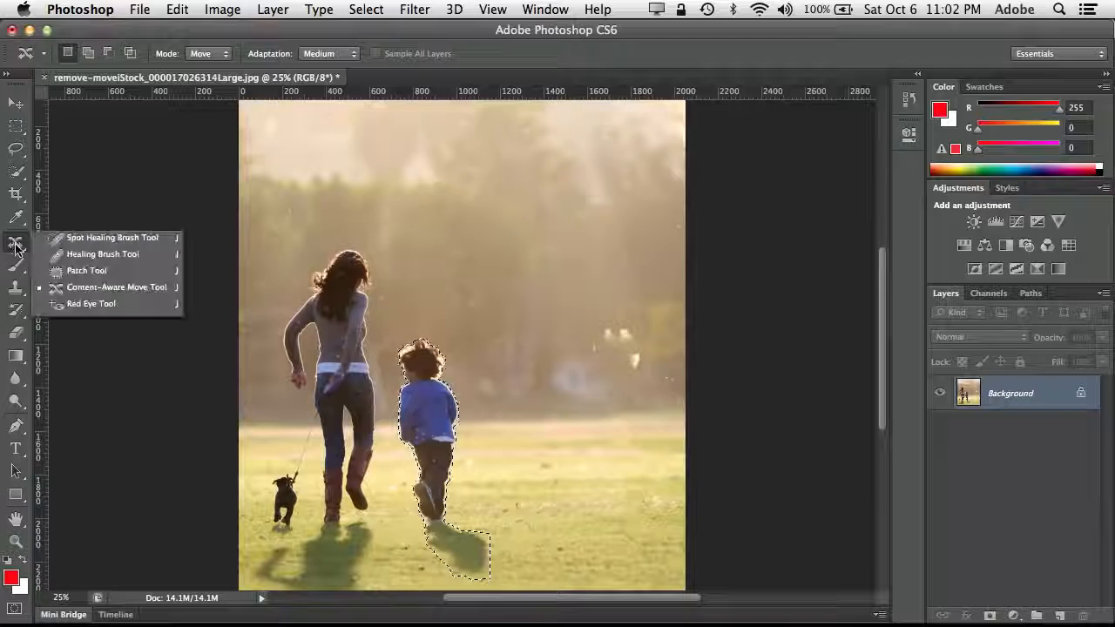
left_click(84, 271)
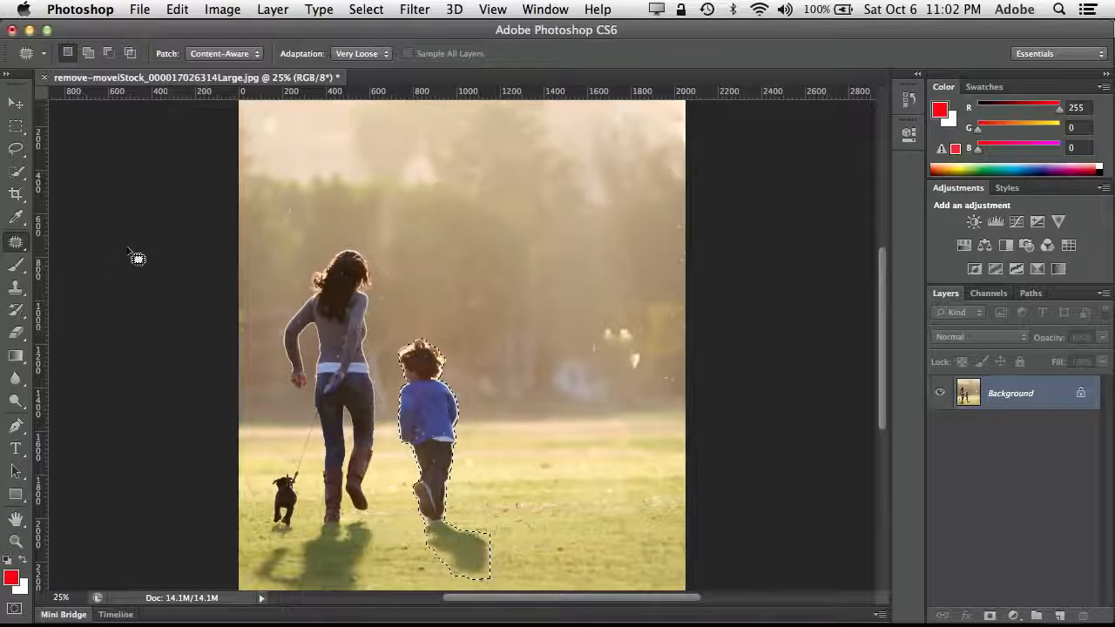
left_click(601, 322)
mouse_move(600, 322)
left_mouse_down()
mouse_move(596, 355)
mouse_move(619, 346)
mouse_move(642, 380)
mouse_move(652, 366)
mouse_move(634, 325)
mouse_move(601, 319)
mouse_move(598, 258)
mouse_move(577, 253)
mouse_move(598, 256)
left_mouse_up()
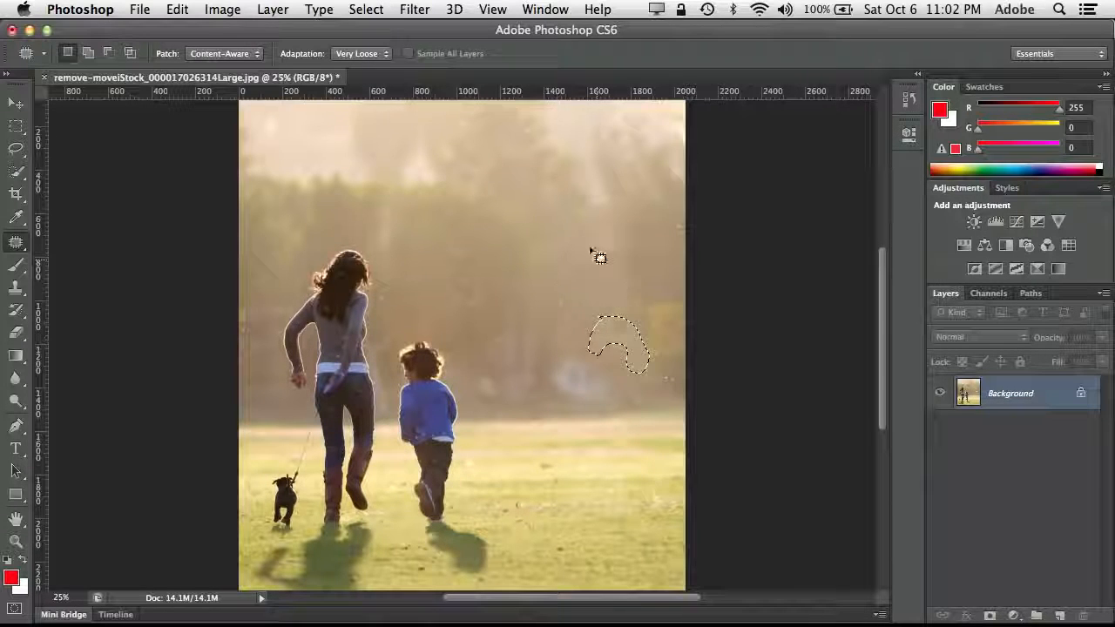
left_click(615, 395)
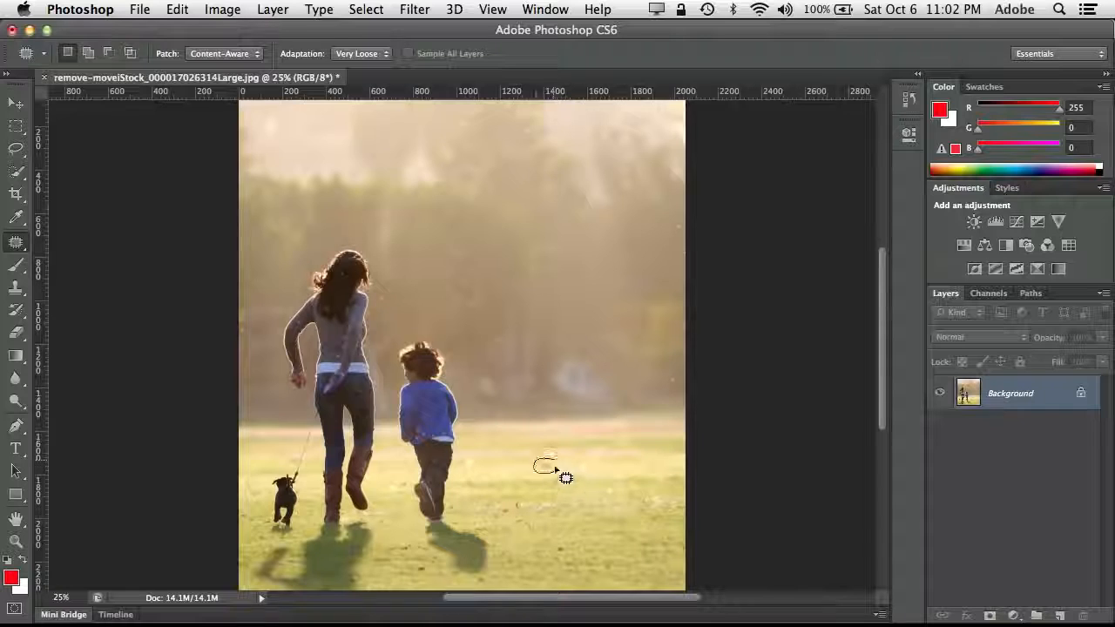
- Patch the remaining marks on the grass with nearby clean grass and close the park photo without saving
left_click_drag(555, 468, 592, 466)
left_click(590, 462)
left_click(607, 462)
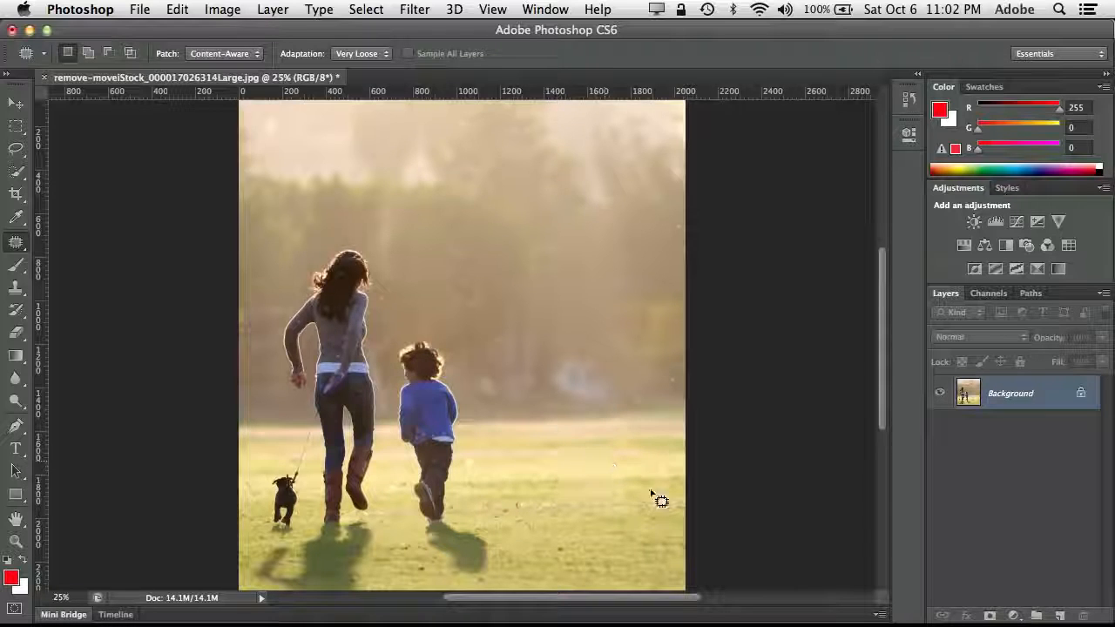
left_click_drag(659, 497, 655, 507)
left_click(648, 529)
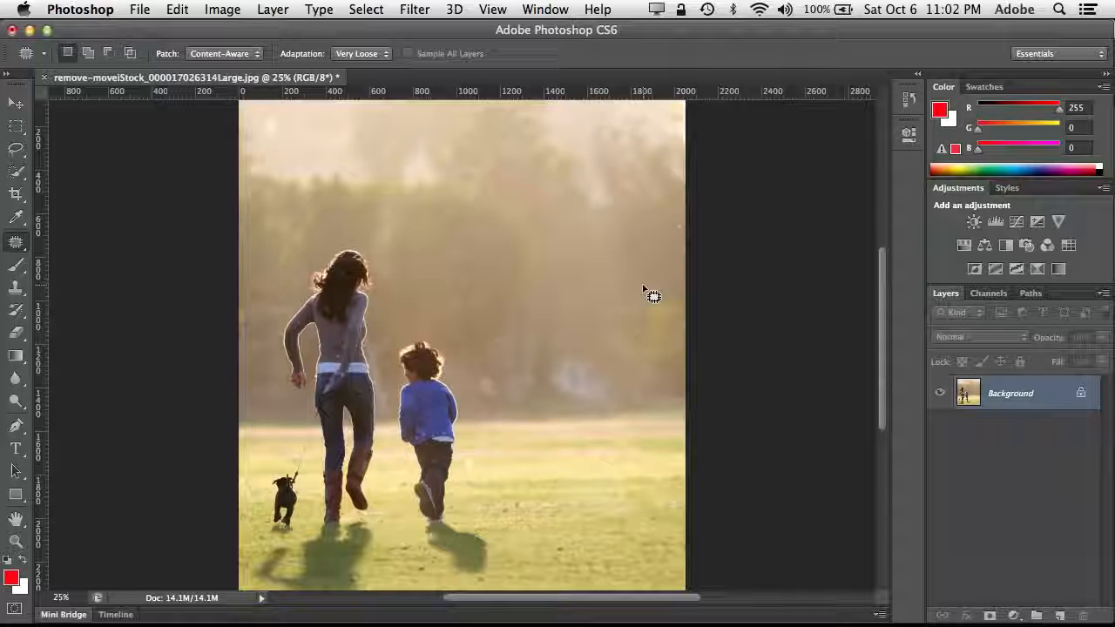
key("super+w")
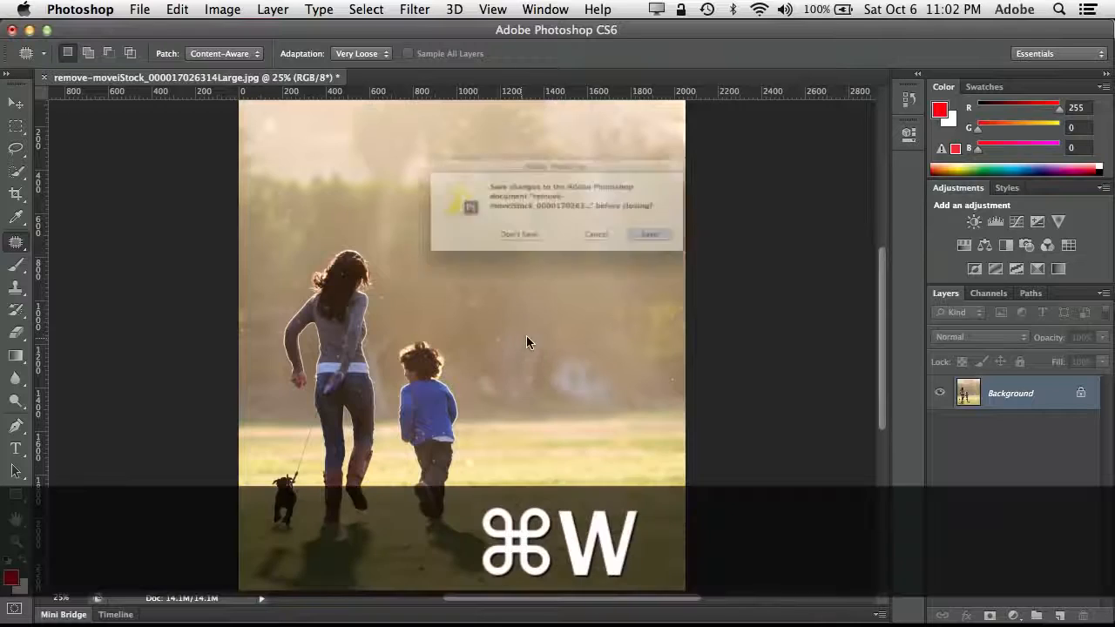
left_click(531, 250)
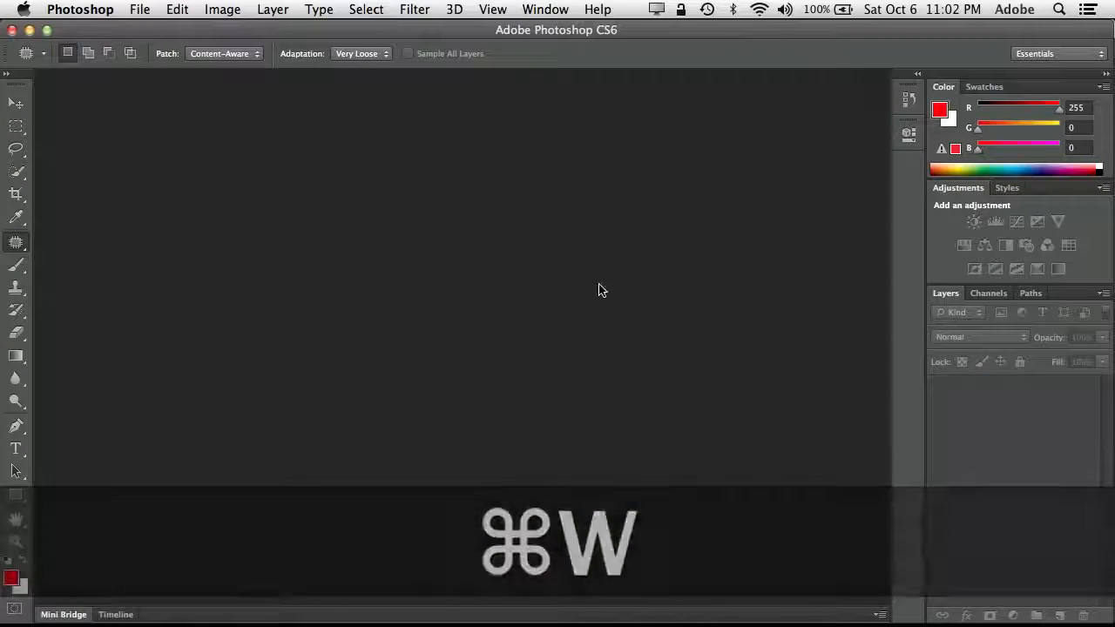
left_click(75, 614)
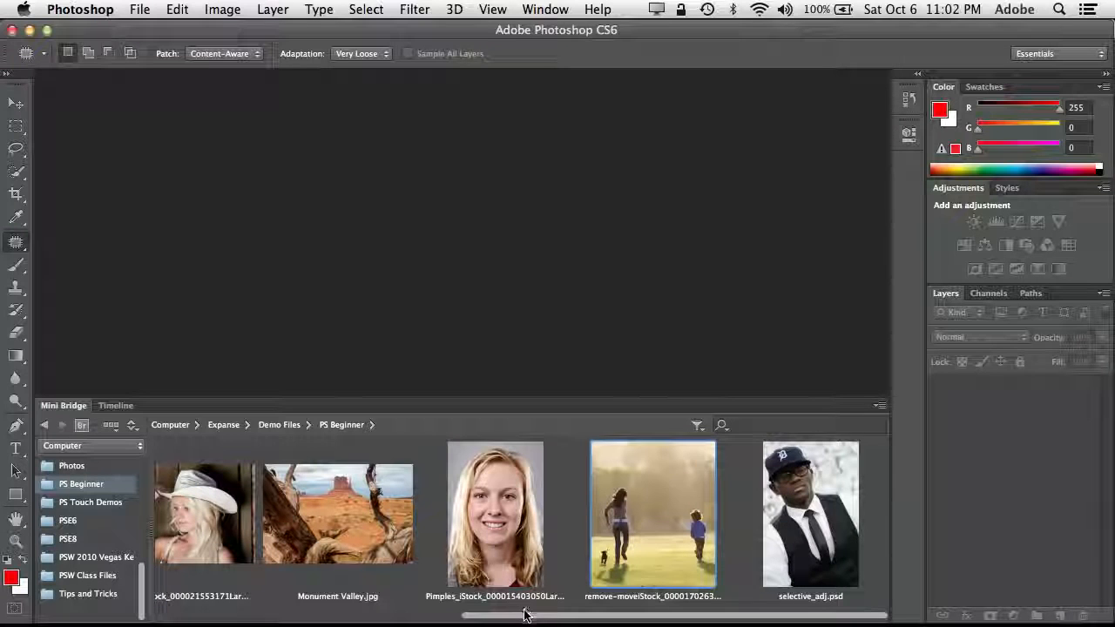
left_click_drag(528, 616, 304, 620)
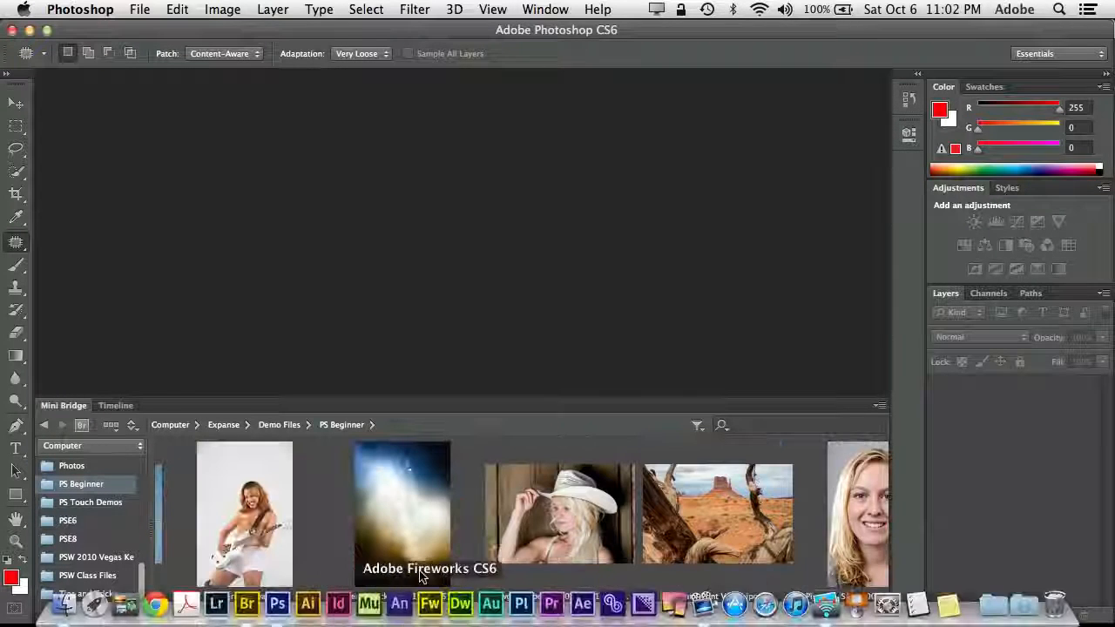
left_click(398, 507)
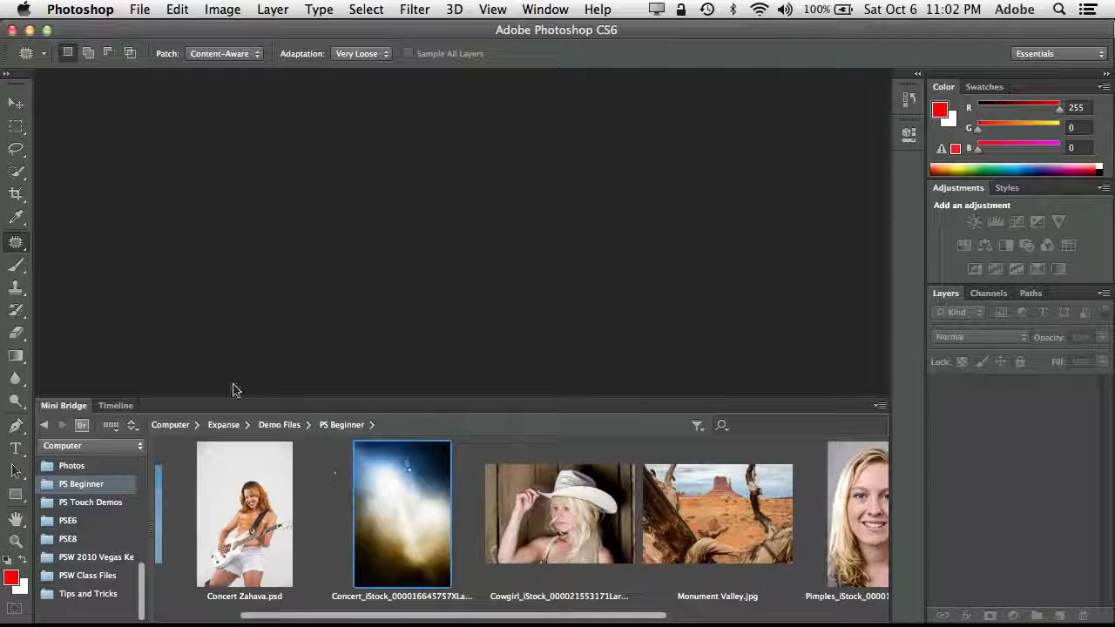
left_click(246, 495)
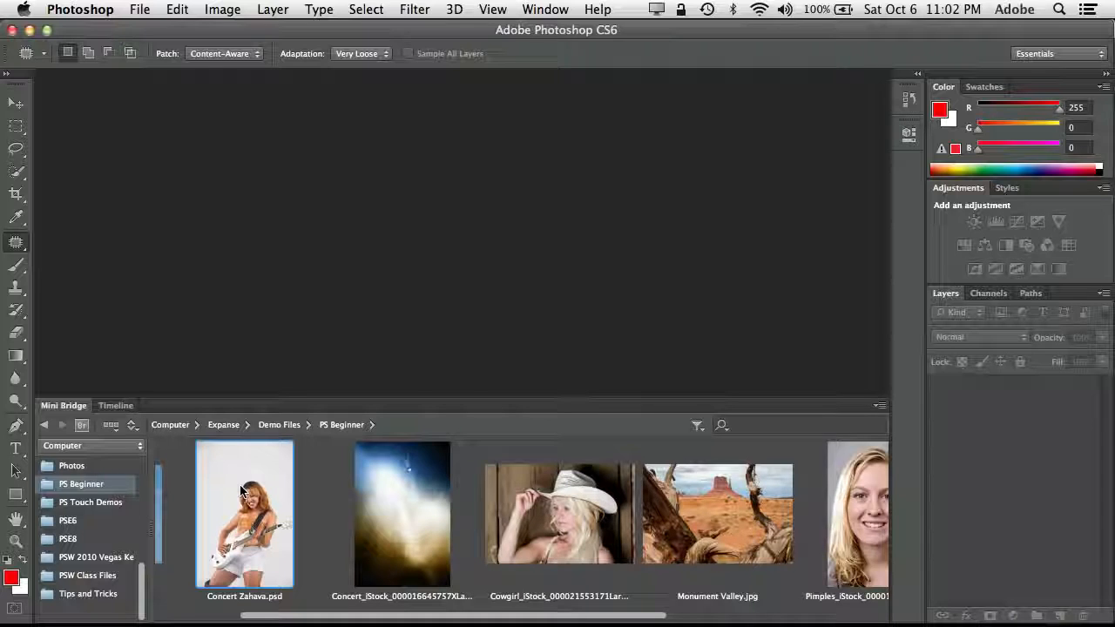
left_click(403, 484)
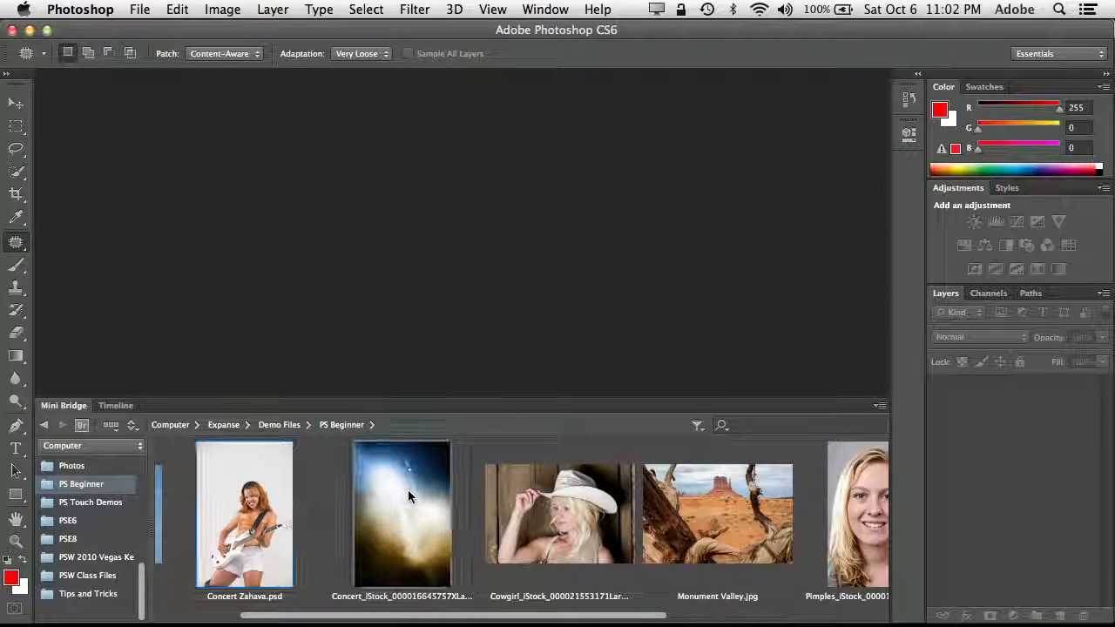
key("Return")
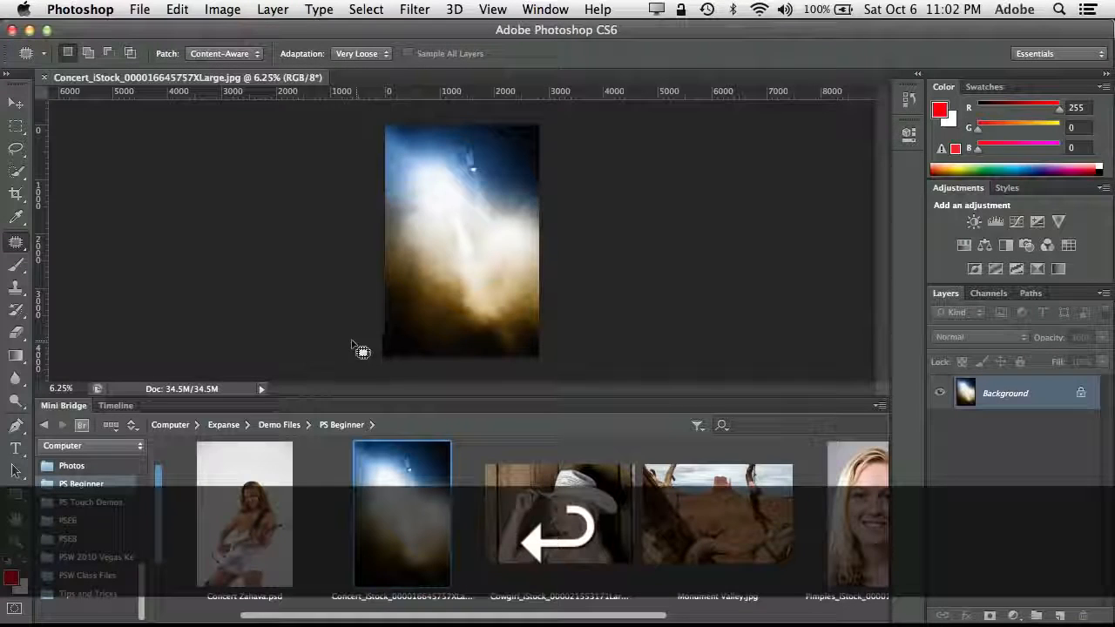
left_click(253, 516)
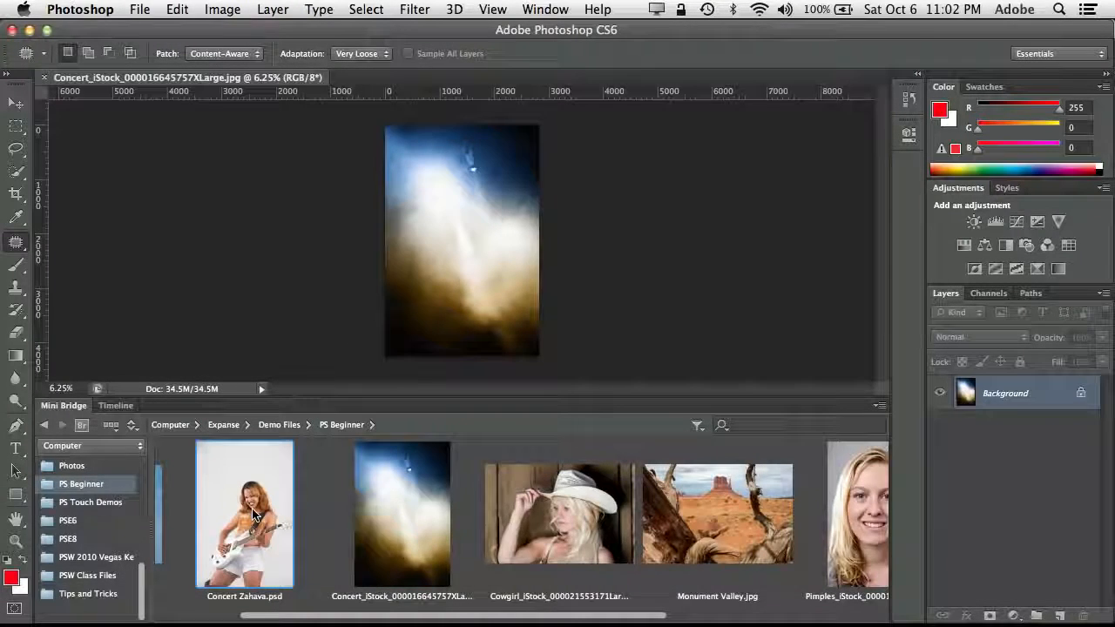
key("Return")
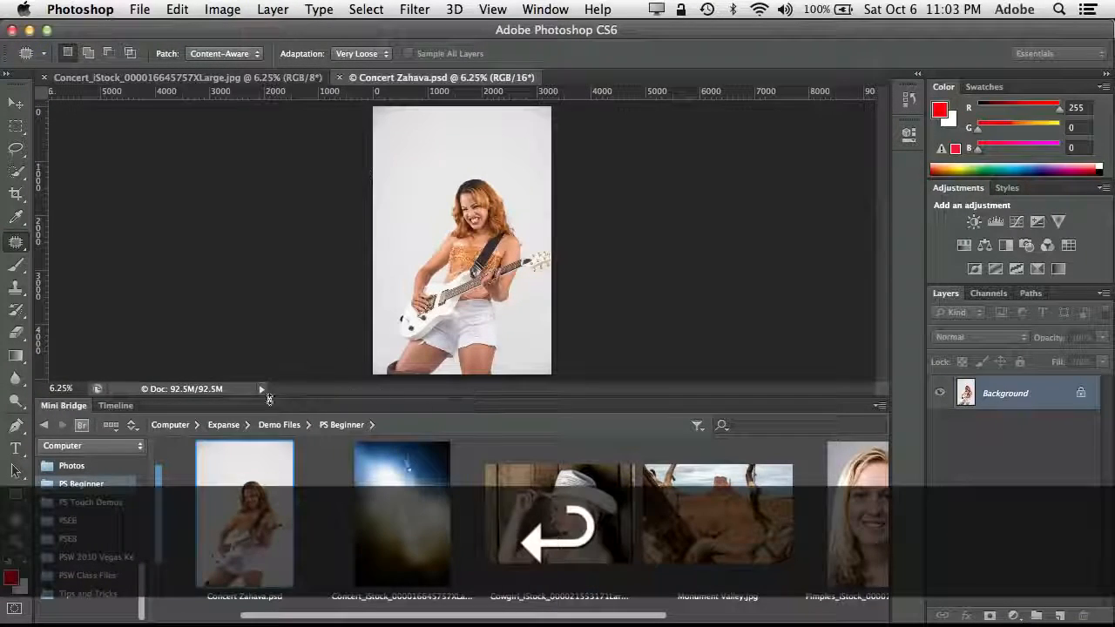
double_click(68, 407)
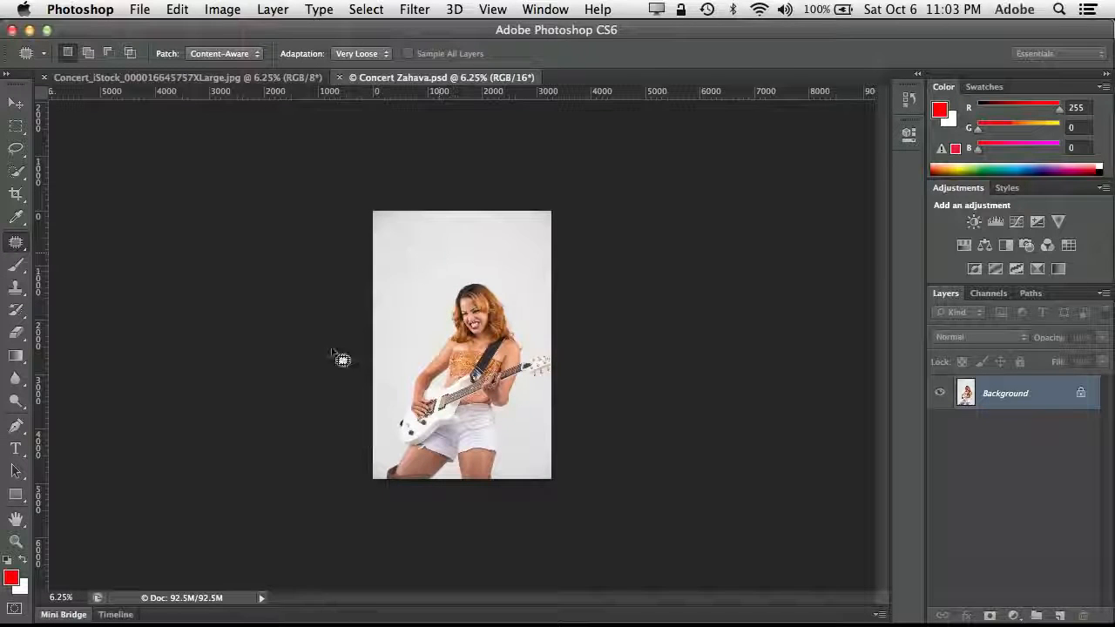
- Switch back and forth between the concert background and the guitarist photo to compare the two open images
left_click(259, 82)
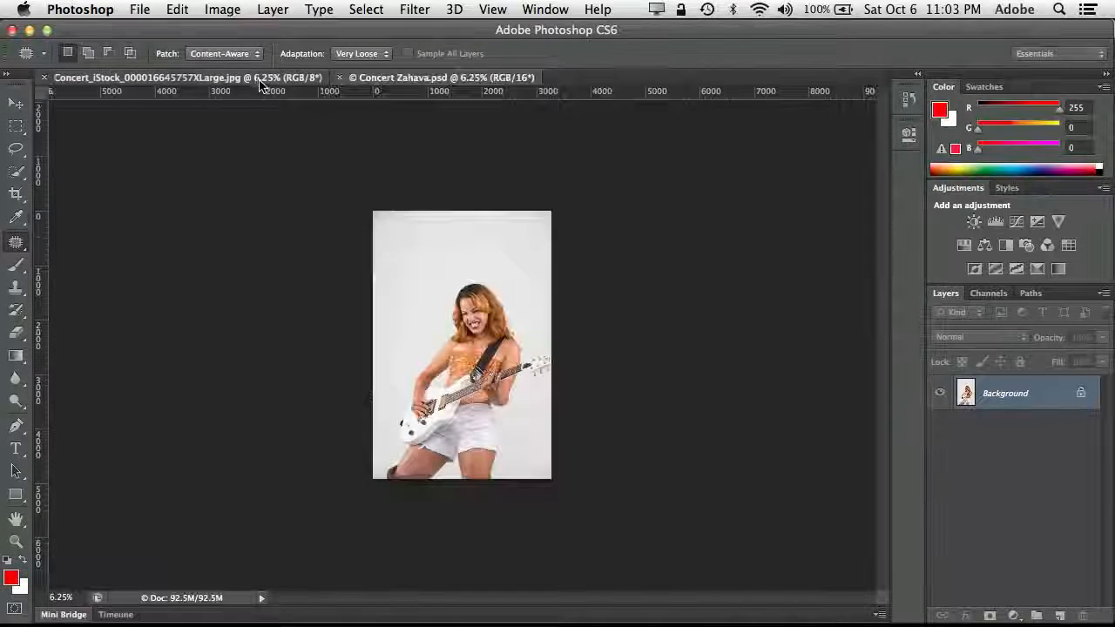
left_click(357, 79)
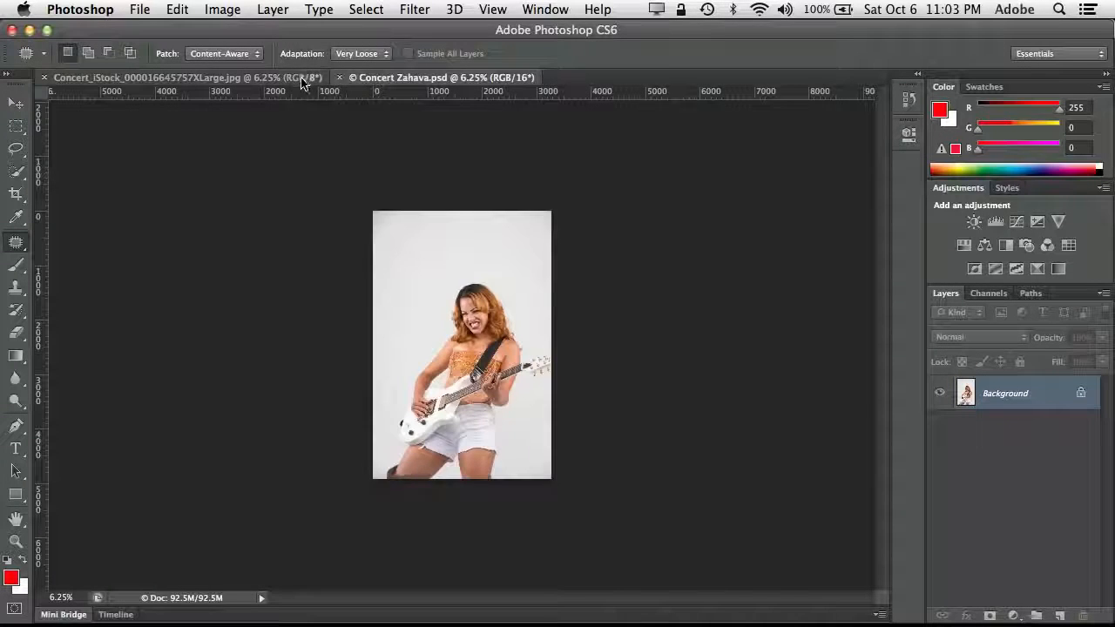
left_click(303, 83)
left_click(373, 79)
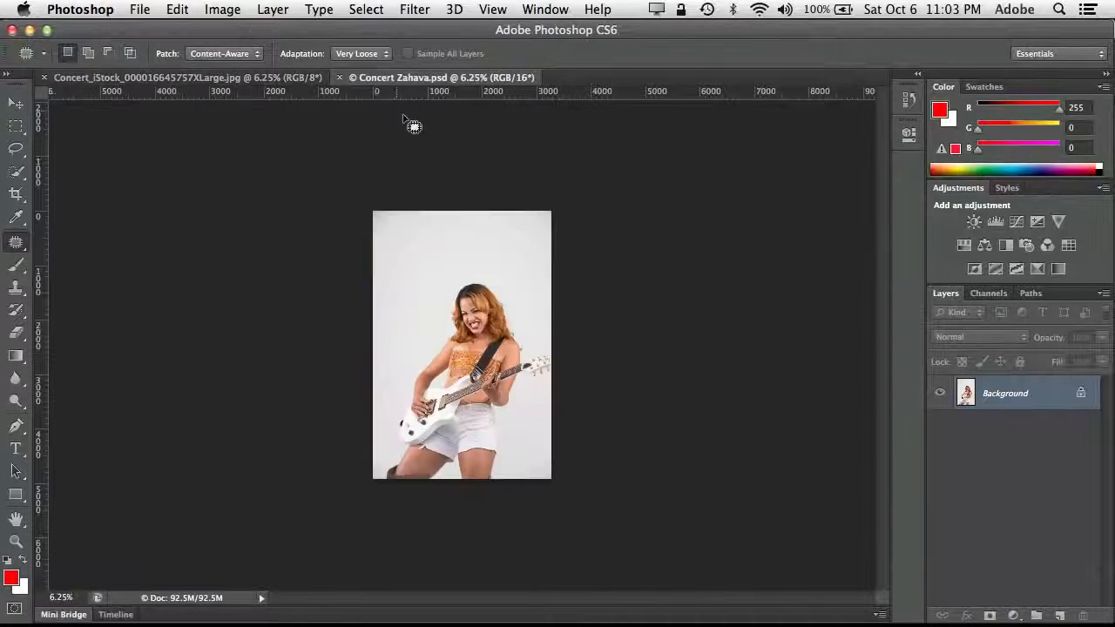
left_click(236, 79)
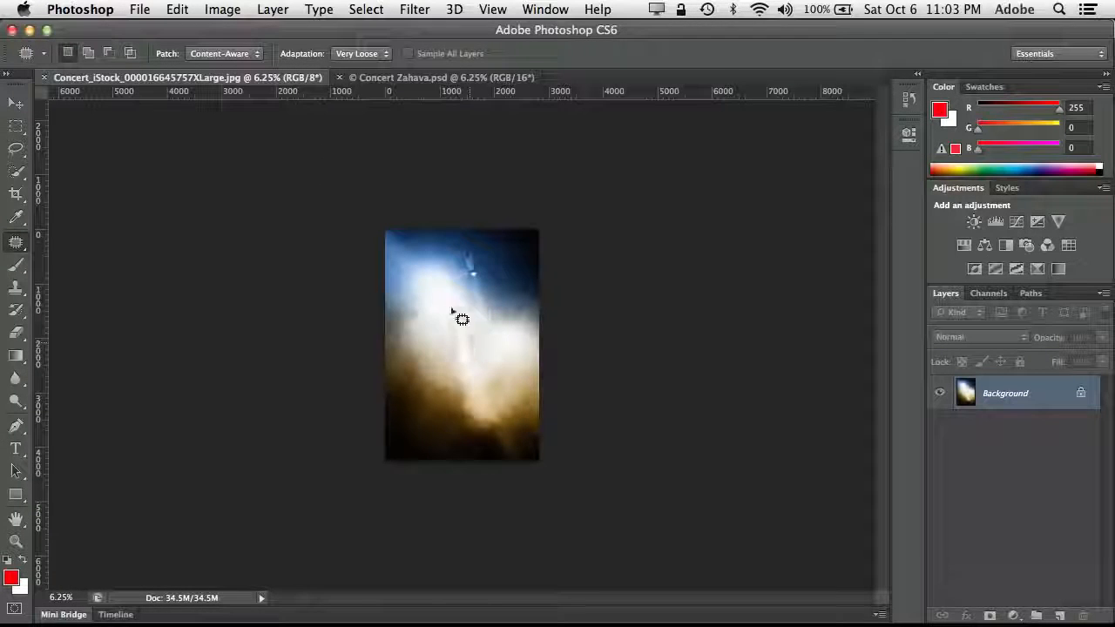
left_click(412, 79)
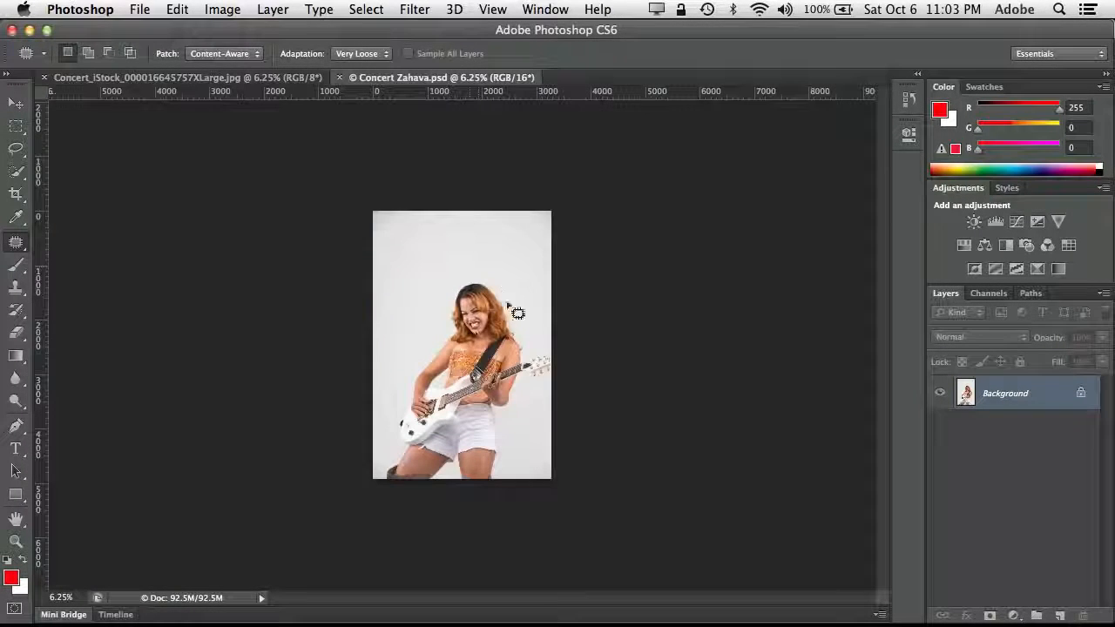
left_click(231, 78)
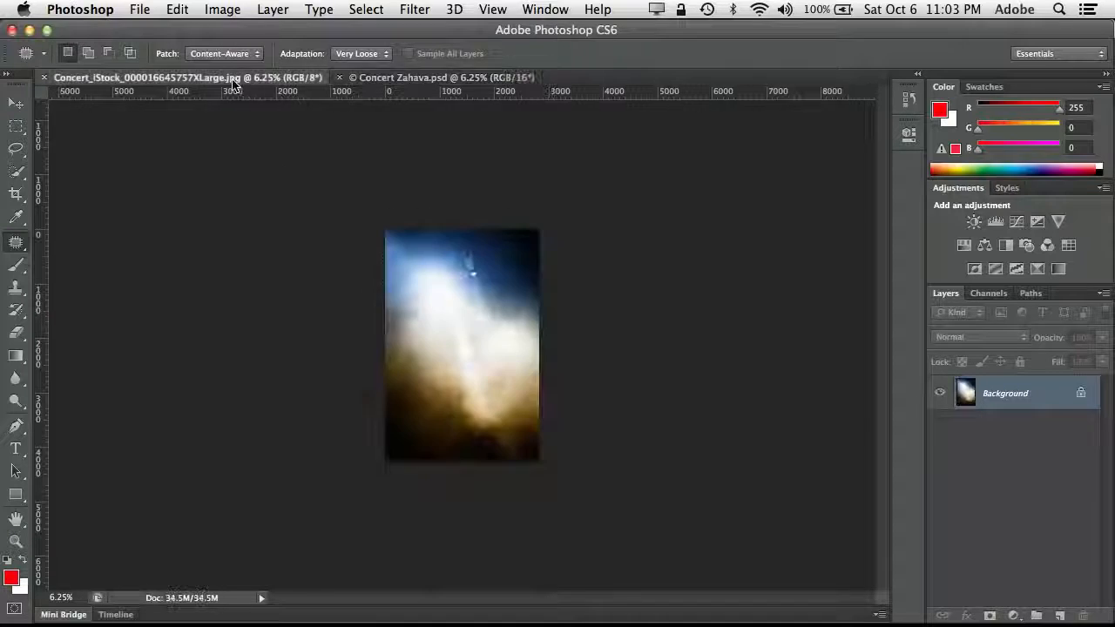
left_click(424, 80)
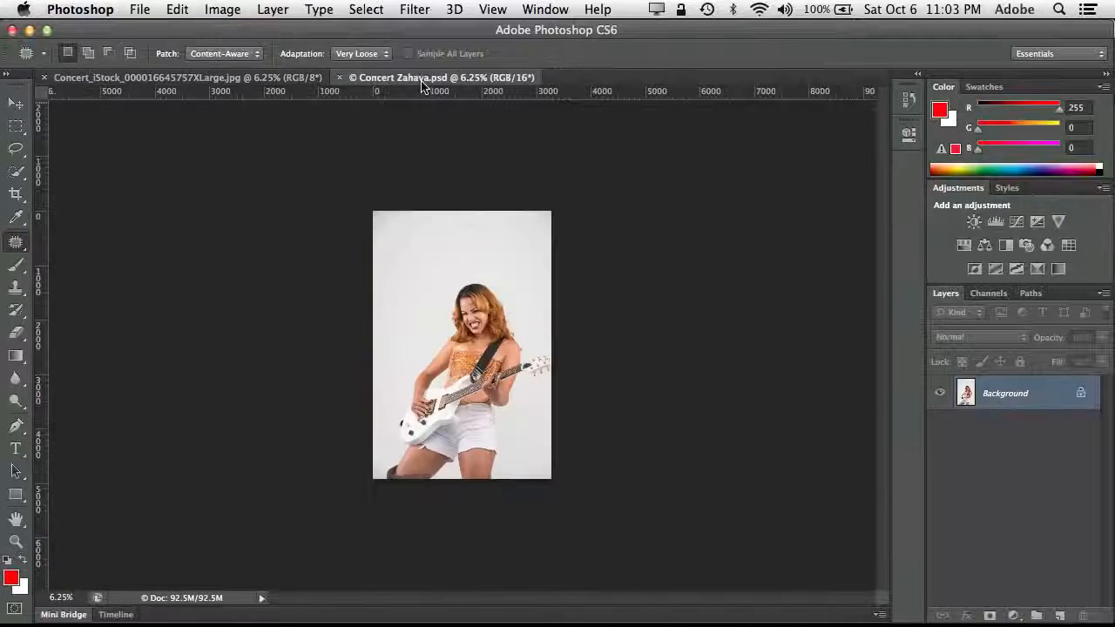
- Move the guitarist photo into the concert background document as a new layer, accept the depth and profile conversion, and align it over the background
left_click(17, 105)
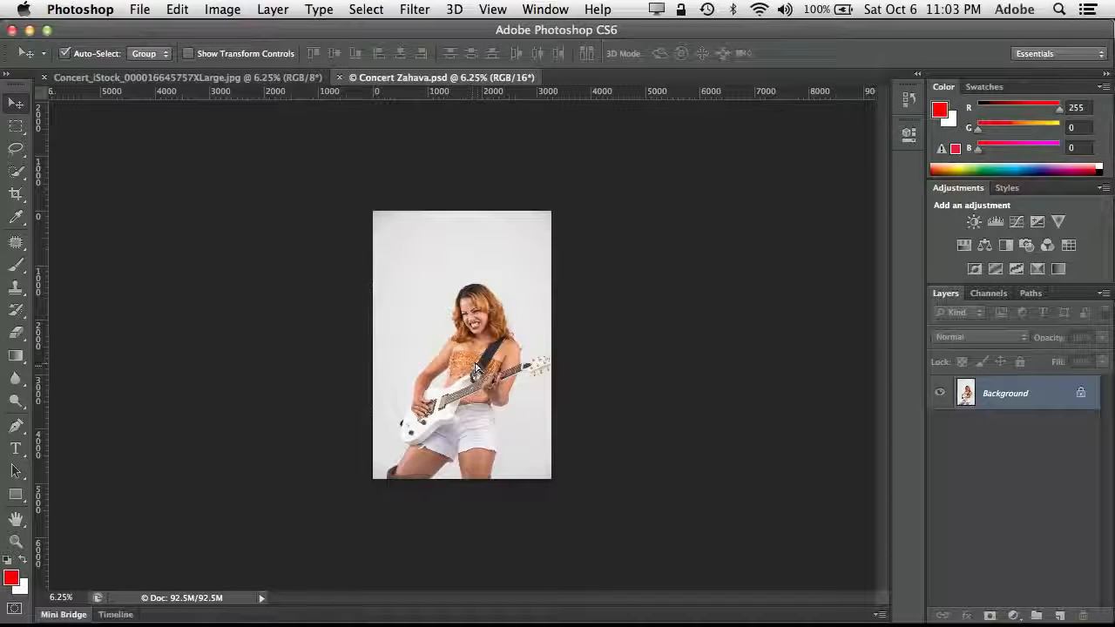
left_click_drag(475, 374, 230, 132)
left_click_drag(225, 96, 464, 326)
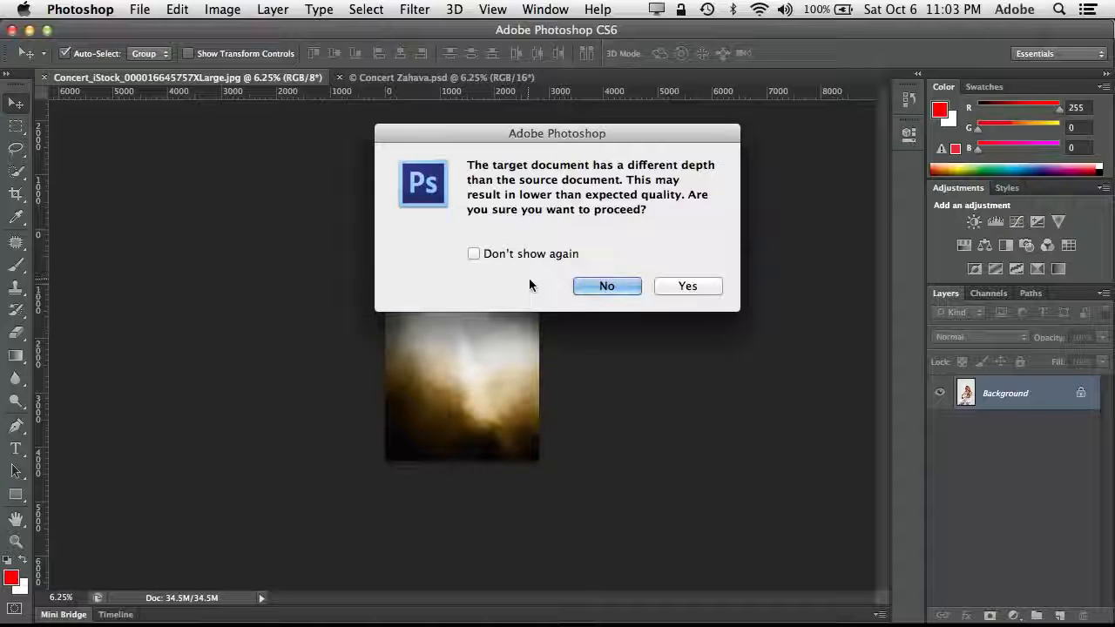
left_click(688, 287)
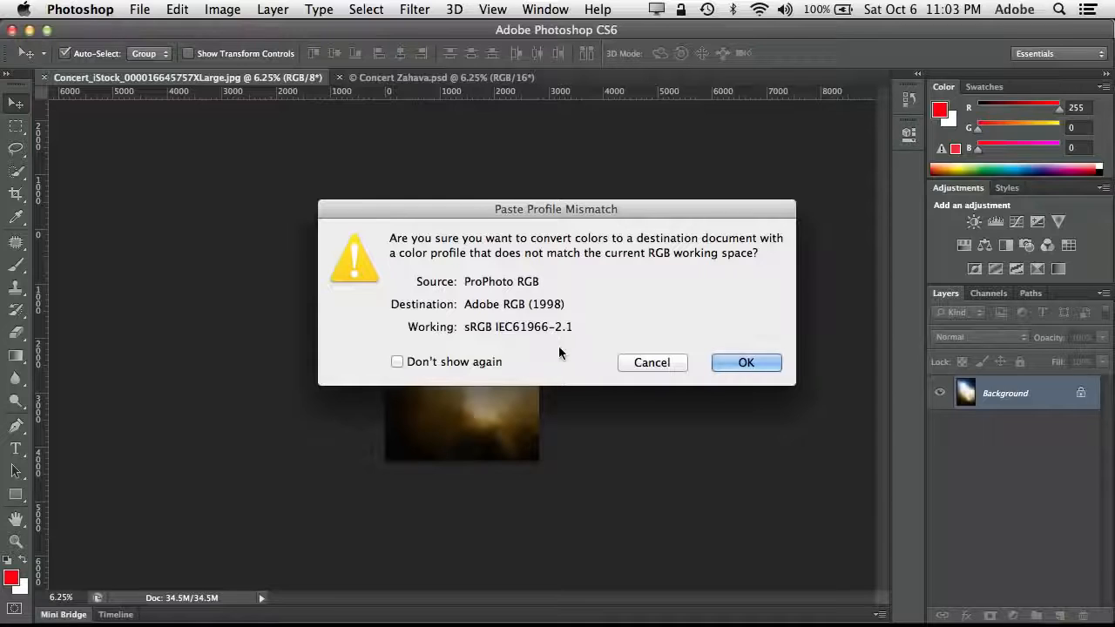
left_click(746, 363)
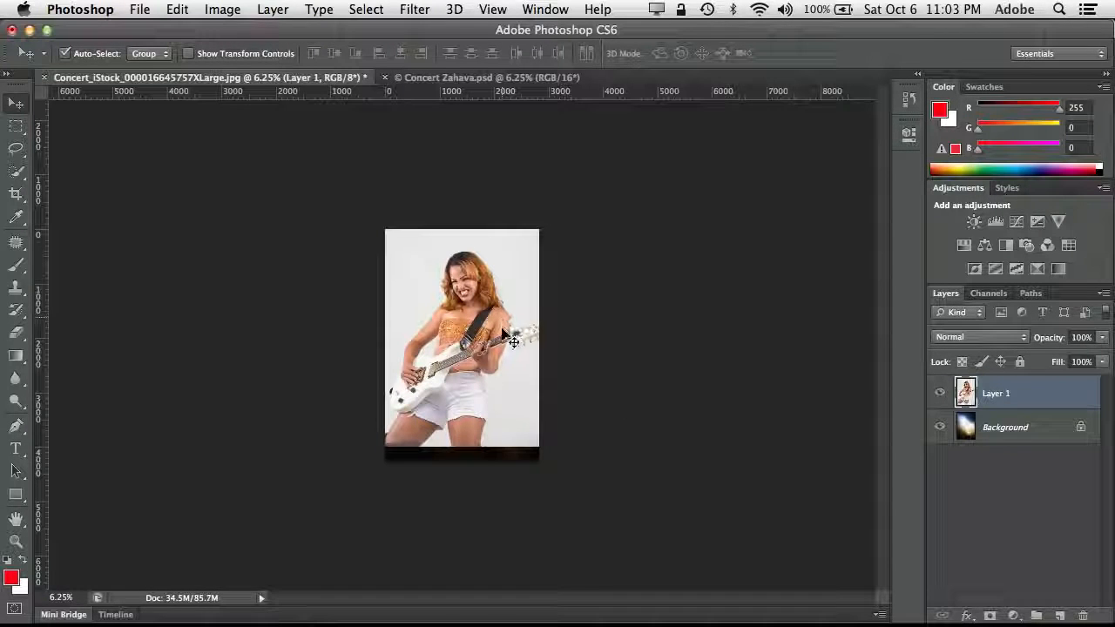
left_click_drag(513, 343, 514, 354)
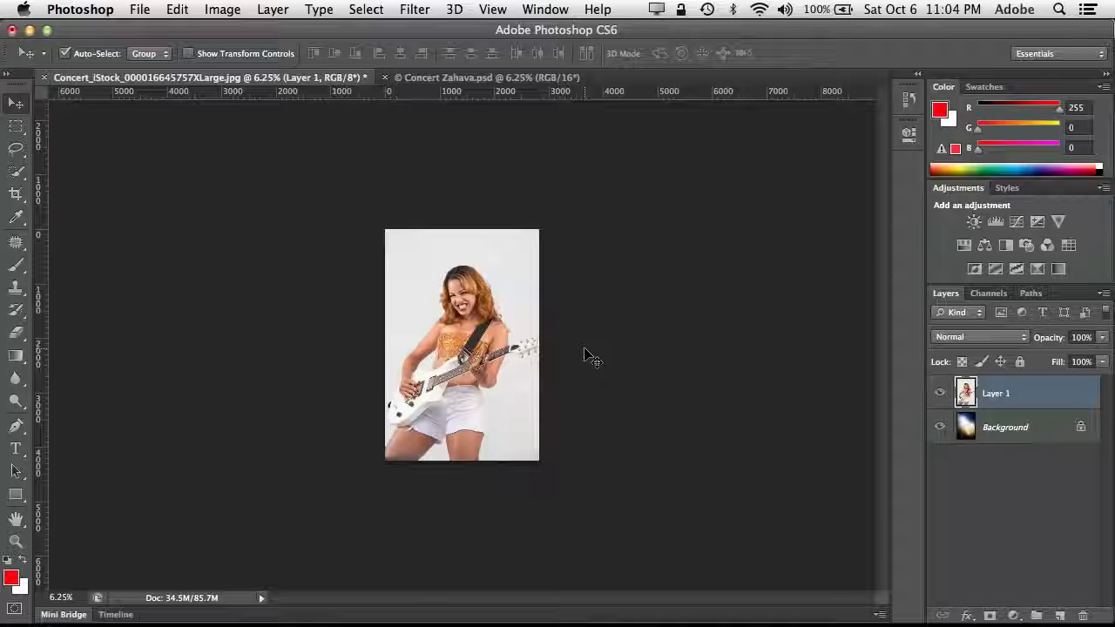
- Toggle the visibility of the guitarist layer off and on to compare it with the concert background beneath
left_click(16, 402)
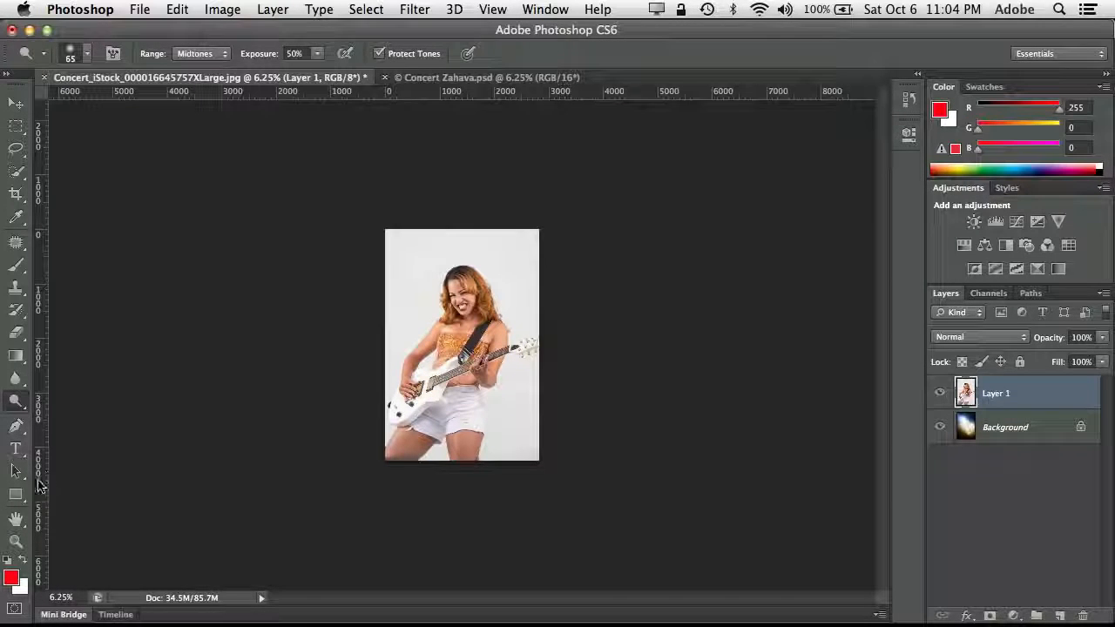
left_click(16, 540)
left_click_drag(459, 320, 509, 355)
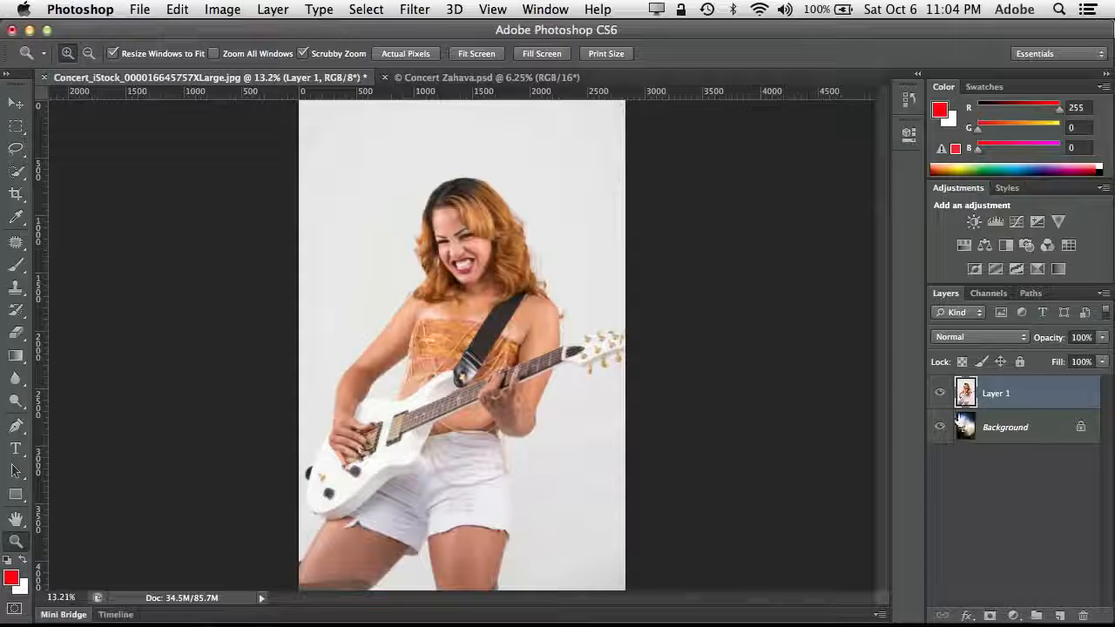
left_click(939, 397)
left_click(938, 396)
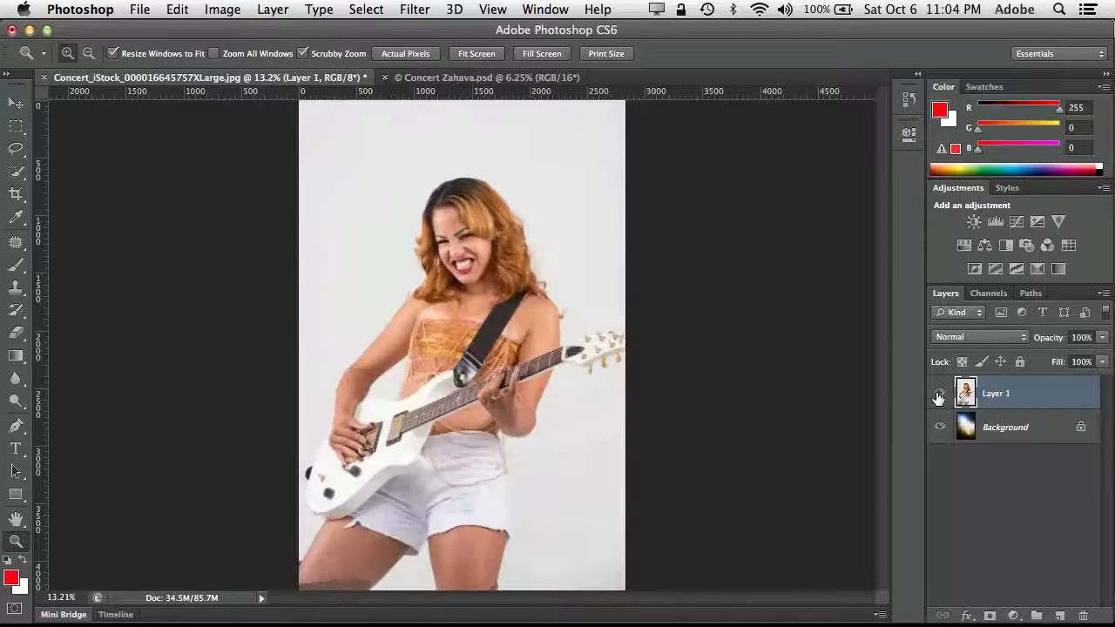
left_click(938, 396)
left_click(938, 396)
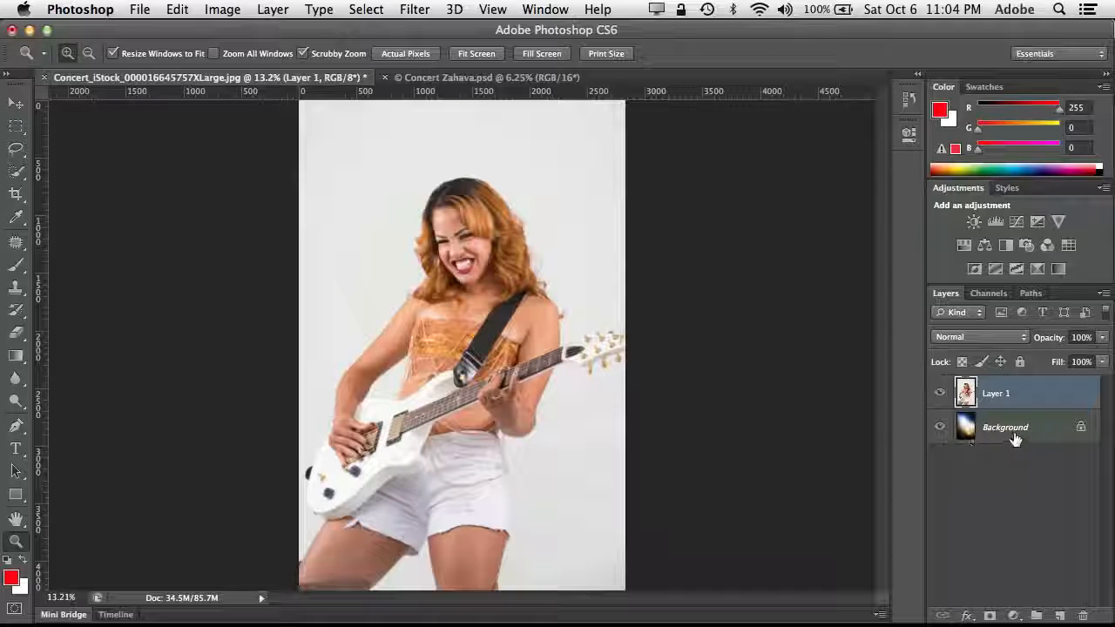
- Convert the locked Background into a regular layer and try moving it above the guitarist layer
left_click_drag(1010, 440, 1005, 392)
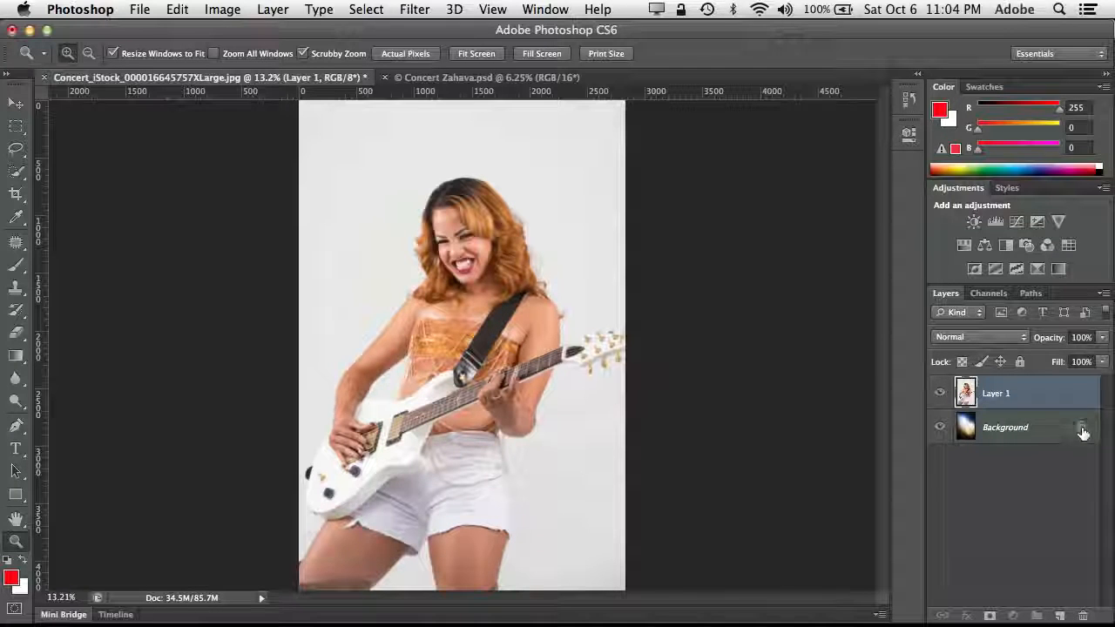
left_click_drag(1079, 431, 1080, 615)
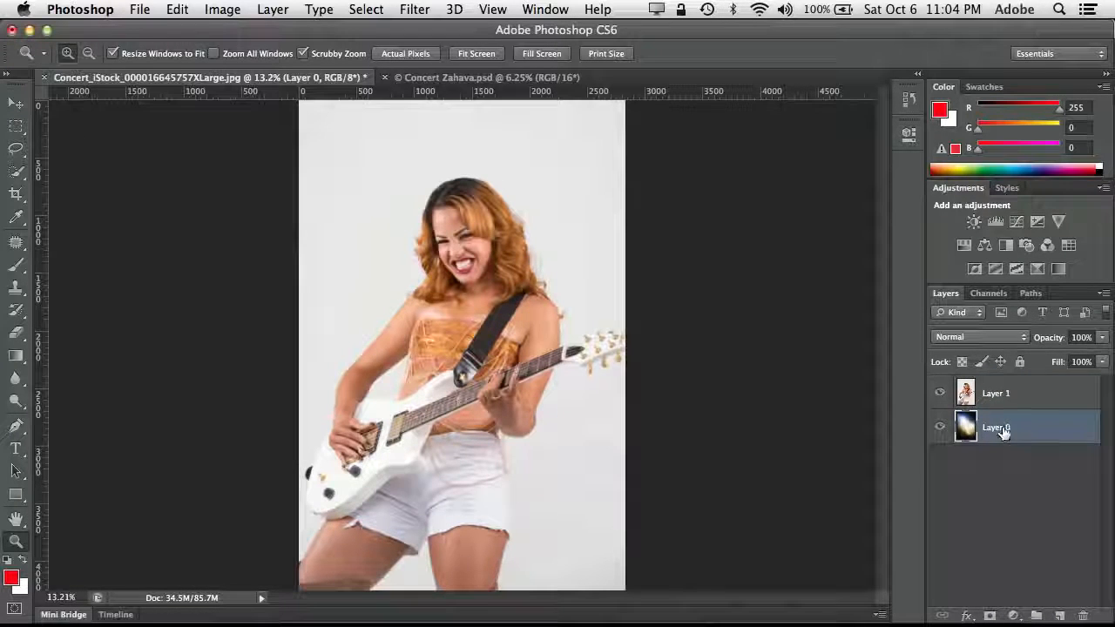
left_click_drag(1006, 435, 995, 383)
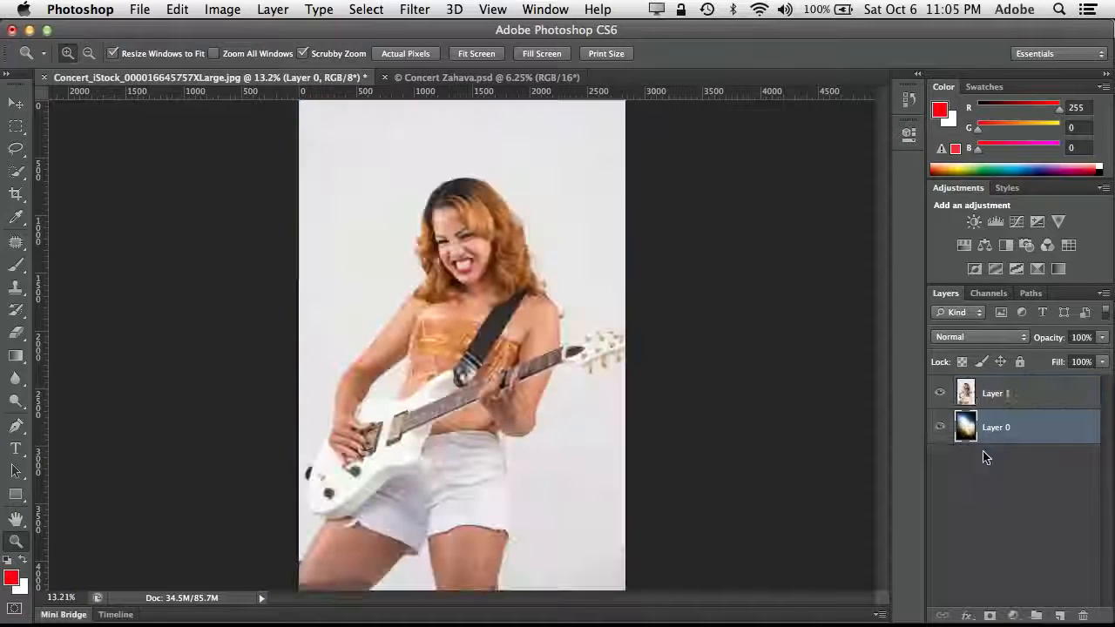
- Select the guitarist on Layer 1 with the Quick Selection tool, covering hair, body, shorts, legs and the guitar with its headstock
left_click(995, 396)
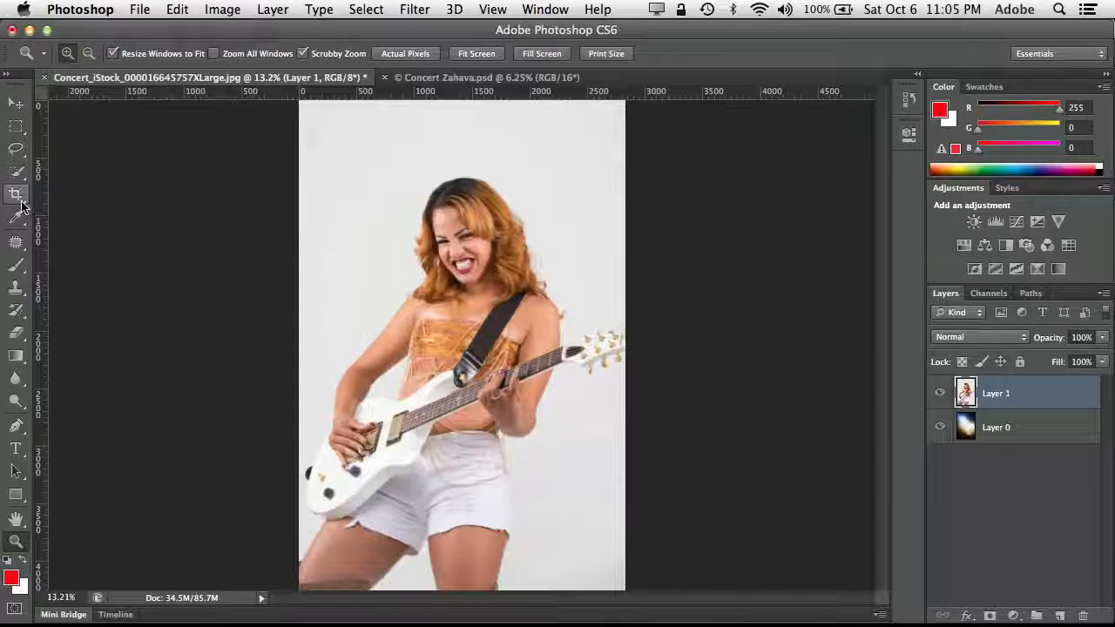
left_click(16, 173)
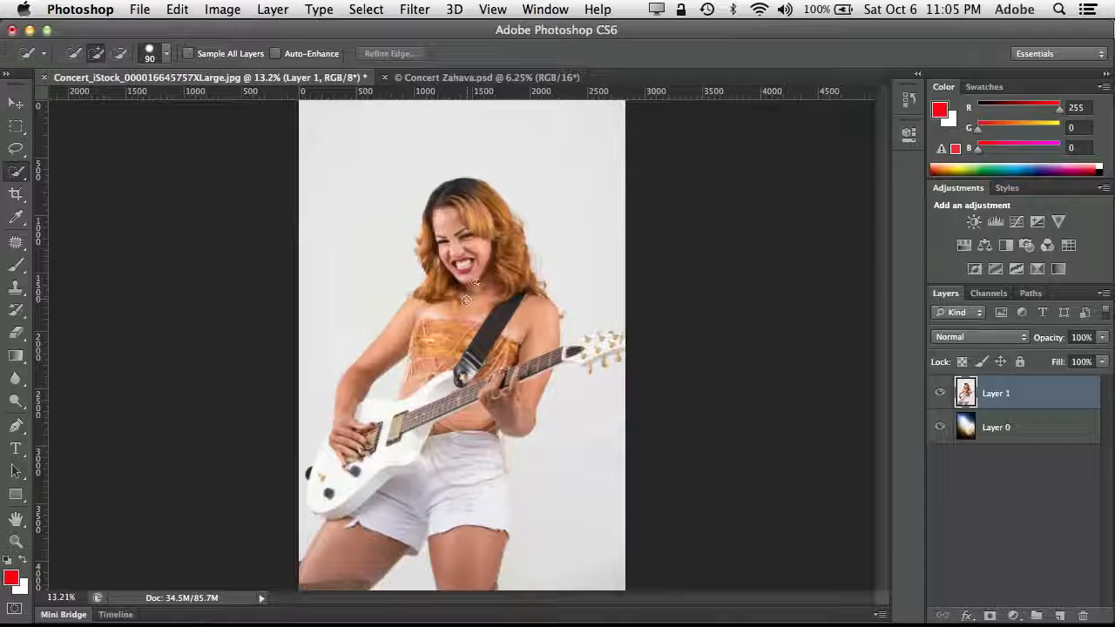
mouse_move(462, 270)
left_mouse_down()
mouse_move(448, 206)
mouse_move(494, 224)
left_mouse_up()
mouse_move(514, 277)
left_mouse_down()
mouse_move(509, 371)
mouse_move(468, 472)
mouse_move(467, 569)
left_mouse_up()
mouse_move(426, 492)
left_mouse_down()
mouse_move(340, 555)
mouse_move(435, 436)
mouse_move(421, 419)
mouse_move(434, 301)
mouse_move(414, 308)
mouse_move(364, 368)
mouse_move(324, 484)
left_mouse_up()
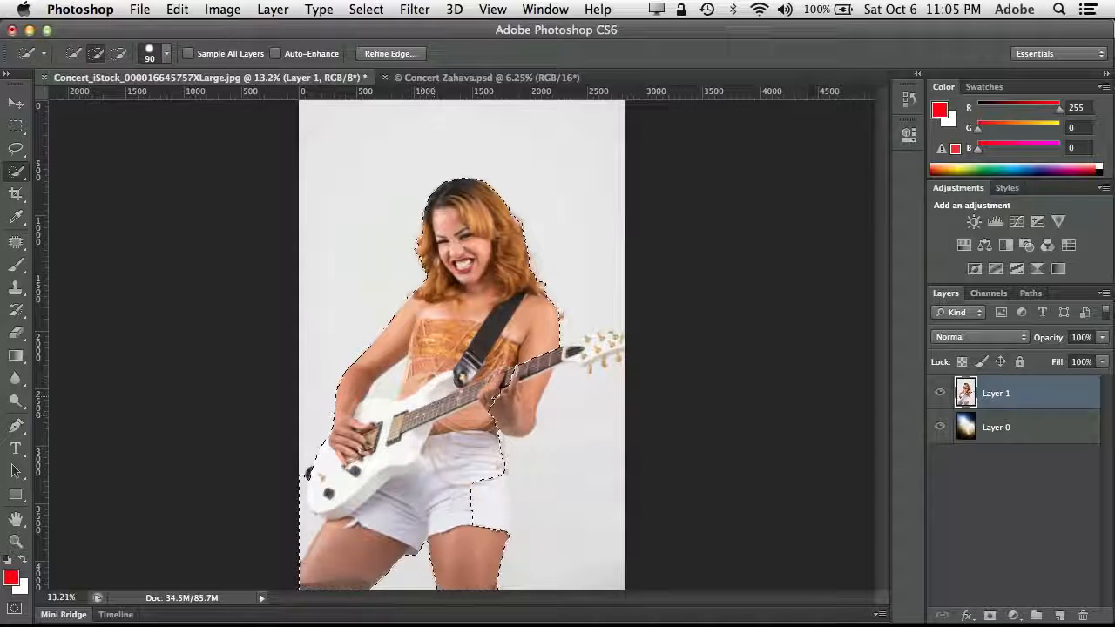
mouse_move(508, 398)
left_mouse_down()
mouse_move(520, 415)
mouse_move(488, 463)
left_mouse_up()
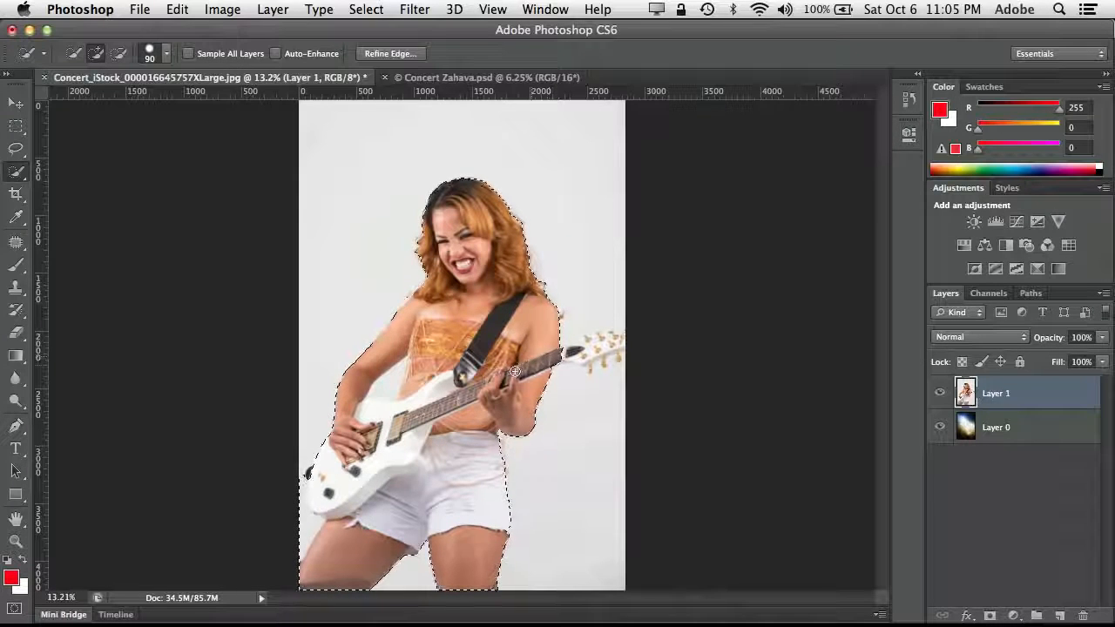
mouse_move(575, 353)
left_mouse_down()
mouse_move(610, 341)
mouse_move(590, 339)
mouse_move(612, 334)
mouse_move(586, 359)
left_mouse_up()
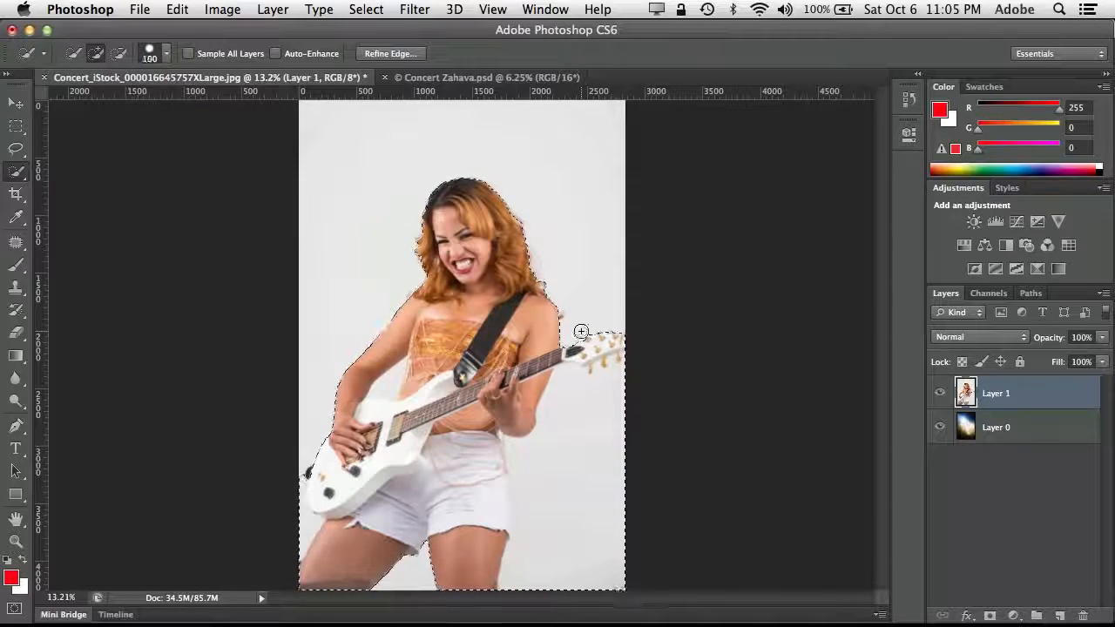
- Subtract the plain backdrop below the guitar neck and beside the legs from the selection using a 250 px Quick Selection brush
key("bracketright")
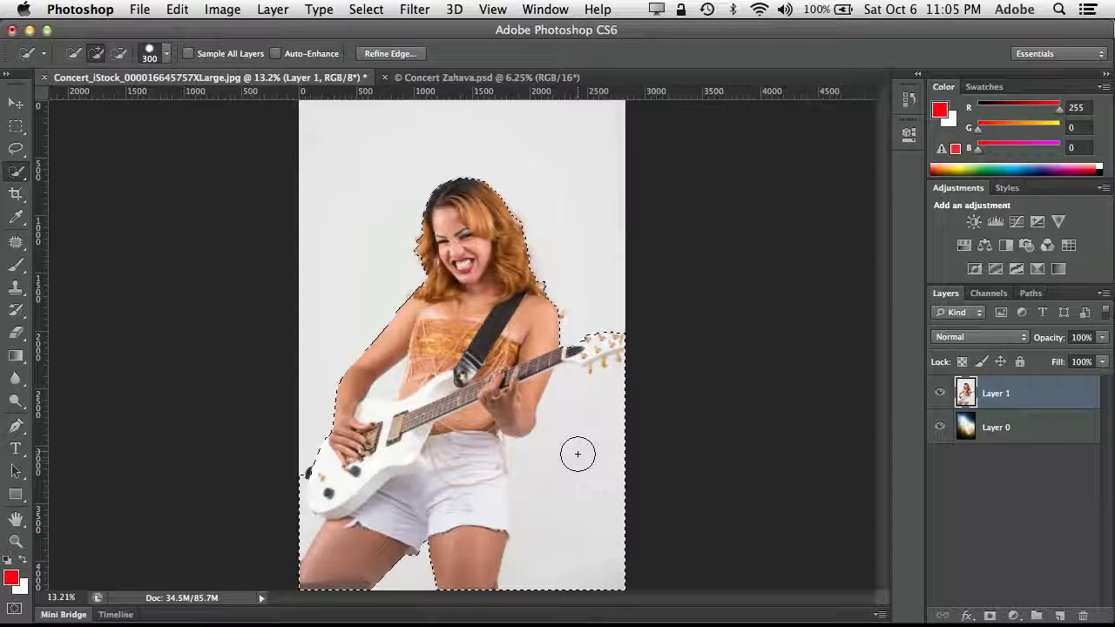
key("bracketleft")
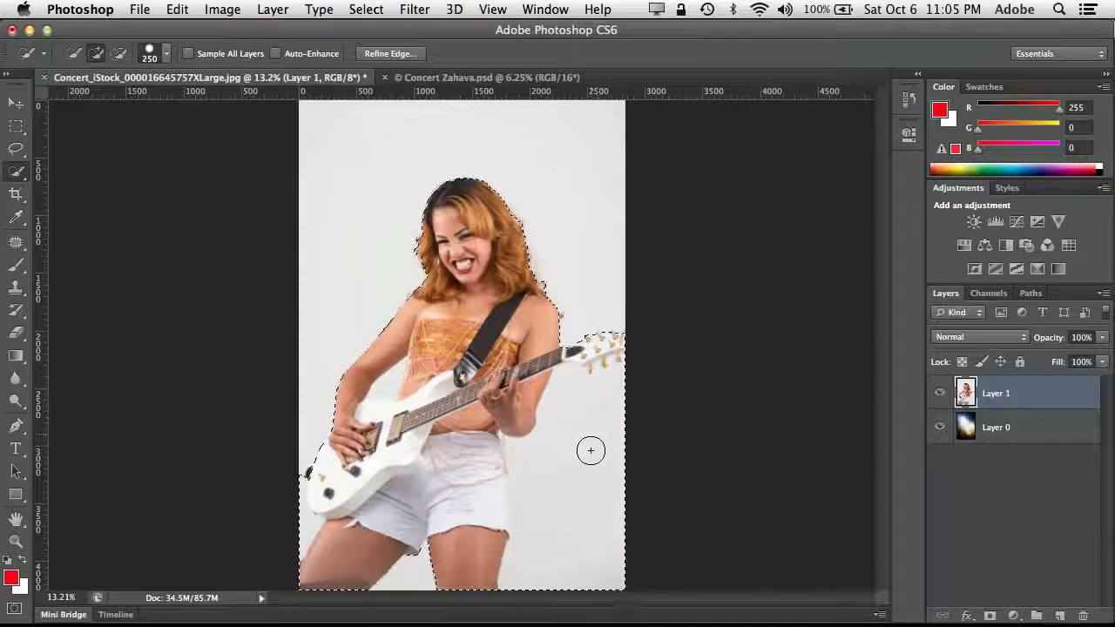
key("alt")
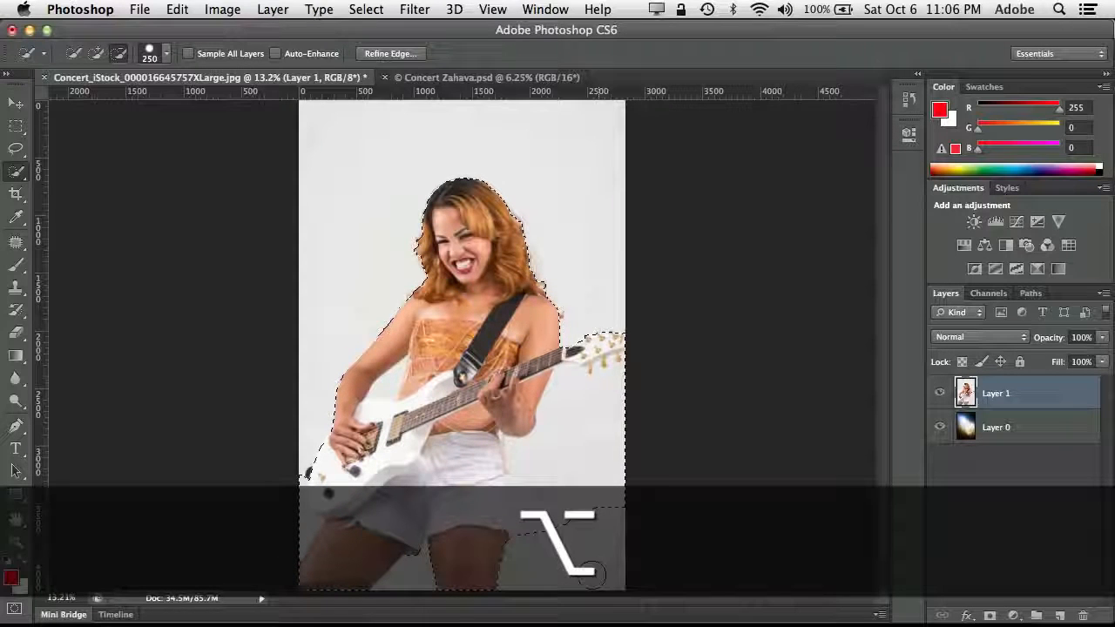
left_click_drag(592, 575, 595, 431)
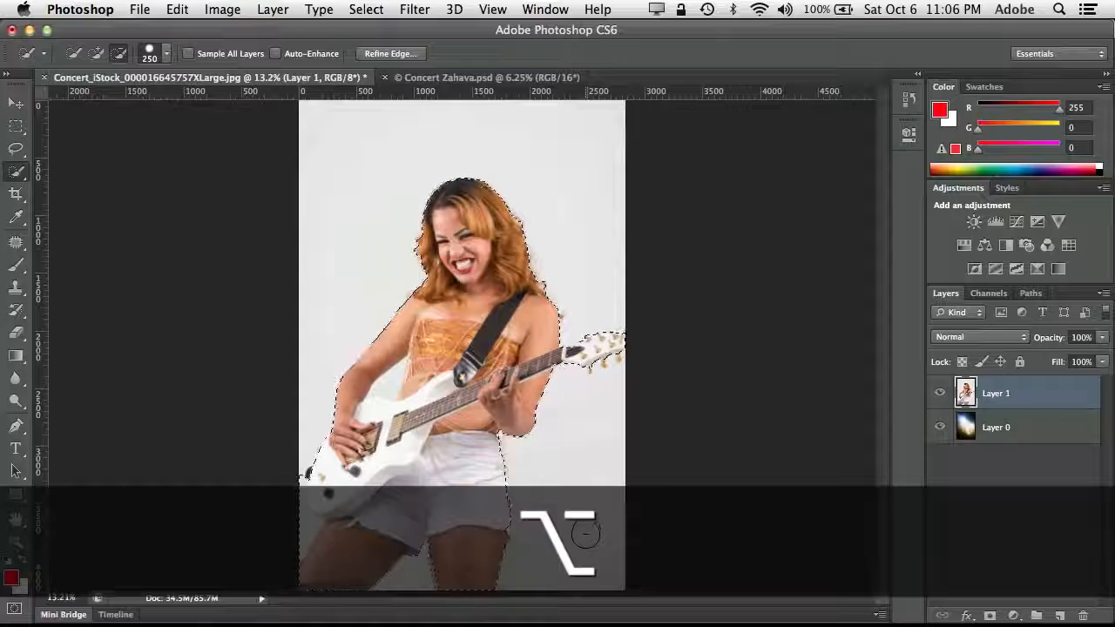
- Subtract the backdrop around the guitar body and the gap between arm and torso from the selection using a 100 px brush
left_click_drag(392, 539, 307, 520)
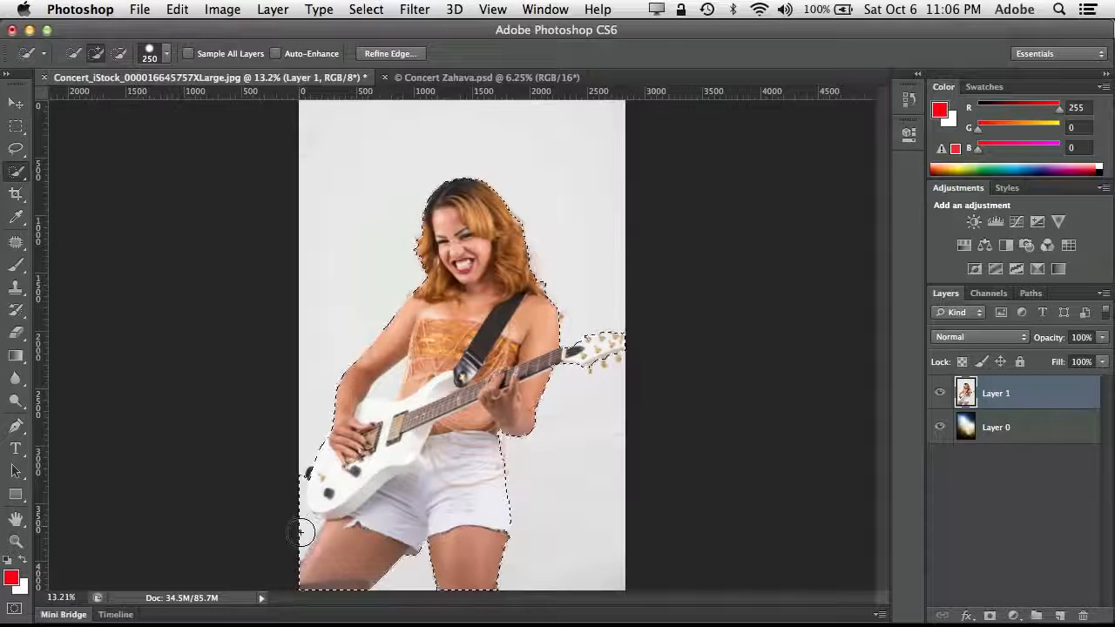
key("bracketleft")
key("bracketleft")
key("bracketleft")
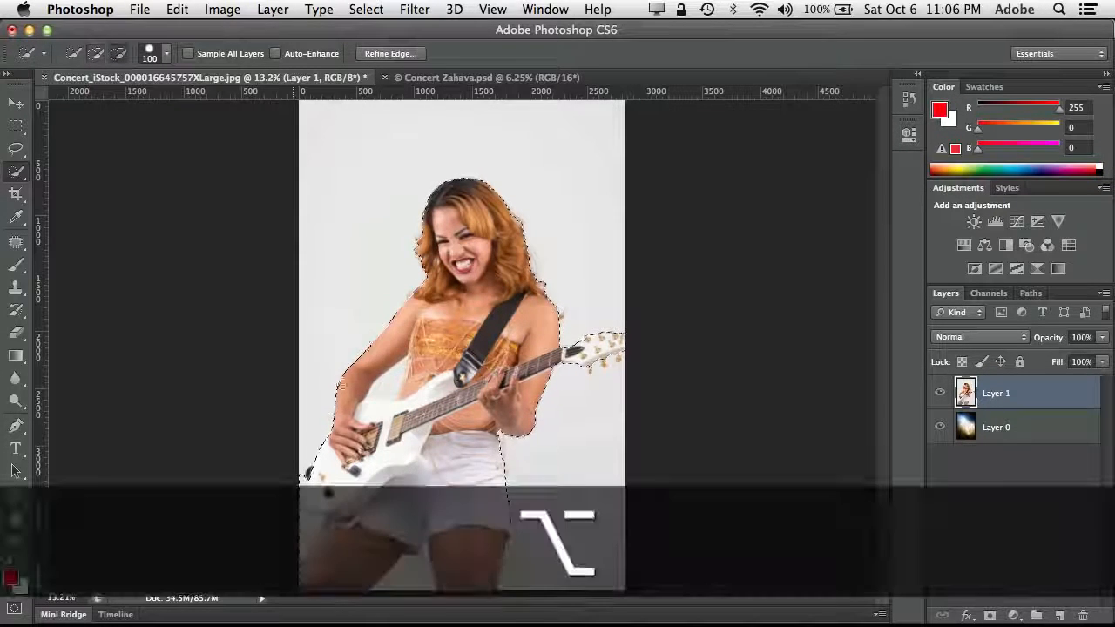
left_click_drag(301, 549, 299, 489)
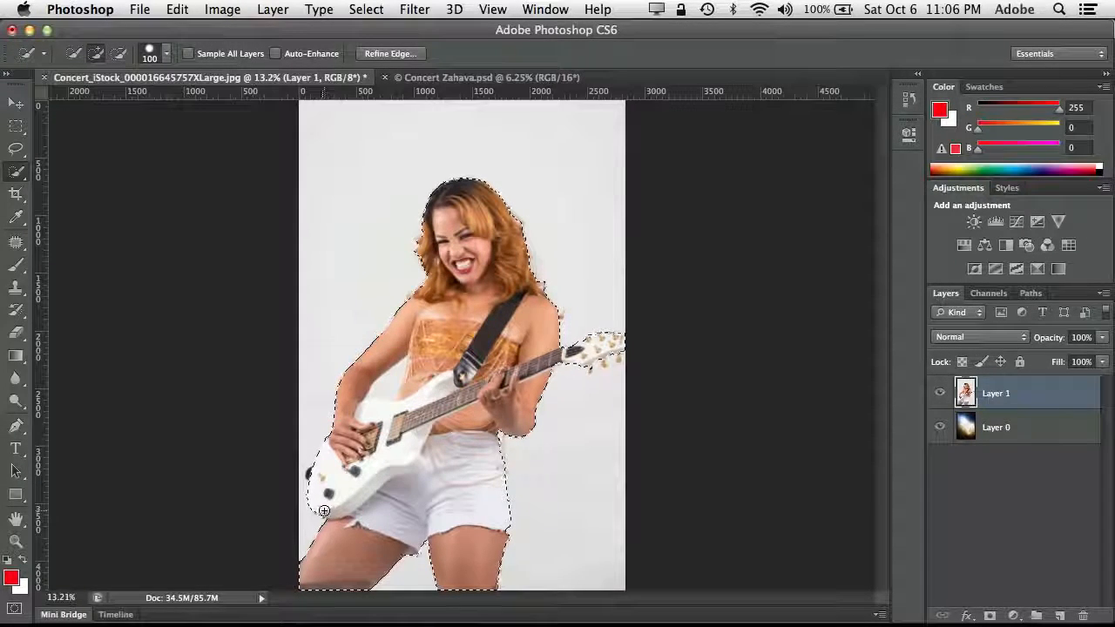
key("alt")
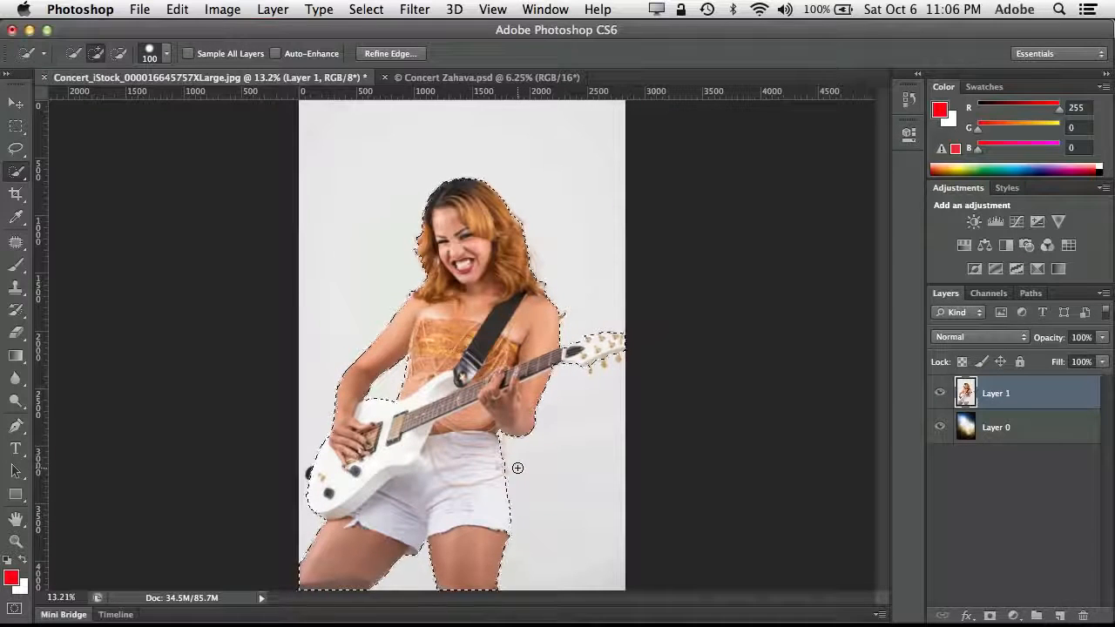
- Open Refine Edge for the selection and enable Smart Radius with a radius of 9.5 px
left_click(390, 54)
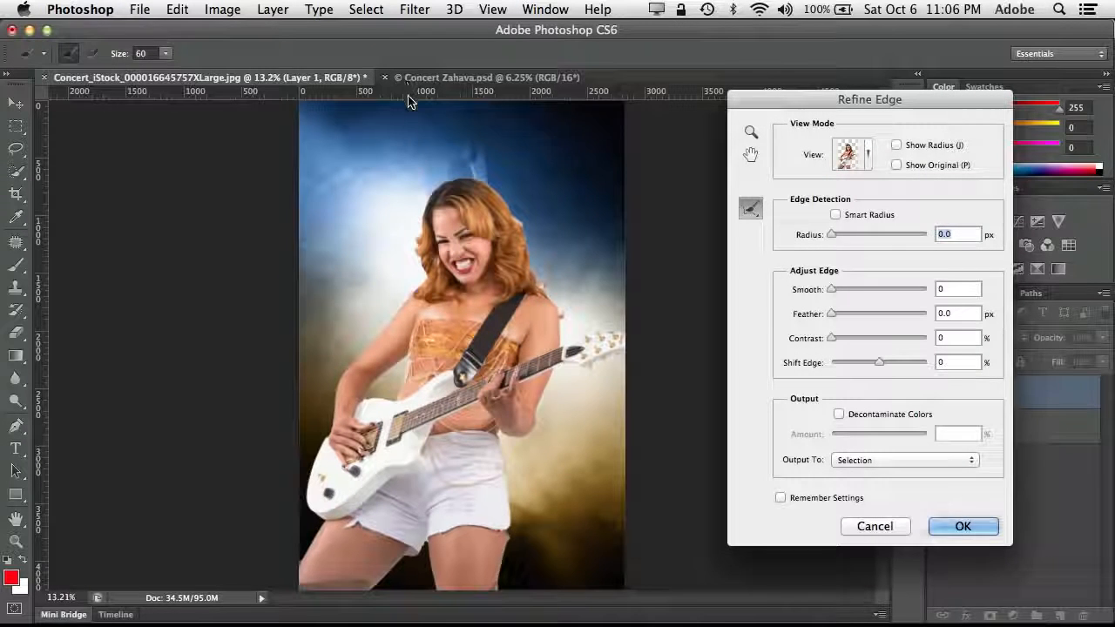
left_click(865, 160)
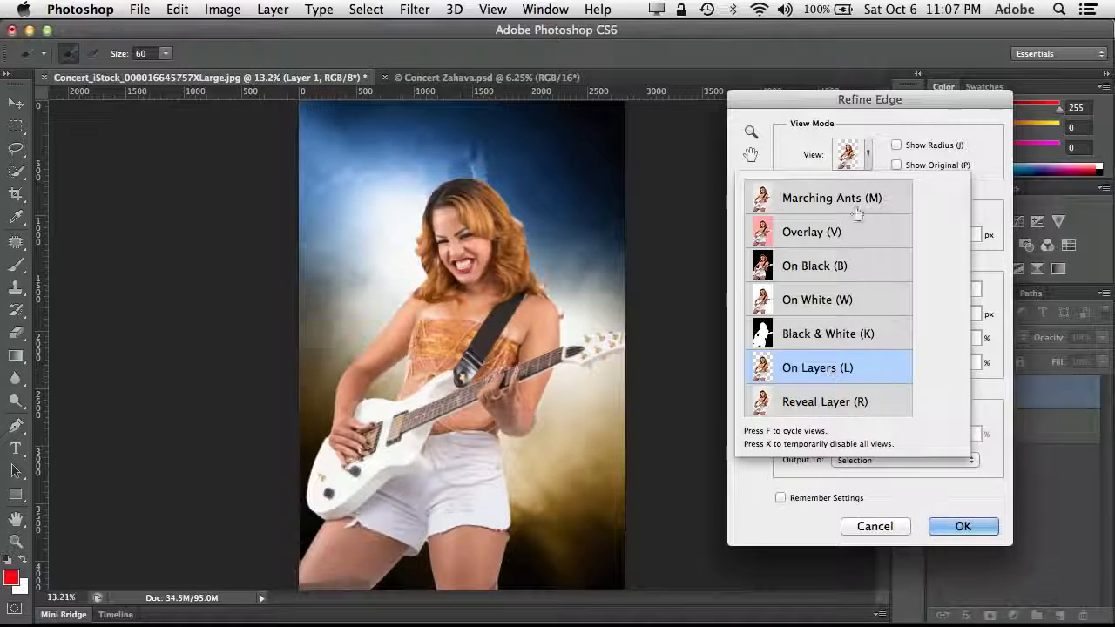
left_click(874, 113)
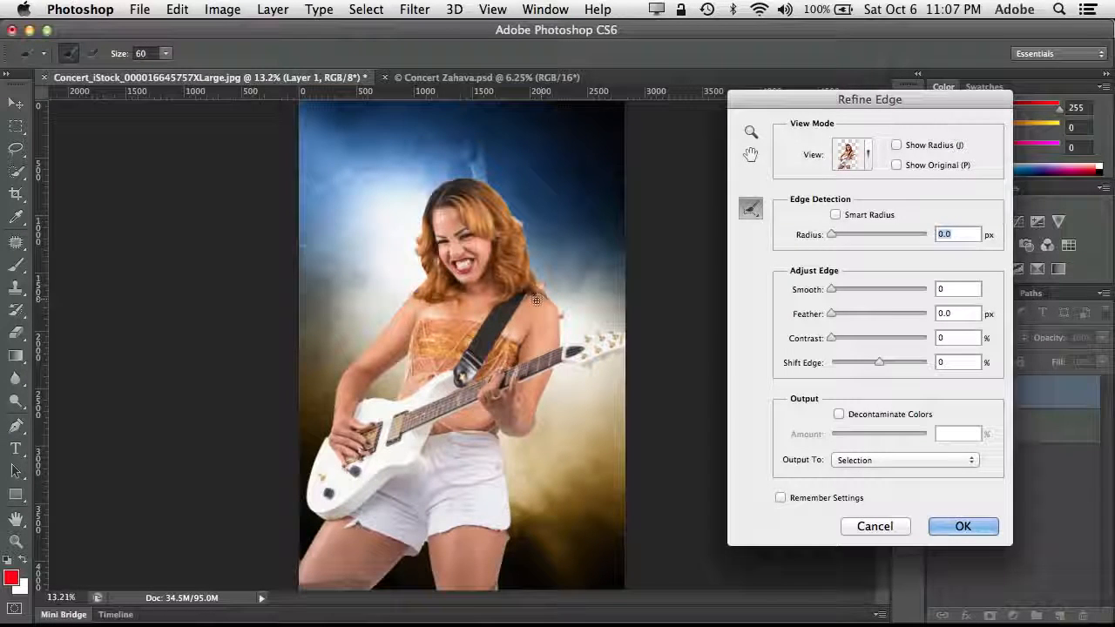
key("z")
left_click_drag(493, 224, 552, 281)
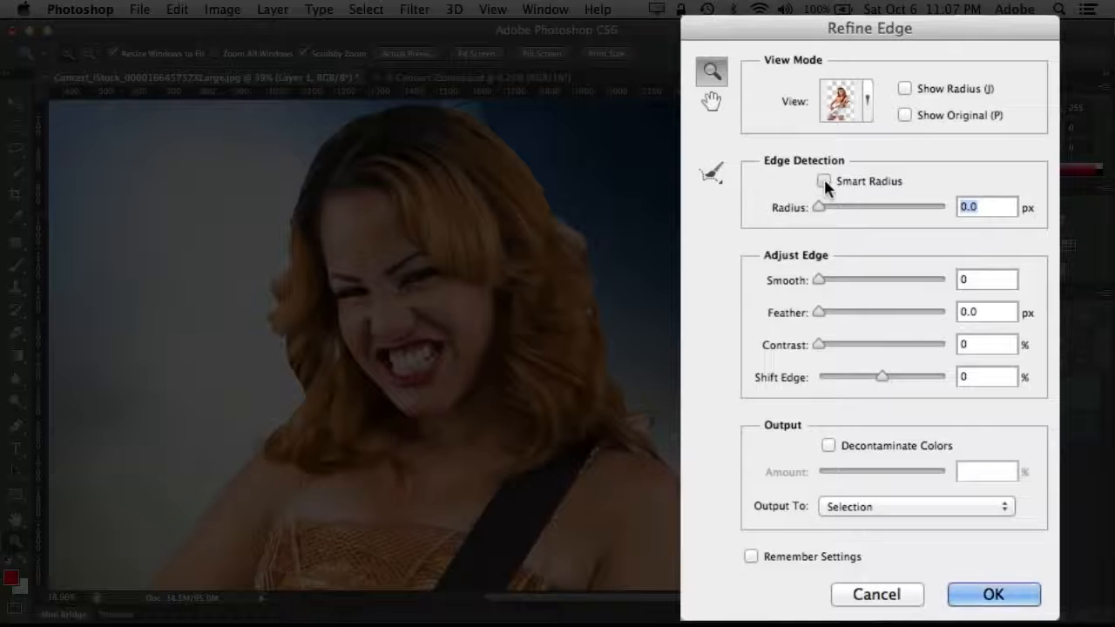
left_click(835, 214)
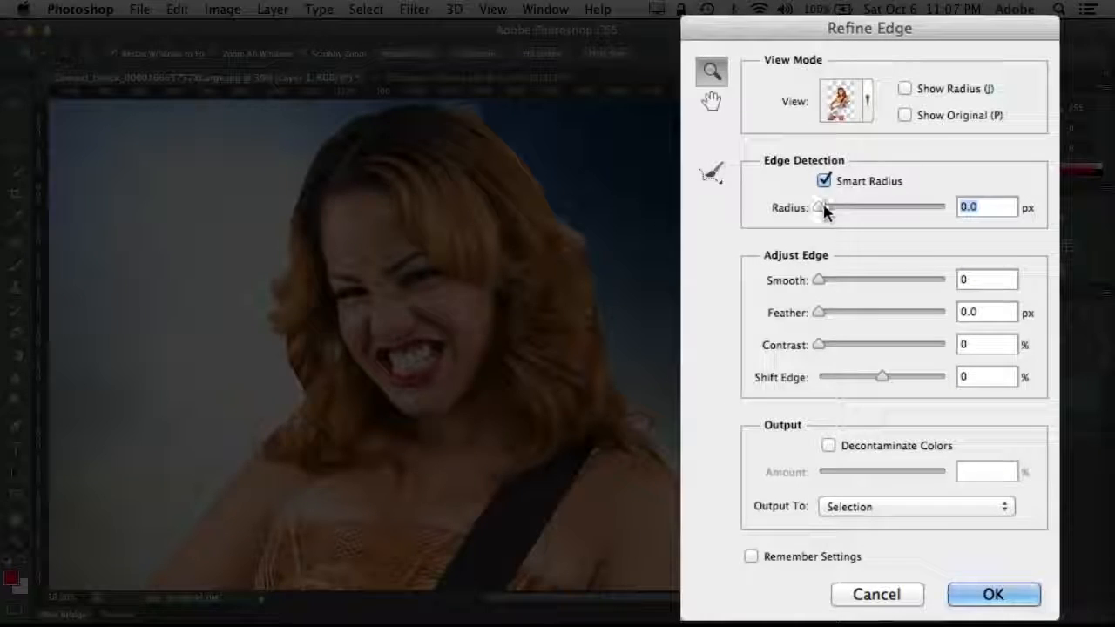
left_click_drag(832, 209, 868, 209)
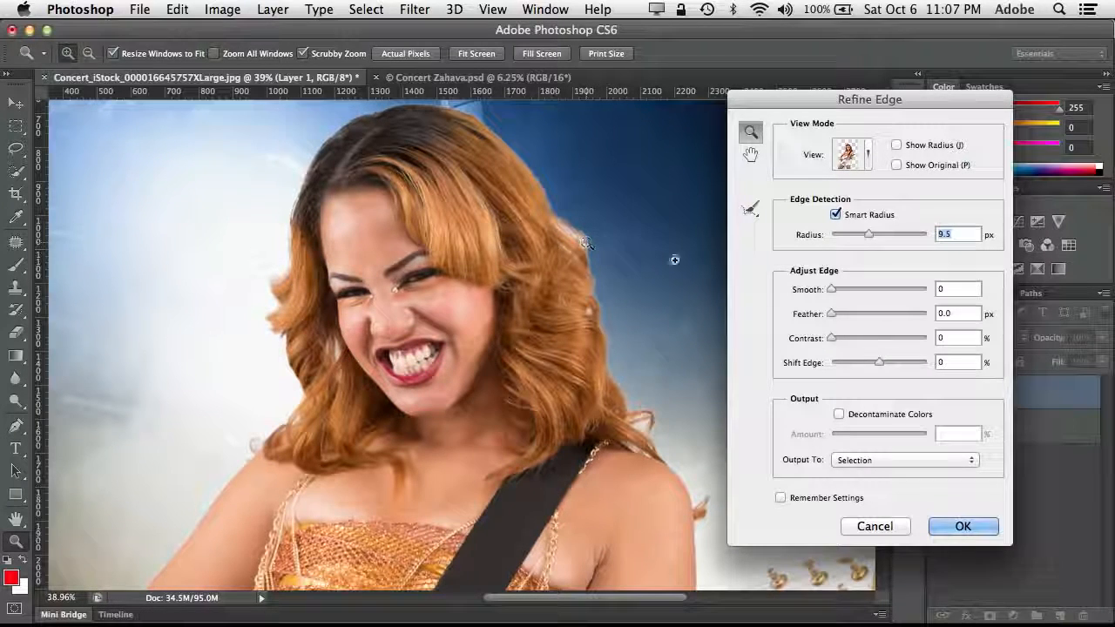
- Paint along both sides and the top of the guitarist's hair with the Refine Radius brush at size 70
left_click(752, 209)
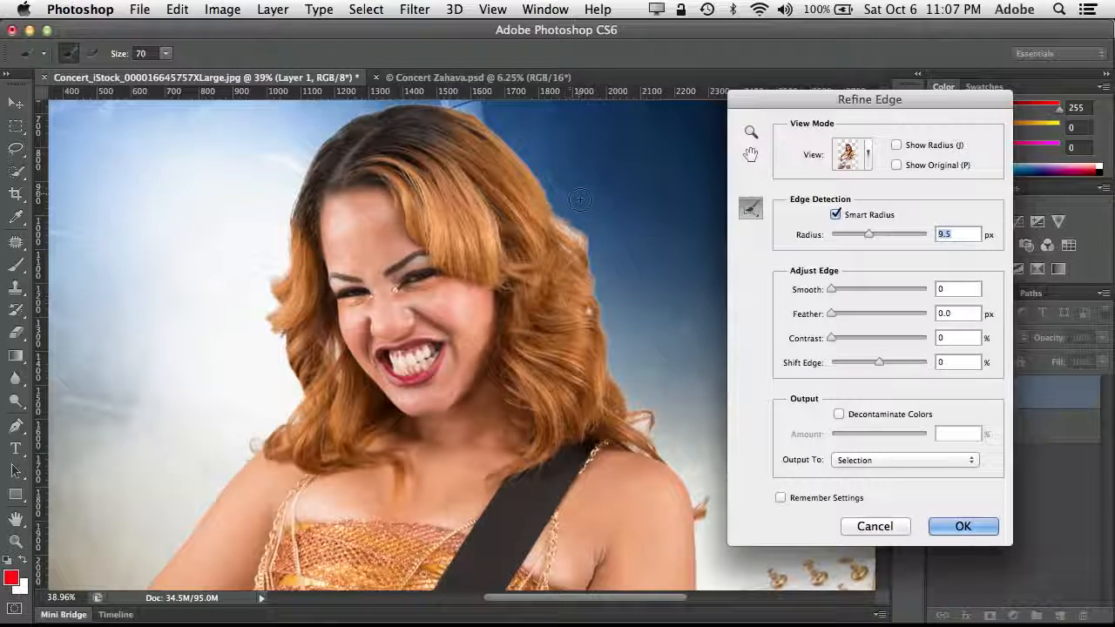
mouse_move(580, 209)
left_mouse_down()
mouse_move(512, 142)
mouse_move(528, 184)
mouse_move(589, 255)
mouse_move(572, 226)
mouse_move(588, 254)
mouse_move(607, 381)
mouse_move(629, 418)
mouse_move(657, 422)
mouse_move(646, 419)
mouse_move(655, 394)
left_mouse_up()
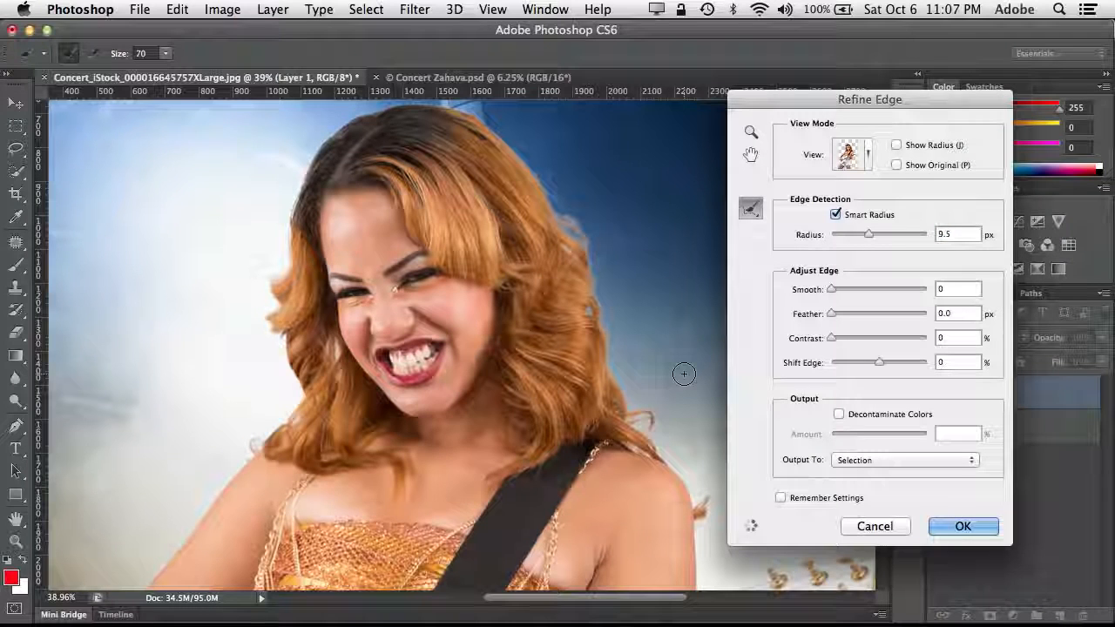
left_click_drag(590, 222, 538, 164)
mouse_move(327, 119)
left_mouse_down()
mouse_move(300, 173)
mouse_move(282, 270)
mouse_move(262, 290)
mouse_move(272, 309)
mouse_move(262, 323)
mouse_move(296, 397)
mouse_move(236, 460)
left_mouse_up()
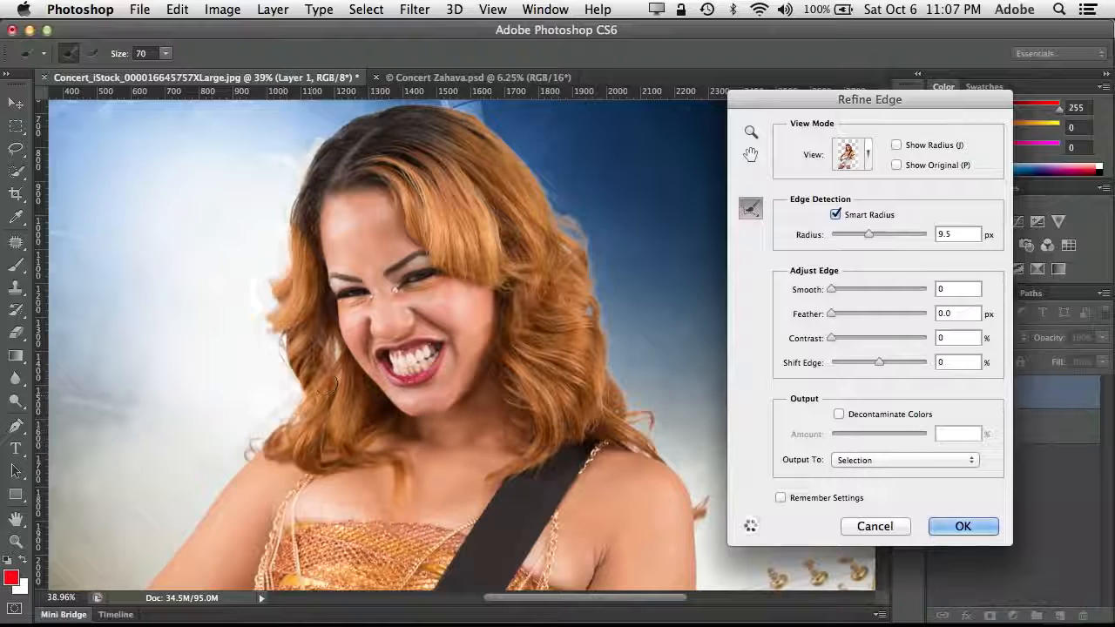
mouse_move(273, 385)
left_mouse_down()
mouse_move(327, 350)
mouse_move(340, 359)
mouse_move(335, 382)
left_mouse_up()
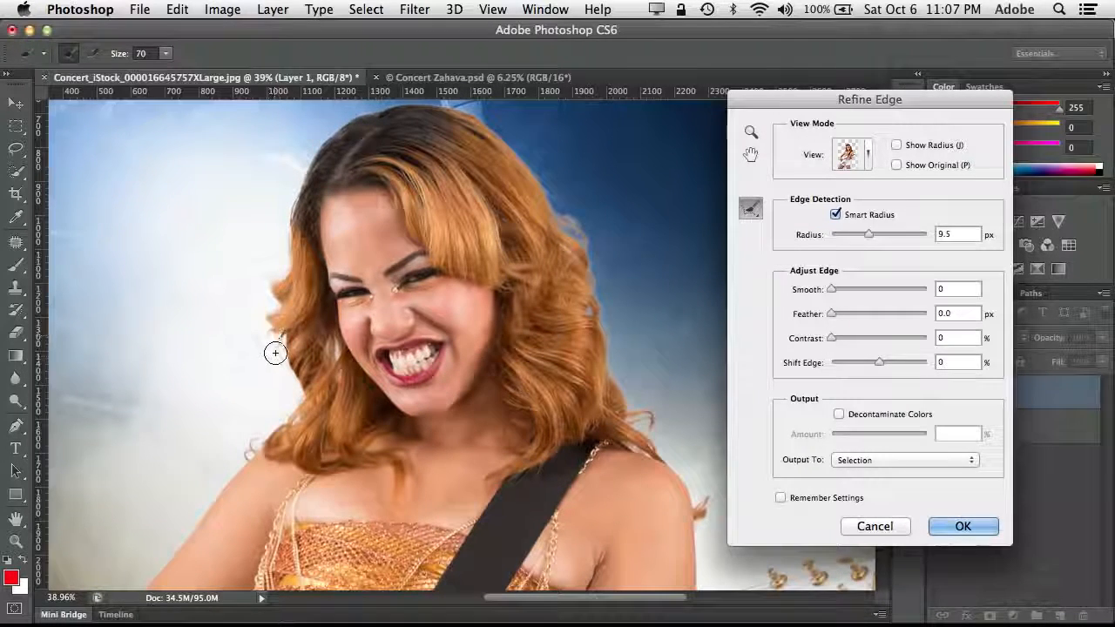
mouse_move(276, 353)
left_mouse_down()
mouse_move(267, 283)
mouse_move(292, 196)
mouse_move(309, 153)
mouse_move(351, 119)
mouse_move(405, 103)
mouse_move(459, 106)
mouse_move(509, 135)
mouse_move(523, 161)
left_mouse_up()
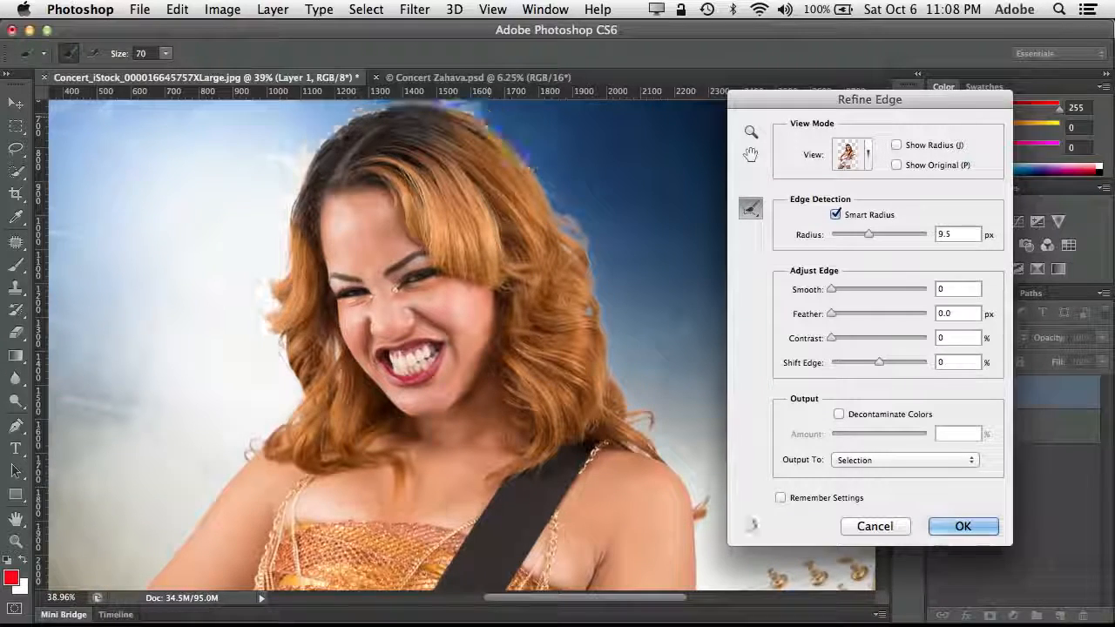
- Refine the selection edge in the gap between the guitarist's arm, the hanging chains and the guitar body
left_click_drag(581, 447, 490, 135)
mouse_move(514, 290)
left_mouse_down()
mouse_move(560, 363)
mouse_move(614, 382)
left_mouse_up()
mouse_move(350, 297)
left_mouse_down()
mouse_move(493, 326)
mouse_move(538, 371)
left_mouse_up()
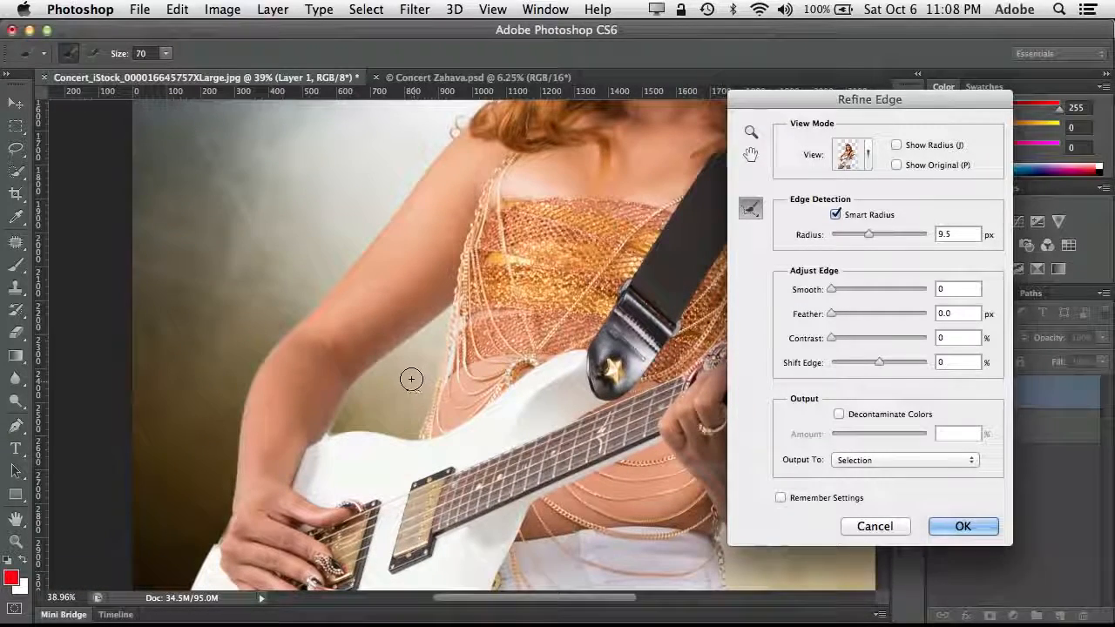
mouse_move(410, 376)
left_mouse_down()
mouse_move(439, 358)
mouse_move(436, 390)
mouse_move(450, 316)
left_mouse_up()
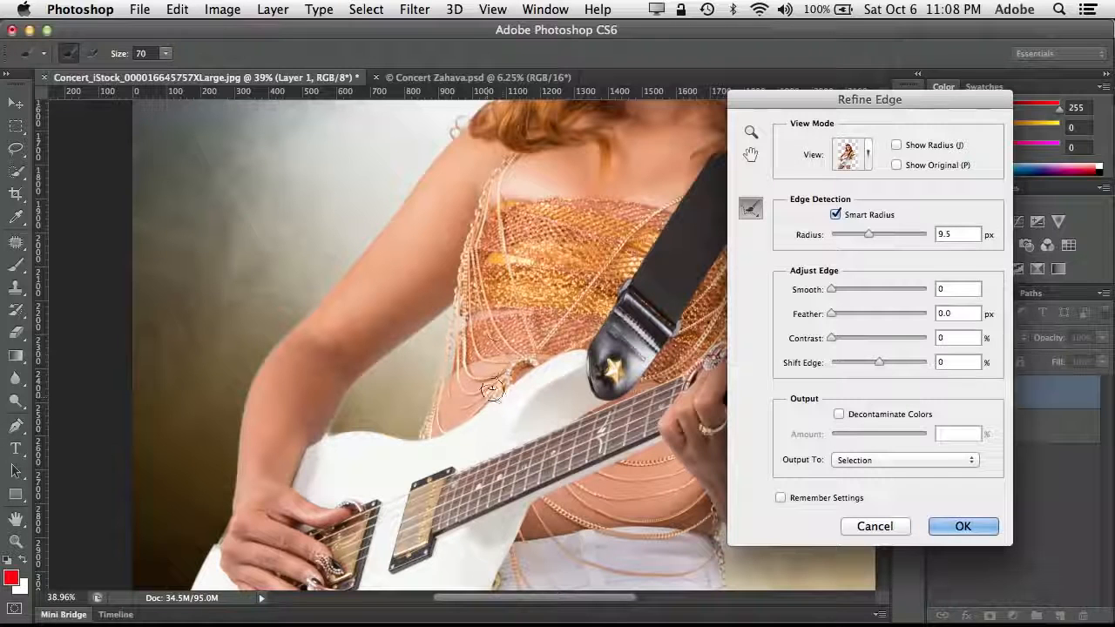
mouse_move(360, 406)
left_mouse_down()
mouse_move(350, 412)
mouse_move(374, 399)
mouse_move(331, 427)
mouse_move(336, 443)
left_mouse_up()
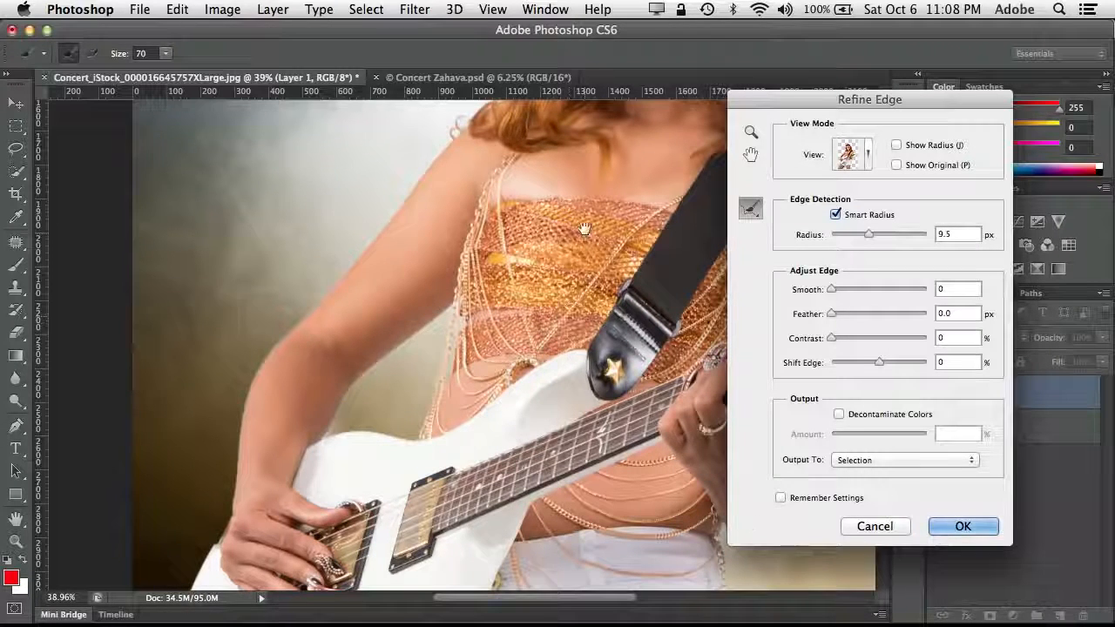
- Return to the guitarist's head and refine the edge of the loose hair above the strap shoulder
left_click_drag(581, 240, 443, 438)
mouse_move(493, 351)
left_mouse_down()
mouse_move(488, 416)
mouse_move(459, 473)
left_mouse_up()
mouse_move(587, 378)
left_mouse_down()
mouse_move(627, 406)
mouse_move(625, 423)
mouse_move(609, 425)
mouse_move(601, 390)
mouse_move(625, 436)
mouse_move(596, 357)
mouse_move(640, 429)
left_mouse_up()
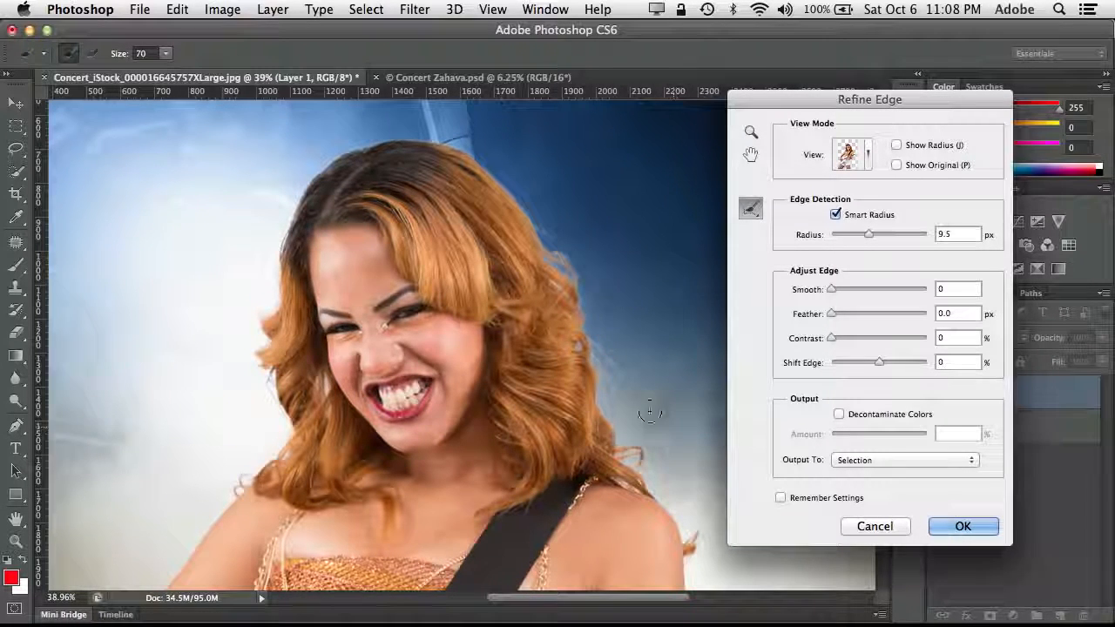
- Set Shift Edge to -15%, Contrast to 13% and Decontaminate Colors to 61%, and output to a new layer with layer mask
left_click_drag(878, 362, 871, 362)
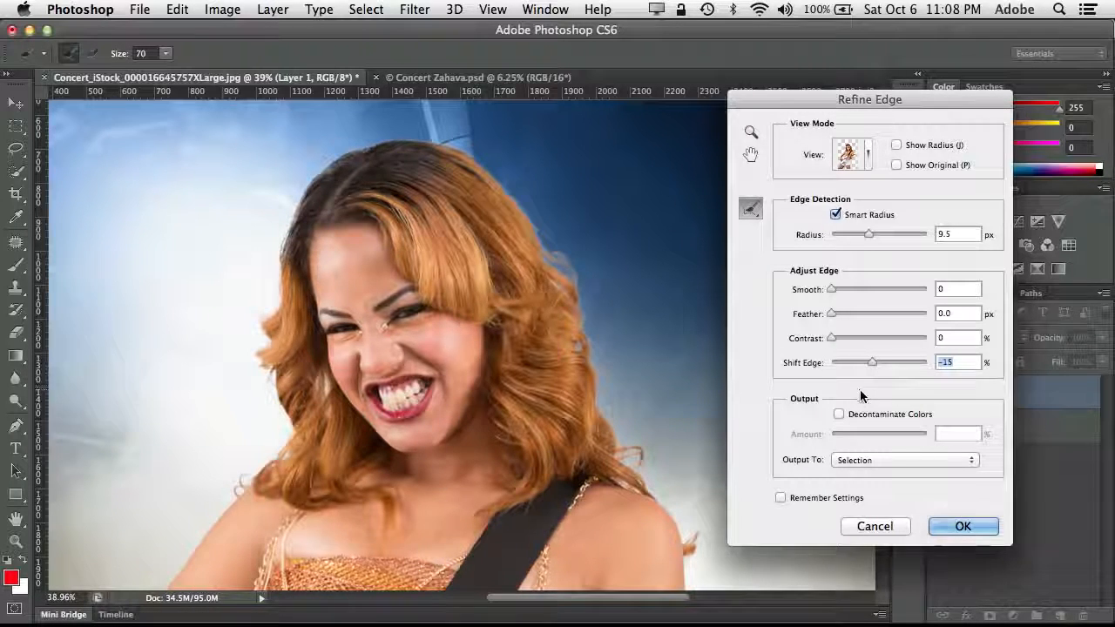
mouse_move(835, 342)
left_mouse_down()
mouse_move(856, 334)
mouse_move(843, 338)
left_mouse_up()
left_click(840, 415)
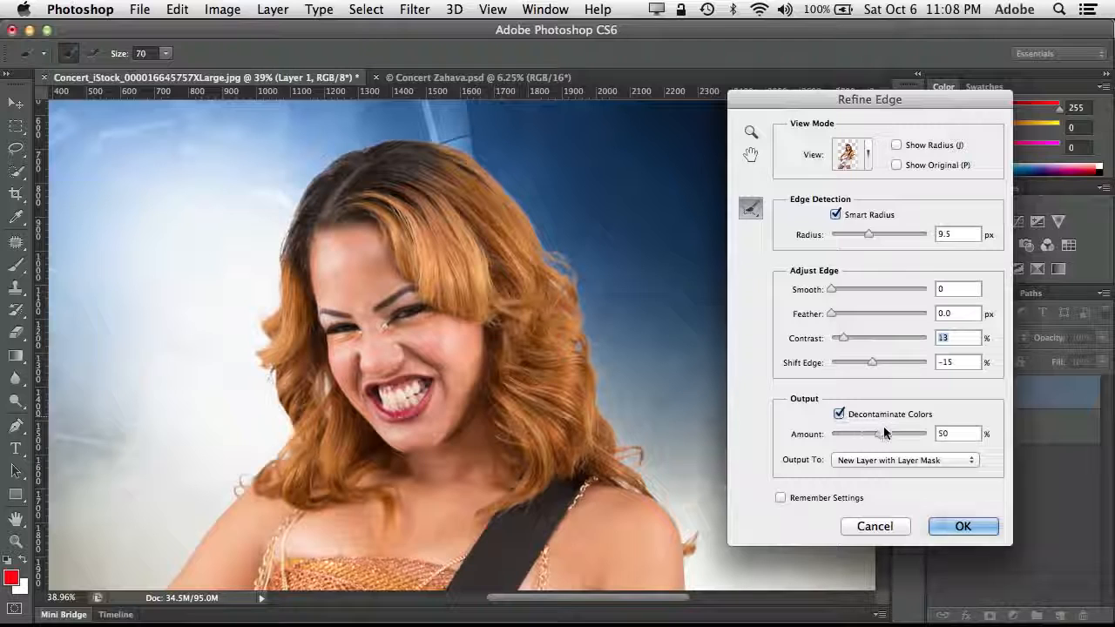
left_click_drag(880, 434, 888, 436)
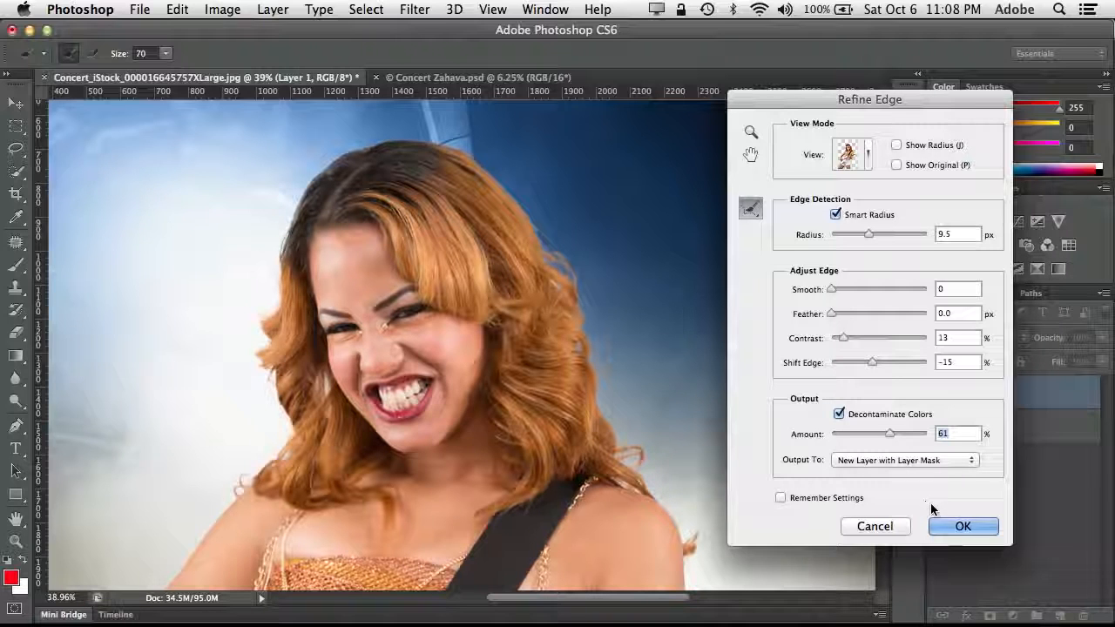
left_click(953, 527)
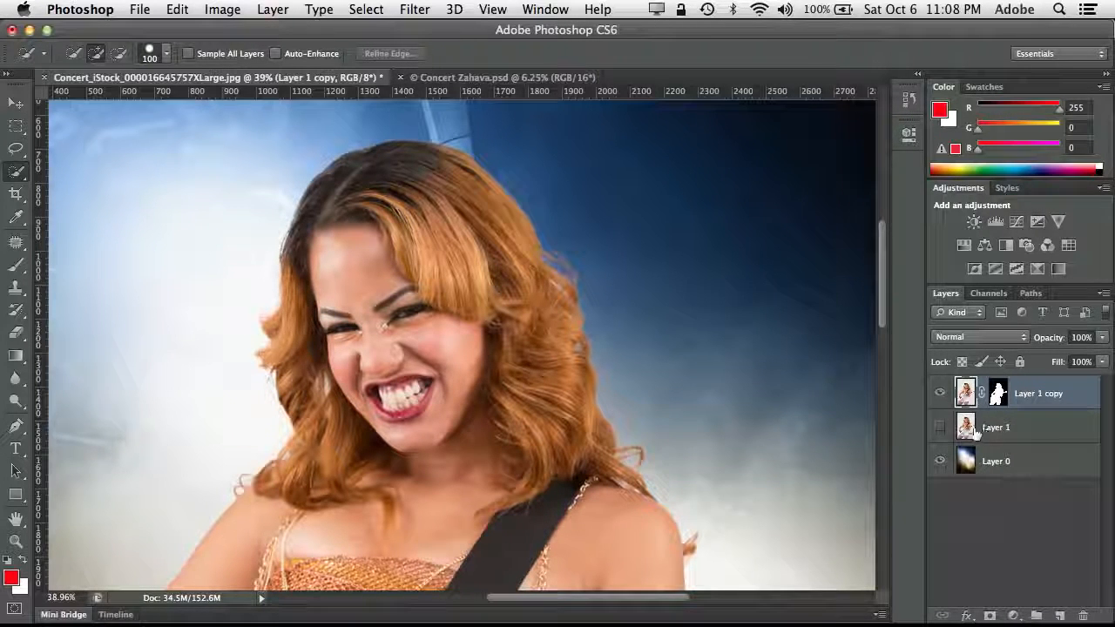
- Darken the cut-out guitarist on Layer 1 copy with an Exposure adjustment of -0.27
key("super+minus")
key("super+minus")
key("super+minus")
key("super+minus")
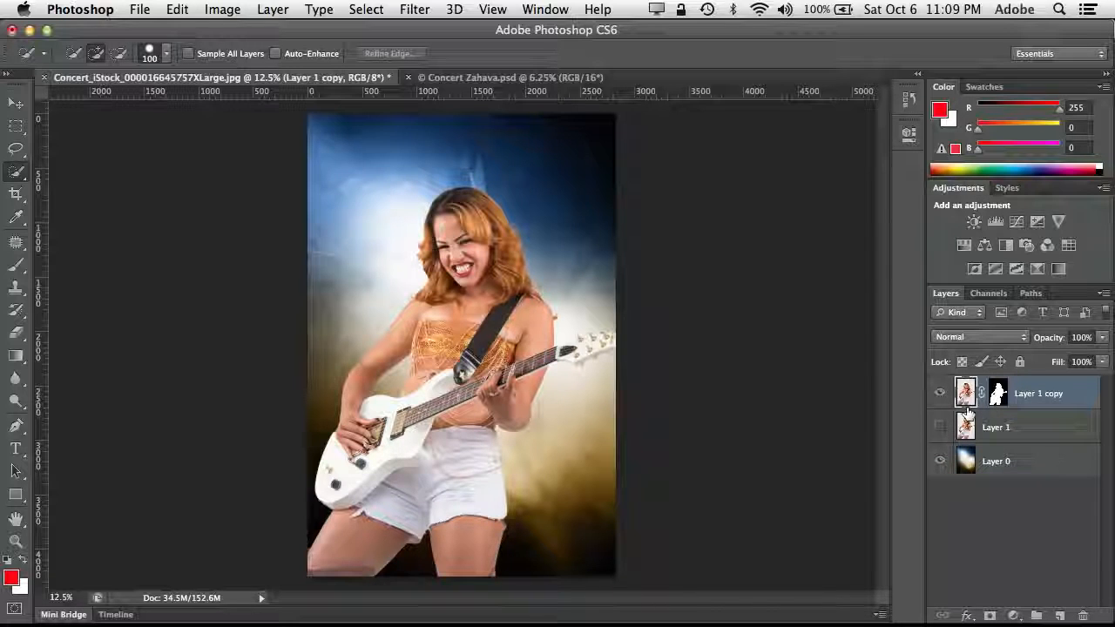
left_click(222, 9)
mouse_move(261, 63)
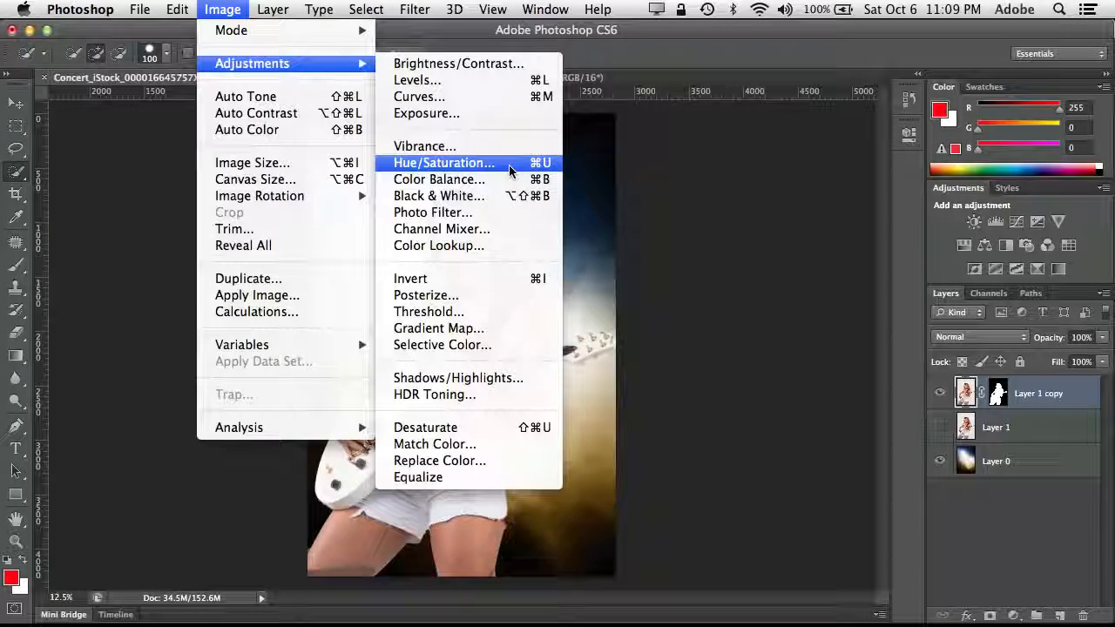
left_click(498, 113)
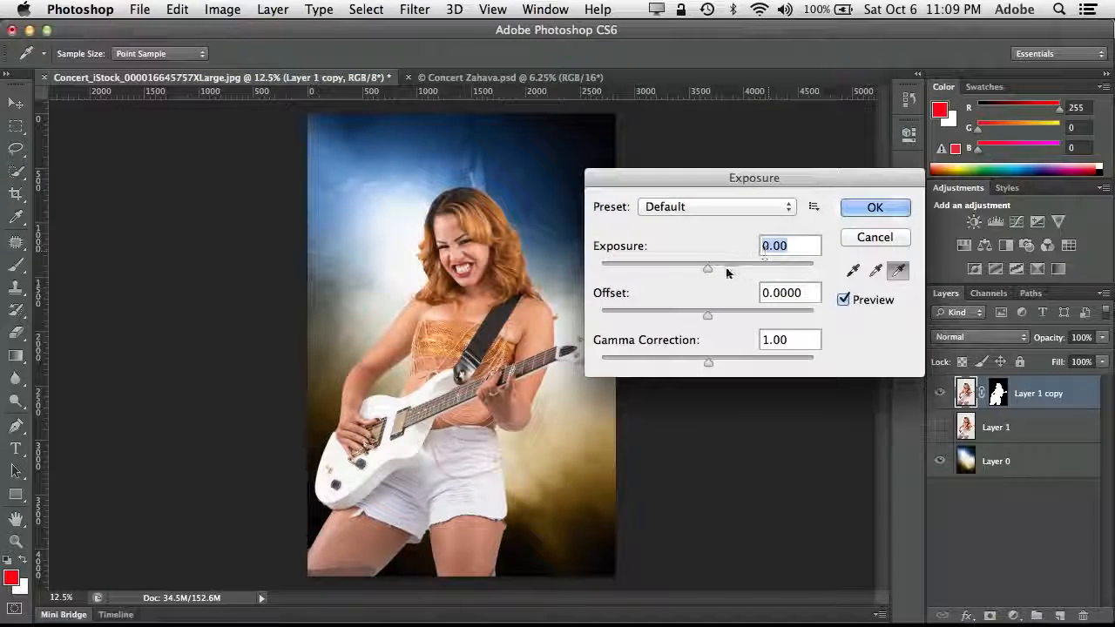
left_click_drag(710, 270, 703, 273)
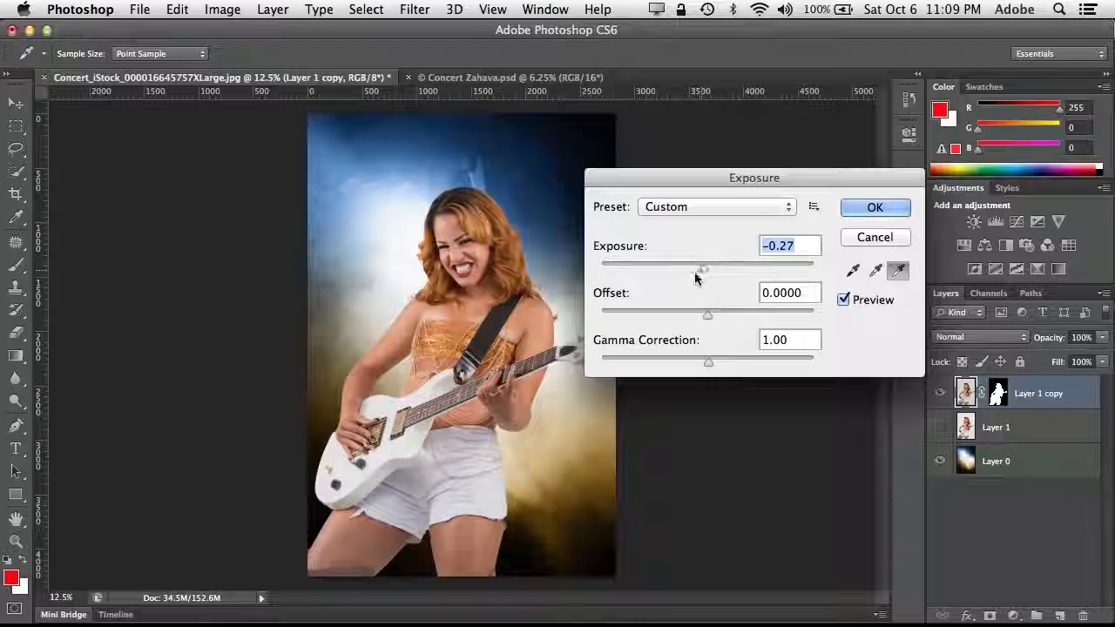
left_click(843, 204)
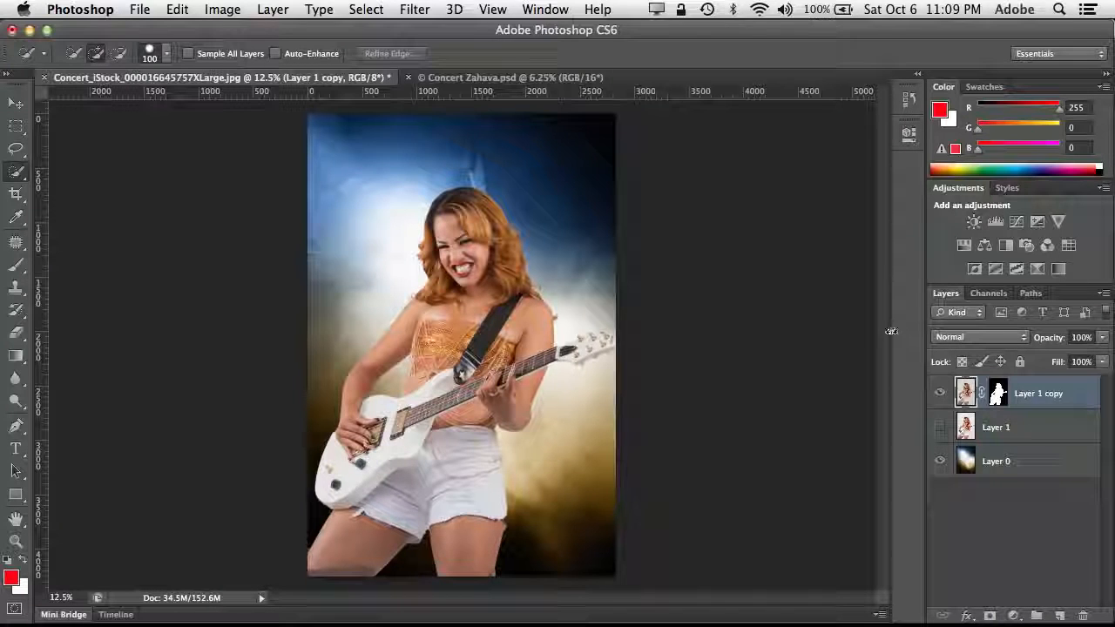
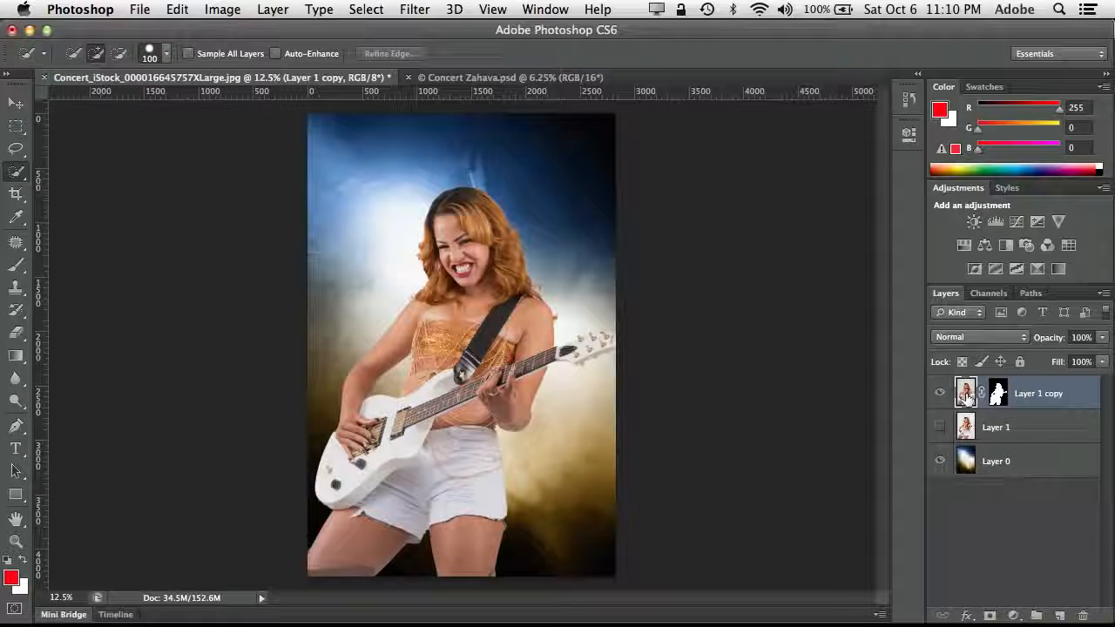
- Load the guitarist's layer mask as a selection and copy that area of the Layer 0 background to a new layer
left_click(940, 461)
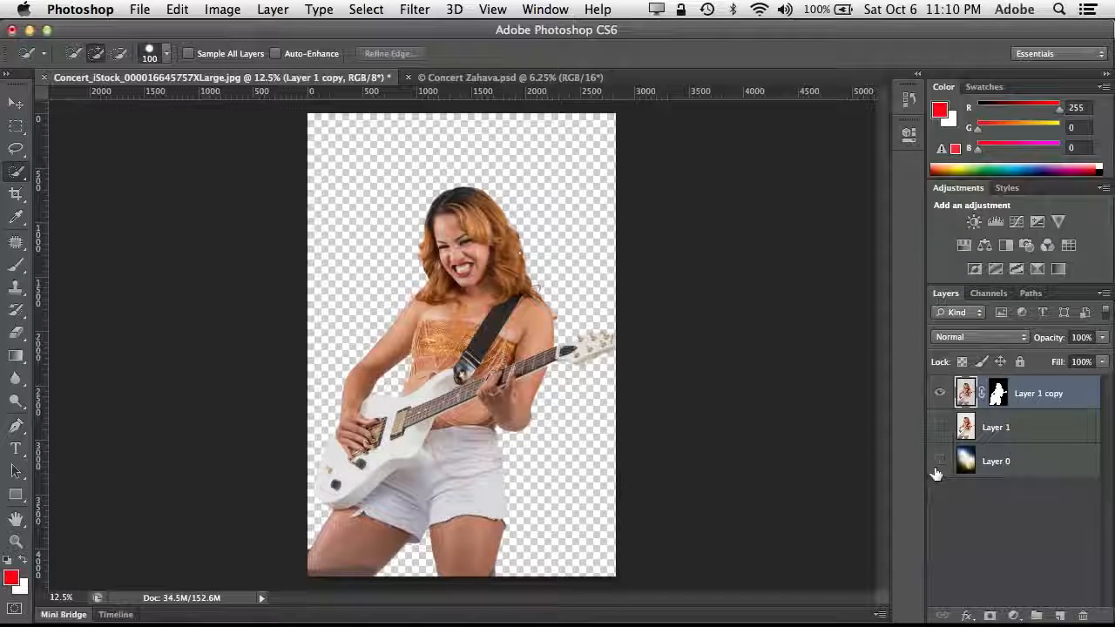
left_click(939, 462)
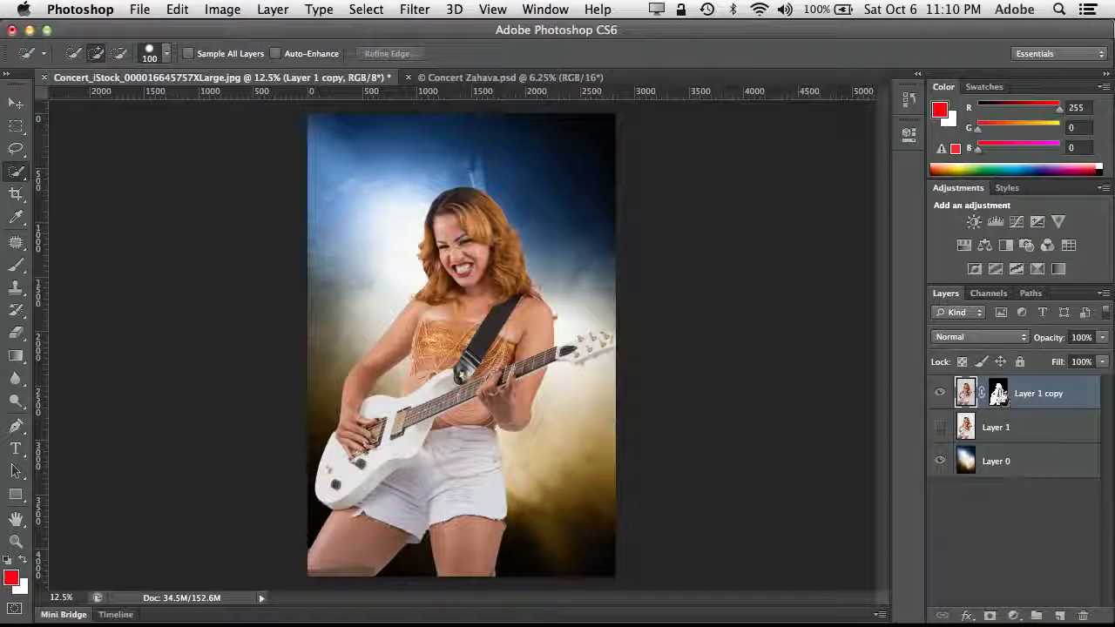
key("super")
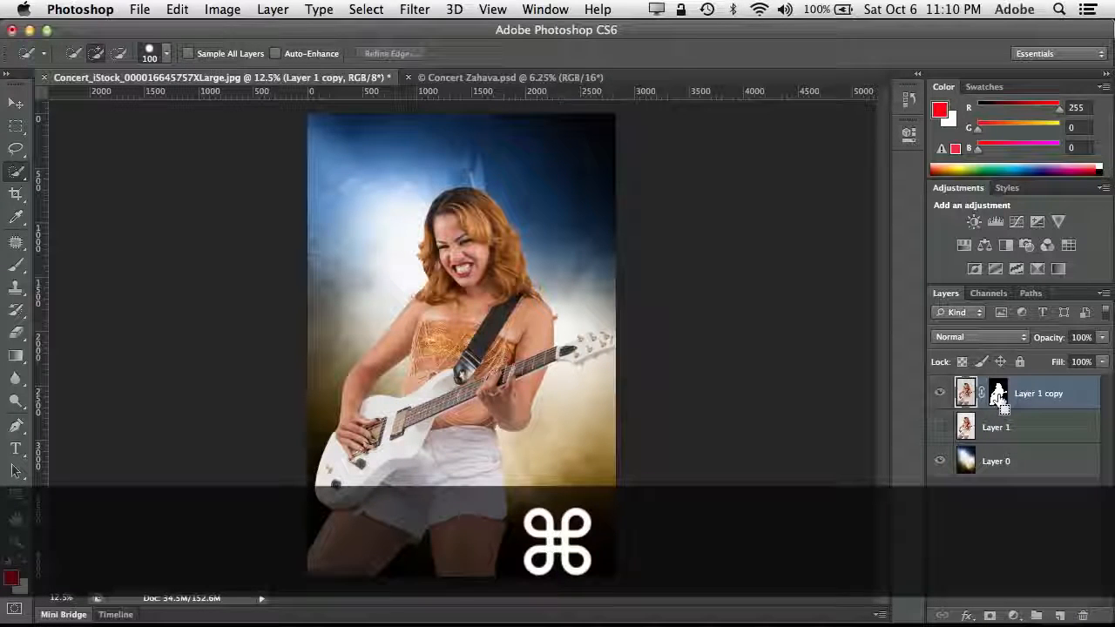
left_click(997, 396, "super")
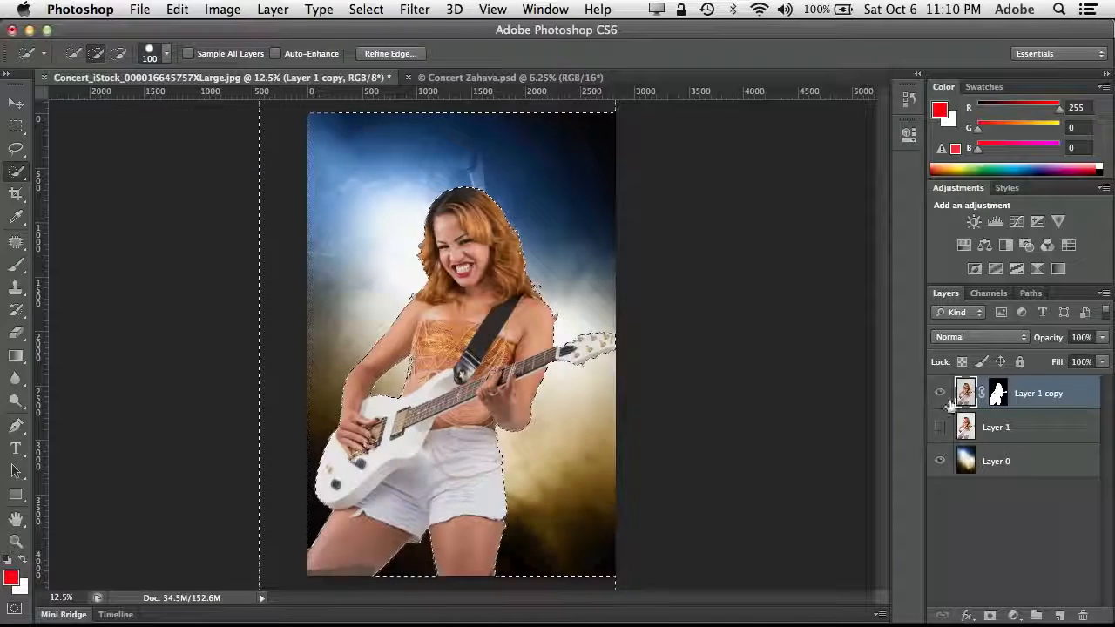
left_click(969, 464)
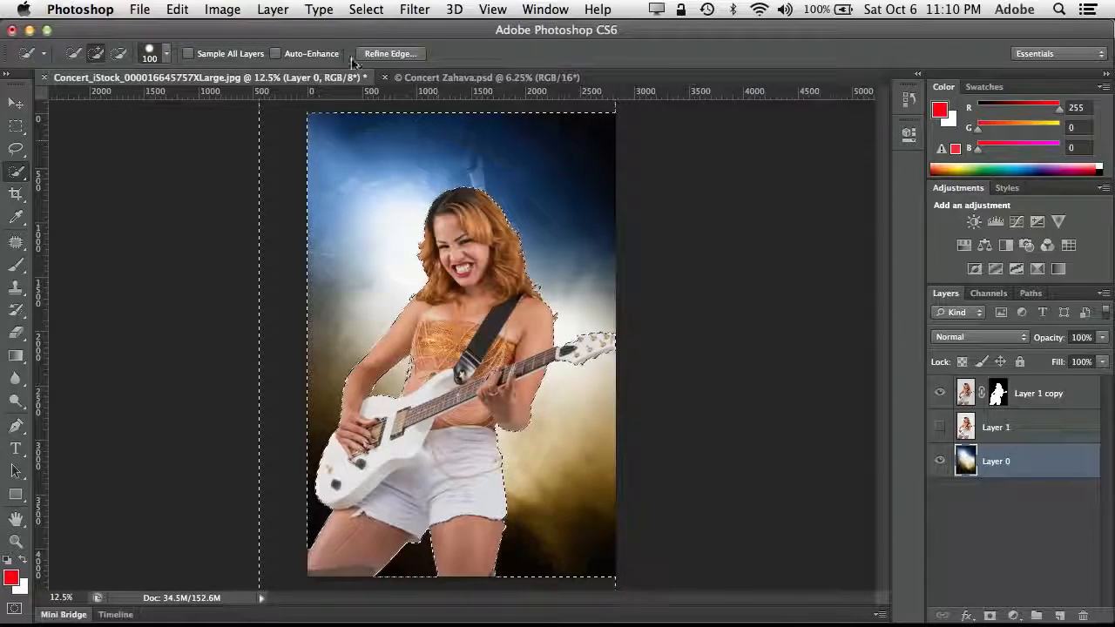
left_click(273, 10)
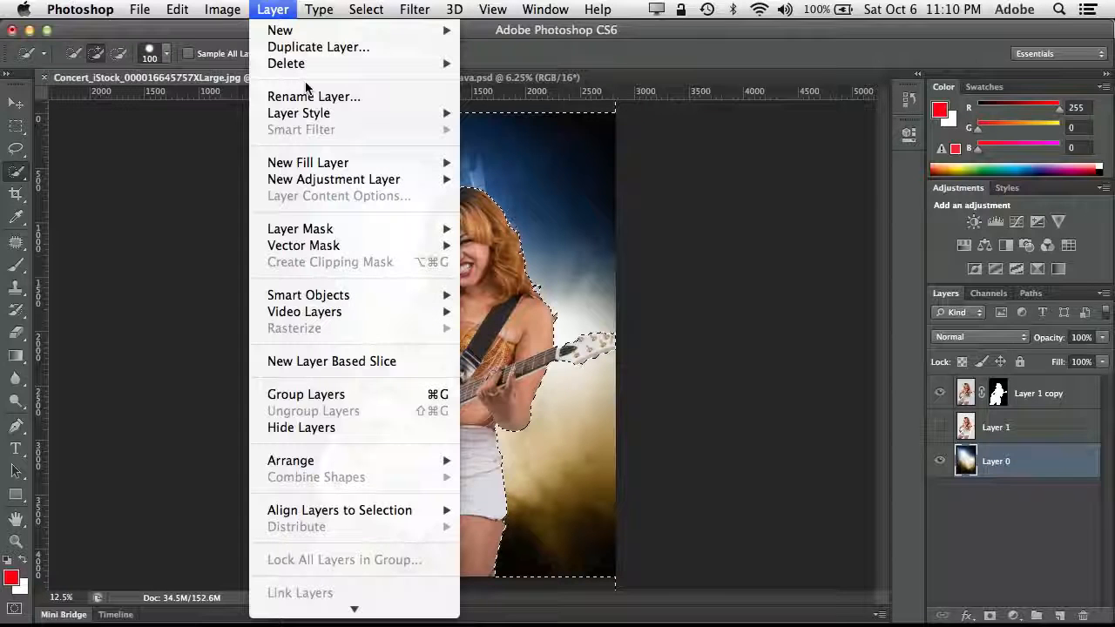
mouse_move(315, 33)
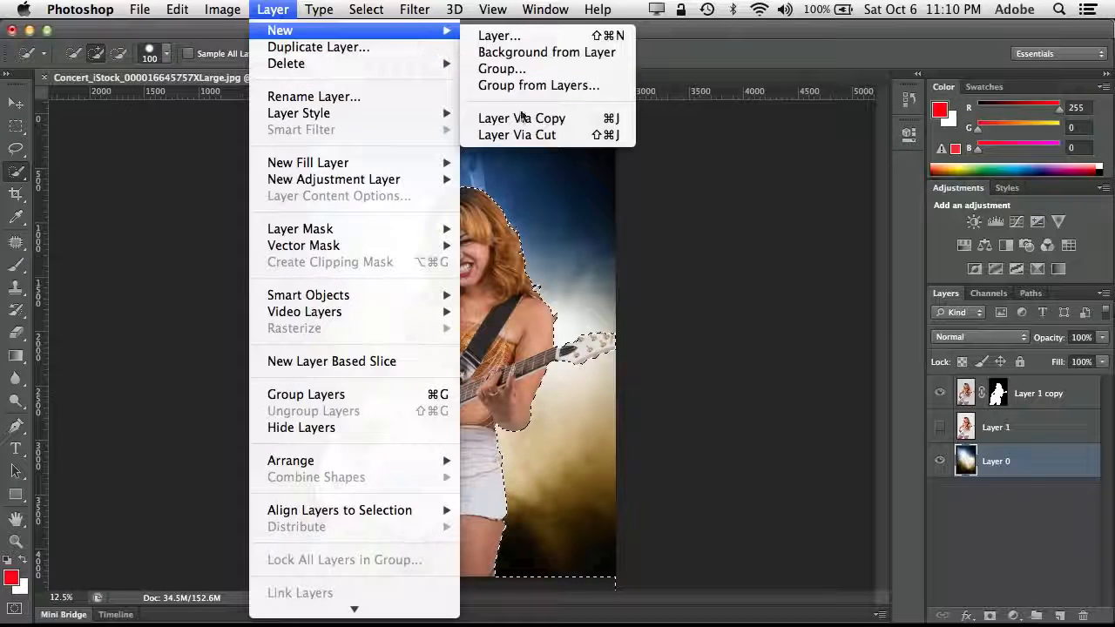
left_click(563, 119)
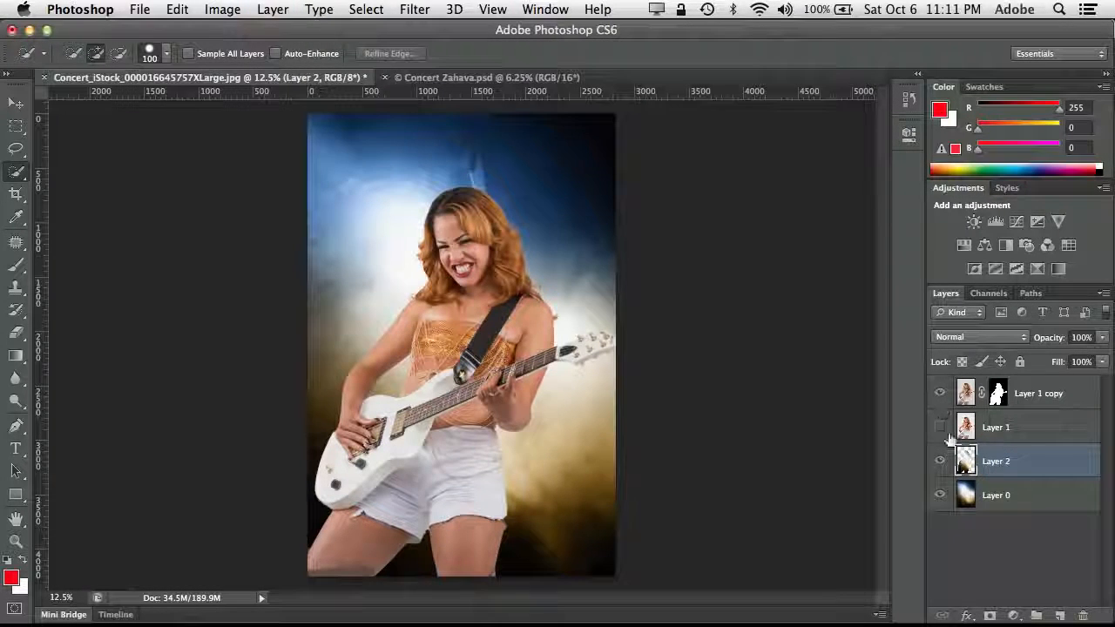
- Isolate the copied background silhouette on Layer 2 to inspect it, and make the concert background and guitarist visible again
left_click(940, 495)
left_click(941, 393)
left_click(941, 392)
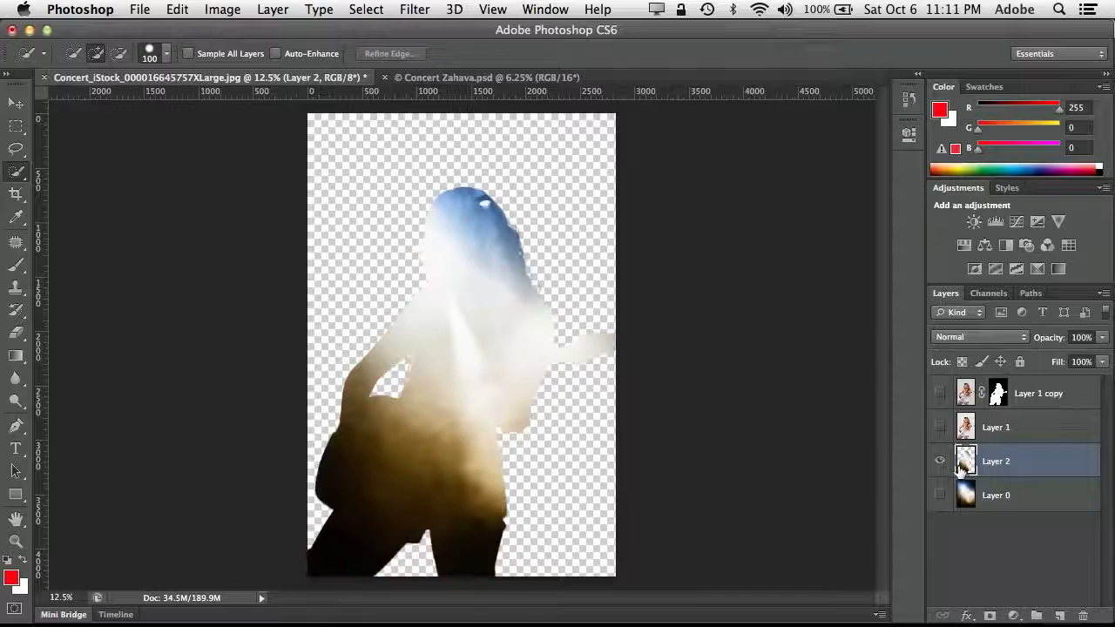
left_click(940, 495)
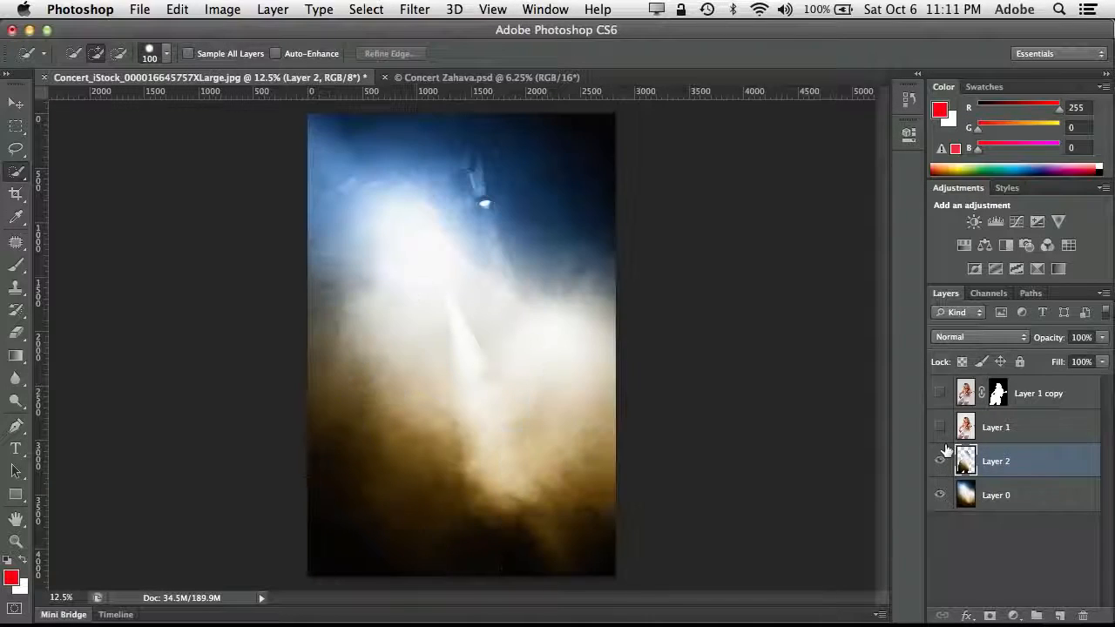
left_click(939, 393)
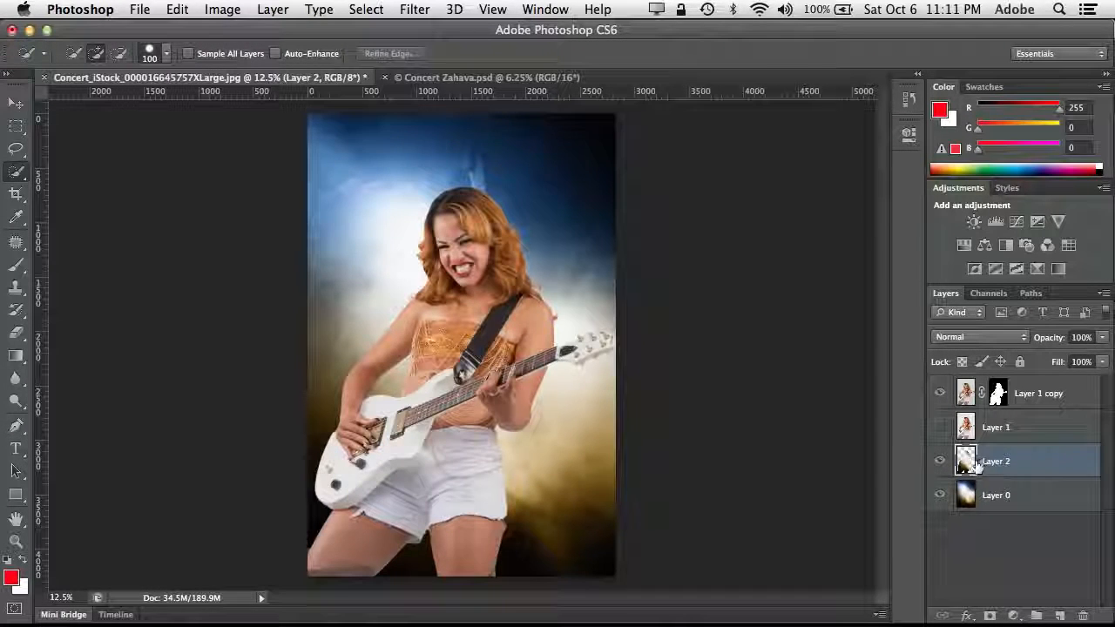
- Move Layer 2 above the guitarist, set its blend mode to Color and lower its opacity to 20%
left_click_drag(975, 466, 958, 383)
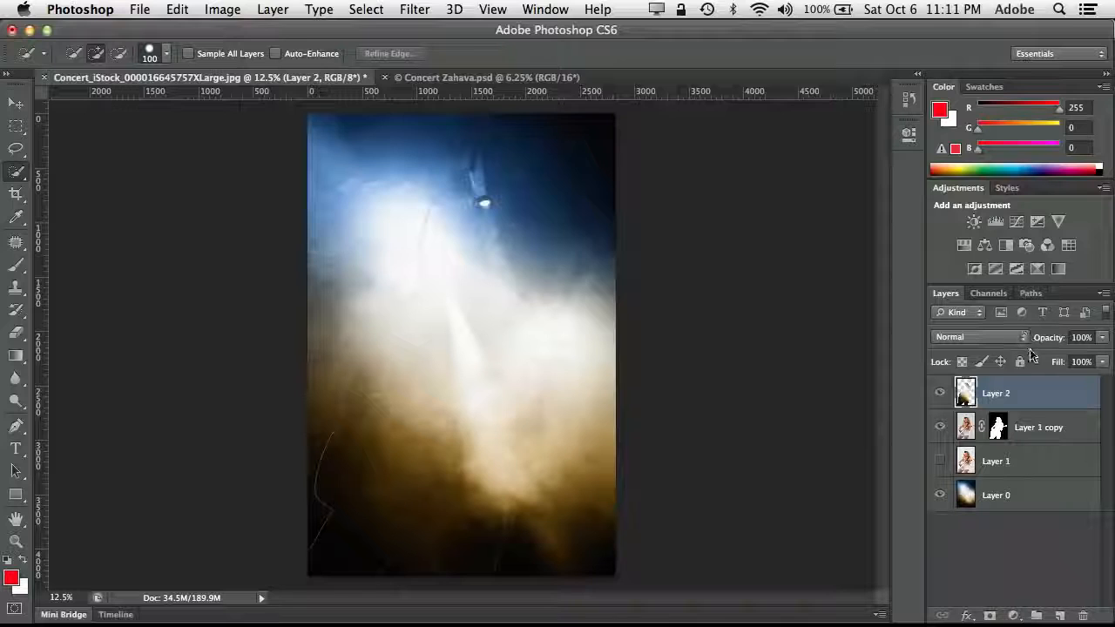
left_click(1001, 337)
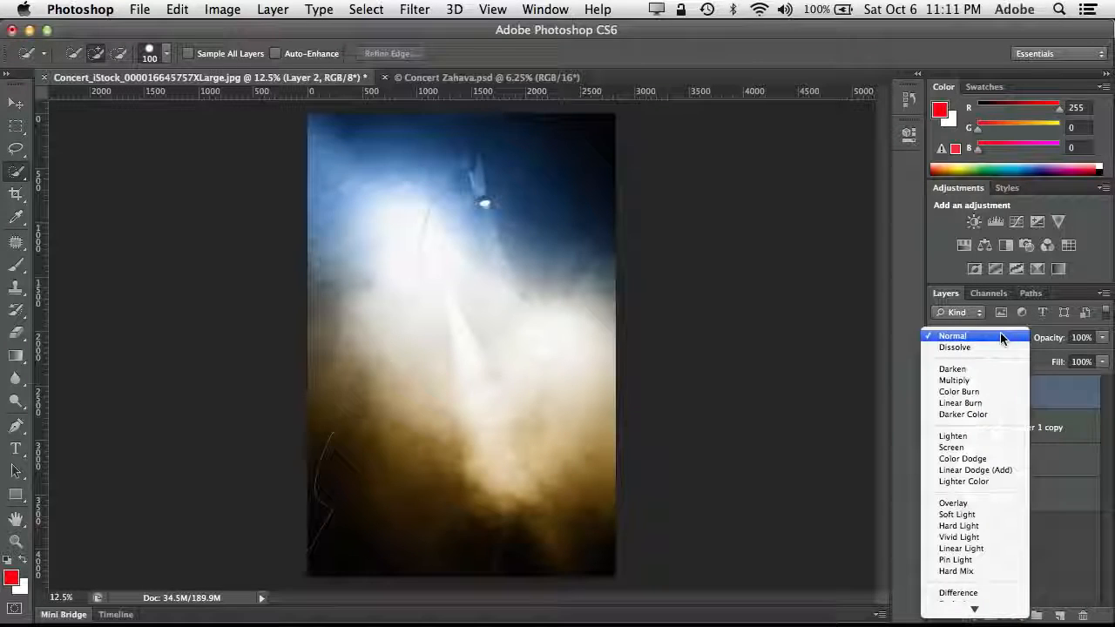
left_click(999, 337)
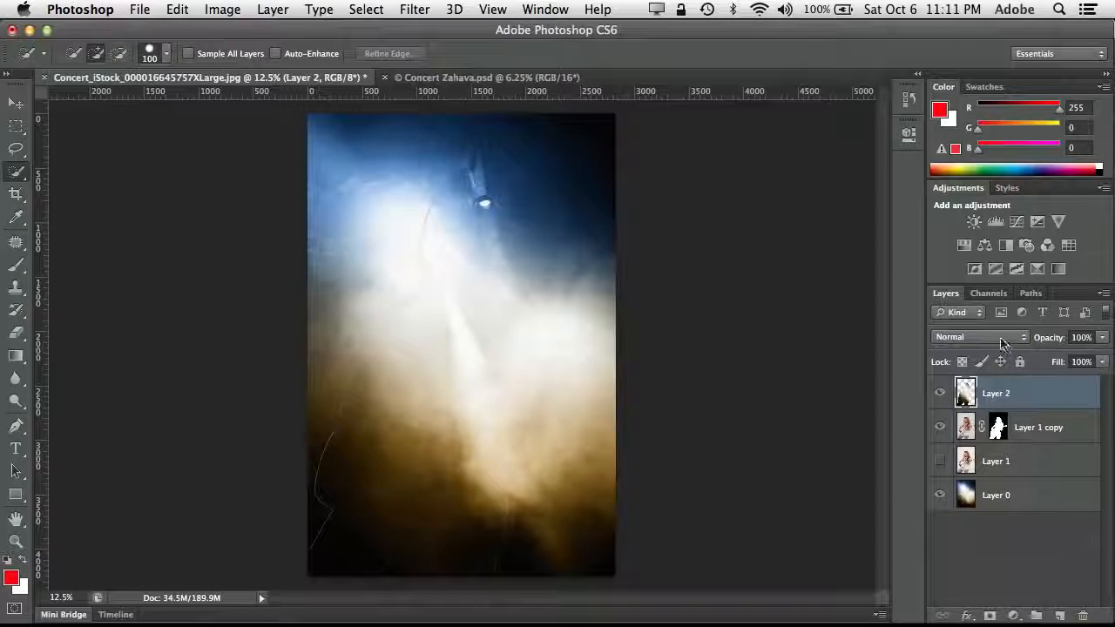
left_click(999, 339)
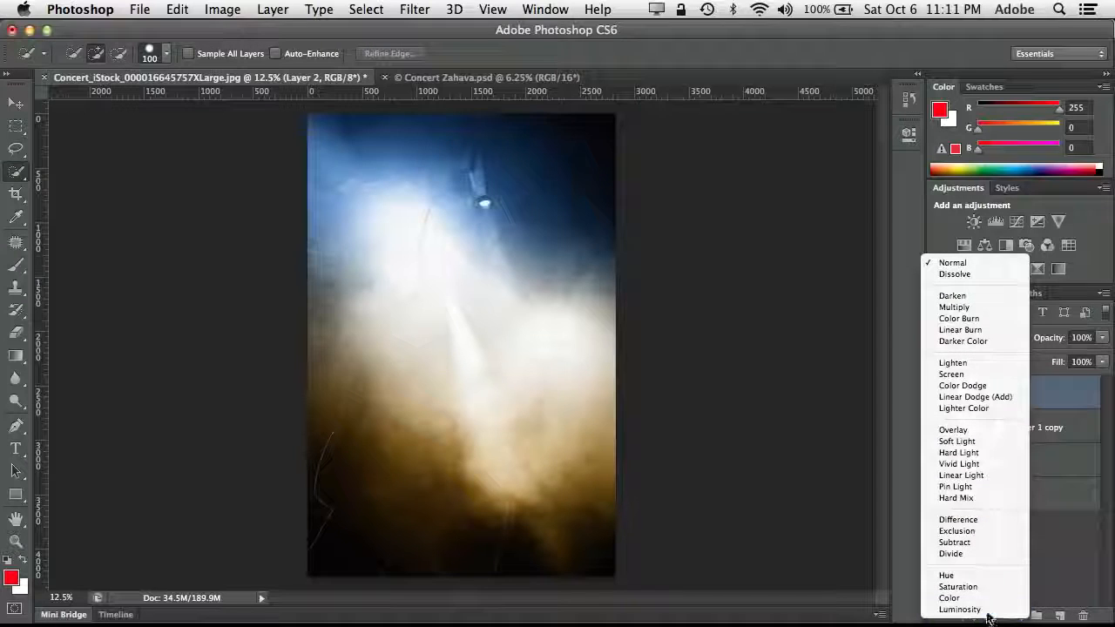
left_click(958, 598)
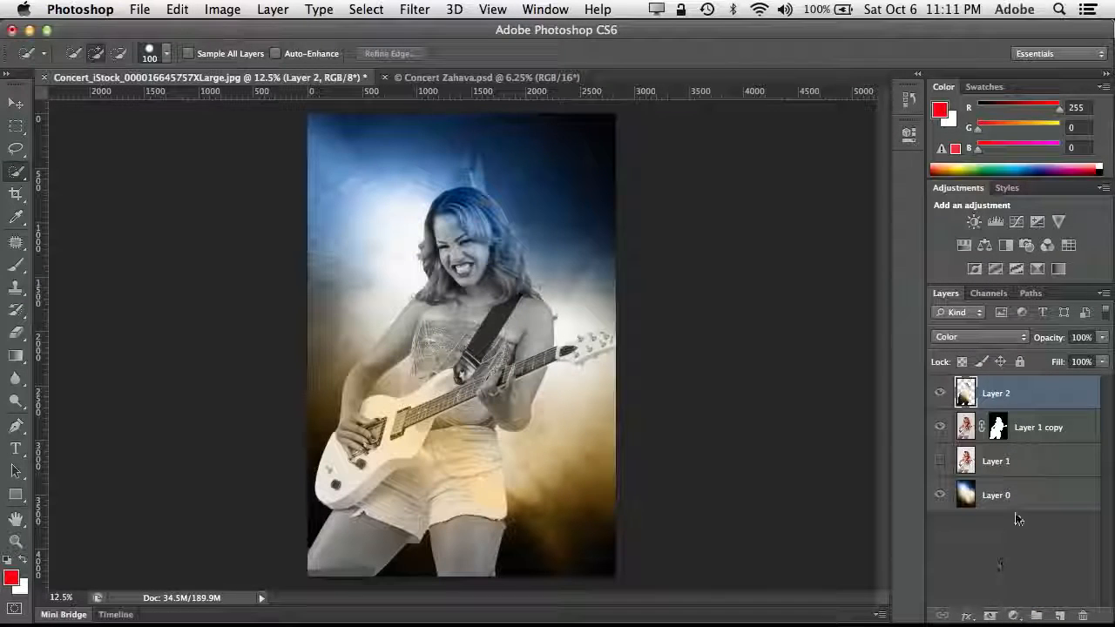
mouse_move(1050, 339)
left_mouse_down()
mouse_move(1031, 342)
mouse_move(1043, 343)
left_mouse_up()
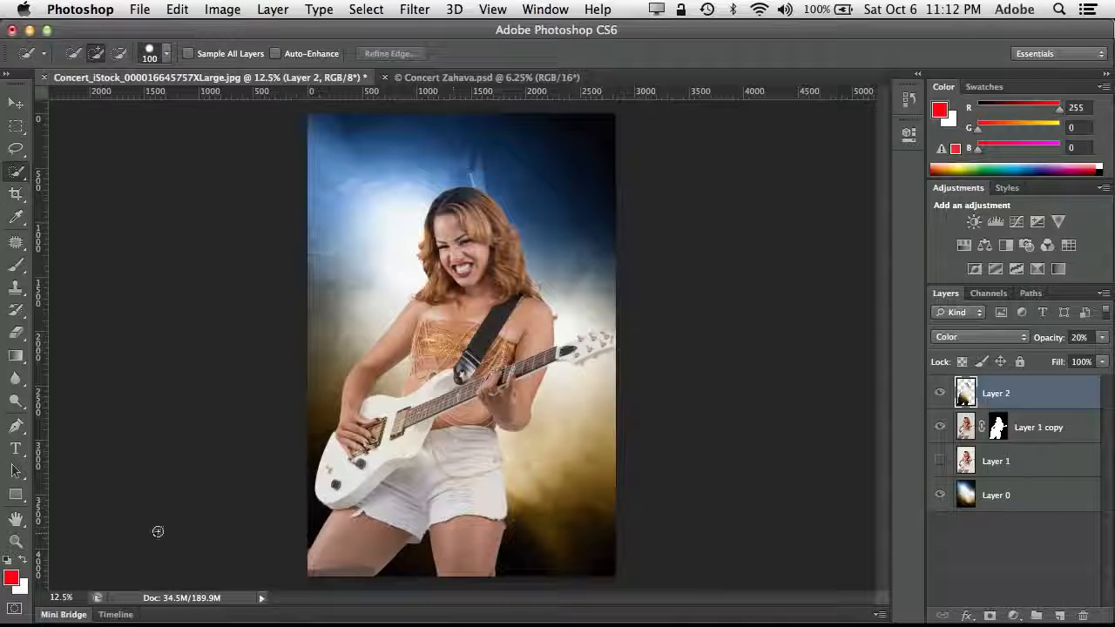
- Open the Cowgirl and Monument Valley images from the PS Beginner folder and collapse the file browser
left_click(64, 614)
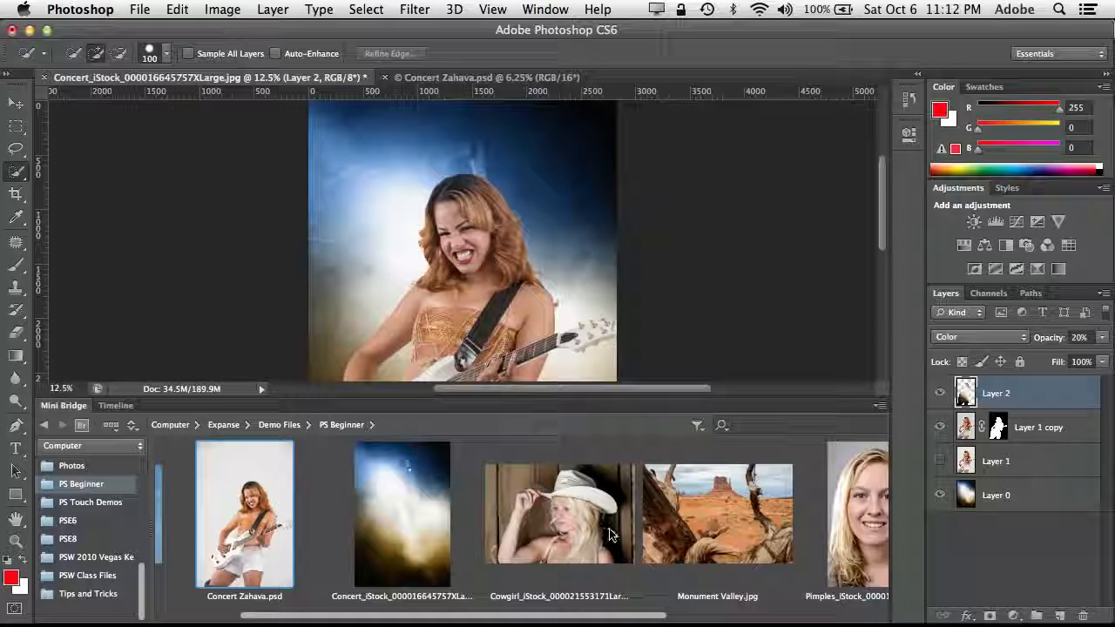
left_click(573, 534)
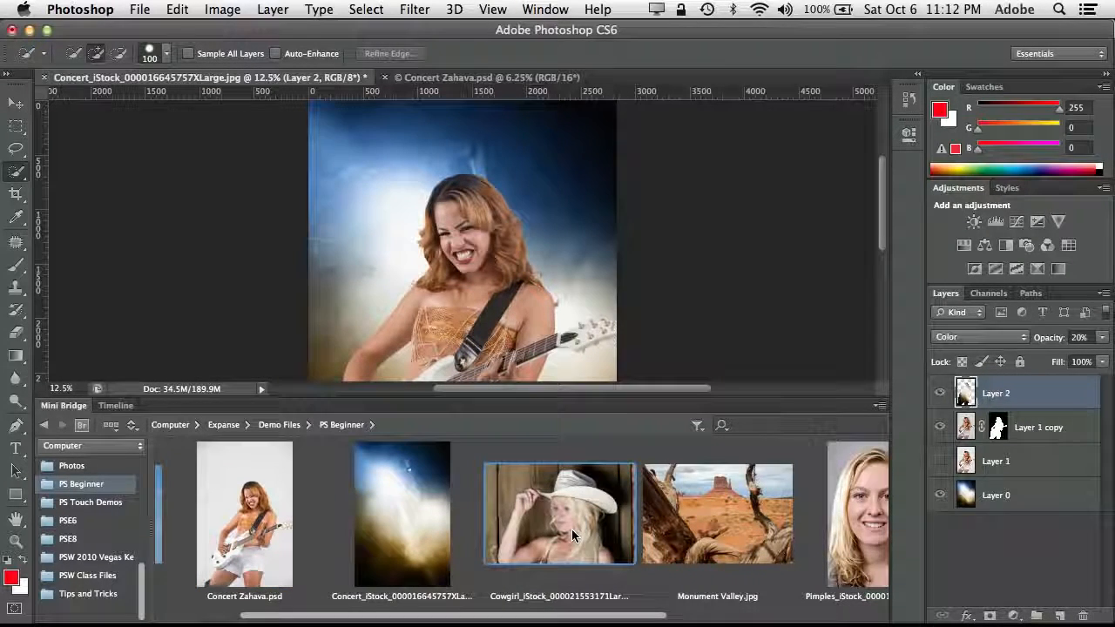
key("Return")
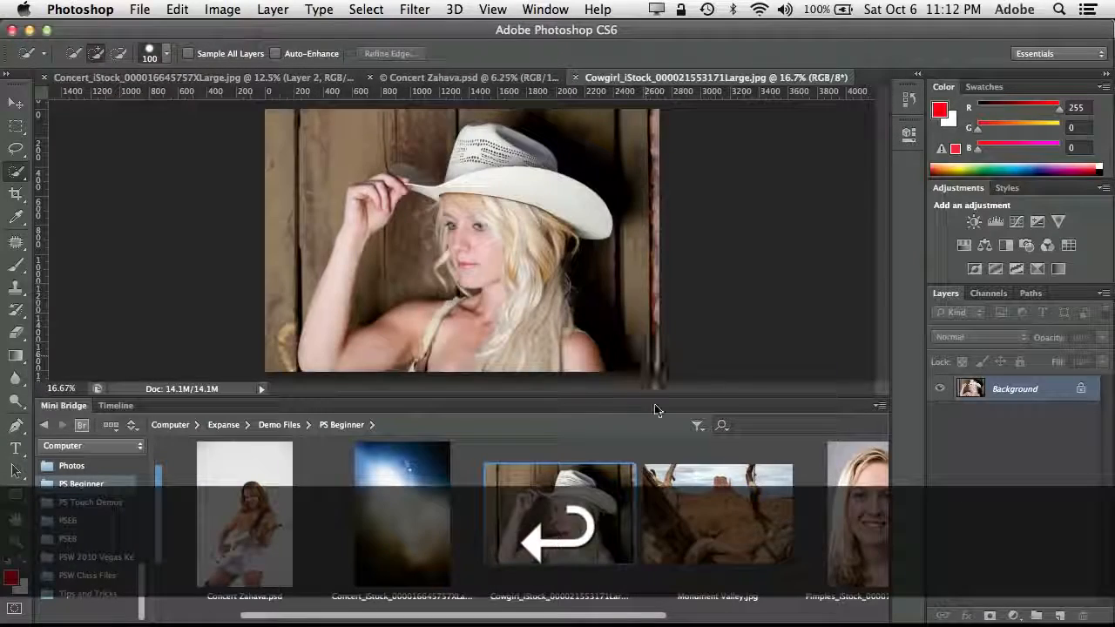
left_click(702, 512)
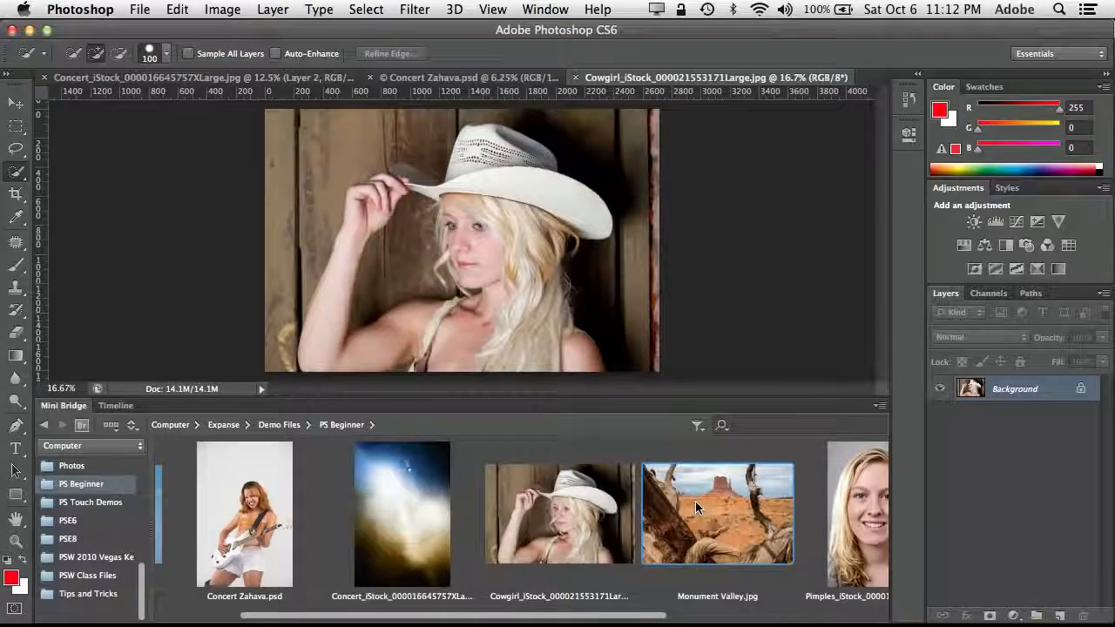
key("Return")
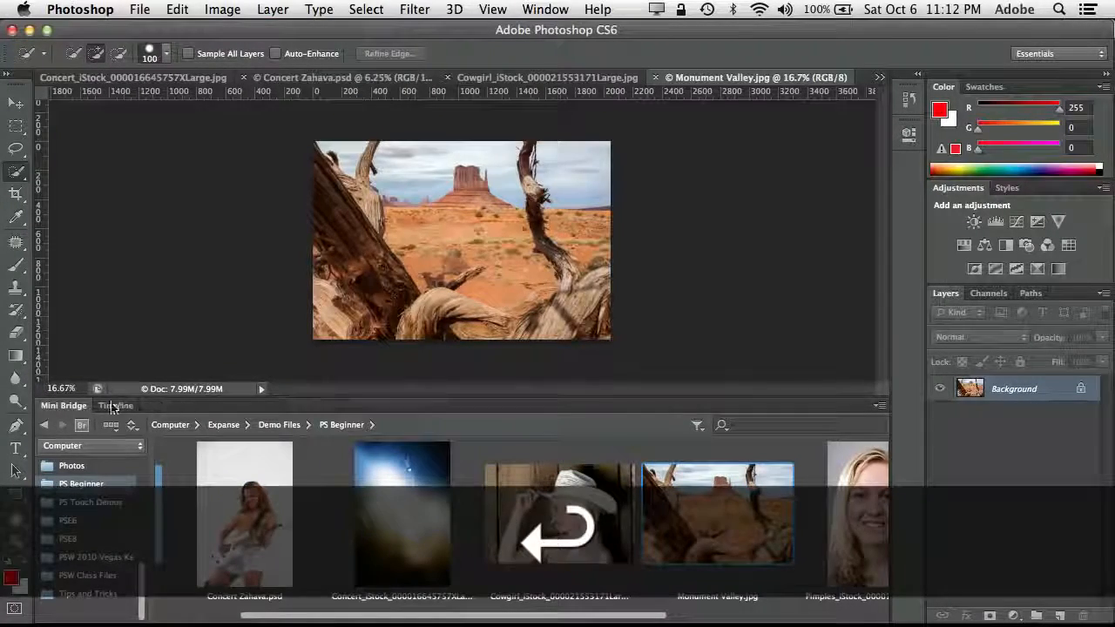
double_click(77, 408)
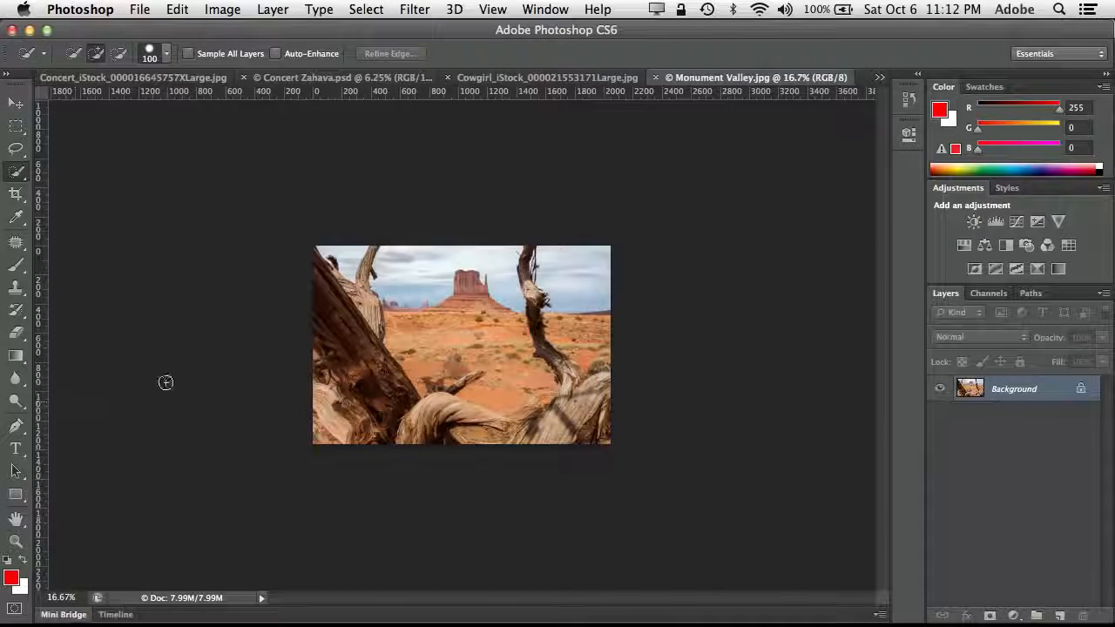
- Check the cowgirl photo's edges up close, then copy the Monument Valley image into the Cowgirl document as a new layer, accepting the color profile conversion
left_click(547, 79)
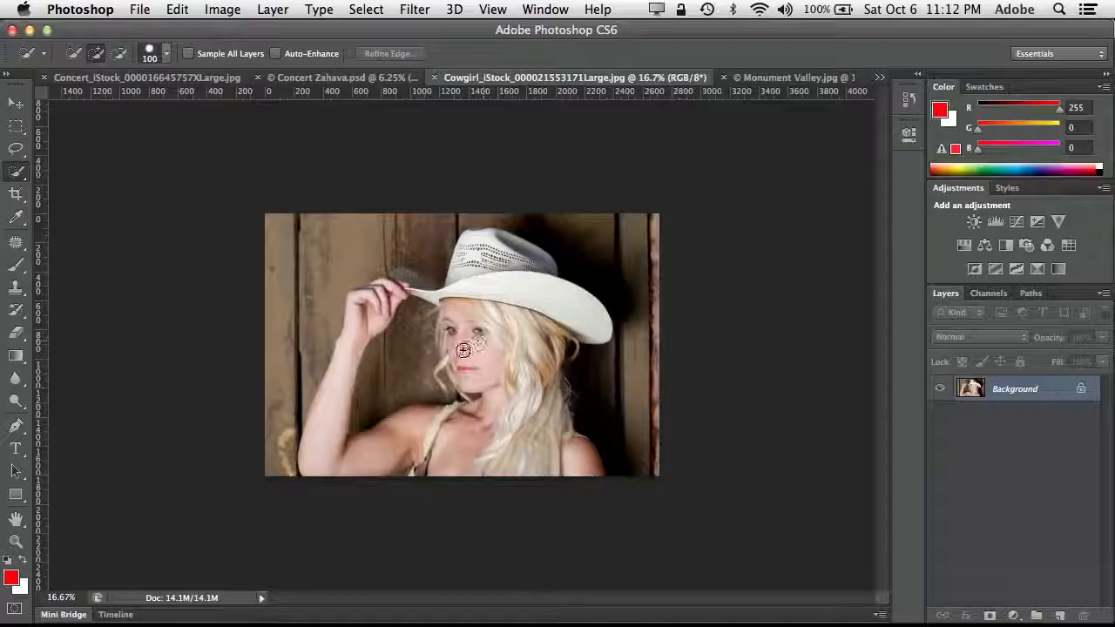
key("z")
left_click_drag(462, 349, 510, 392)
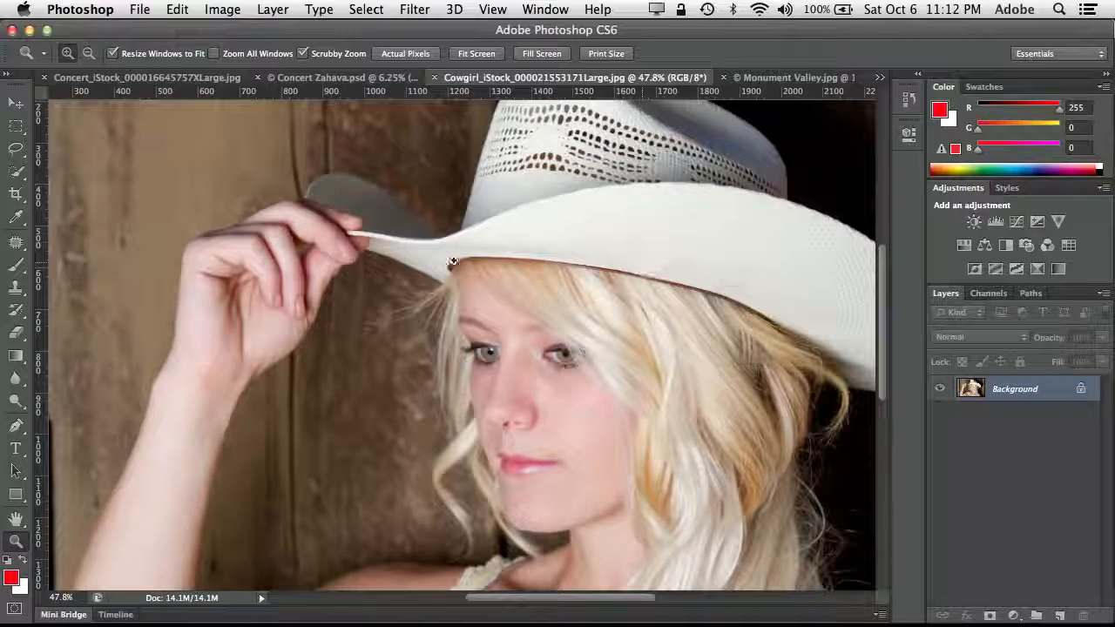
key("super+minus")
key("super+minus")
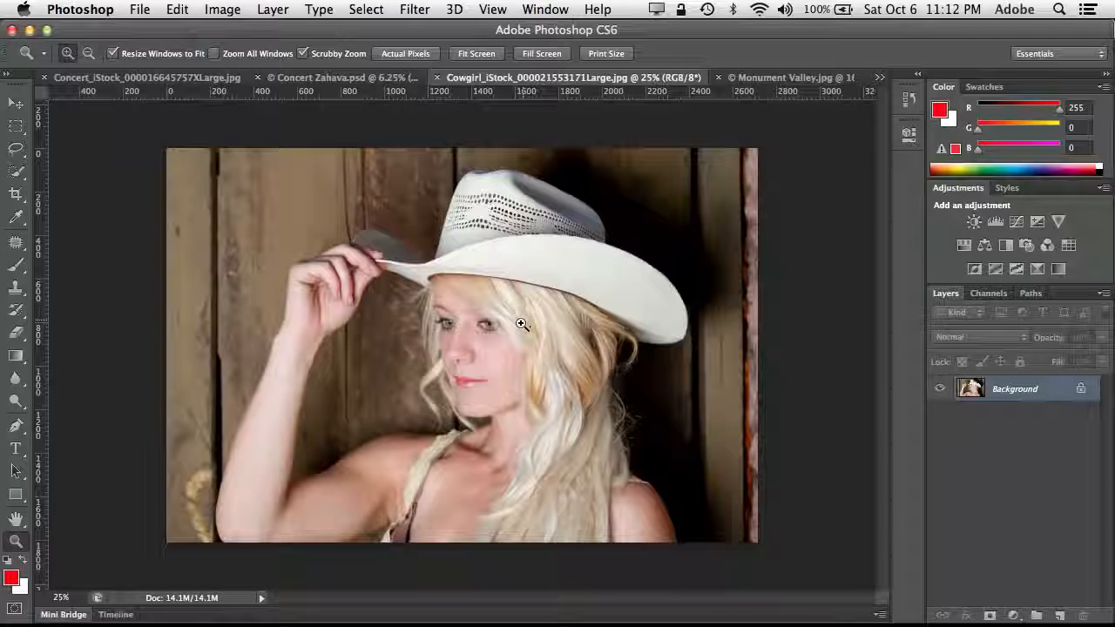
left_click(772, 80)
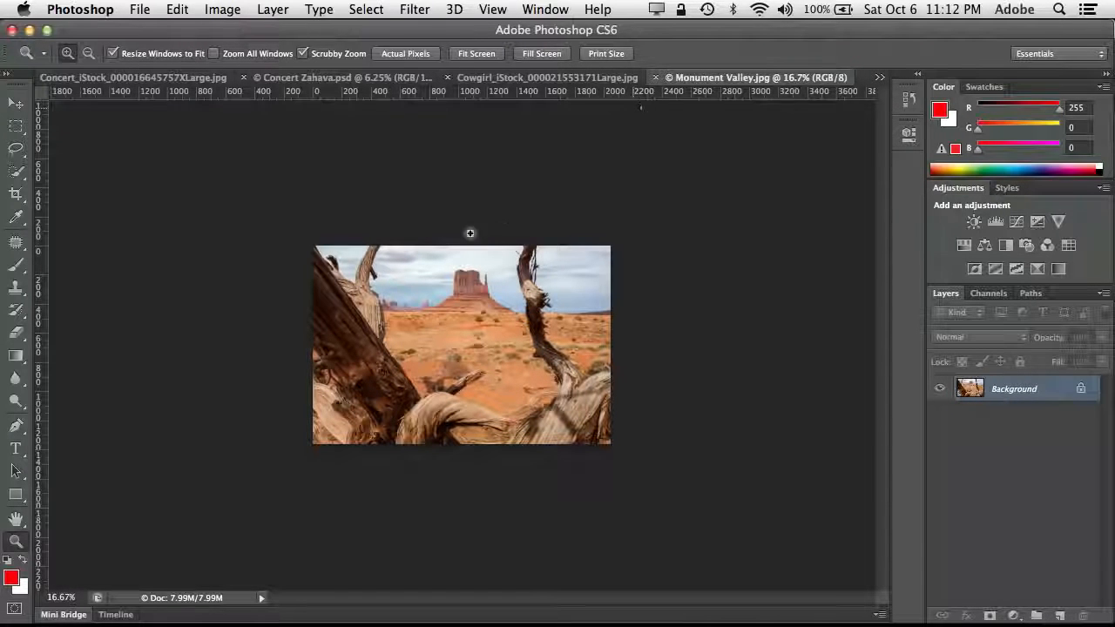
left_click(15, 103)
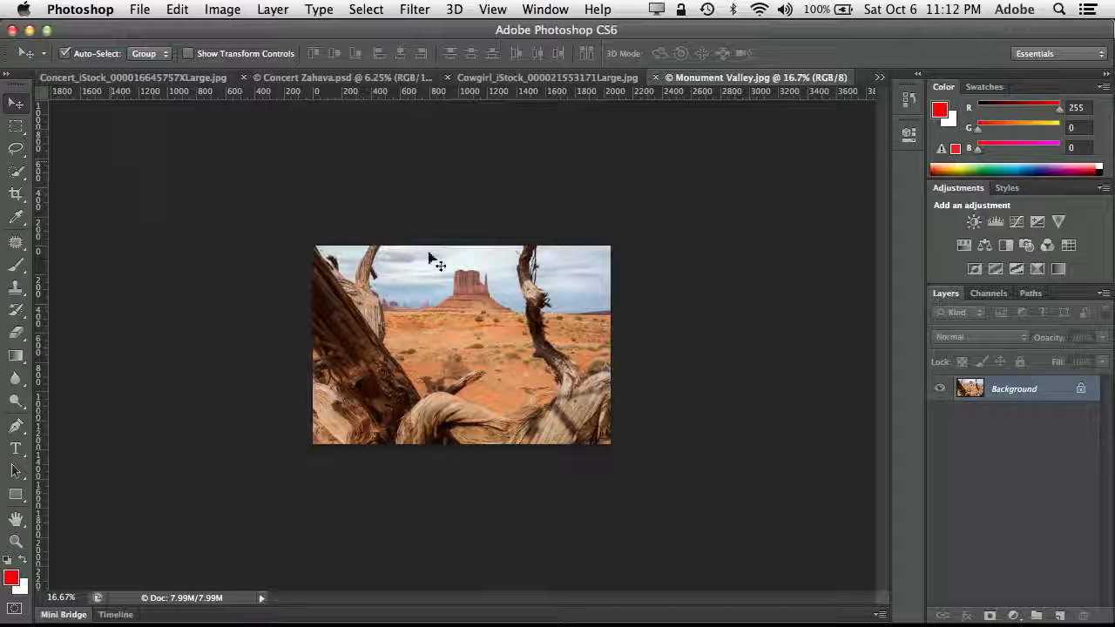
left_click_drag(497, 366, 478, 331)
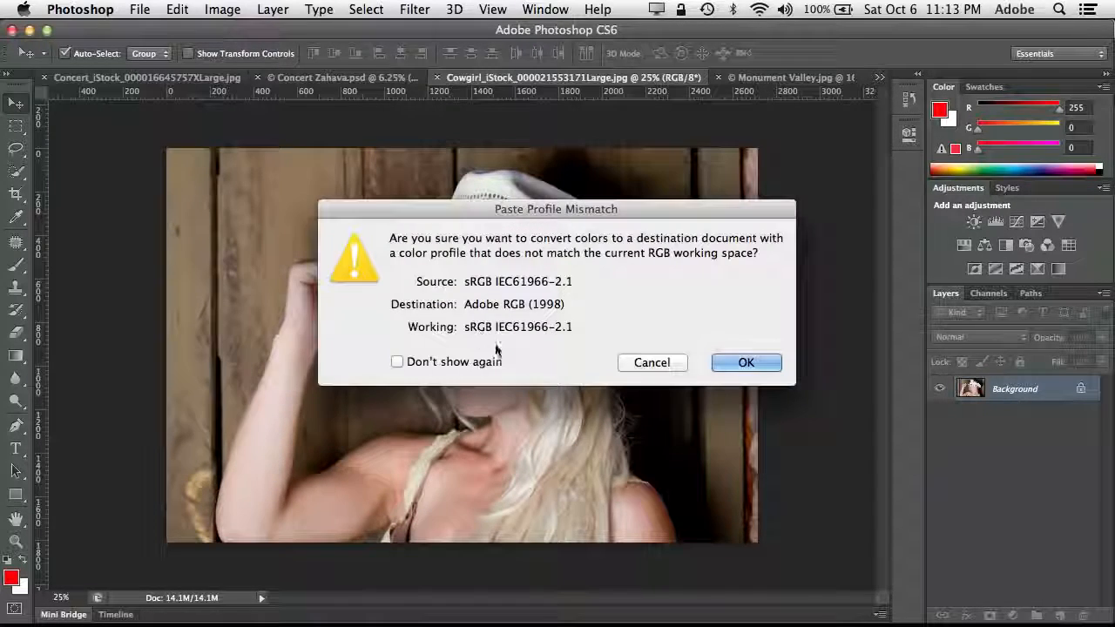
left_click(745, 363)
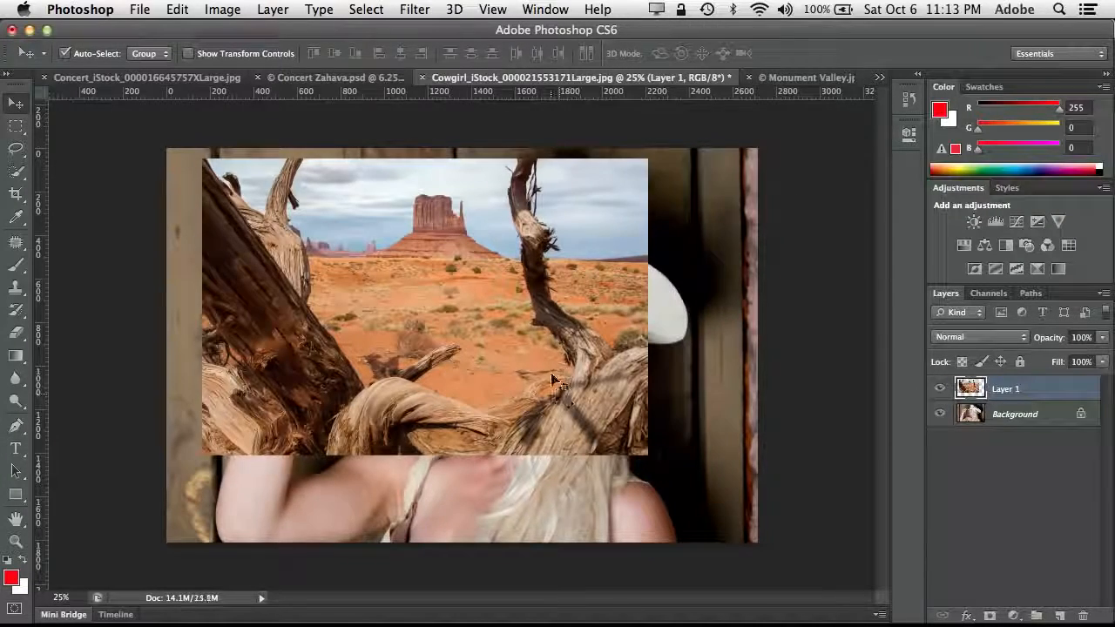
- Align the Monument Valley layer with the canvas's upper-left corner and scale it proportionally to about 134.8% so it covers the whole canvas
left_click_drag(551, 381, 516, 368)
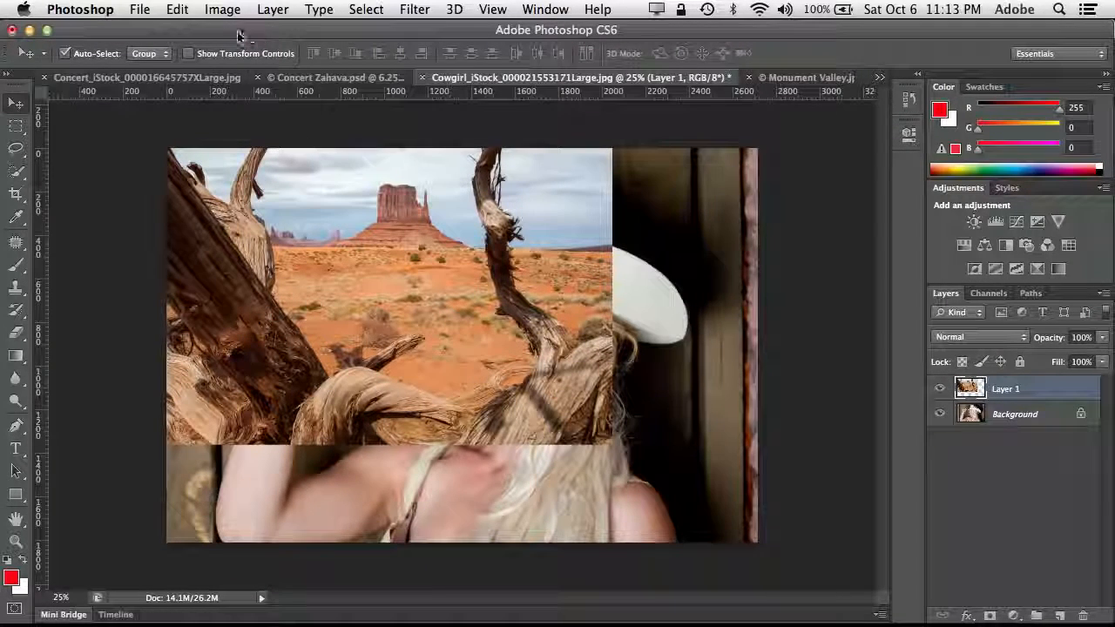
left_click(178, 10)
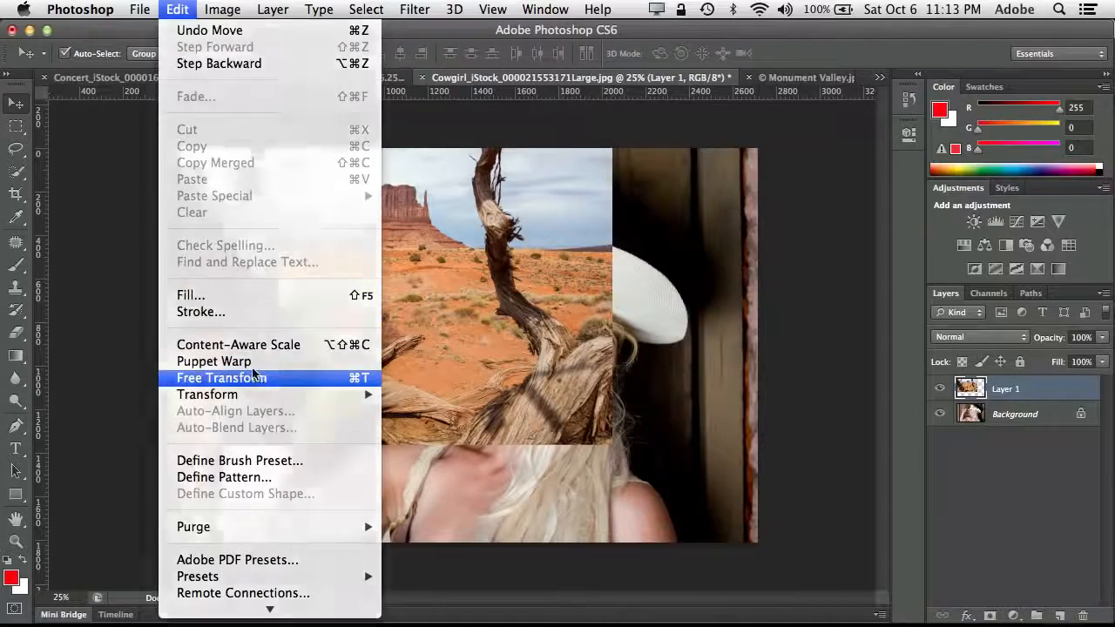
left_click(252, 374)
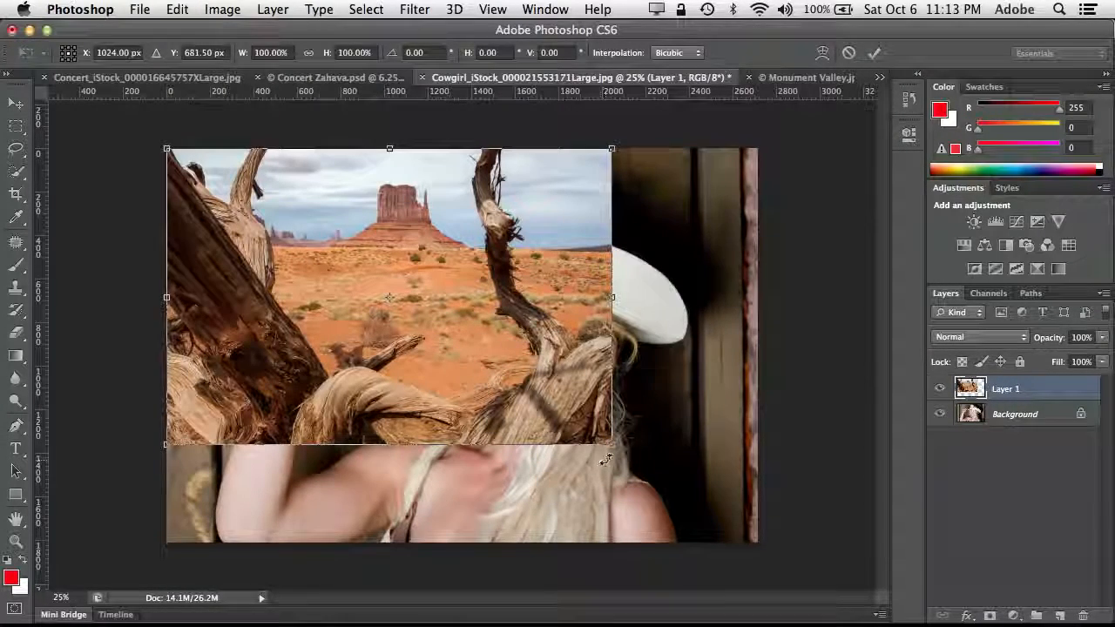
key("shift")
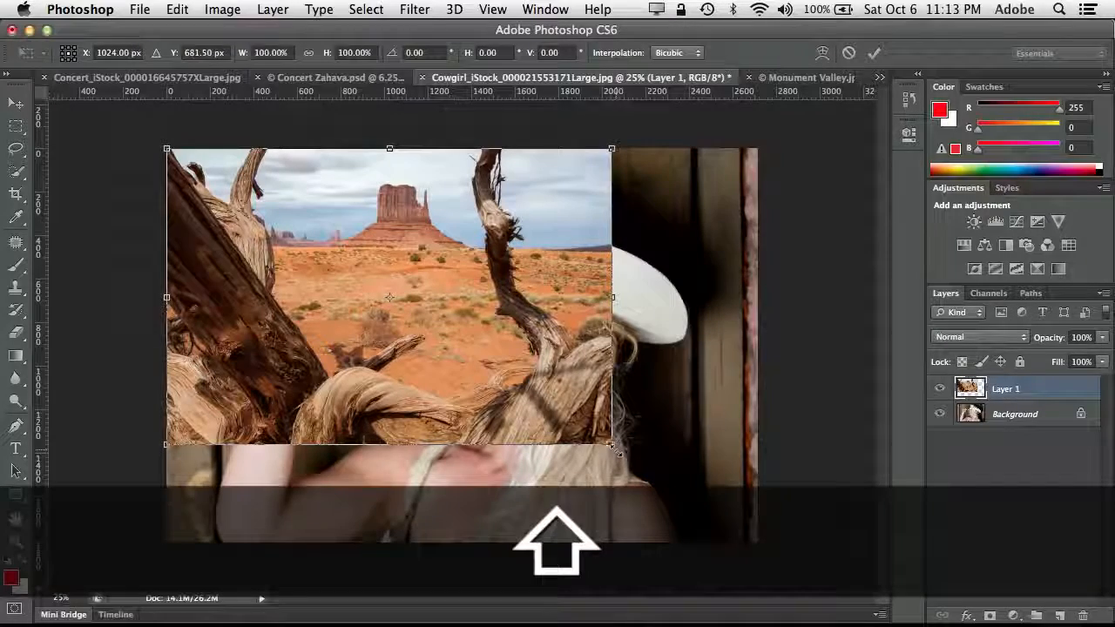
left_click_drag(612, 444, 766, 548)
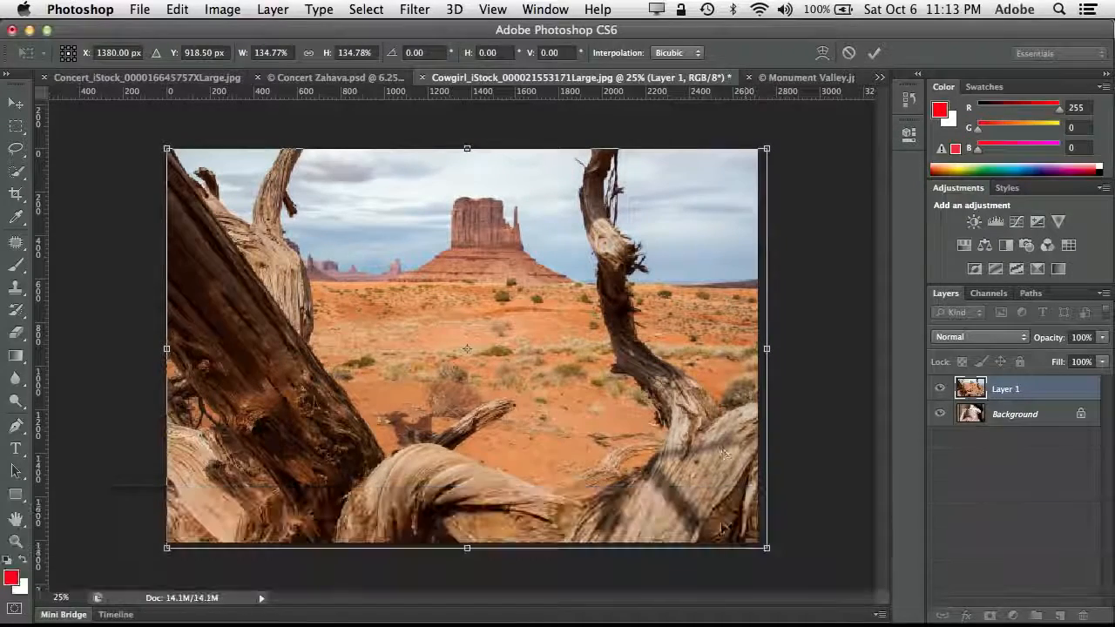
left_click(874, 53)
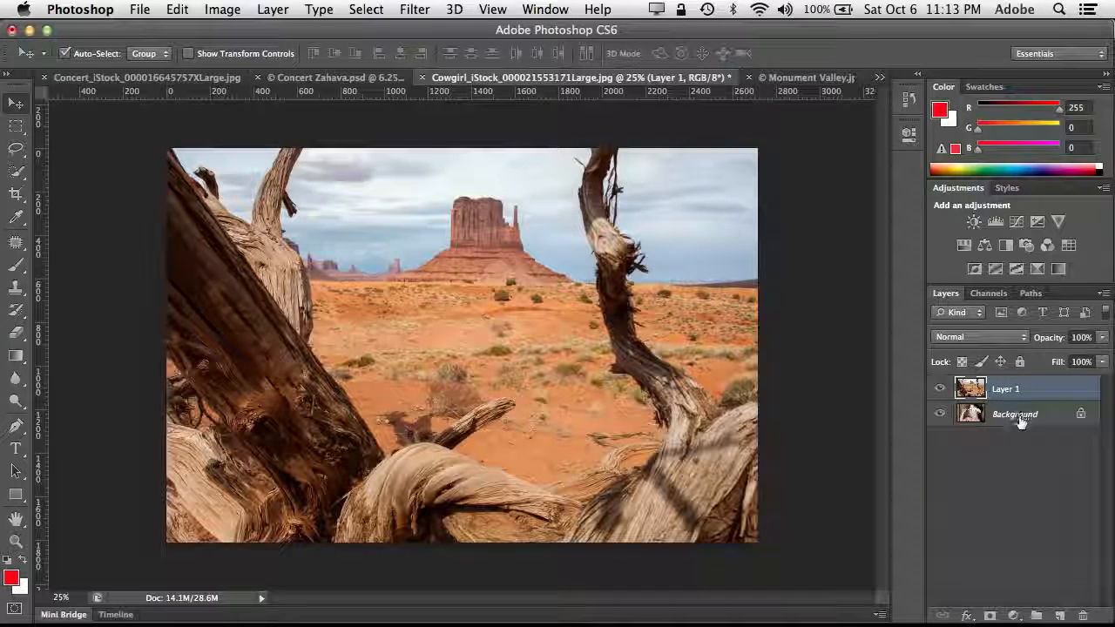
mouse_move(1045, 417)
left_mouse_down()
mouse_move(1038, 373)
mouse_move(1044, 418)
left_mouse_up()
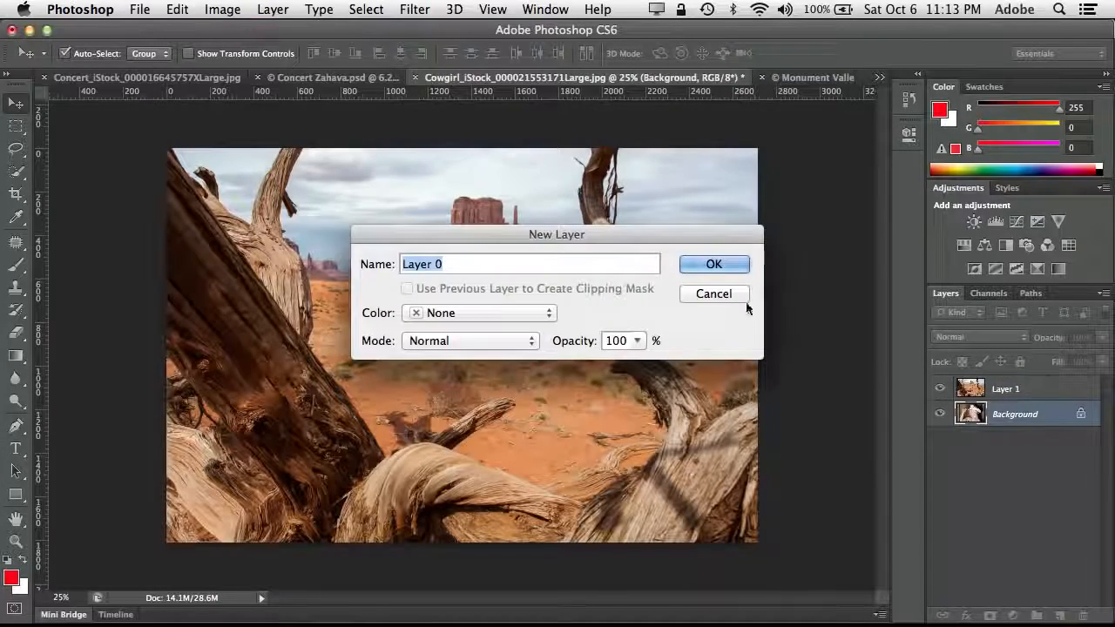
left_click(719, 293)
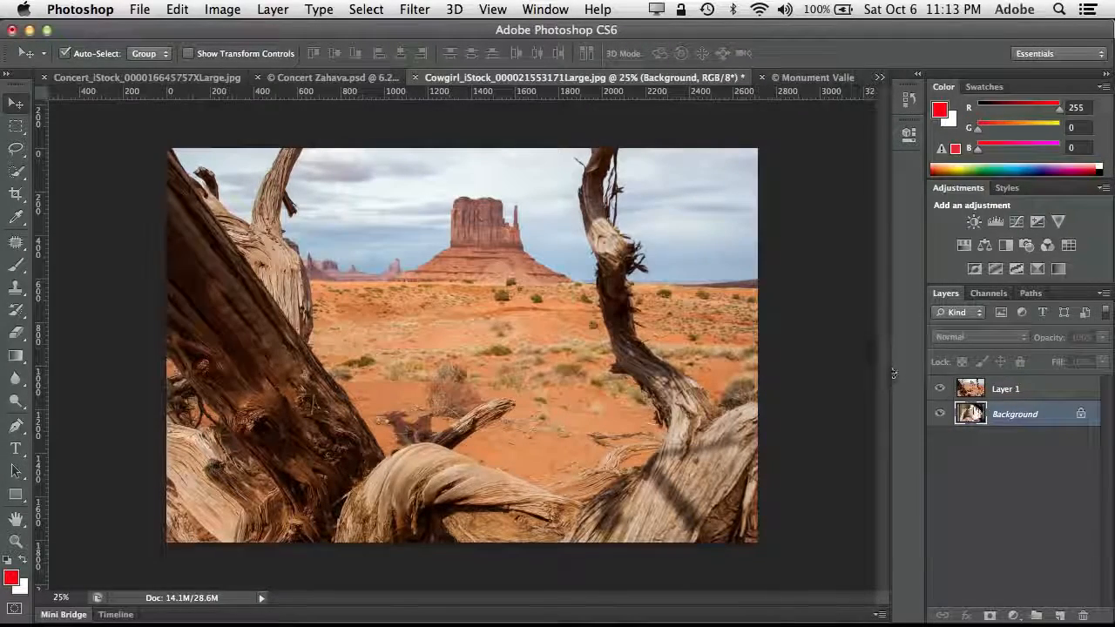
double_click(1012, 415)
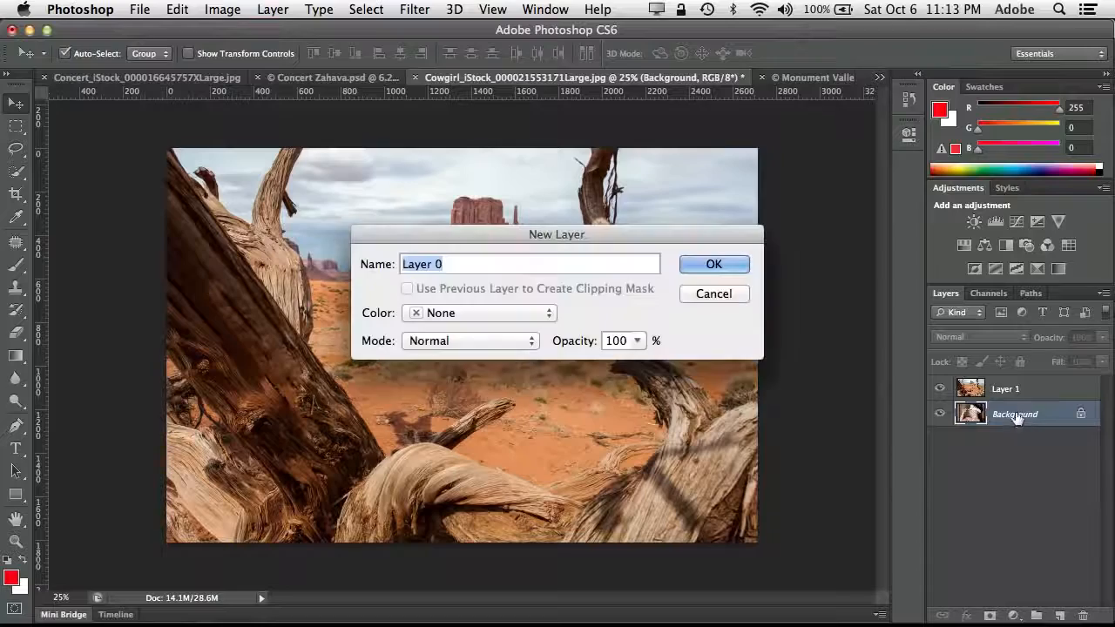
left_click(709, 296)
- Unlock the cowgirl's Background layer and move the Monument Valley layer beneath it
left_click_drag(1080, 419, 1086, 612)
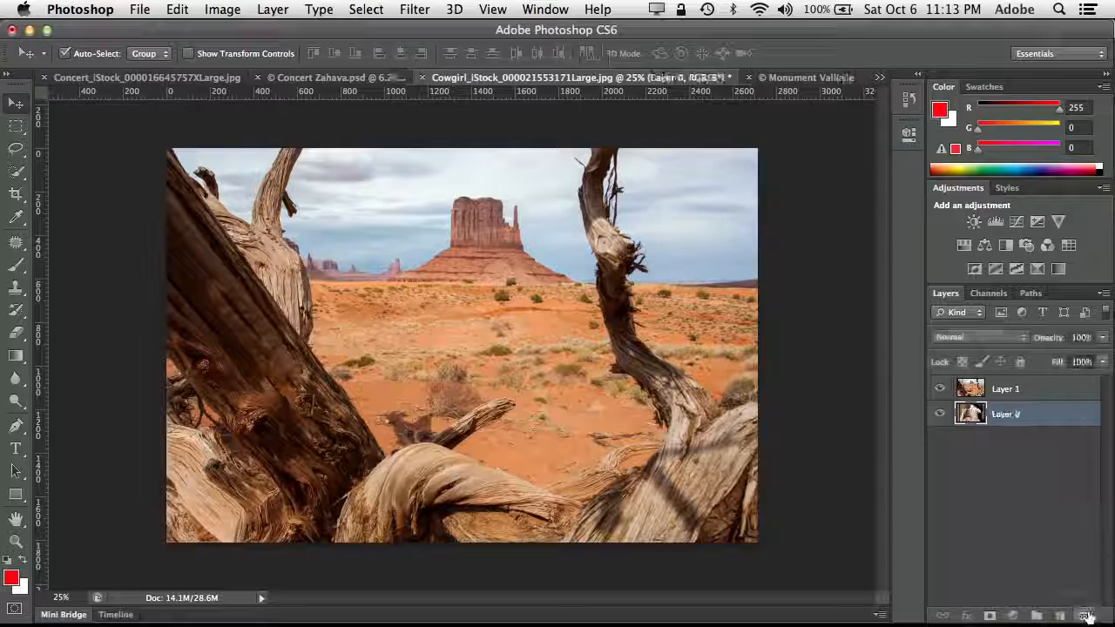
left_click_drag(1015, 390, 1011, 428)
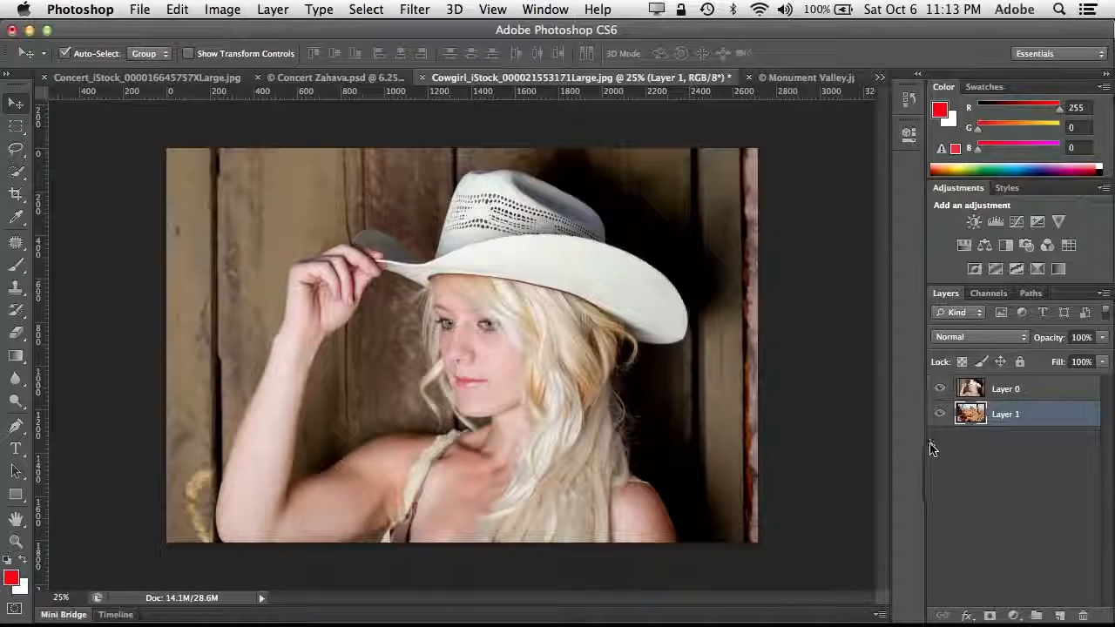
- Quick-select the cowgirl on Layer 0, including the far hat brim, and subtract the wooden background between her arm and hair
left_click(971, 392)
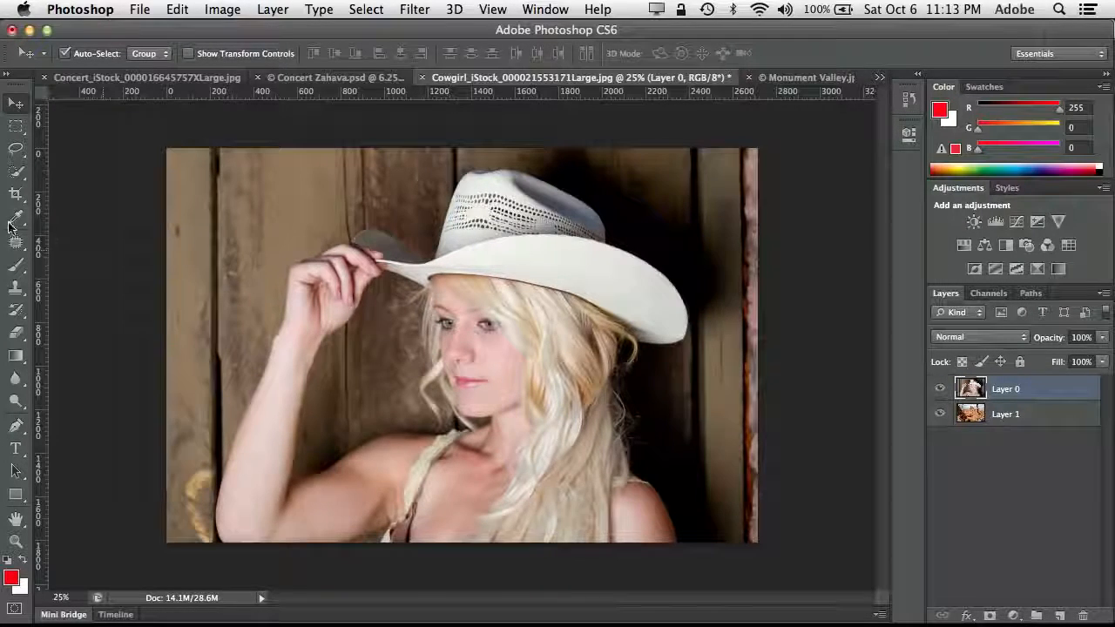
left_click(18, 175)
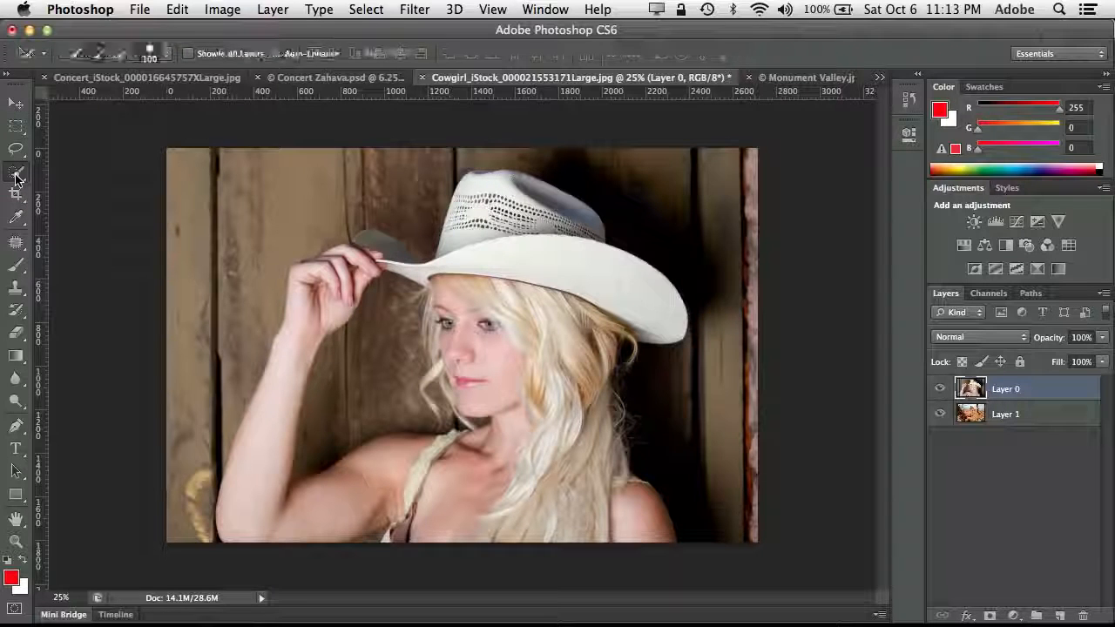
mouse_move(336, 287)
left_mouse_down()
mouse_move(294, 354)
mouse_move(284, 433)
mouse_move(326, 519)
mouse_move(627, 527)
mouse_move(562, 407)
mouse_move(531, 248)
mouse_move(544, 213)
mouse_move(472, 250)
left_mouse_up()
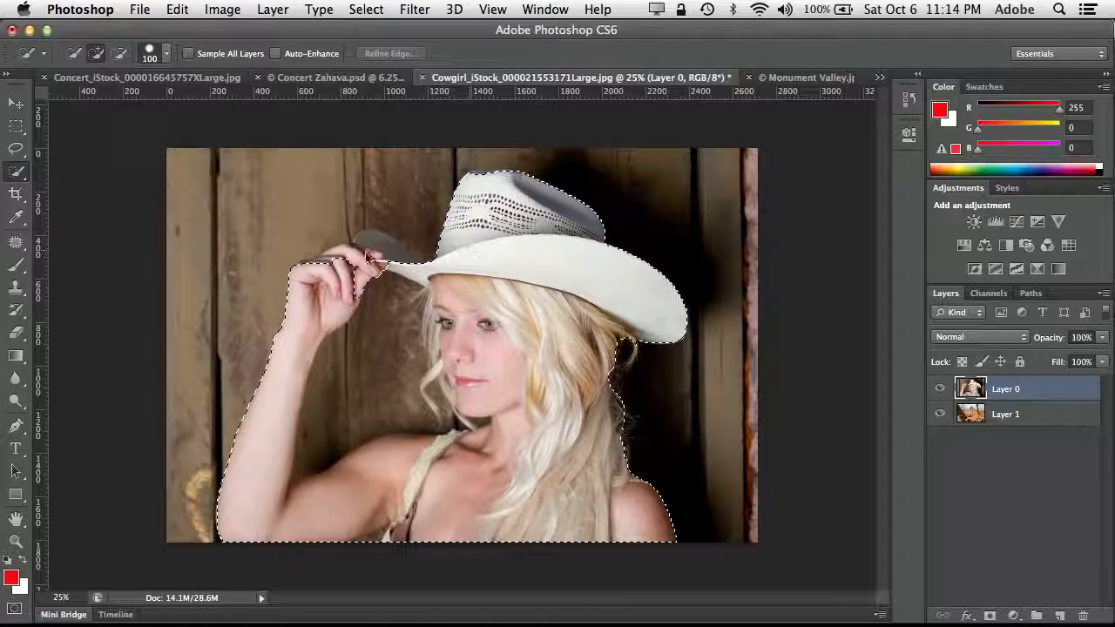
left_click_drag(371, 257, 376, 247)
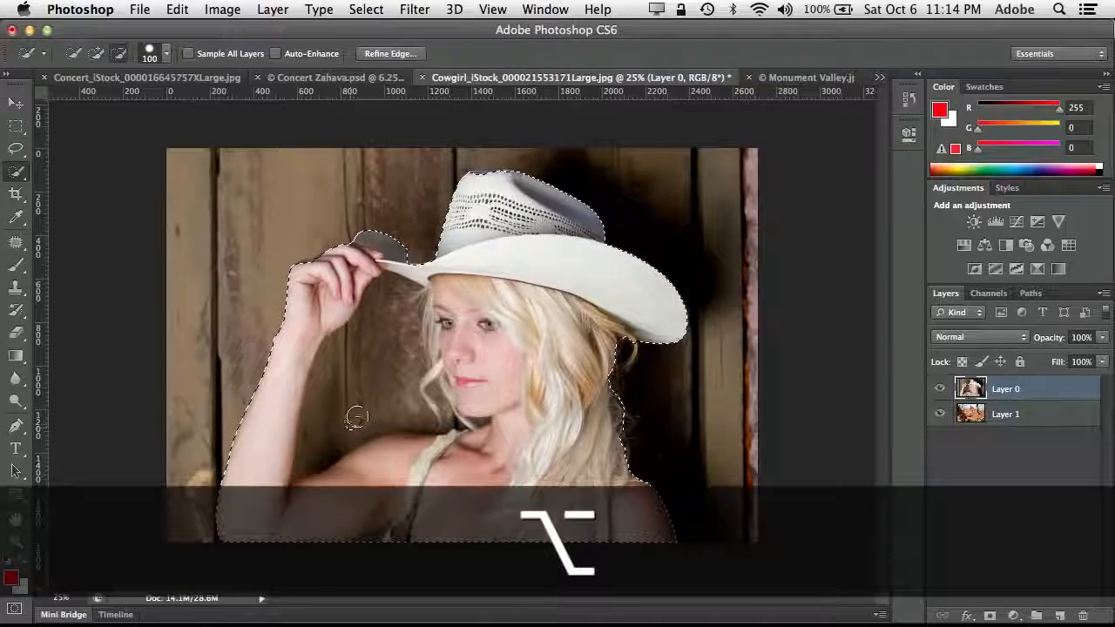
mouse_move(356, 418)
left_mouse_down()
mouse_move(373, 371)
mouse_move(325, 420)
left_mouse_up()
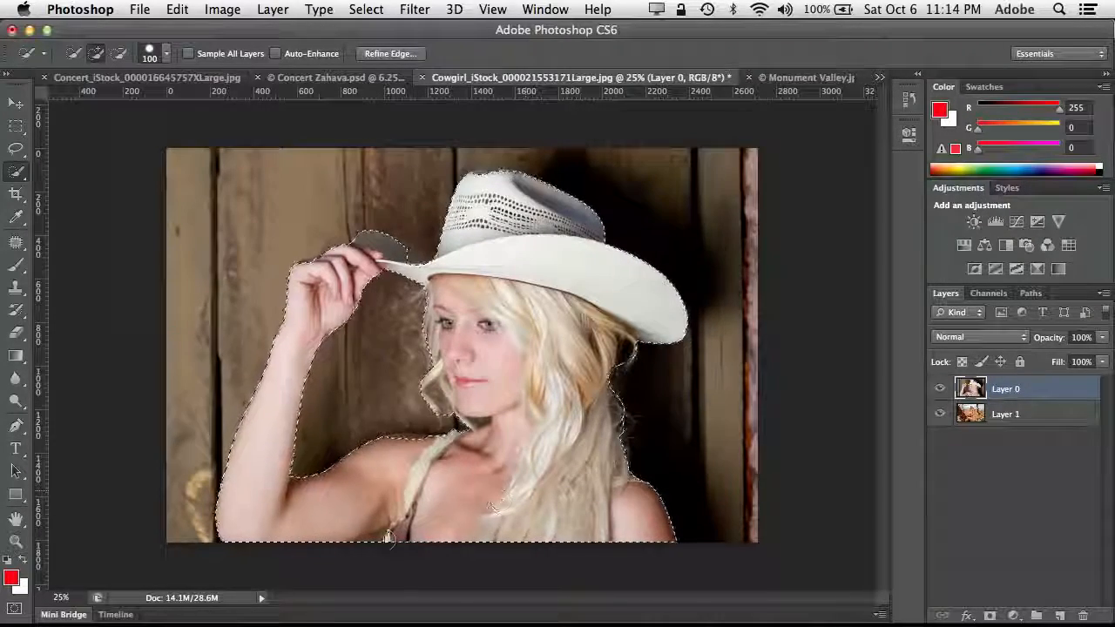
- Reduce the Quick Selection brush to 45 and subtract the small background areas beside the neck and under the strap at the image's lower edge
key("bracketleft")
key("bracketleft")
key("bracketleft")
key("bracketleft")
key("bracketleft")
key("bracketleft")
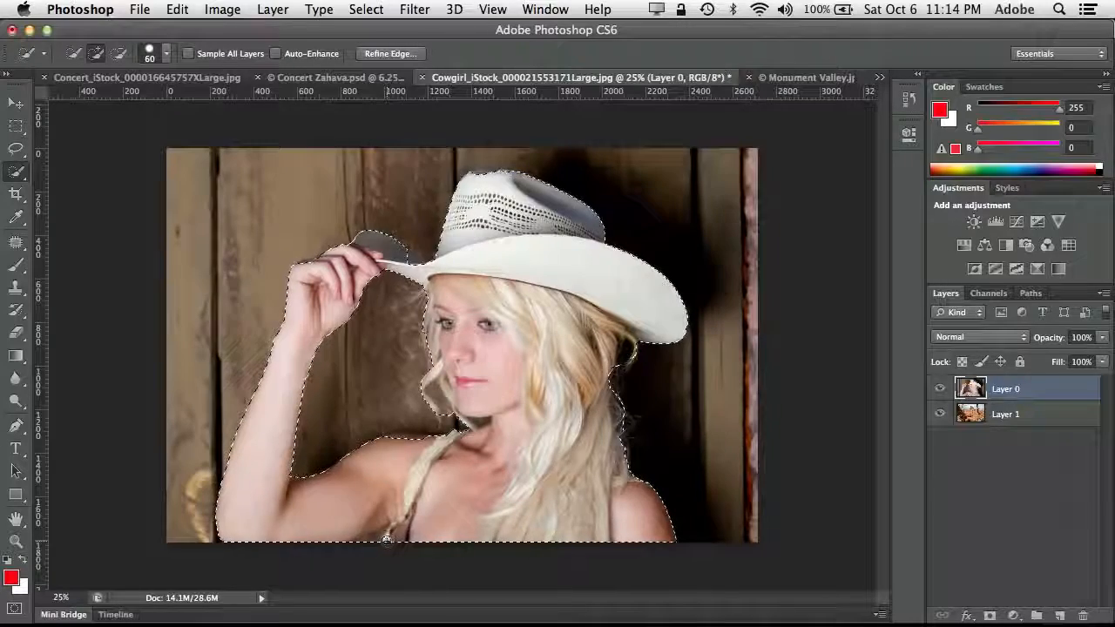
left_click(463, 422, "alt")
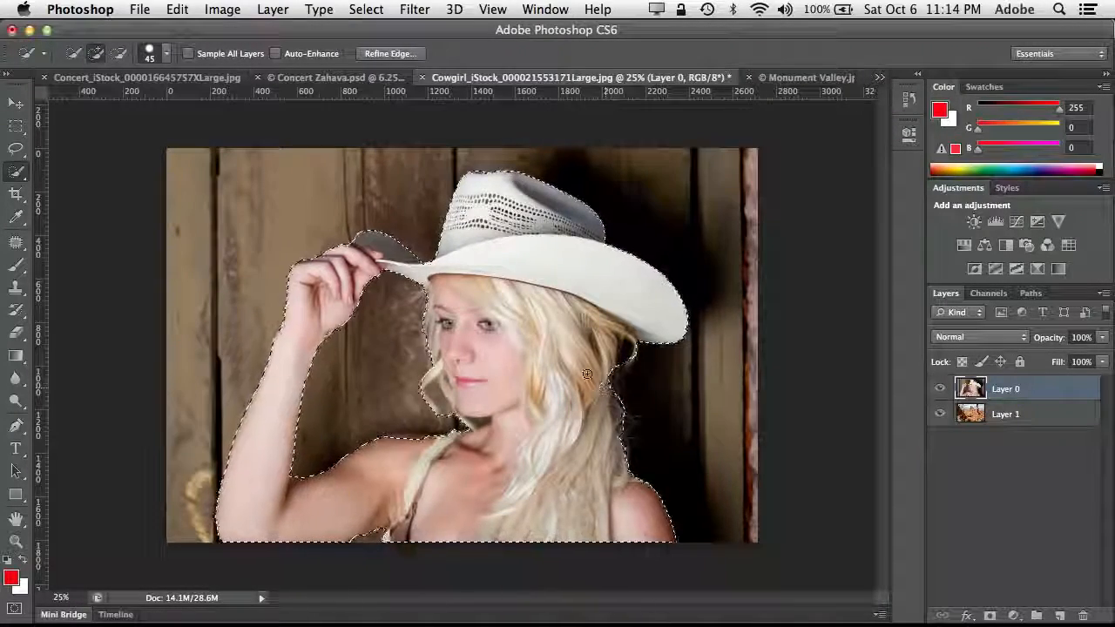
- Open Refine Edge for the cowgirl selection, preview it On White, and enable Smart Radius with a radius of 4.8 px
left_click(375, 54)
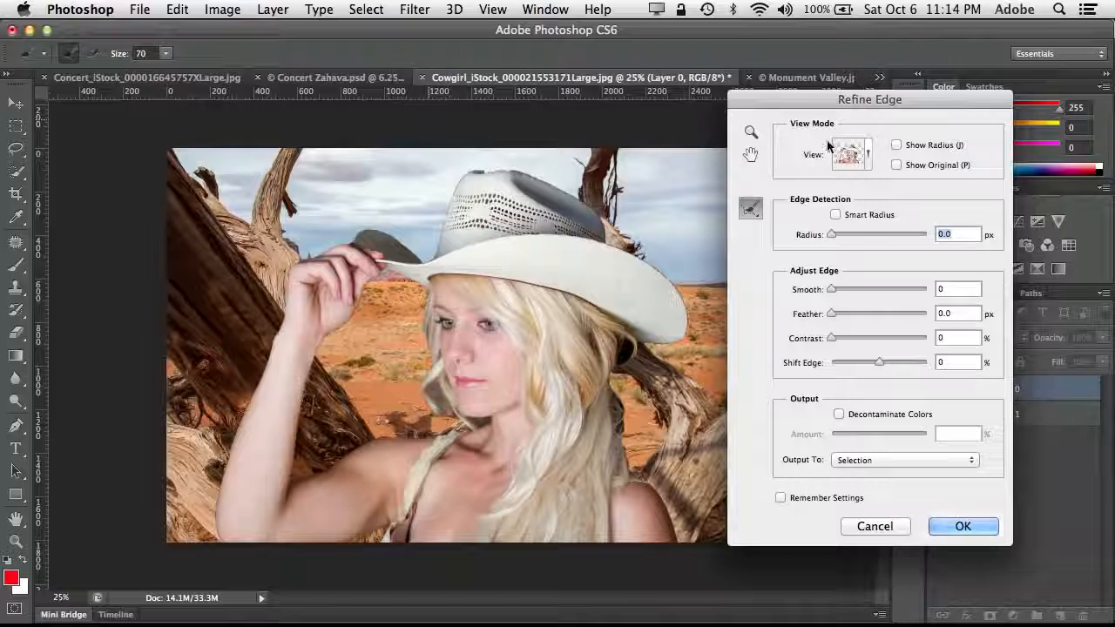
left_click_drag(841, 101, 885, 101)
left_click(913, 154)
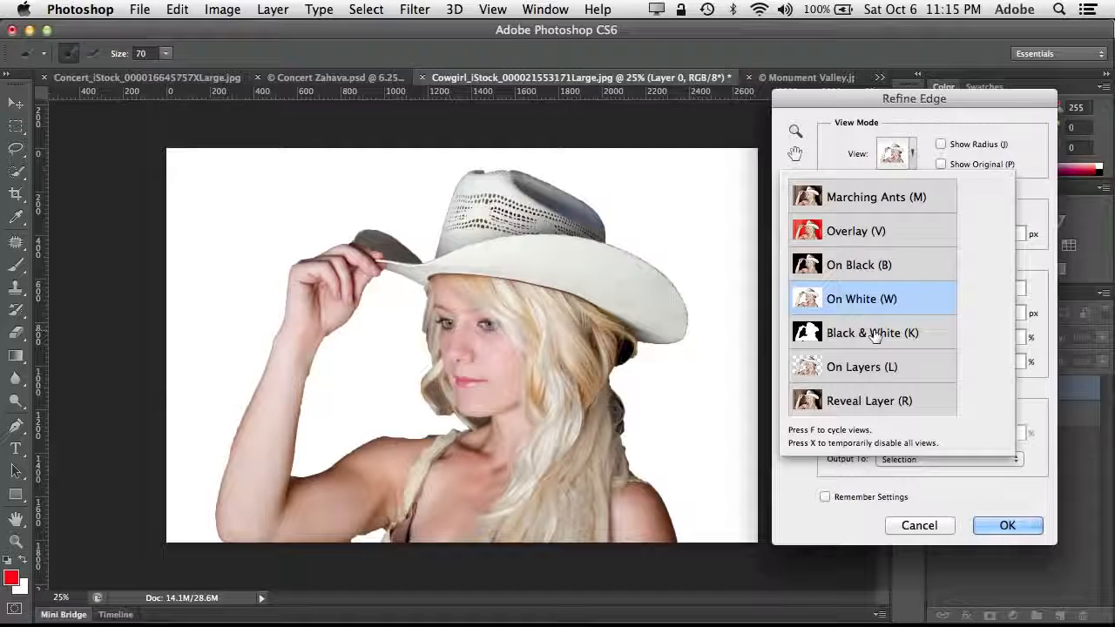
left_click(926, 128)
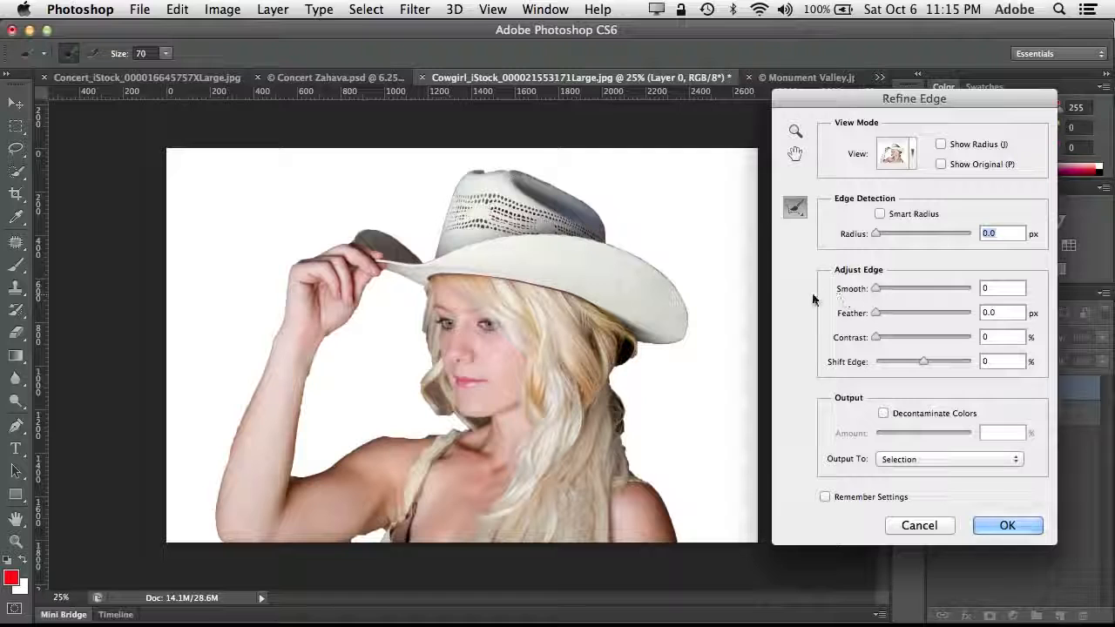
left_click(879, 214)
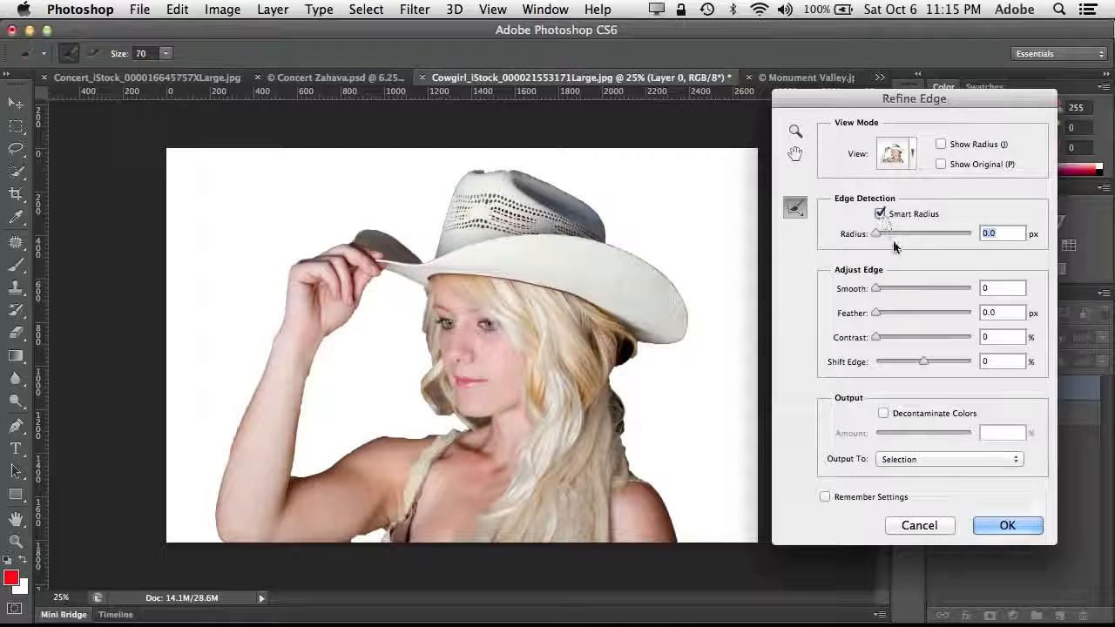
left_click_drag(891, 234, 900, 235)
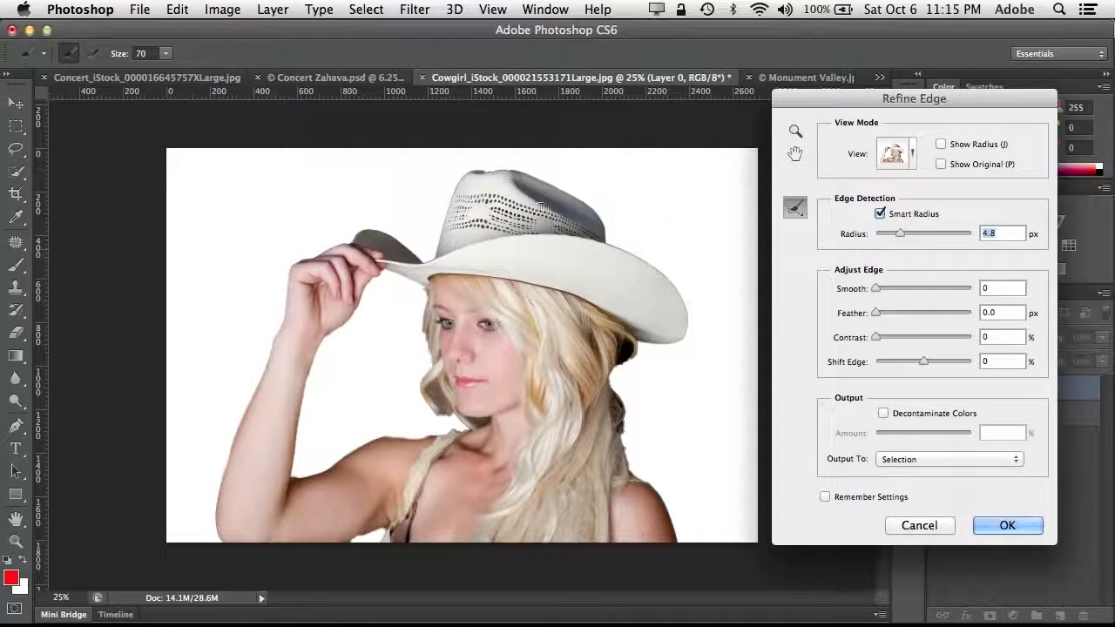
mouse_move(901, 233)
left_mouse_down()
mouse_move(933, 229)
mouse_move(899, 236)
left_mouse_up()
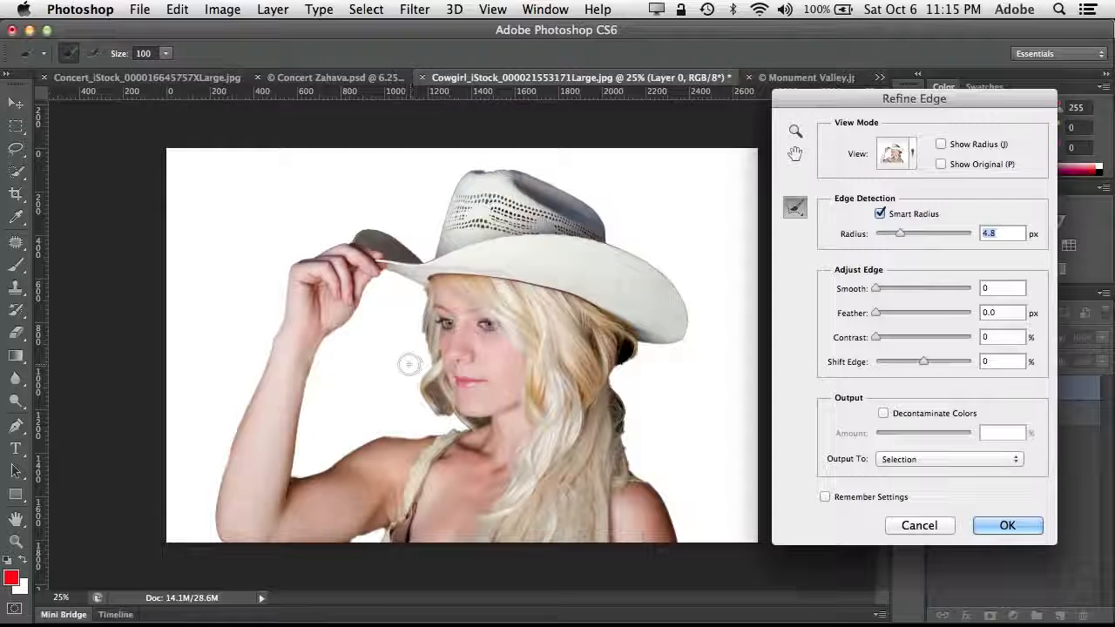
- Brush the Refine Radius tool over the hair edges beside the cowgirl's face, under her chin, and behind her neck down to the shoulder
mouse_move(410, 363)
left_mouse_down()
mouse_move(421, 296)
mouse_move(414, 342)
left_mouse_up()
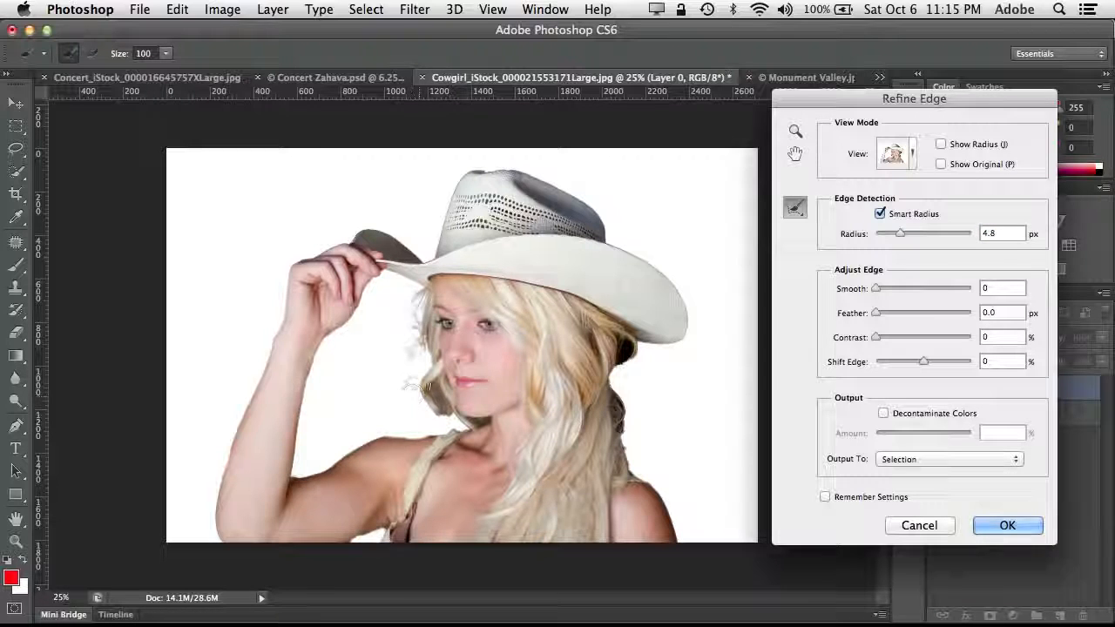
mouse_move(413, 386)
left_mouse_down()
mouse_move(424, 421)
mouse_move(439, 423)
mouse_move(434, 388)
mouse_move(431, 402)
left_mouse_up()
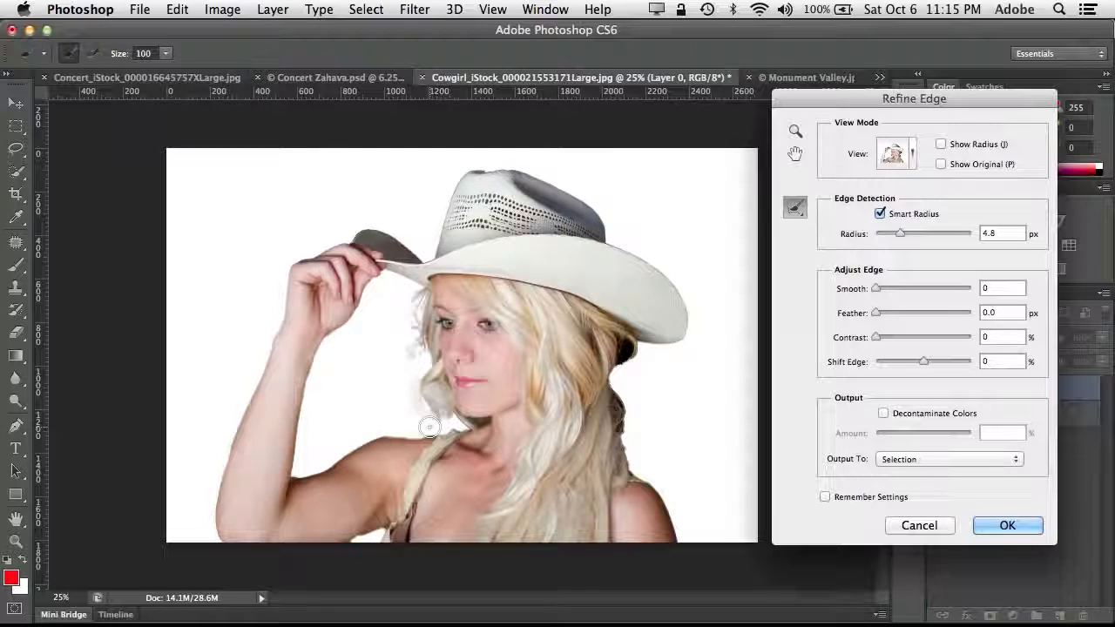
mouse_move(633, 425)
left_mouse_down()
mouse_move(633, 435)
mouse_move(624, 389)
mouse_move(625, 430)
mouse_move(646, 440)
left_mouse_up()
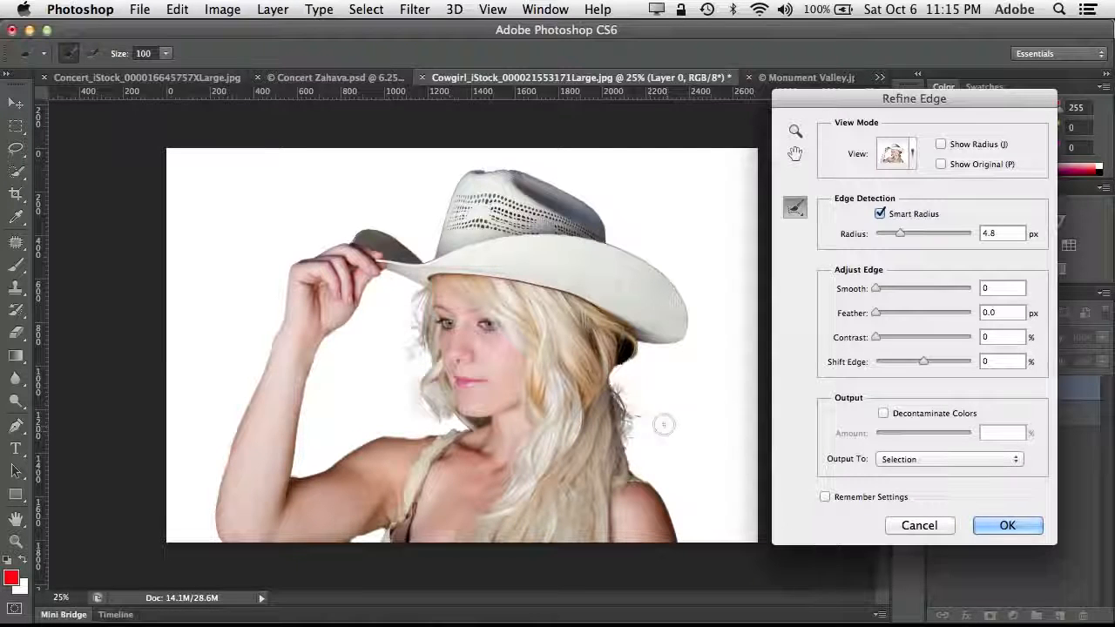
mouse_move(626, 381)
left_mouse_down()
mouse_move(624, 346)
mouse_move(623, 374)
left_mouse_up()
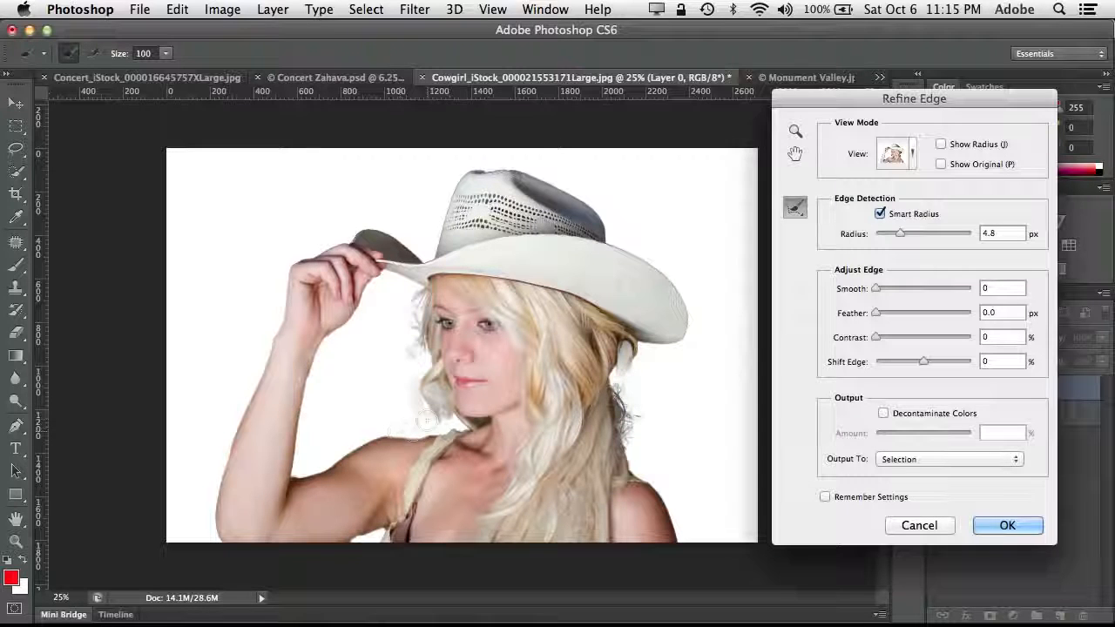
left_click_drag(452, 422, 488, 422)
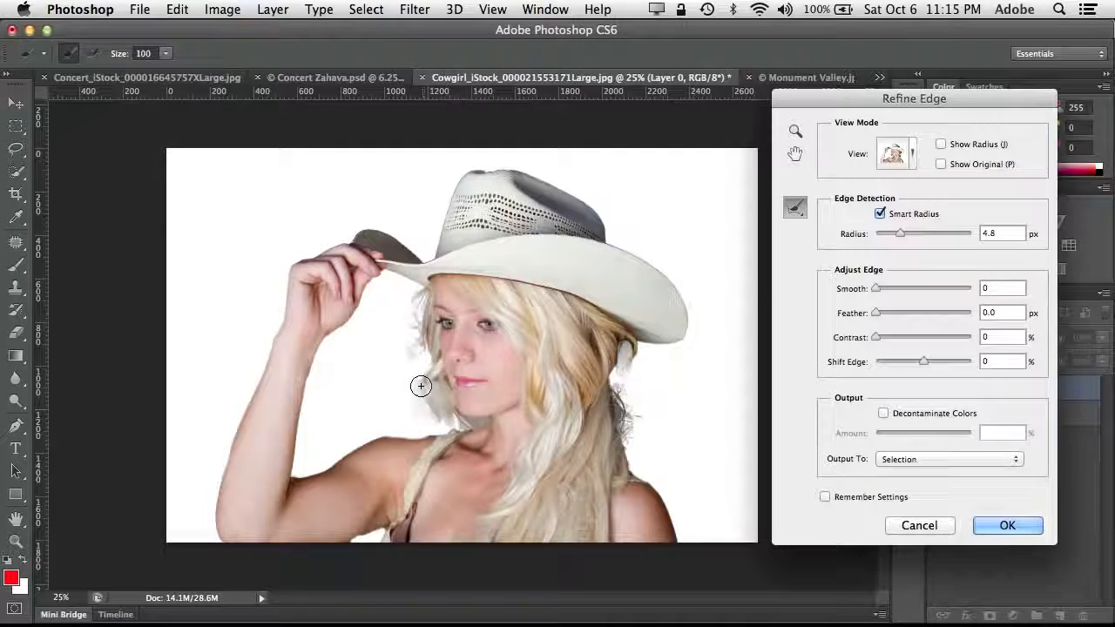
mouse_move(416, 375)
left_mouse_down()
mouse_move(406, 306)
mouse_move(424, 292)
left_mouse_up()
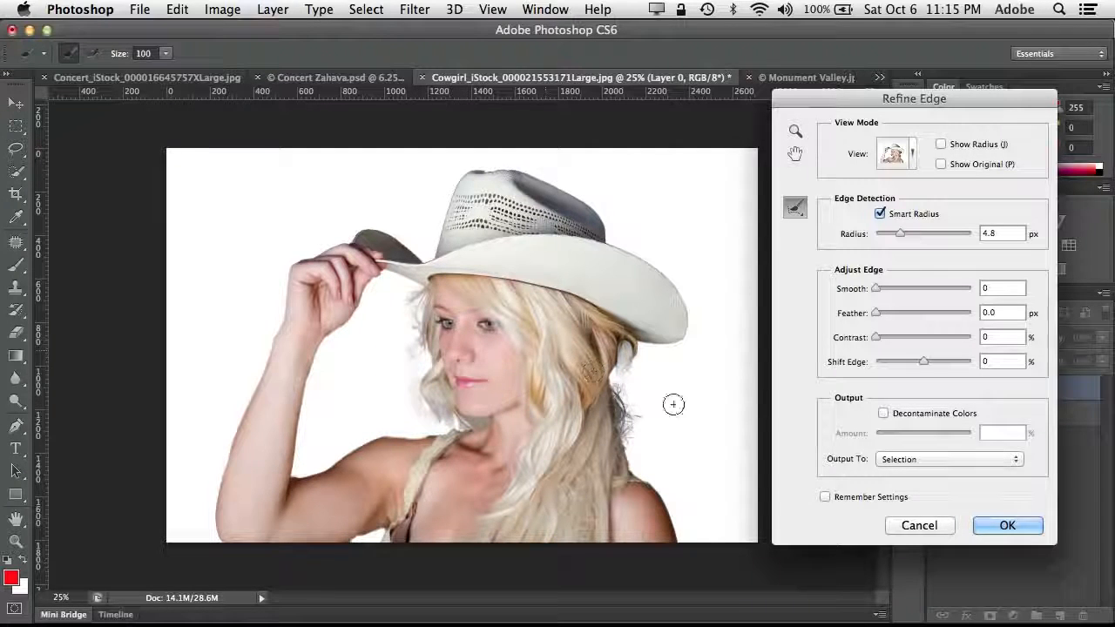
mouse_move(632, 383)
left_mouse_down()
mouse_move(619, 371)
mouse_move(635, 386)
left_mouse_up()
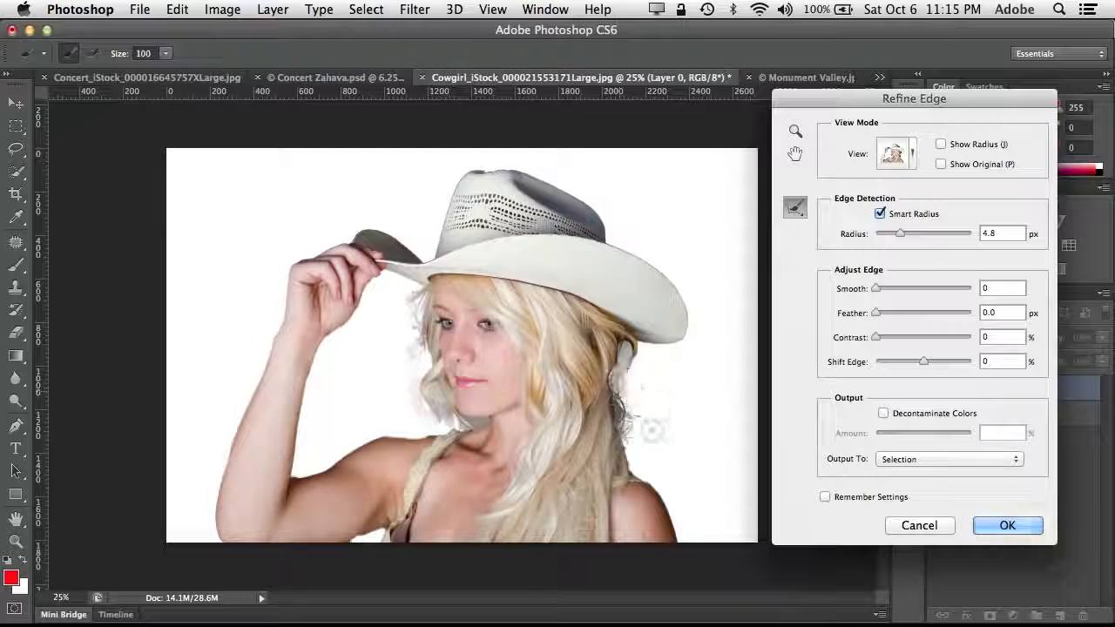
mouse_move(649, 446)
left_mouse_down()
mouse_move(630, 455)
mouse_move(649, 470)
left_mouse_up()
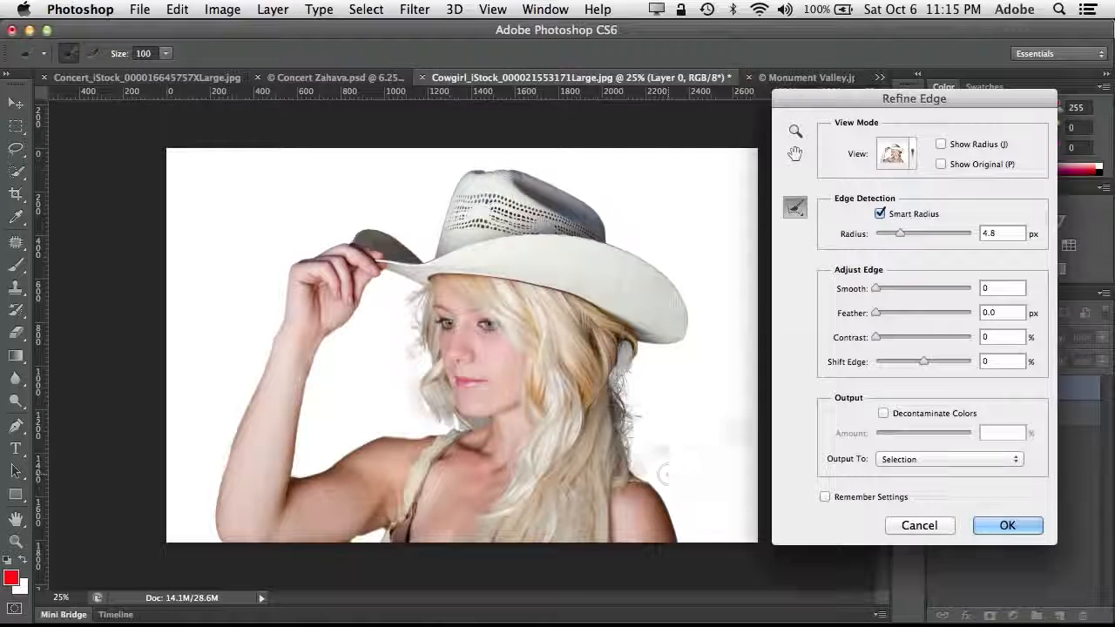
- Set the edge Contrast to 16%, Shift Edge to -35%, and enable Decontaminate Colors with an amount of 64%
mouse_move(925, 364)
left_mouse_down()
mouse_move(895, 366)
mouse_move(905, 360)
mouse_move(887, 342)
mouse_move(903, 341)
mouse_move(888, 343)
mouse_move(905, 366)
left_mouse_up()
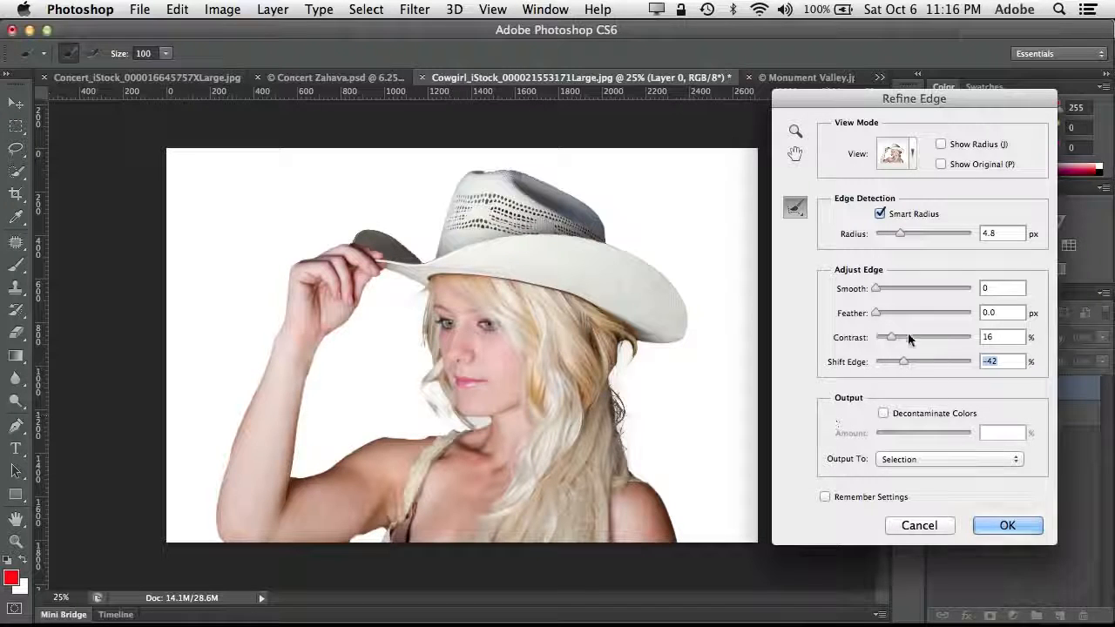
left_click(883, 412)
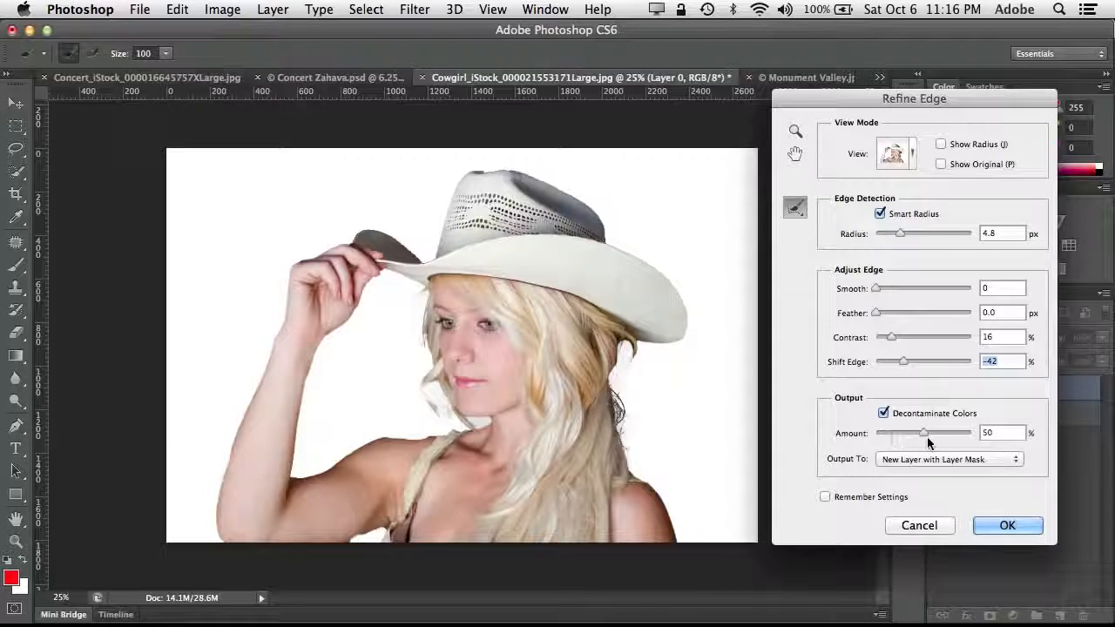
mouse_move(923, 434)
left_mouse_down()
mouse_move(945, 437)
mouse_move(936, 434)
left_mouse_up()
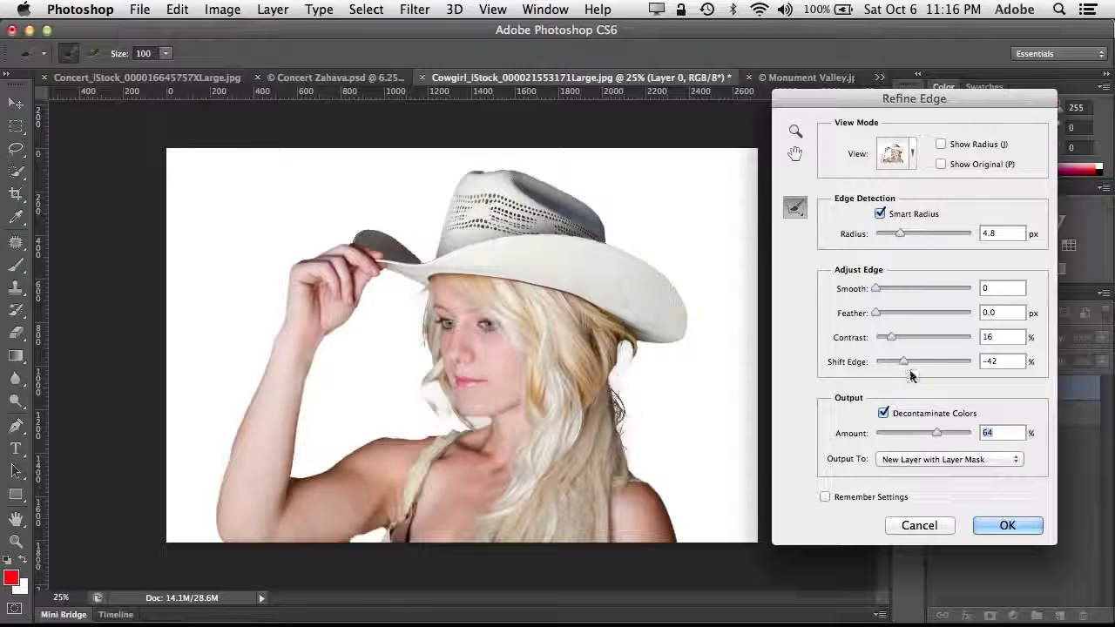
mouse_move(903, 361)
left_mouse_down()
mouse_move(894, 364)
mouse_move(903, 364)
left_mouse_up()
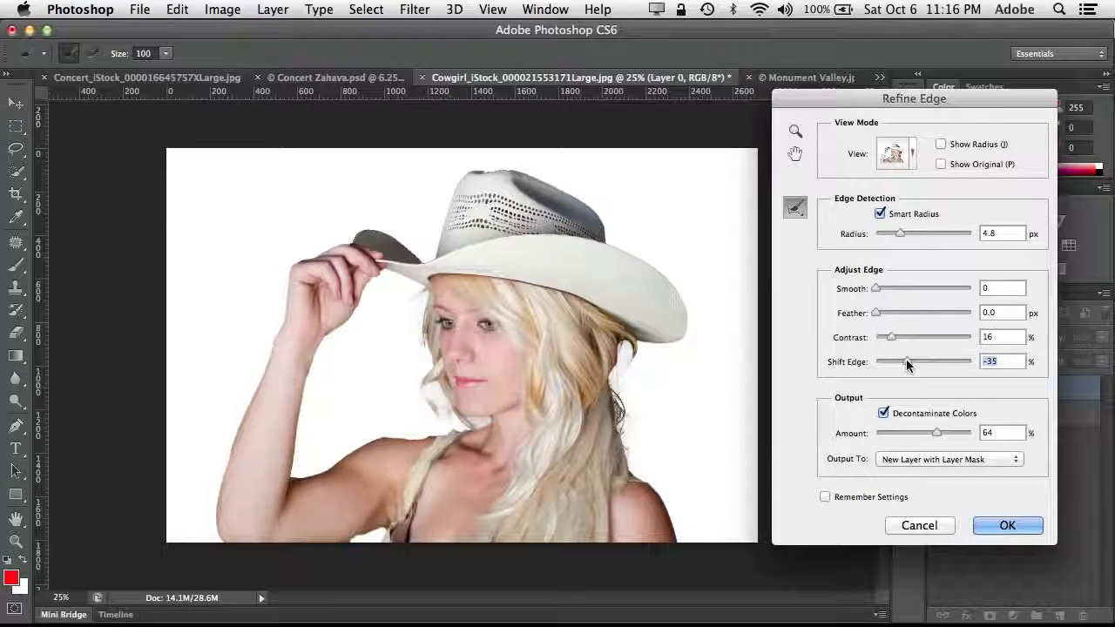
- Preview the refined cutout On Layers and apply it as a New Layer with Layer Mask
left_click(911, 159)
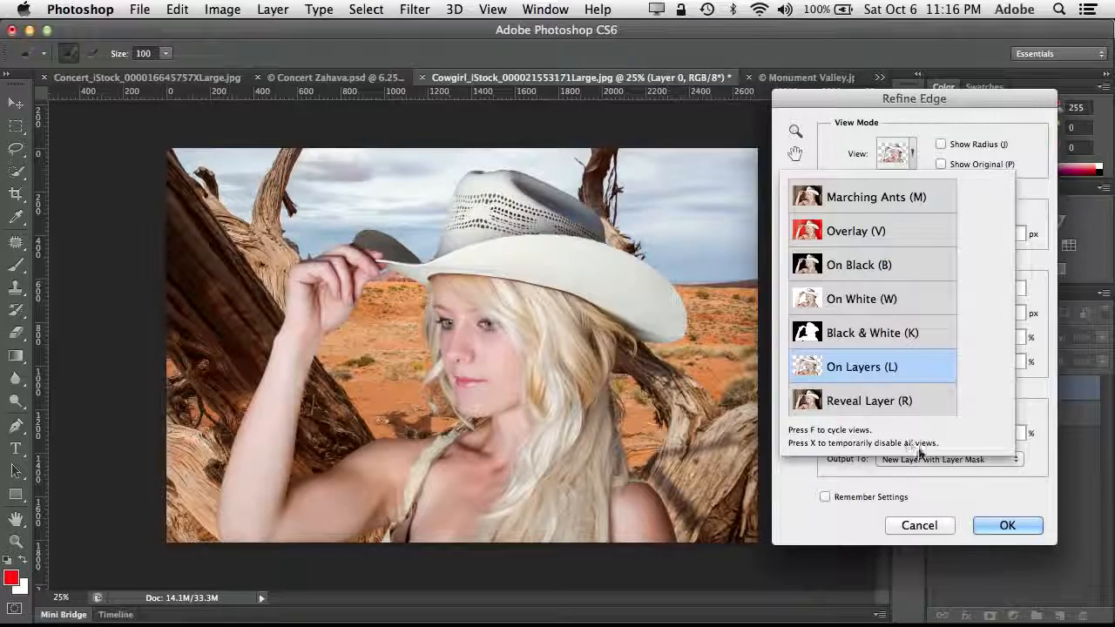
left_click(999, 525)
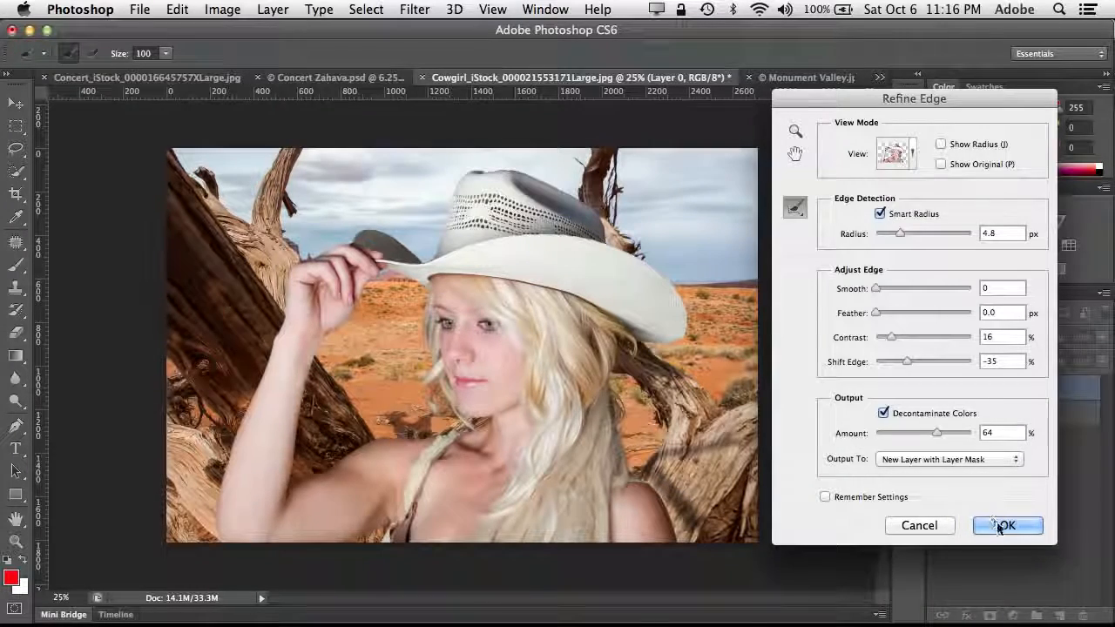
left_click(1001, 526)
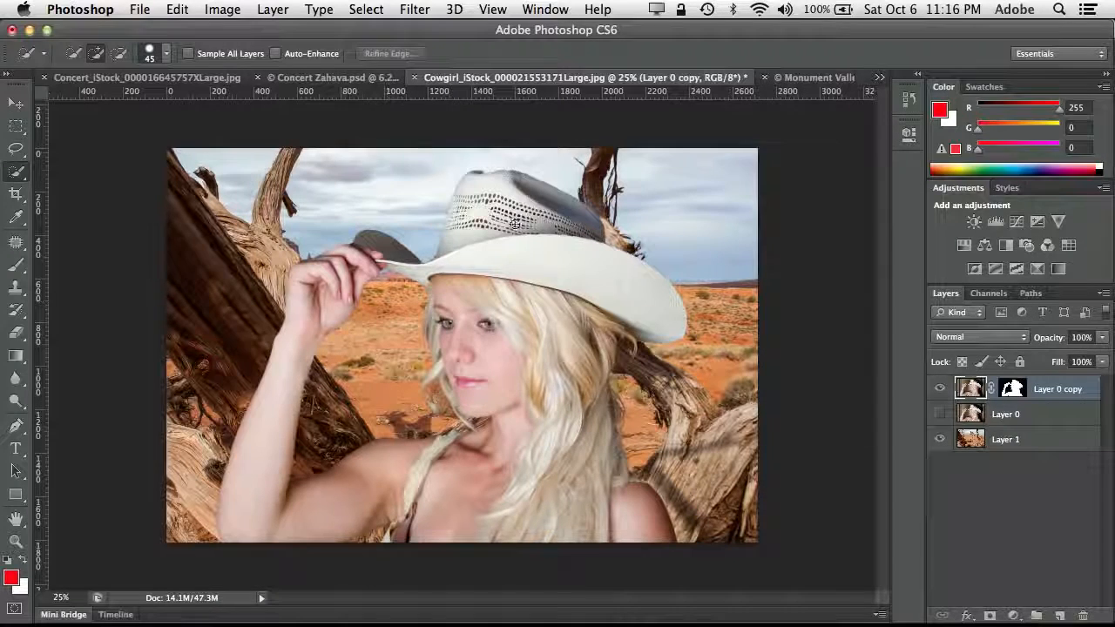
- Darken the masked cowgirl layer with a Levels adjustment, setting the midtone input to 0.75
left_click(223, 9)
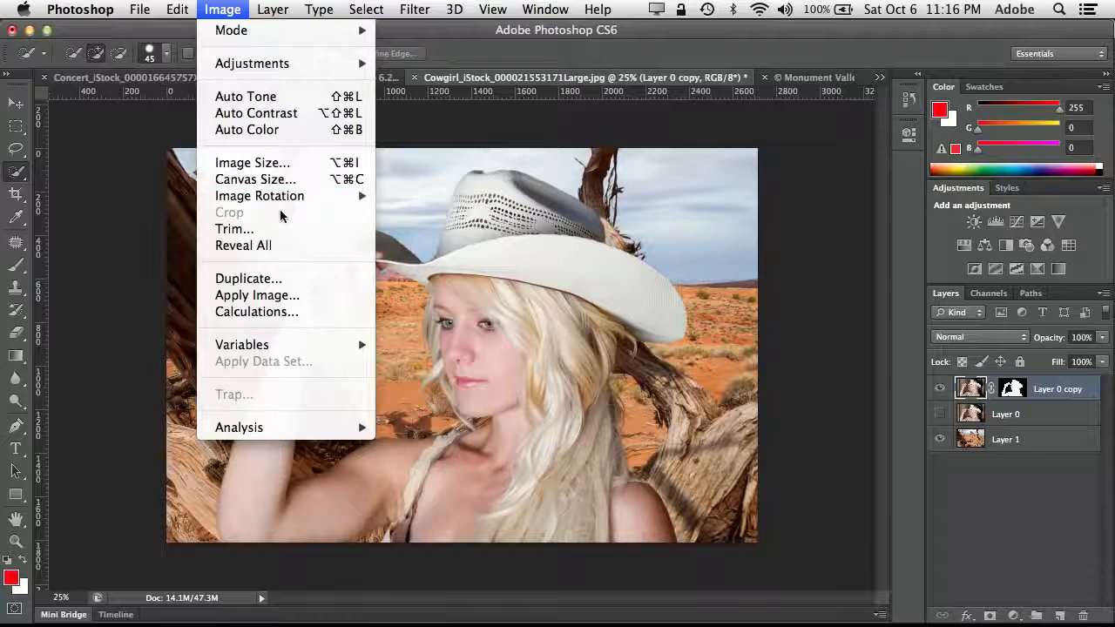
mouse_move(334, 69)
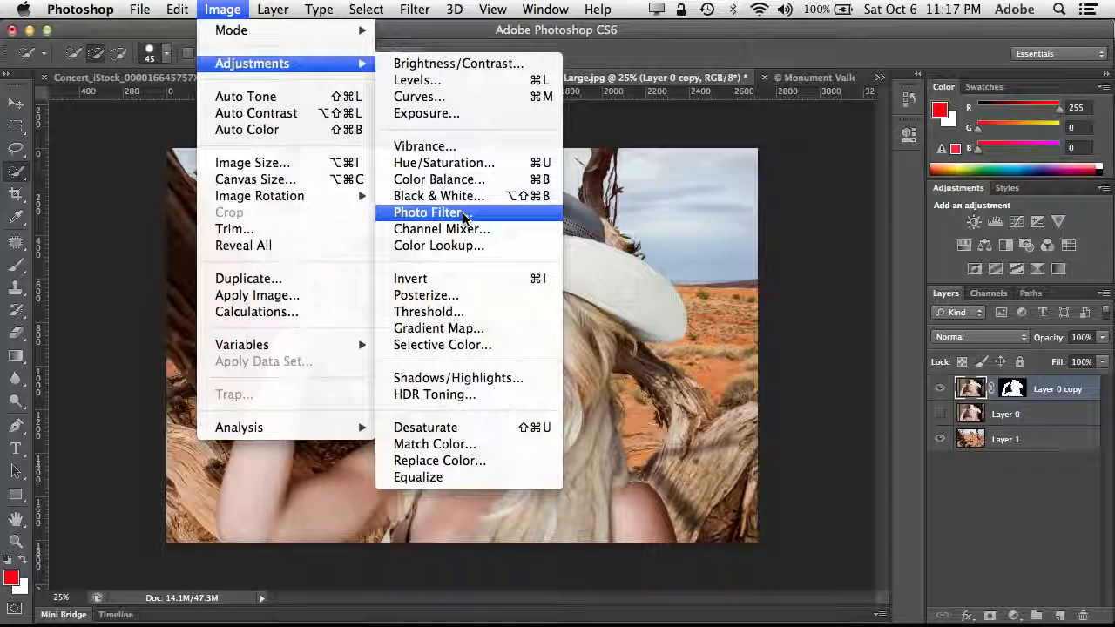
left_click(444, 78)
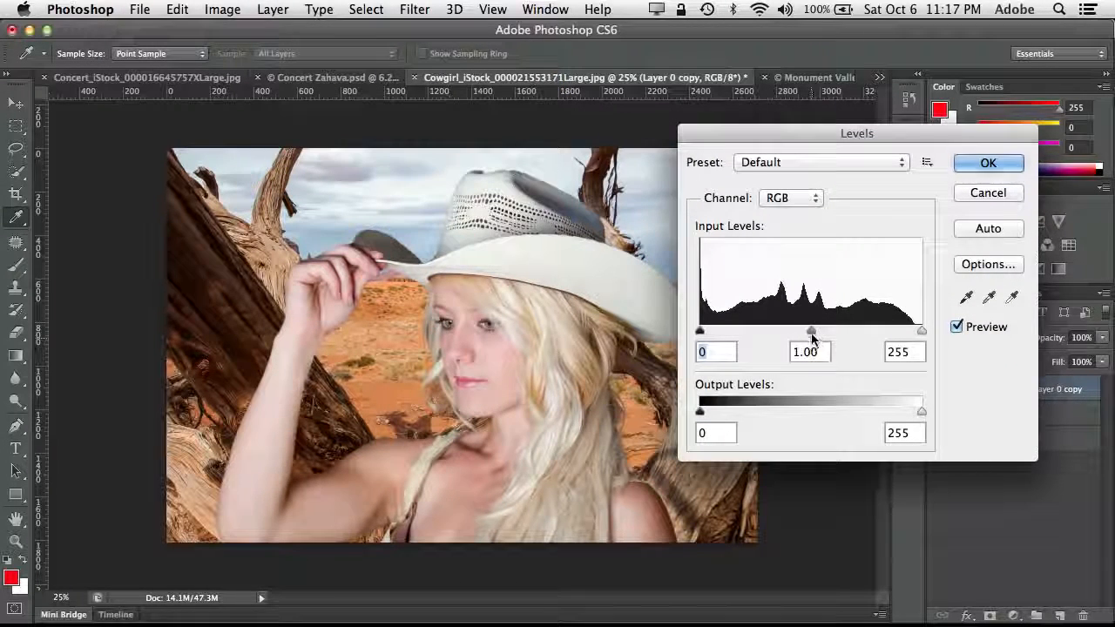
left_click_drag(812, 338, 831, 334)
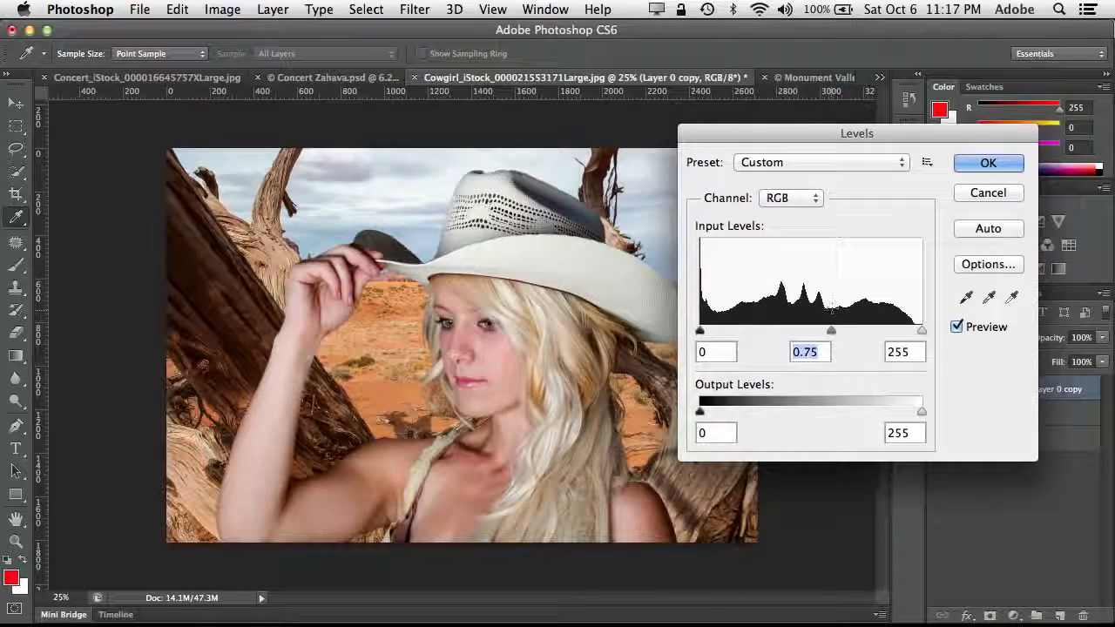
left_click(990, 165)
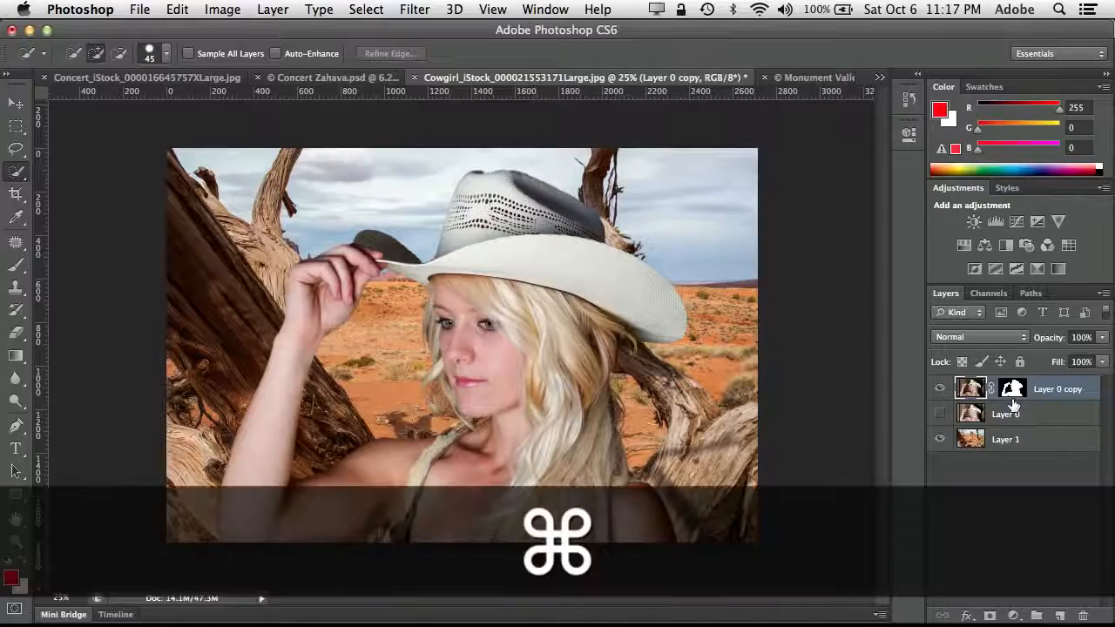
- Load the cowgirl's layer mask as a selection and copy that area of the Monument Valley layer to a new layer
left_click(1018, 392, "super")
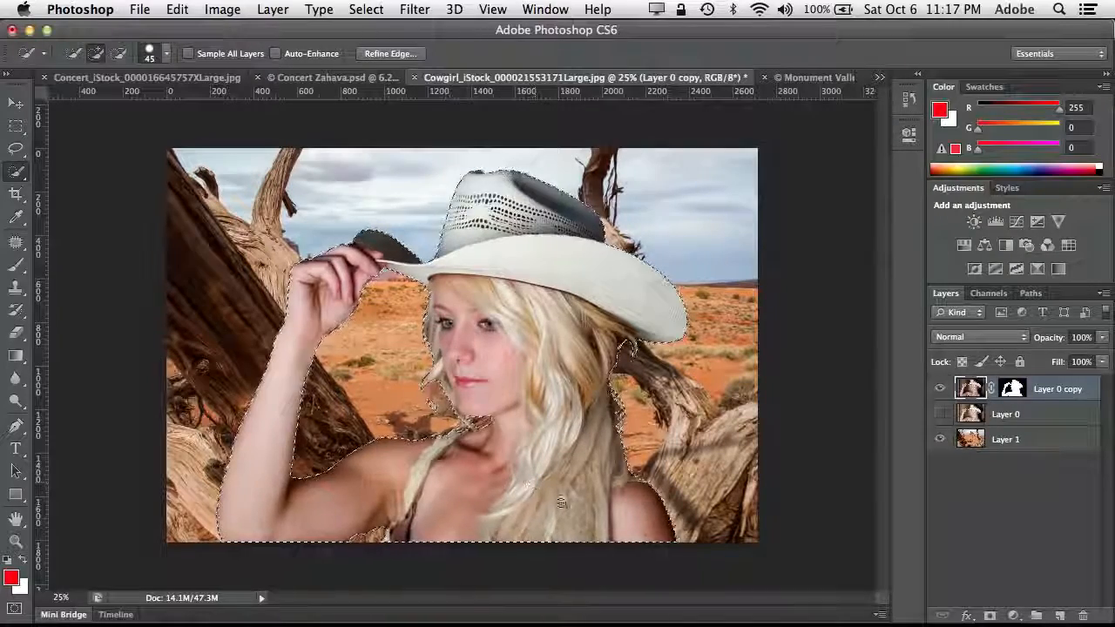
left_click(982, 440)
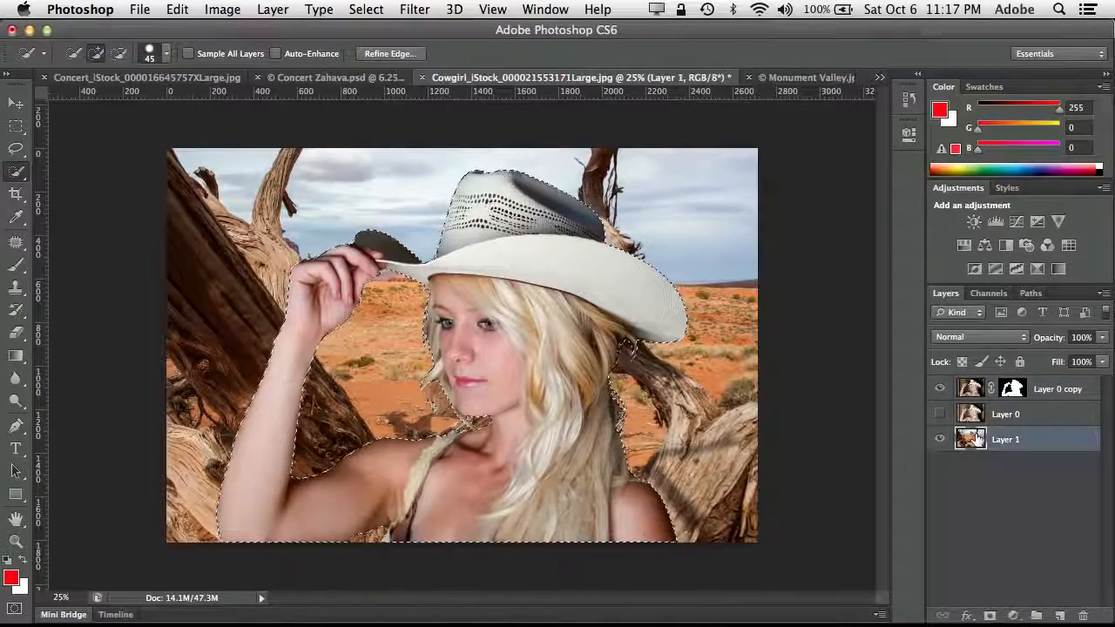
left_click(272, 9)
mouse_move(324, 32)
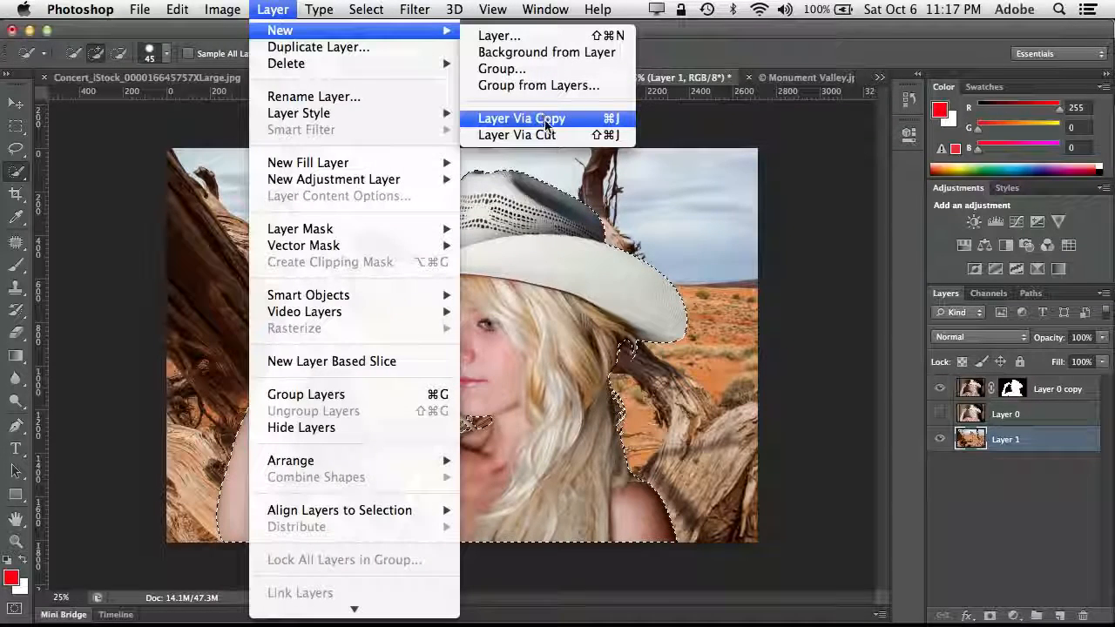
left_click(620, 125)
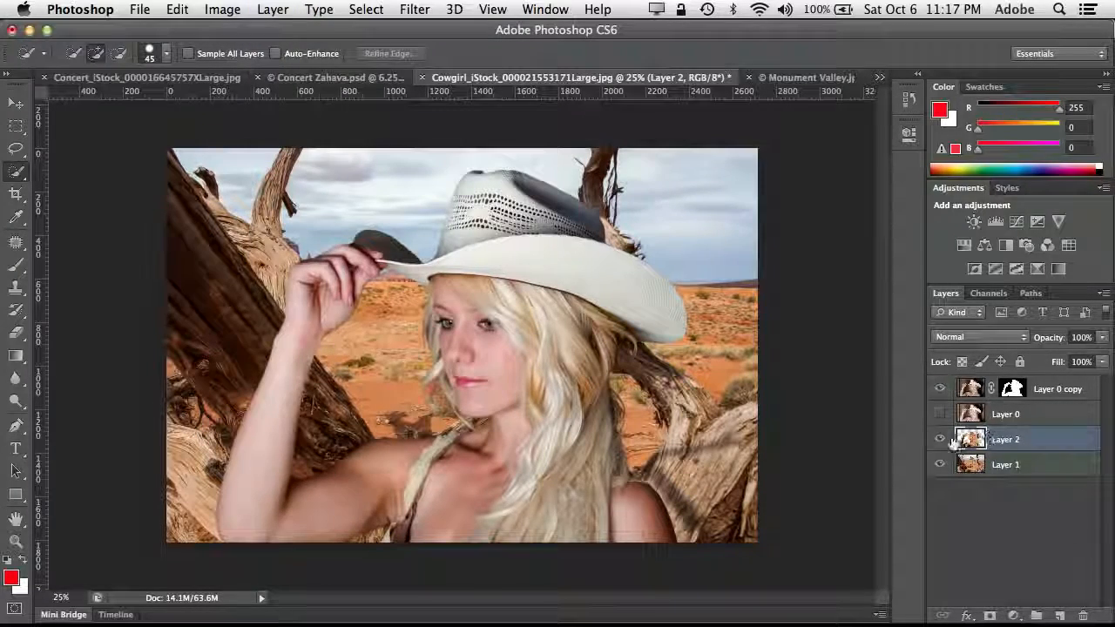
- Hide the masked cowgirl and full Monument Valley layers to inspect the copied silhouette, and show both layers again
left_click(940, 389)
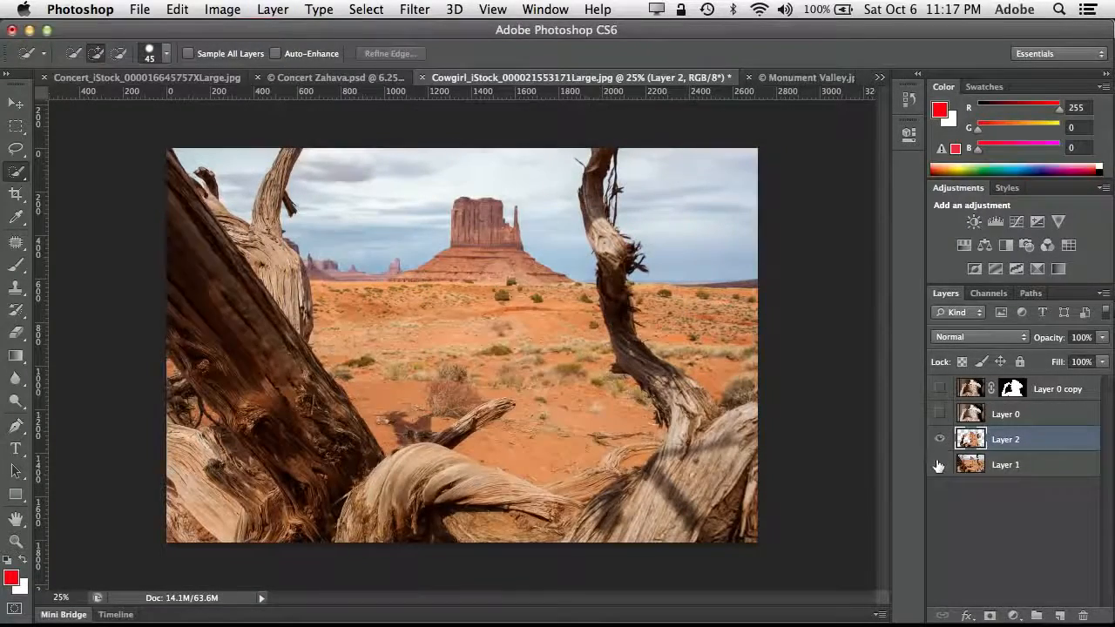
left_click(939, 464)
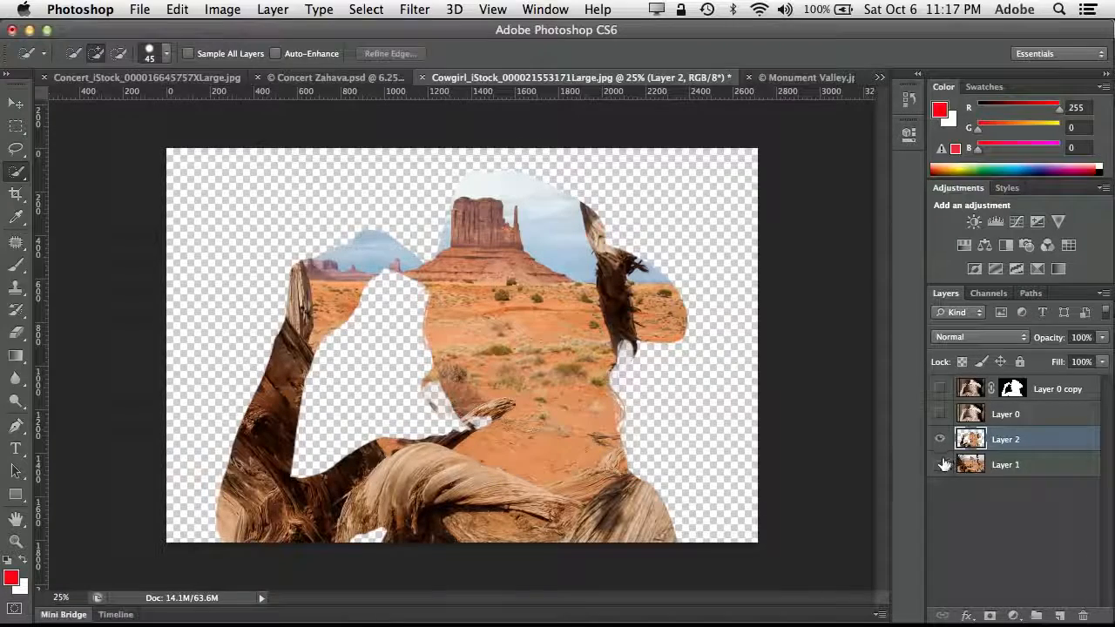
left_click(939, 464)
left_click(940, 389)
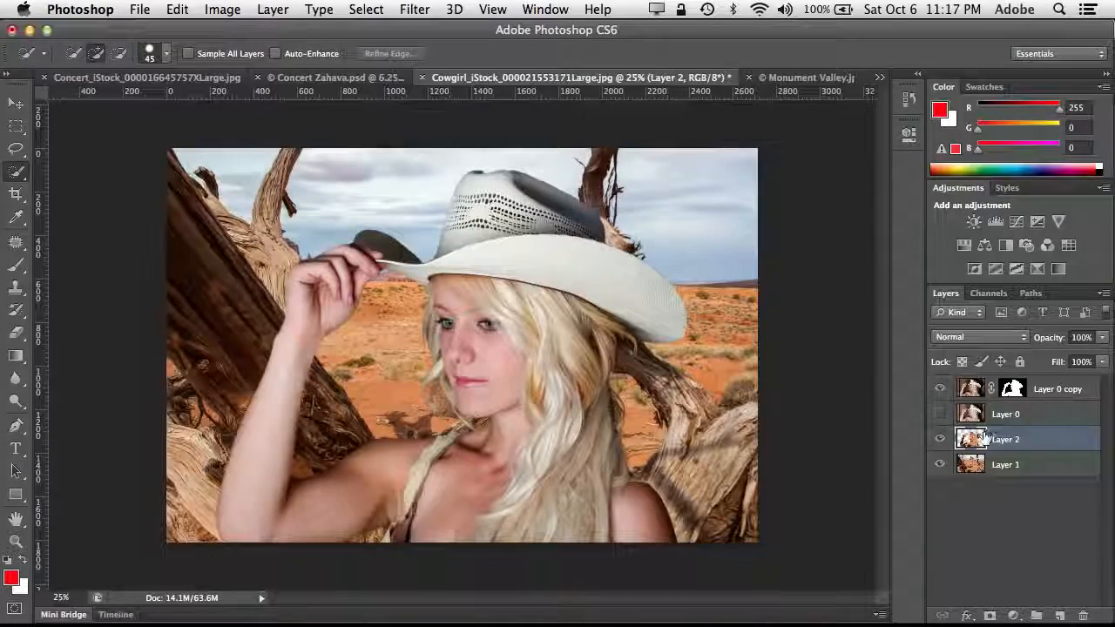
- Move the copied silhouette layer above the masked cowgirl layer and apply the Average blur filter to it
left_click_drag(982, 437, 979, 386)
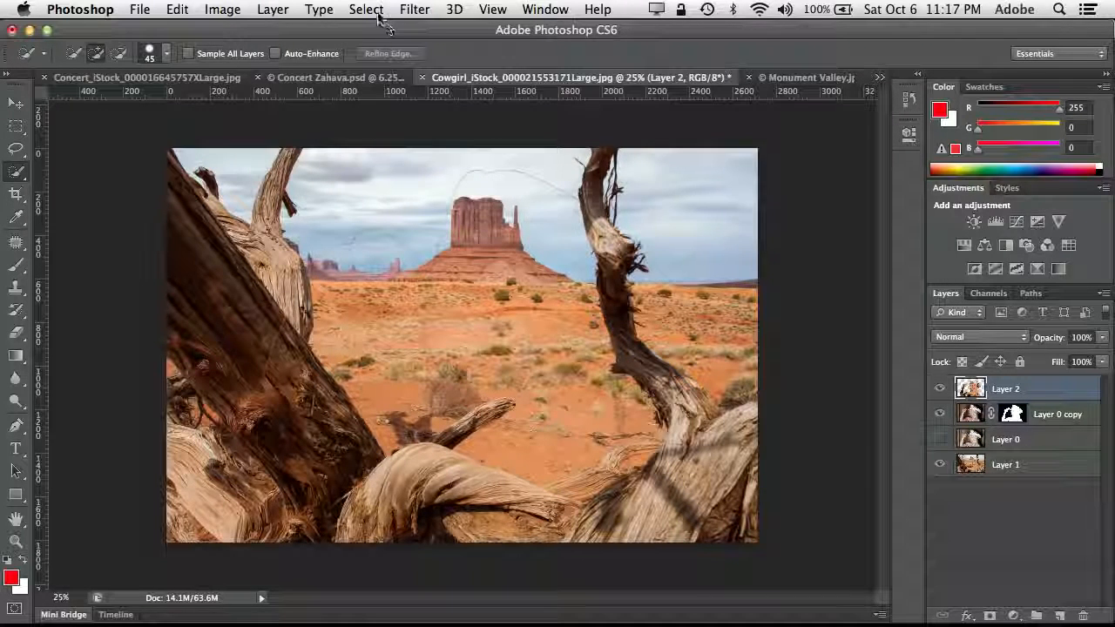
left_click(411, 9)
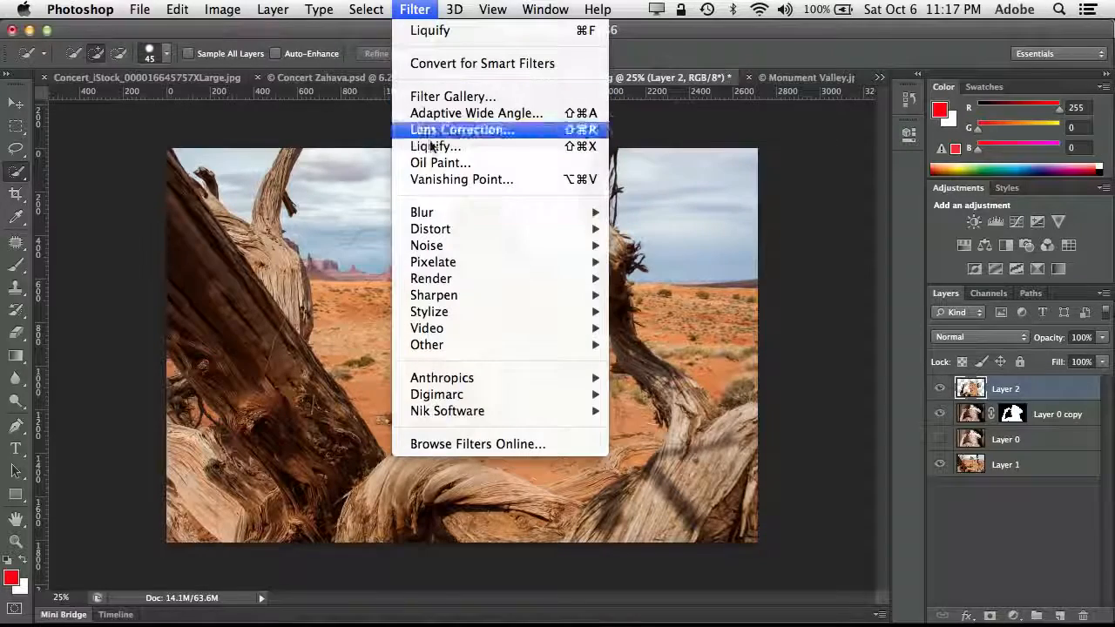
mouse_move(453, 214)
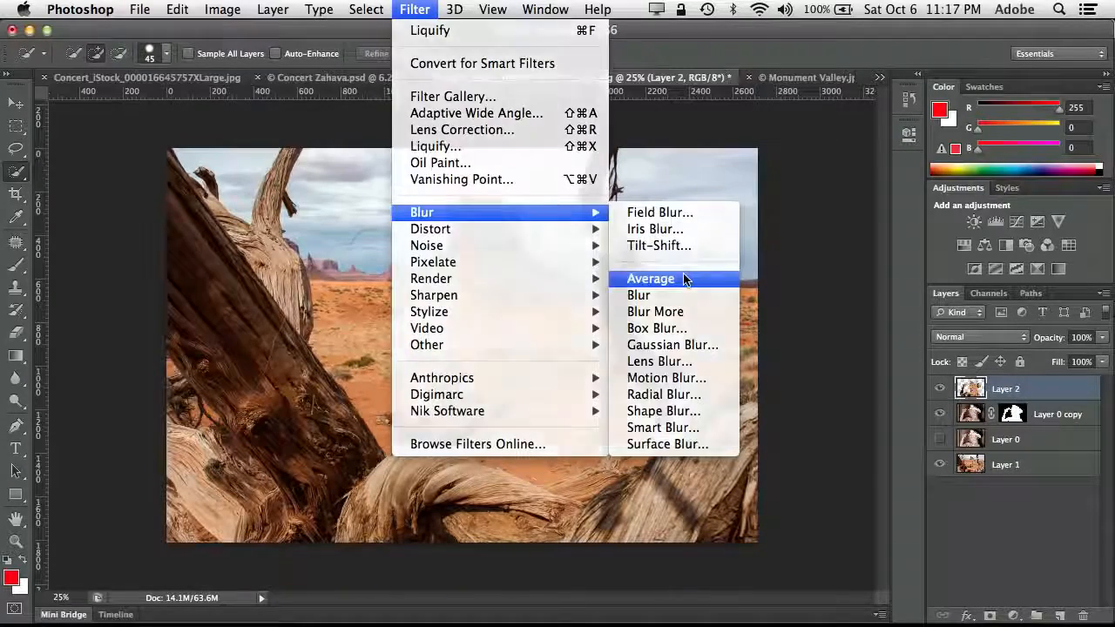
left_click(685, 278)
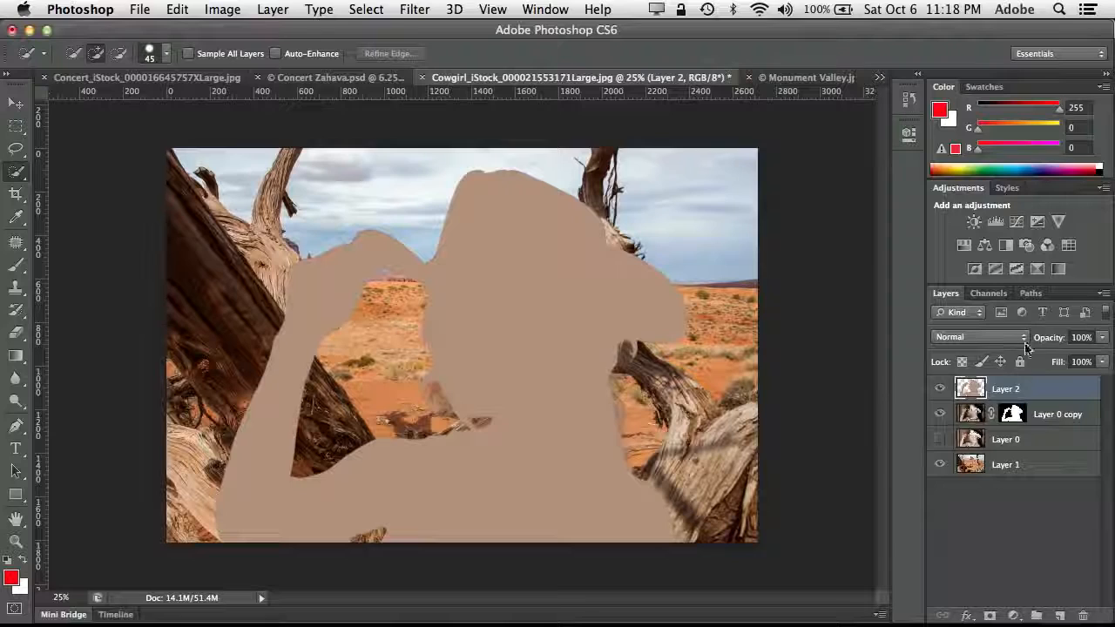
- Set the averaged silhouette layer's blend mode to Color and its opacity to 27%
left_click(998, 342)
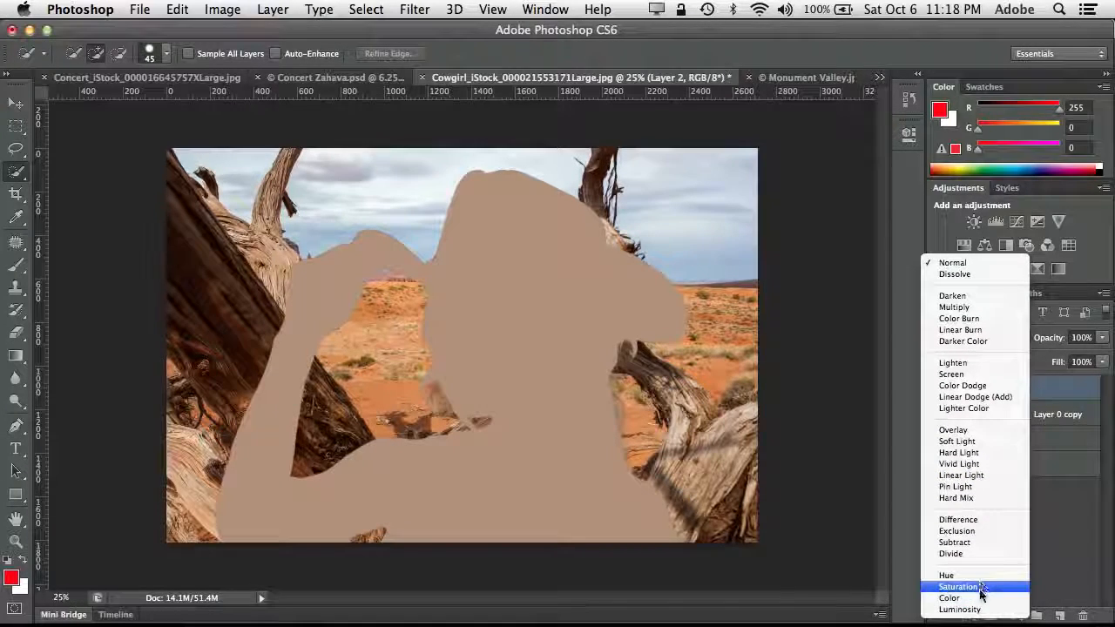
left_click(982, 599)
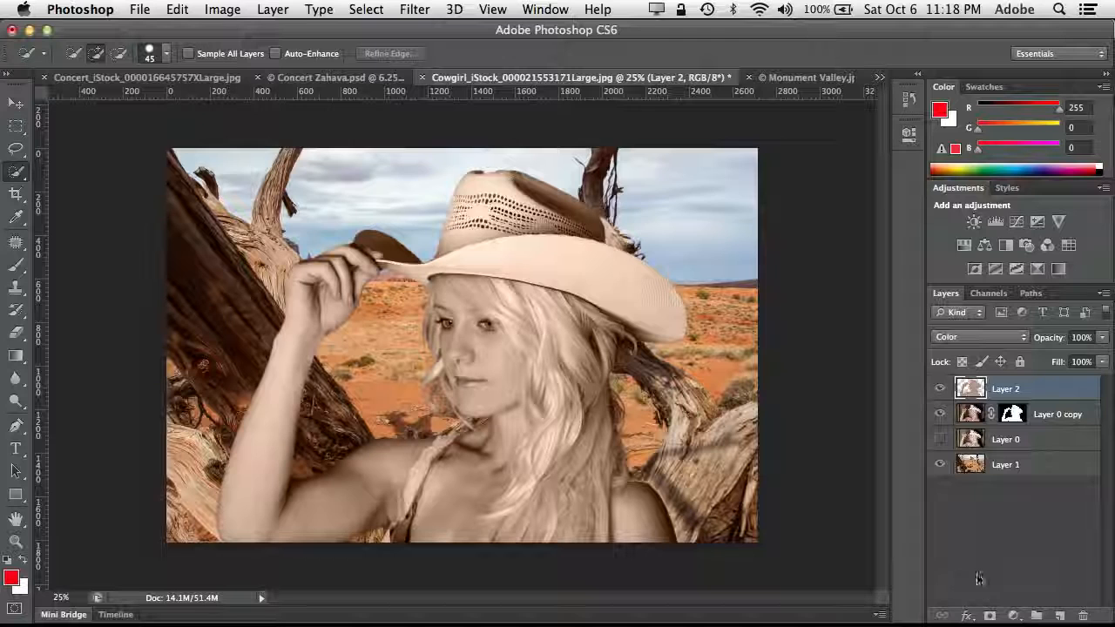
left_click_drag(1053, 337, 1025, 341)
left_click(1048, 340)
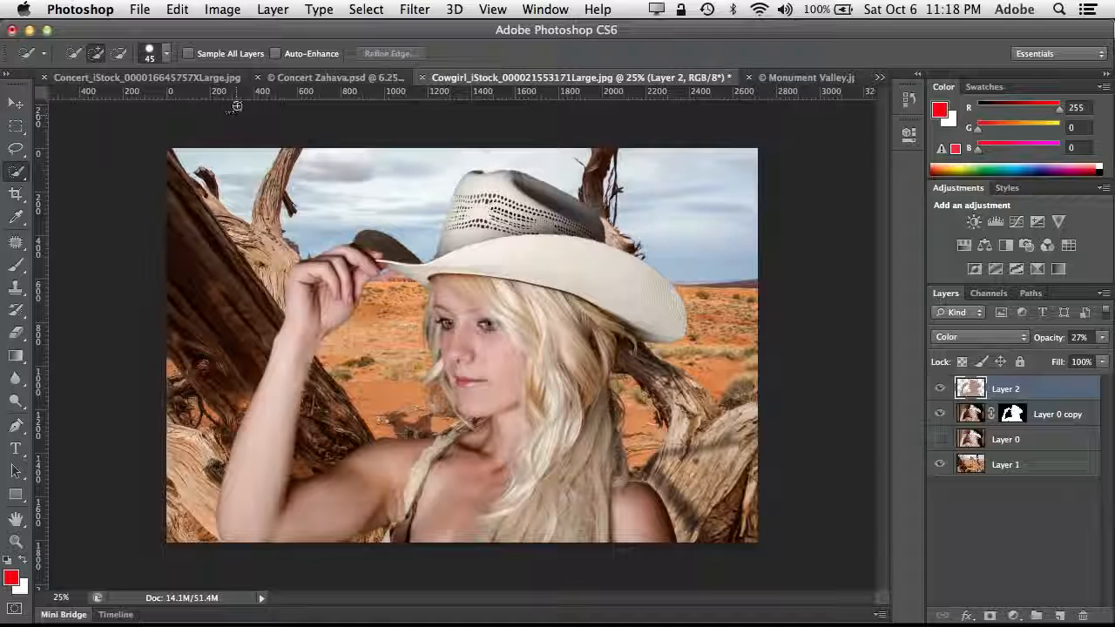
left_click(271, 79)
left_click(213, 79)
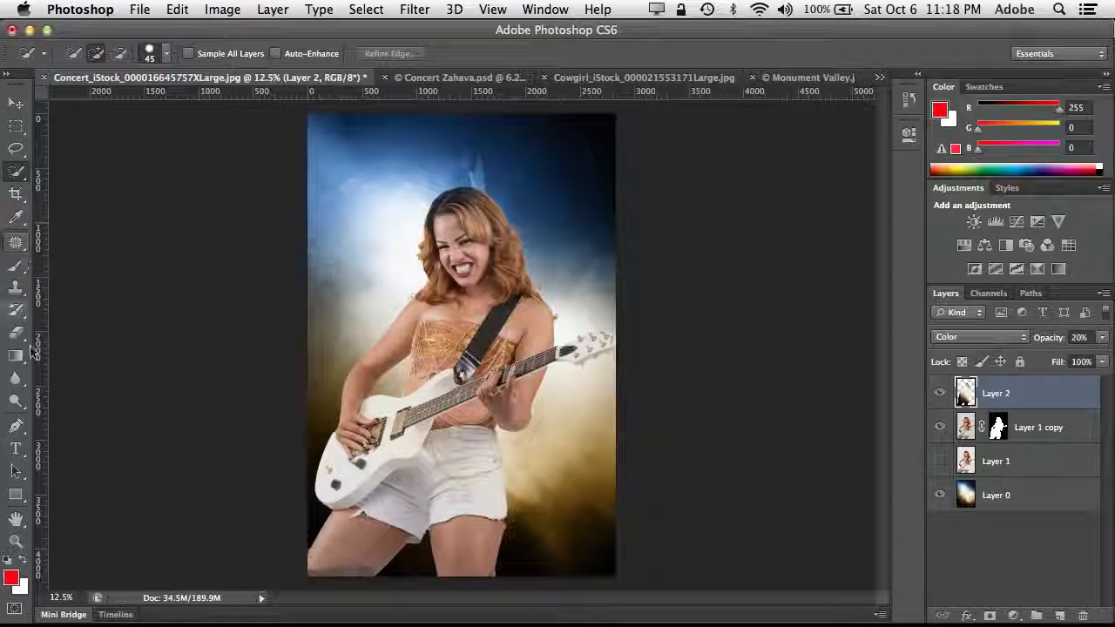
- Add the text "RoCK STAR" across the top of the concert image with the Type tool and commit it
key("t")
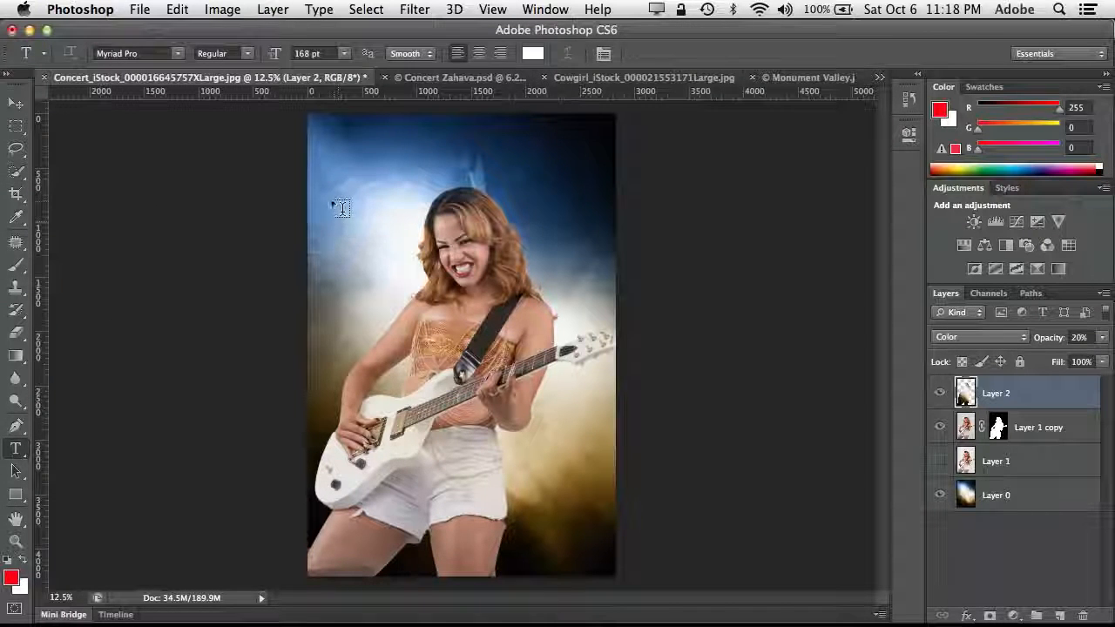
left_click(335, 145)
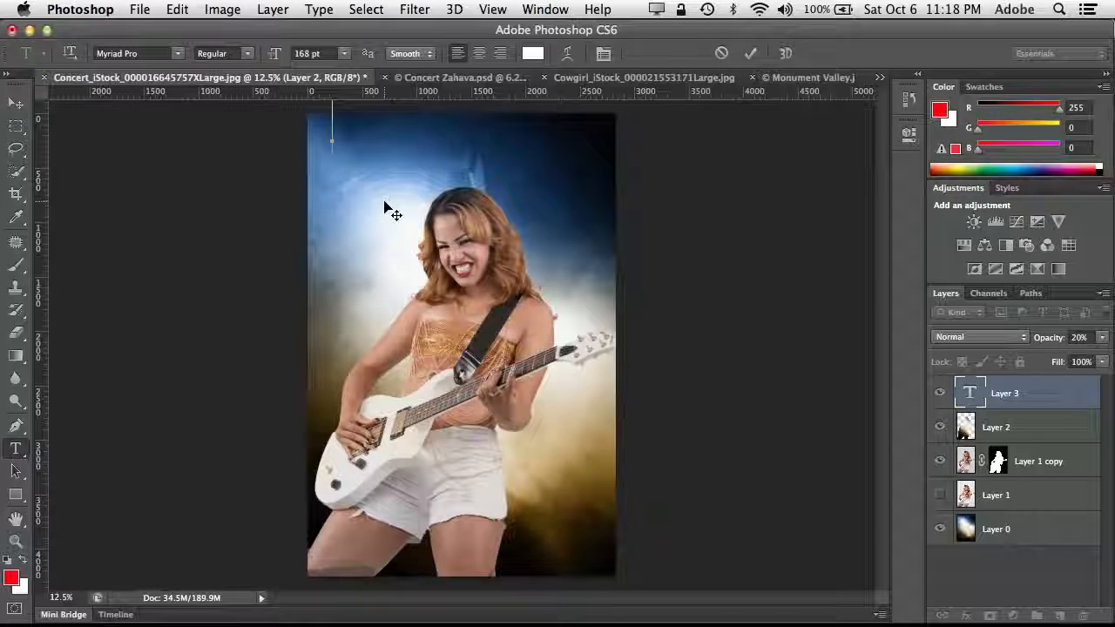
type("Ro")
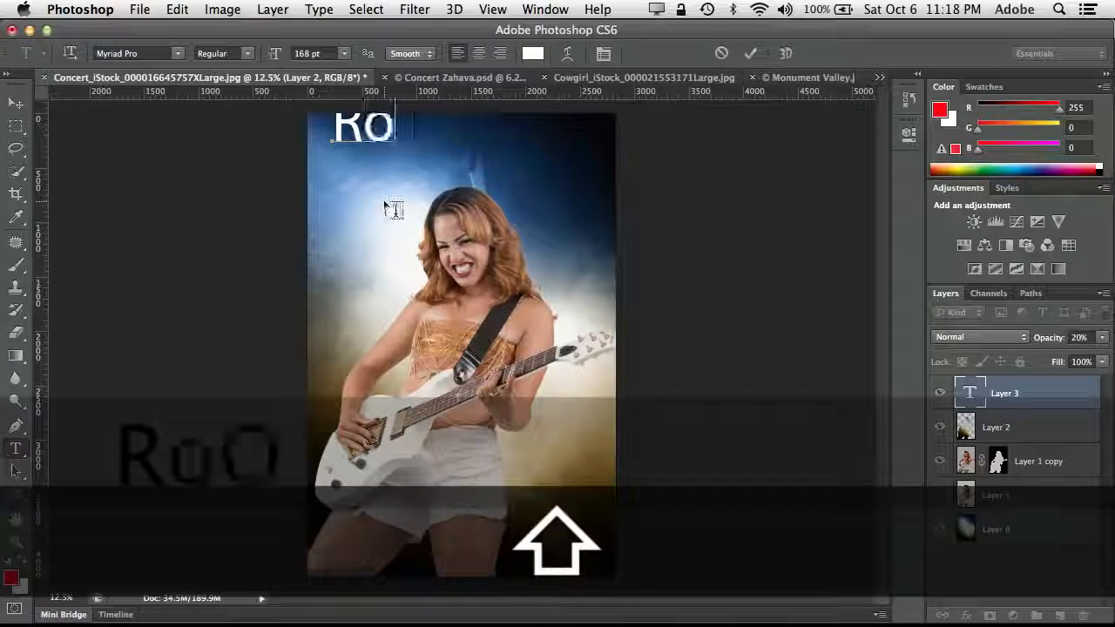
type("CK STA")
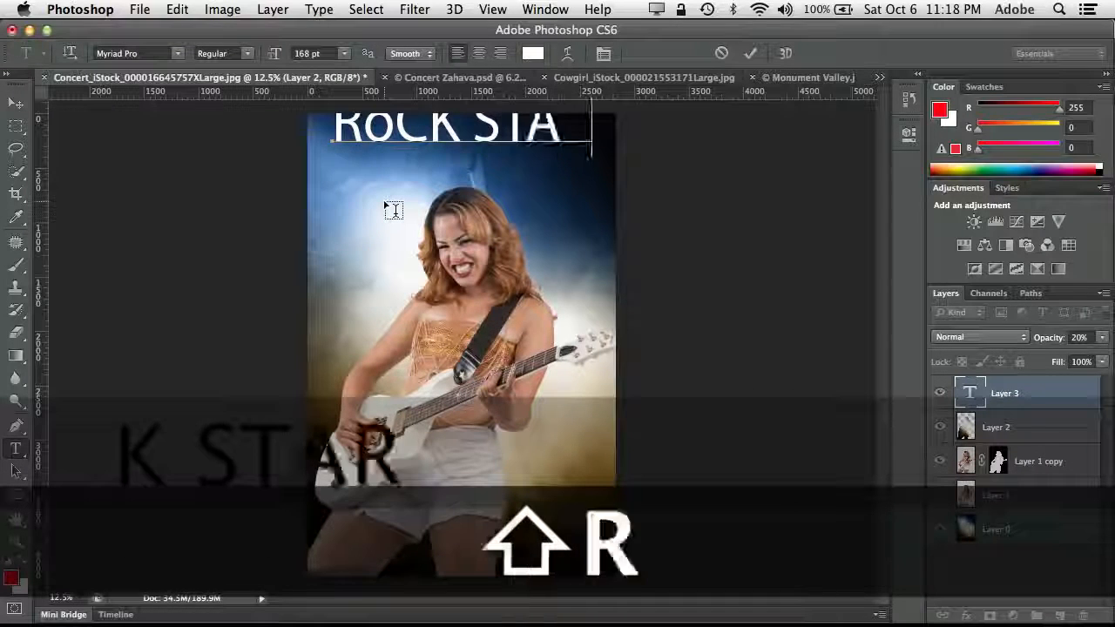
type("R")
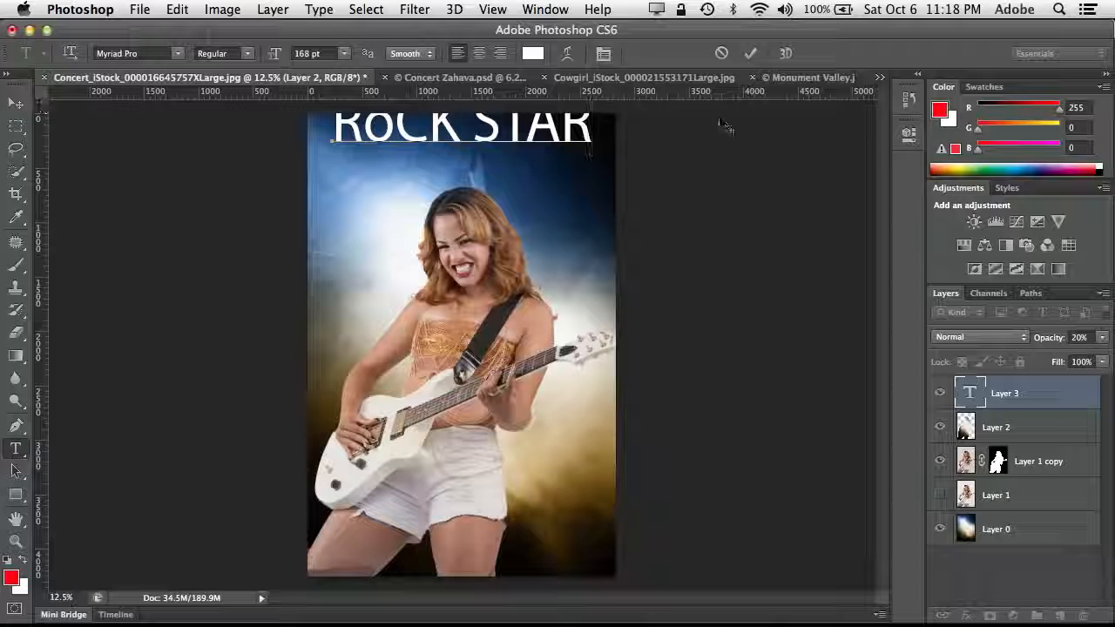
left_click(749, 53)
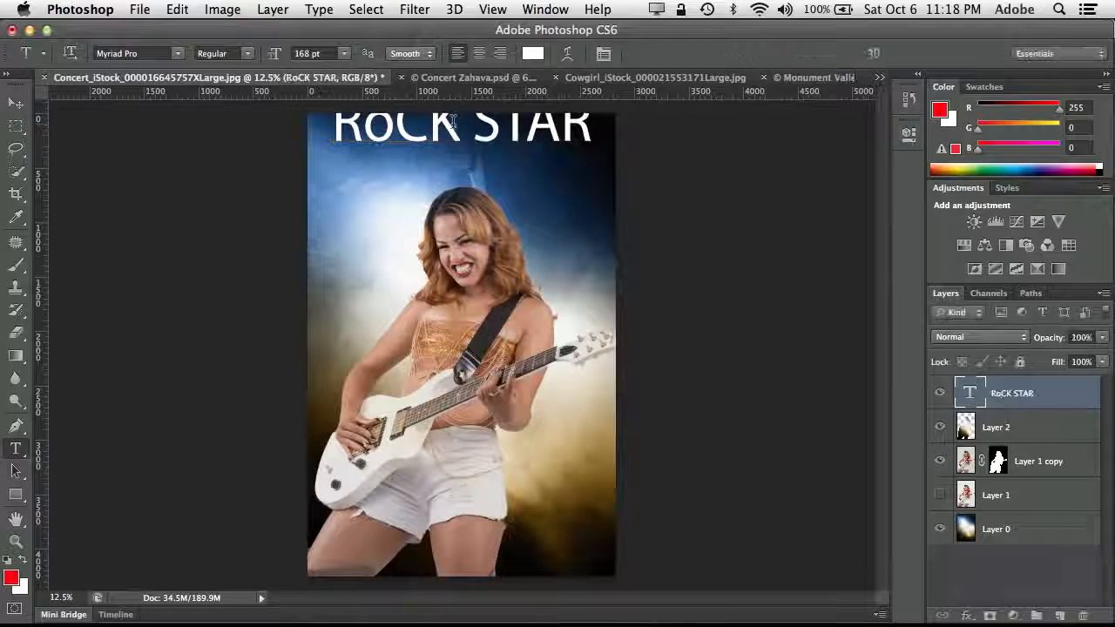
- Move the title down fully inside the image and replace its lowercase "o" with a capital "O"
left_click(16, 103)
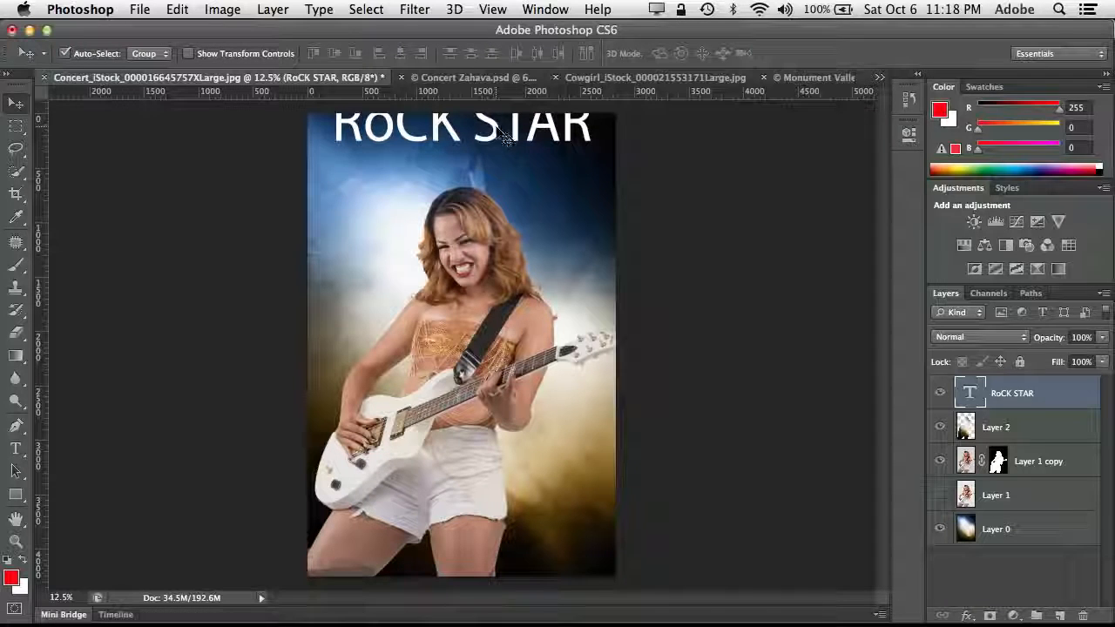
left_click_drag(502, 135, 485, 160)
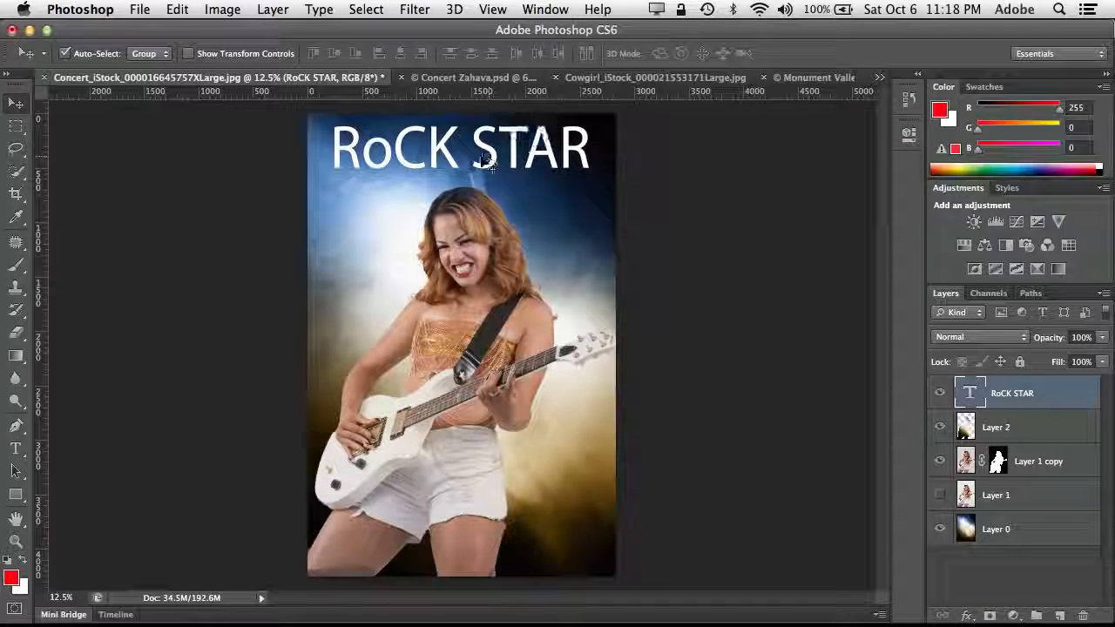
left_click(17, 448)
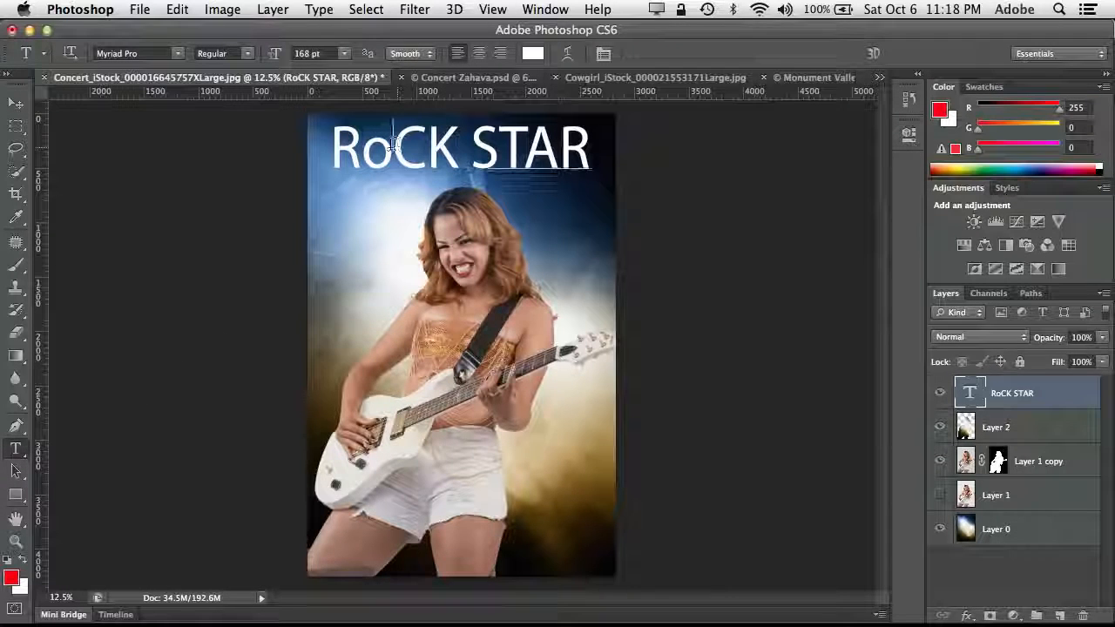
left_click_drag(394, 143, 366, 139)
type("O")
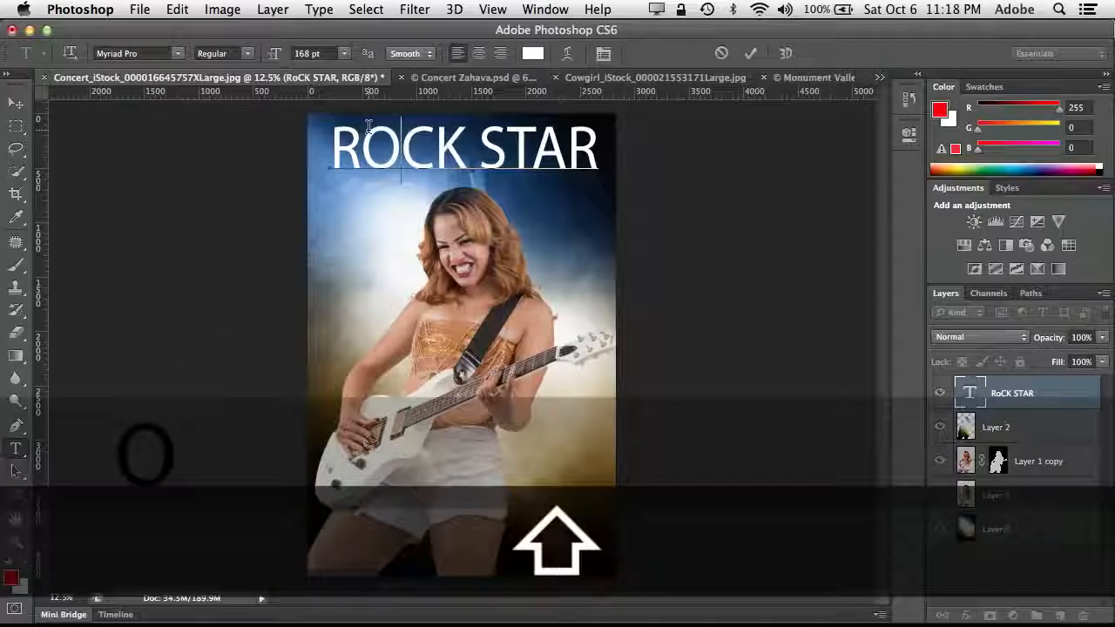
- Set the font of the whole ROCK STAR title to A bite and its size to 105 pt
left_click_drag(598, 148, 568, 147)
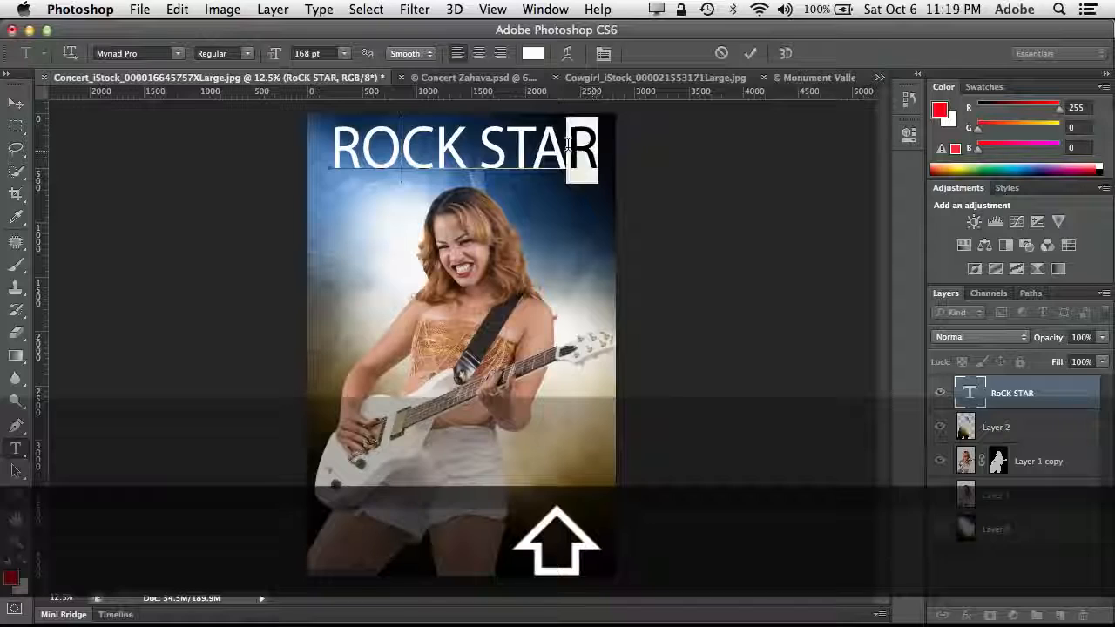
left_click(333, 146, "shift")
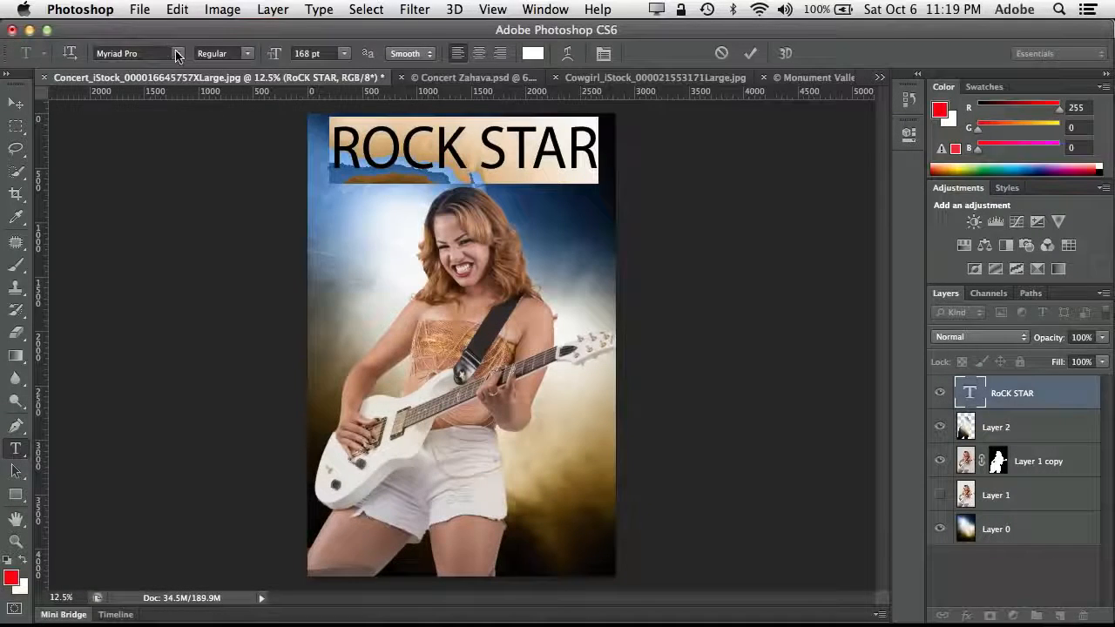
left_click(177, 54)
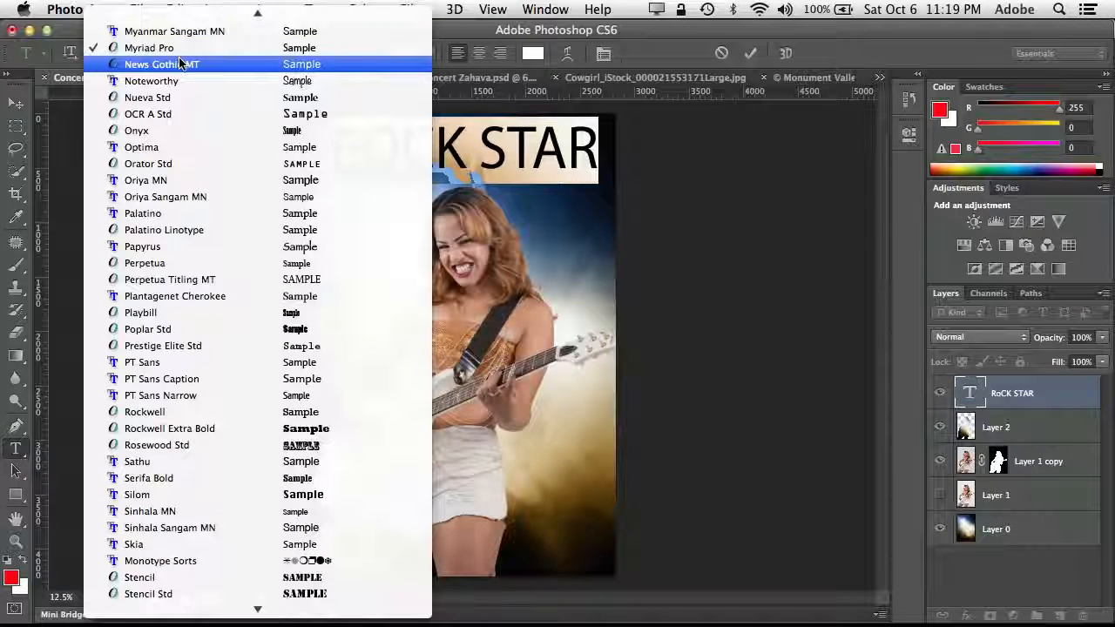
mouse_move(181, 5)
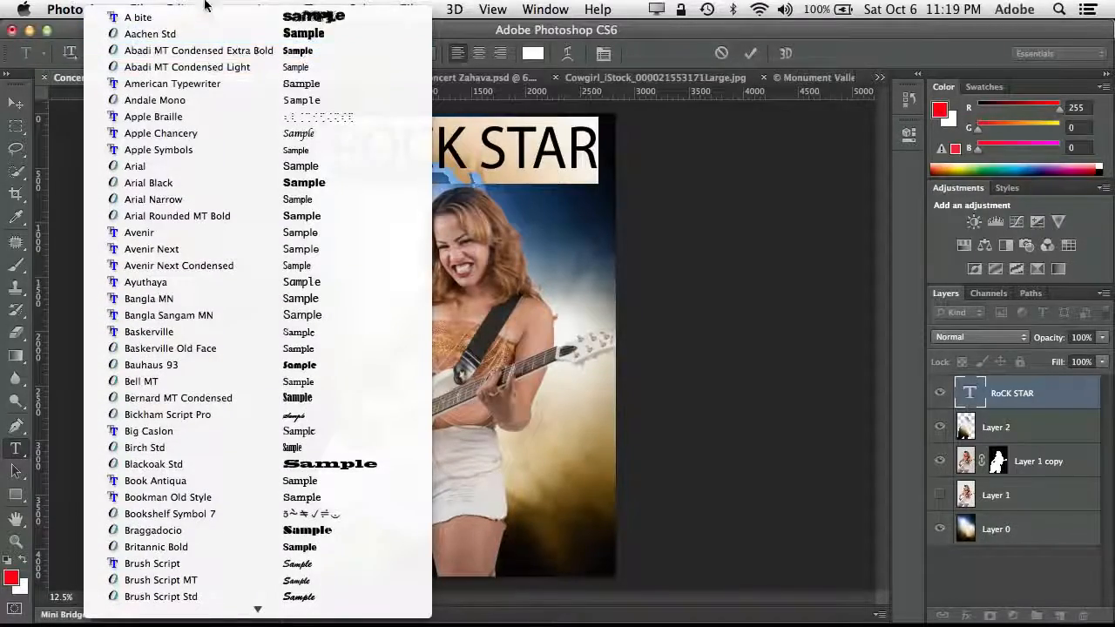
left_click(189, 18)
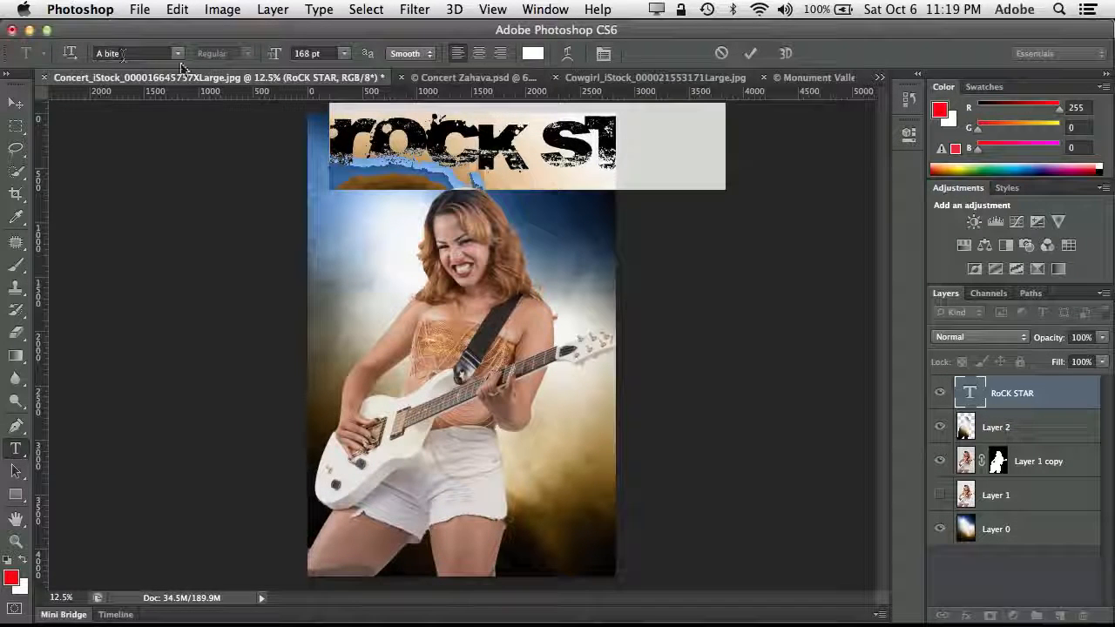
left_click(344, 54)
left_click(321, 234)
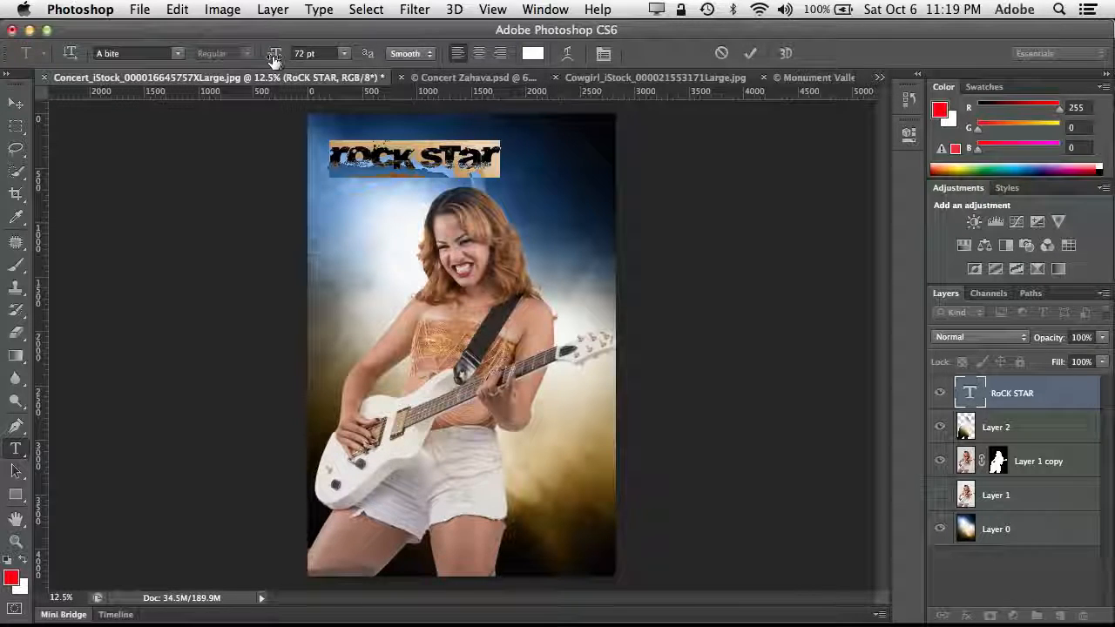
left_click_drag(275, 58, 317, 66)
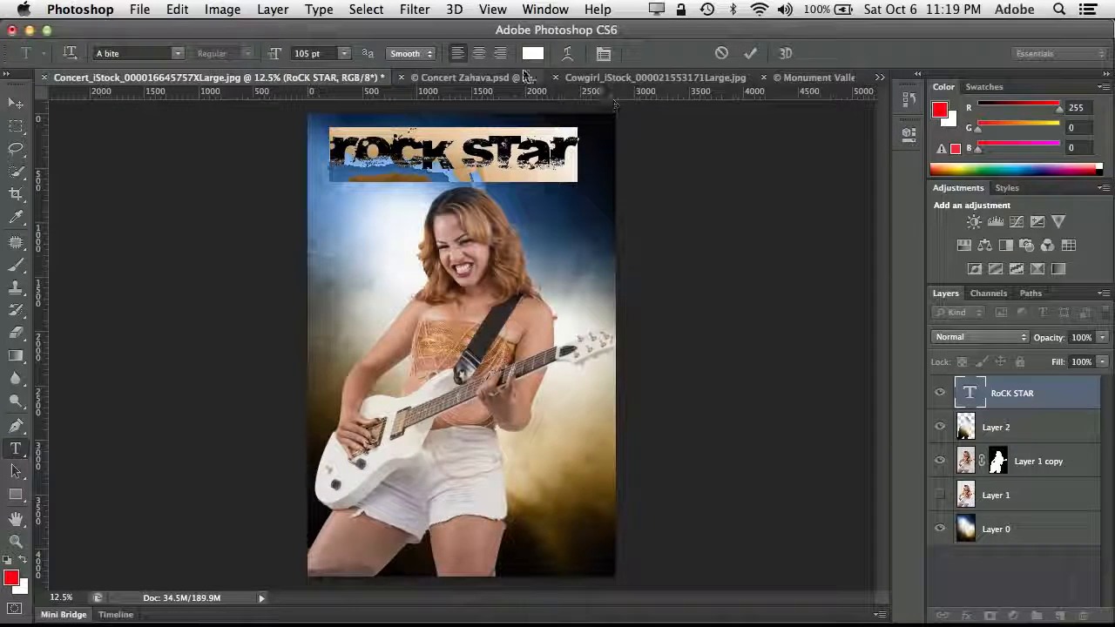
- Set the title's text color to the skin tone 9f7c6d sampled from the guitarist's thigh and commit the text edit
left_click(534, 58)
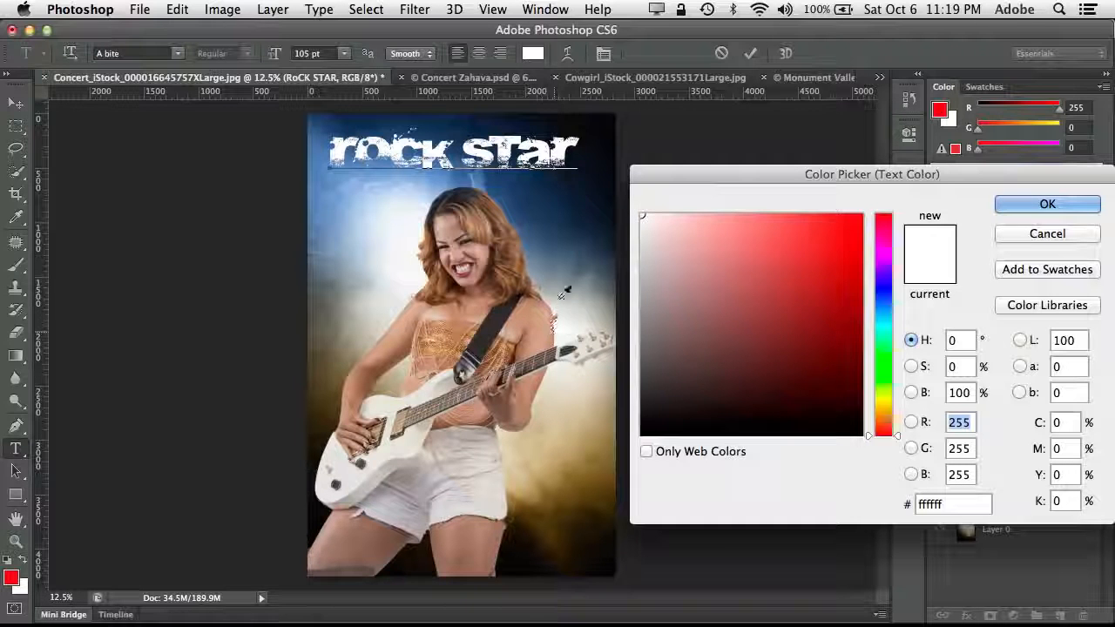
left_click(582, 434)
left_click_drag(582, 435, 460, 546)
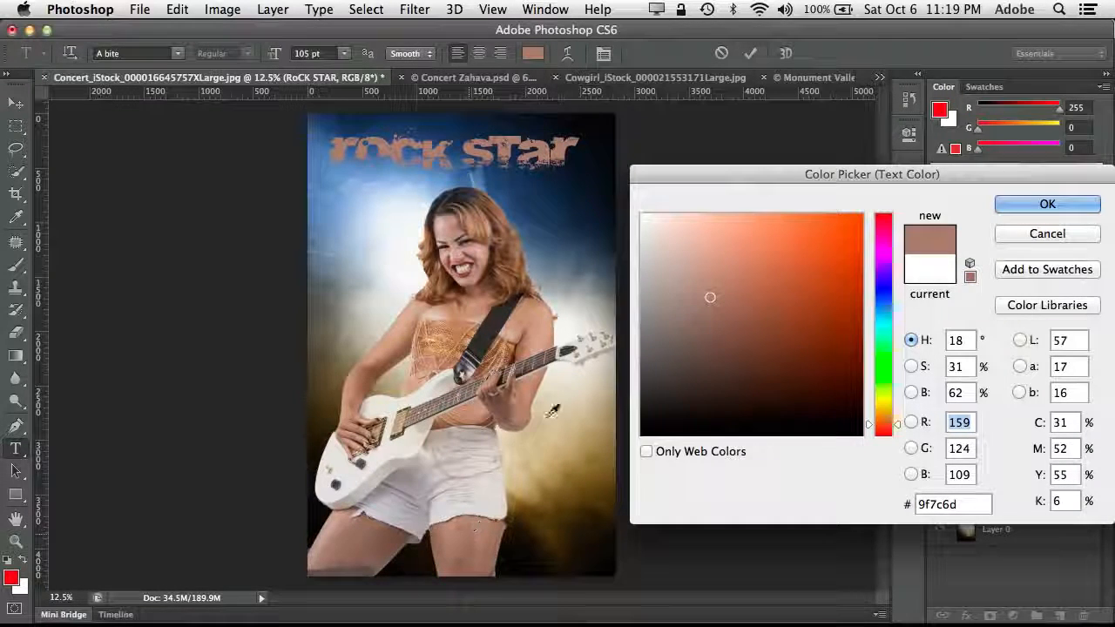
left_click(1003, 203)
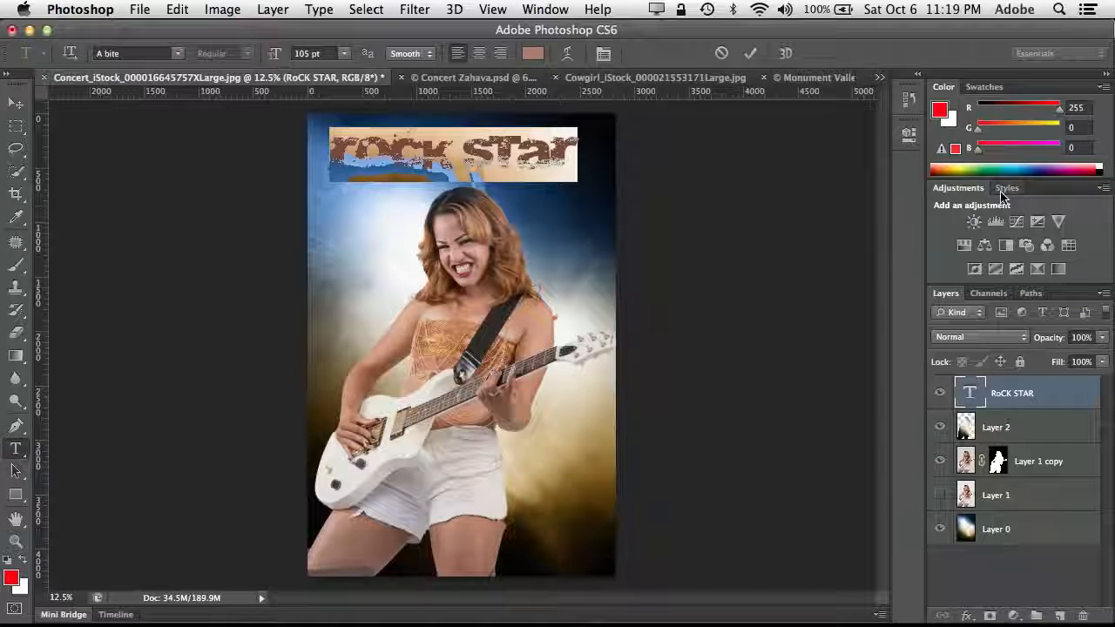
left_click(752, 53)
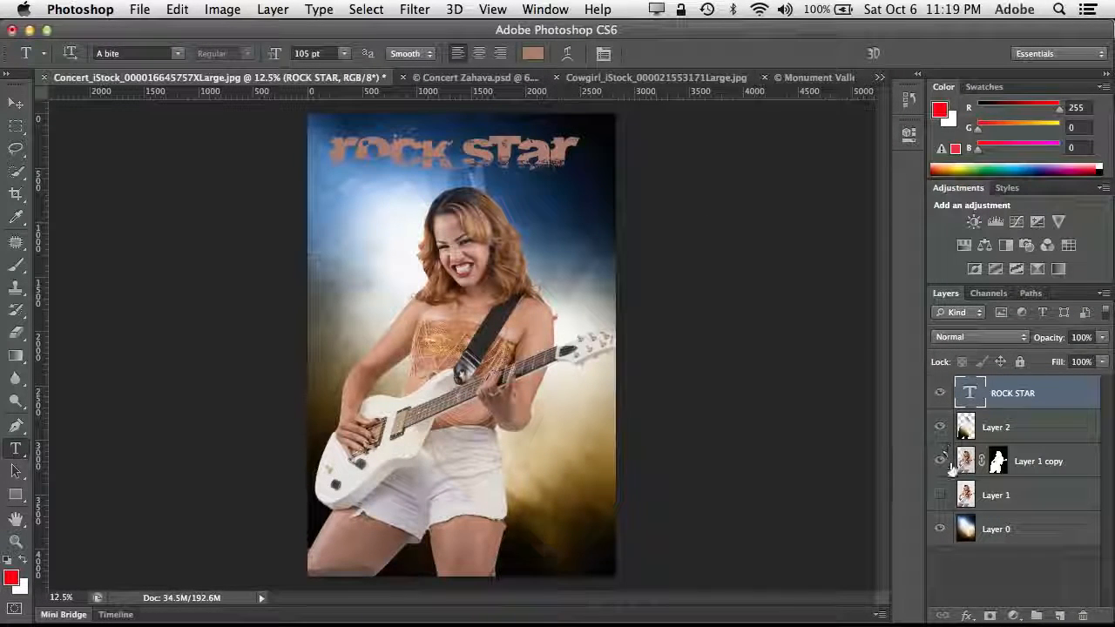
- Add a Drop Shadow effect to the ROCK STAR layer, with the shadow offset downward below the letters
left_click(964, 615)
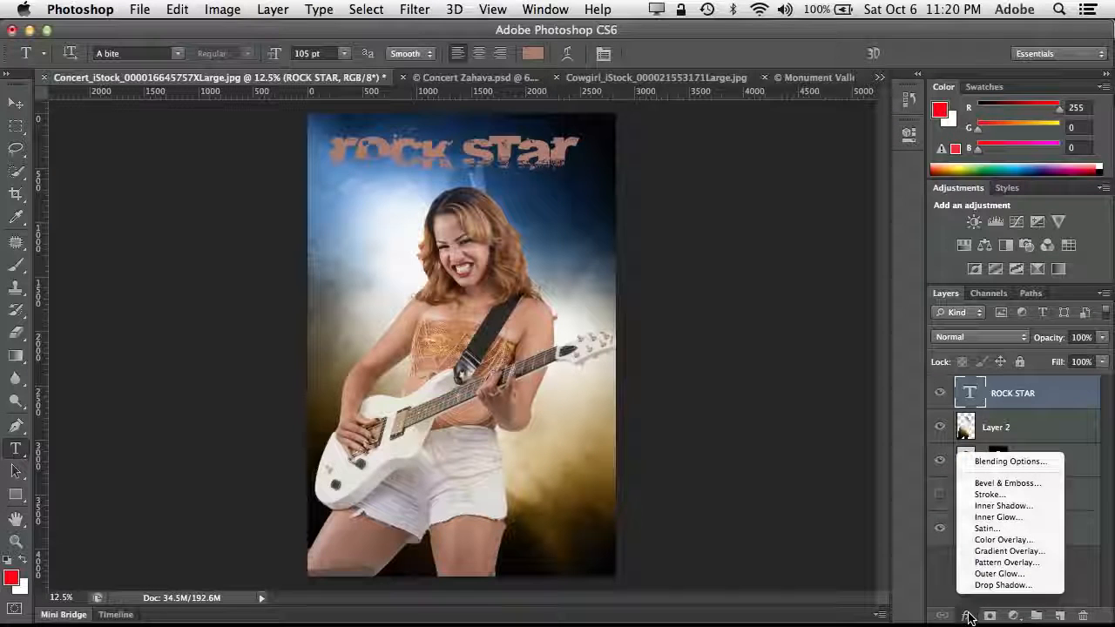
left_click(993, 584)
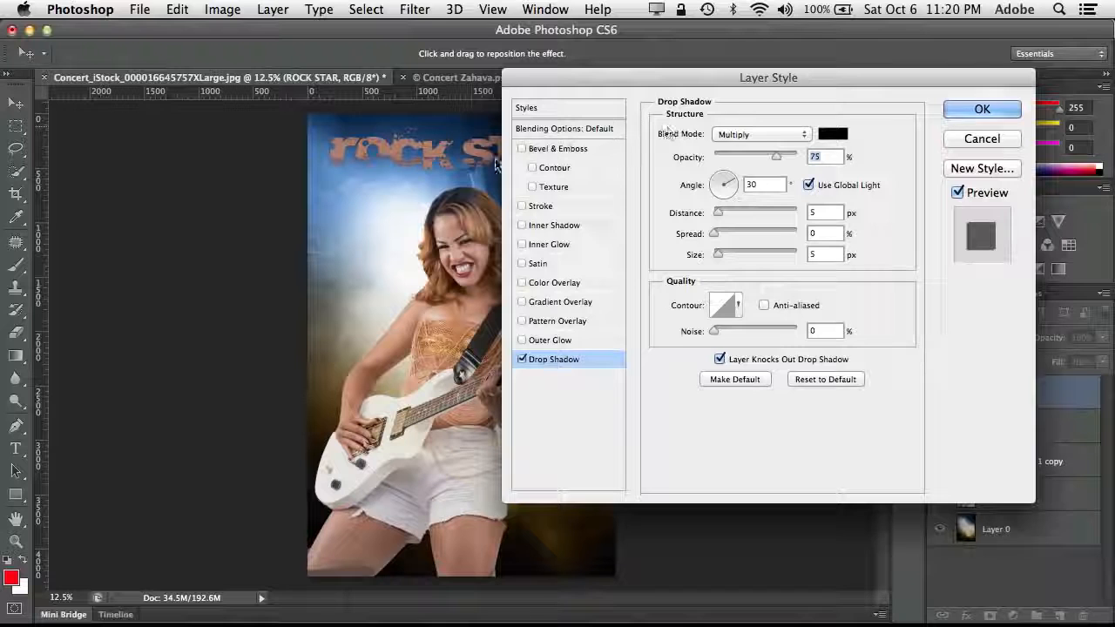
left_click_drag(450, 169, 449, 174)
left_click(965, 107)
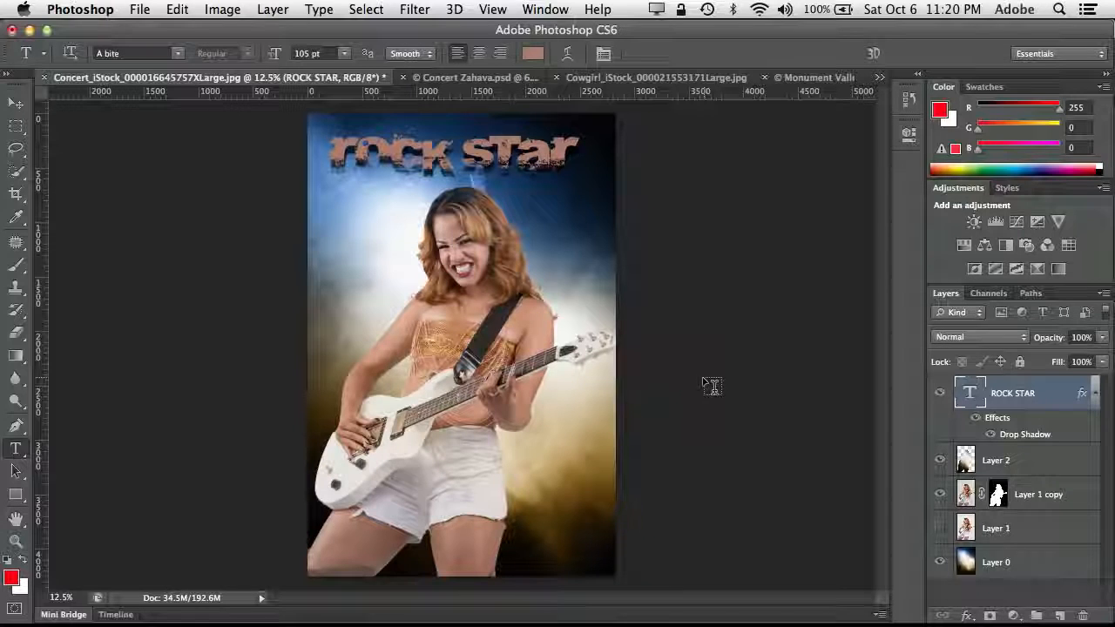
- Hide and show the ROCK STAR layer to compare the image, and move the title slightly lower
left_click(943, 396)
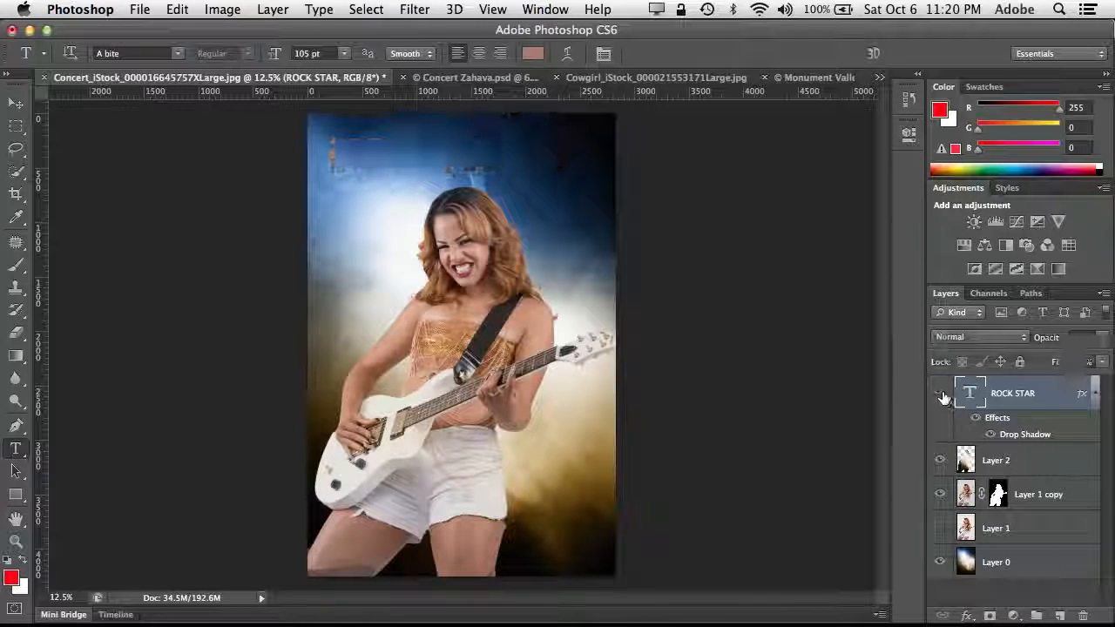
left_click(942, 397)
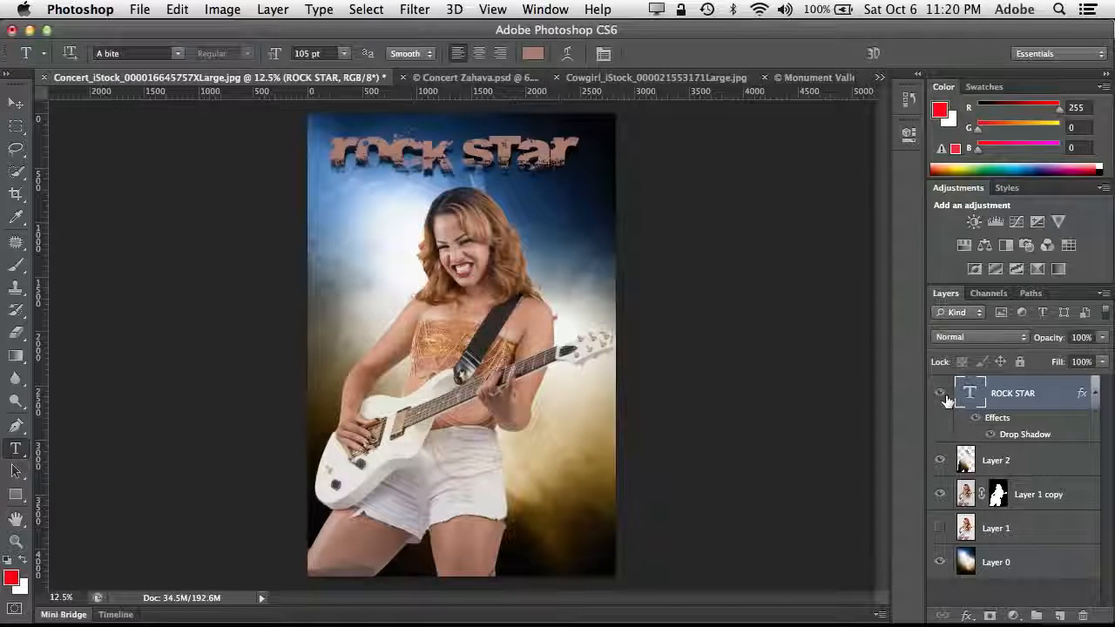
left_click(15, 104)
mouse_move(402, 161)
left_mouse_down()
mouse_move(394, 365)
mouse_move(397, 153)
left_mouse_up()
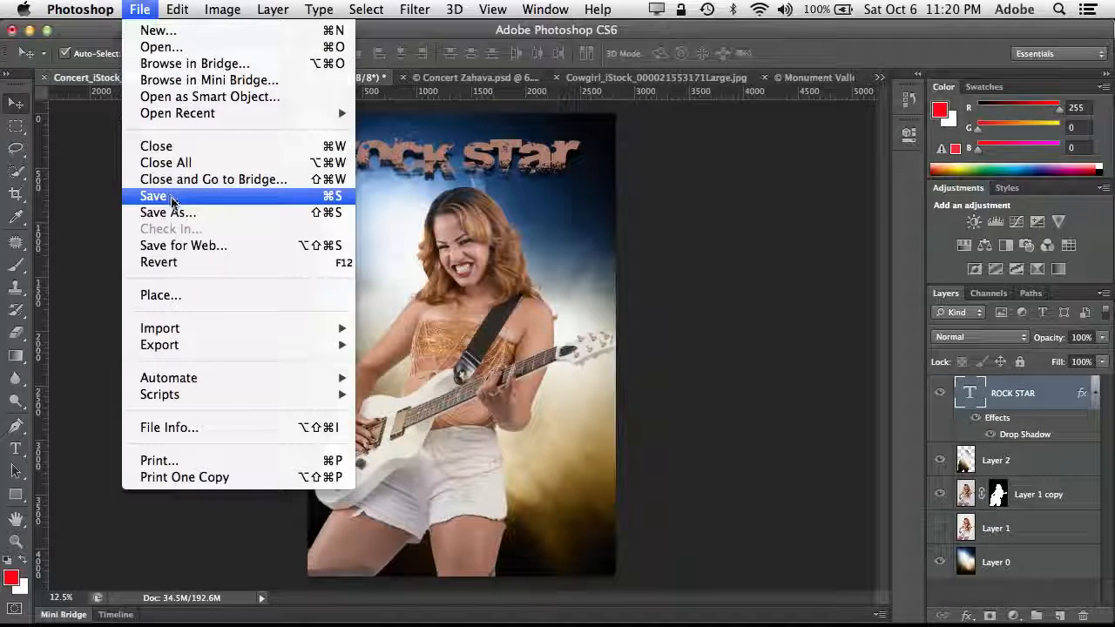
left_click(168, 212)
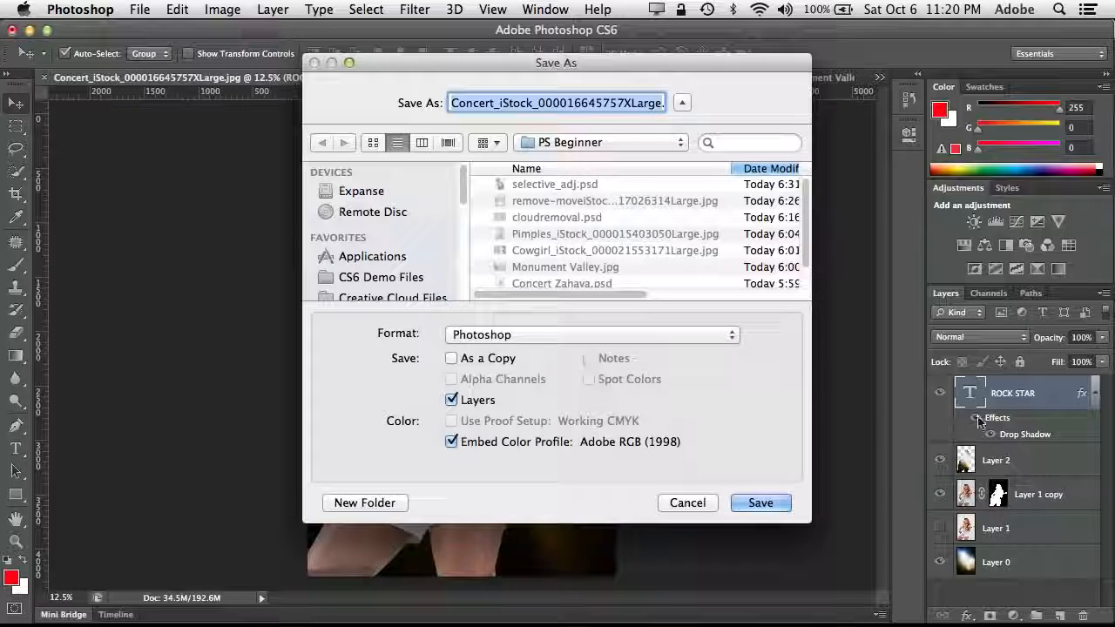
left_click(939, 528)
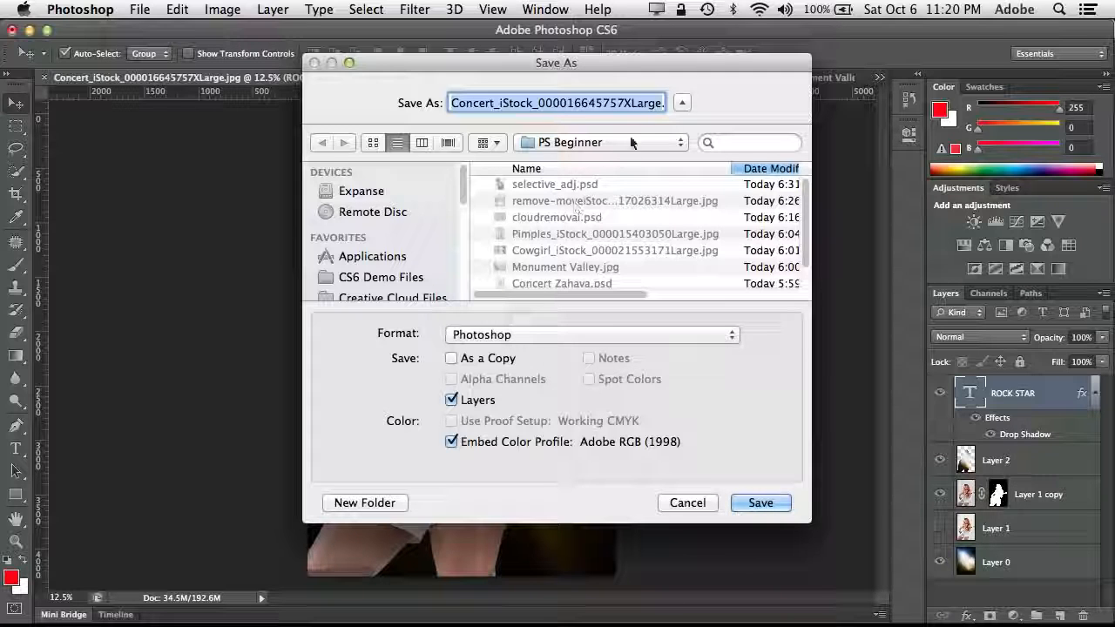
left_click(640, 102)
left_click_drag(639, 102, 680, 103)
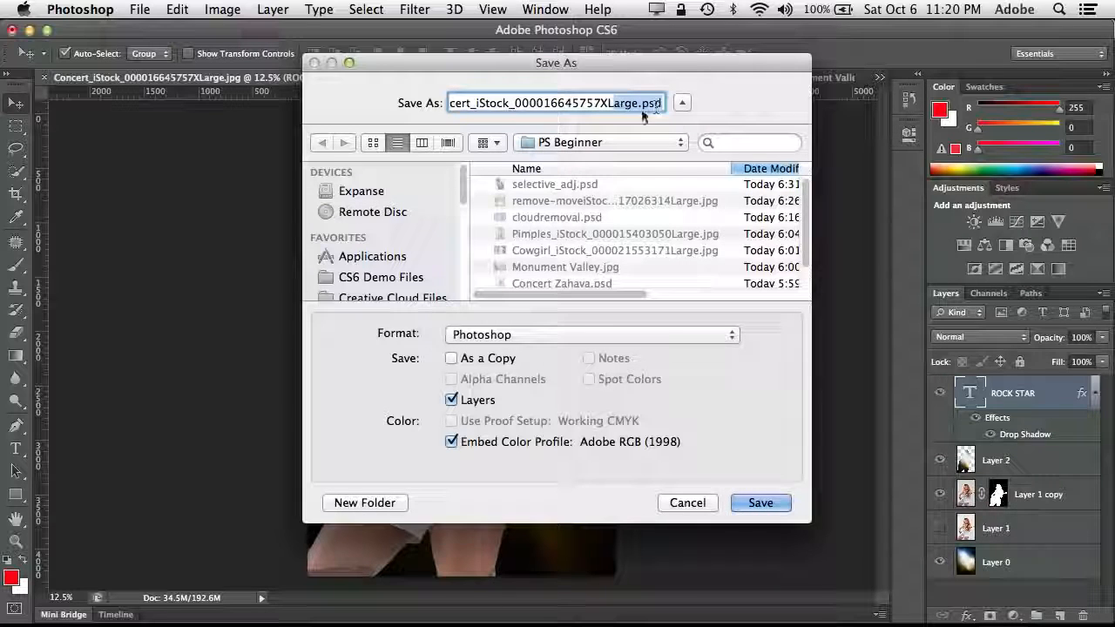
left_click(759, 503)
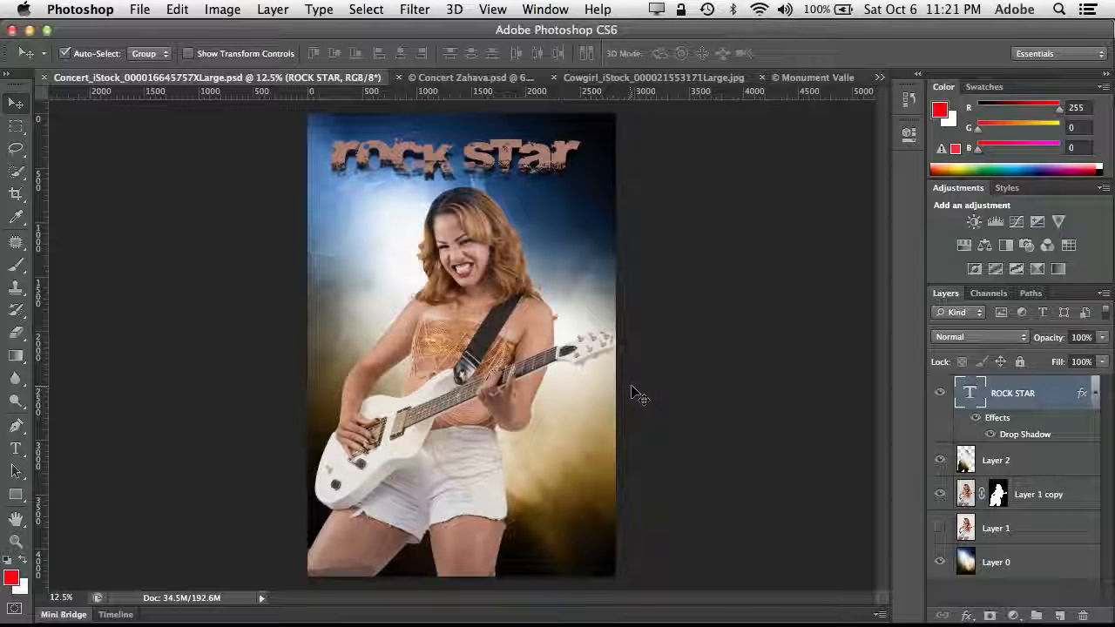
- Start a Save for Web export of the composite and set the image height to 1024 px with proportions linked
left_click(139, 9)
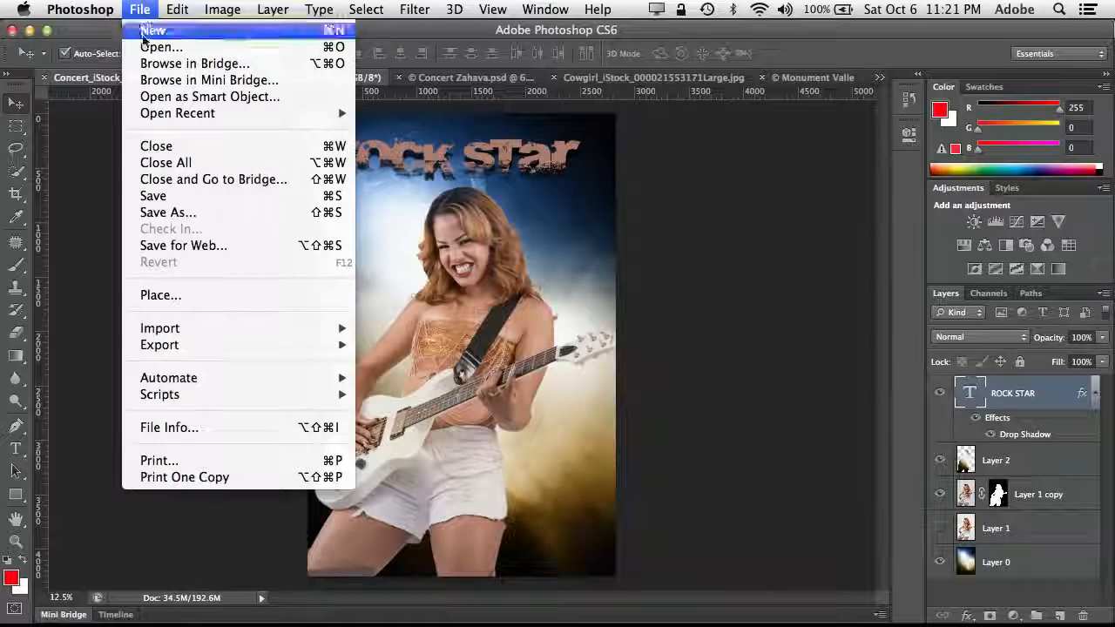
left_click(218, 245)
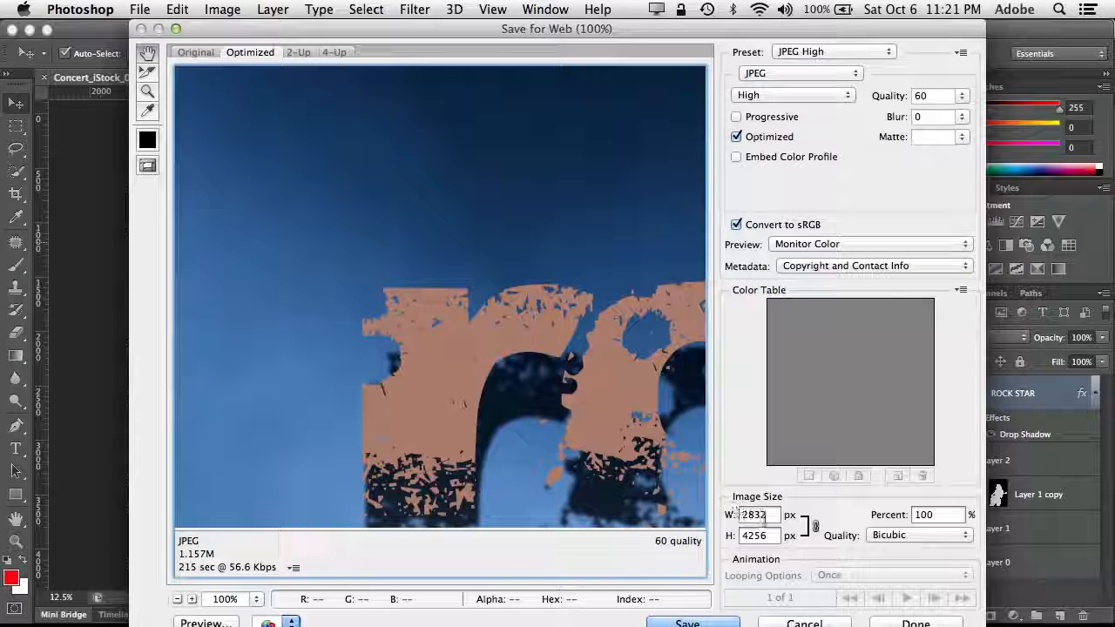
left_click(754, 535)
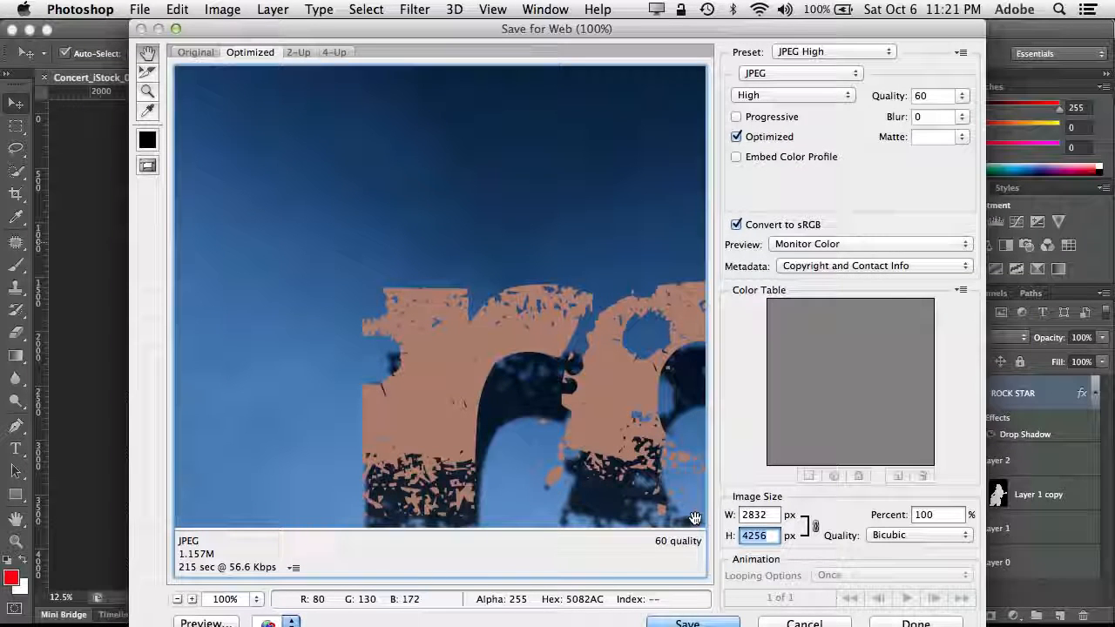
type("10")
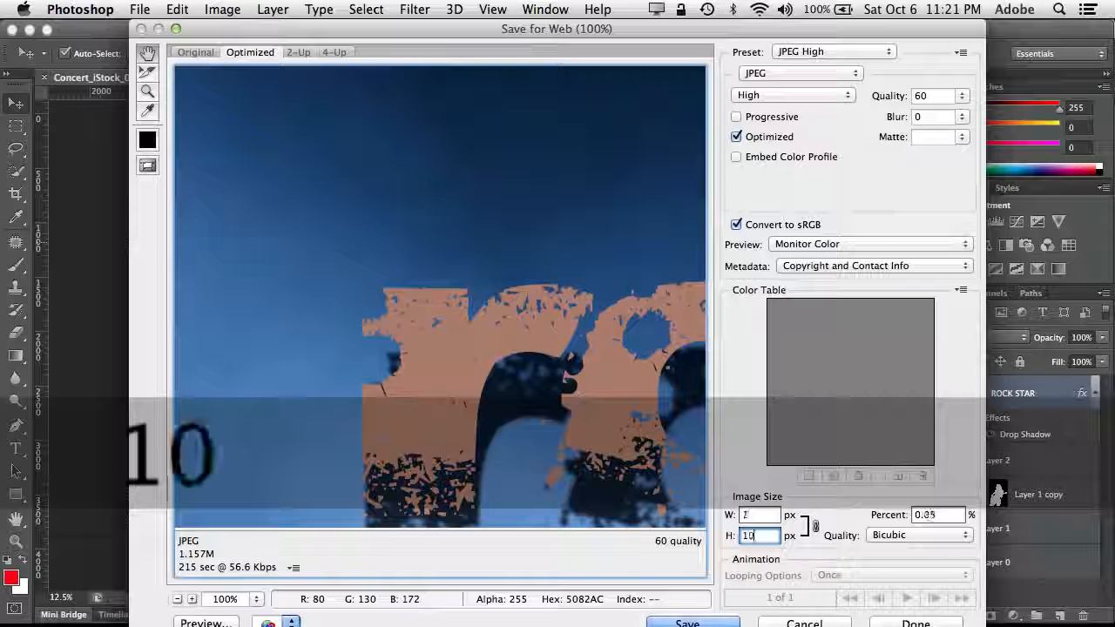
type("24")
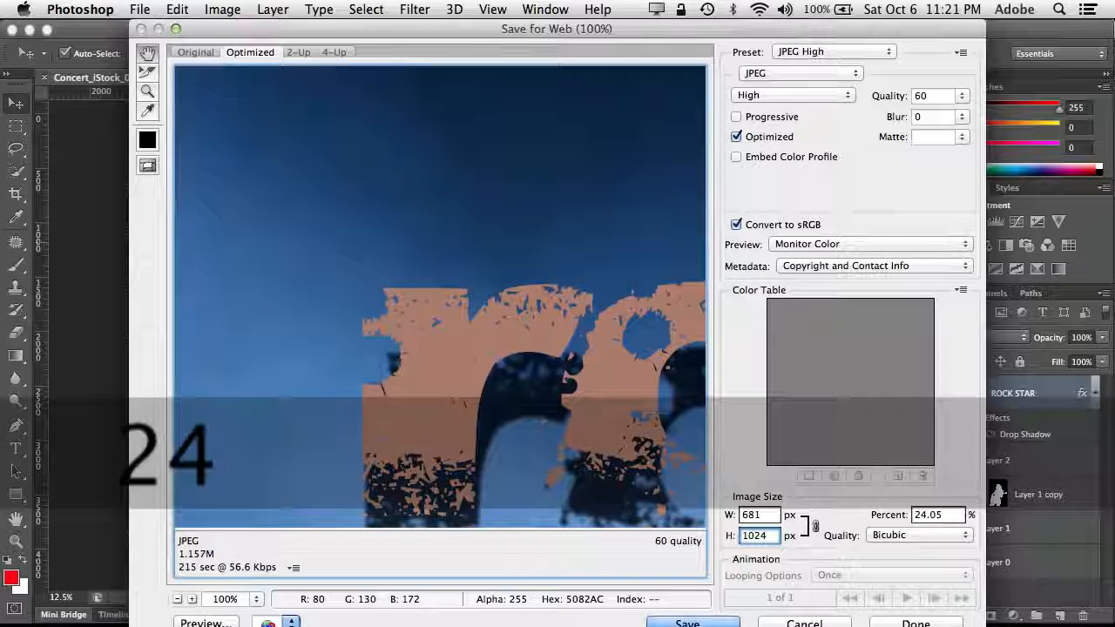
key("Tab")
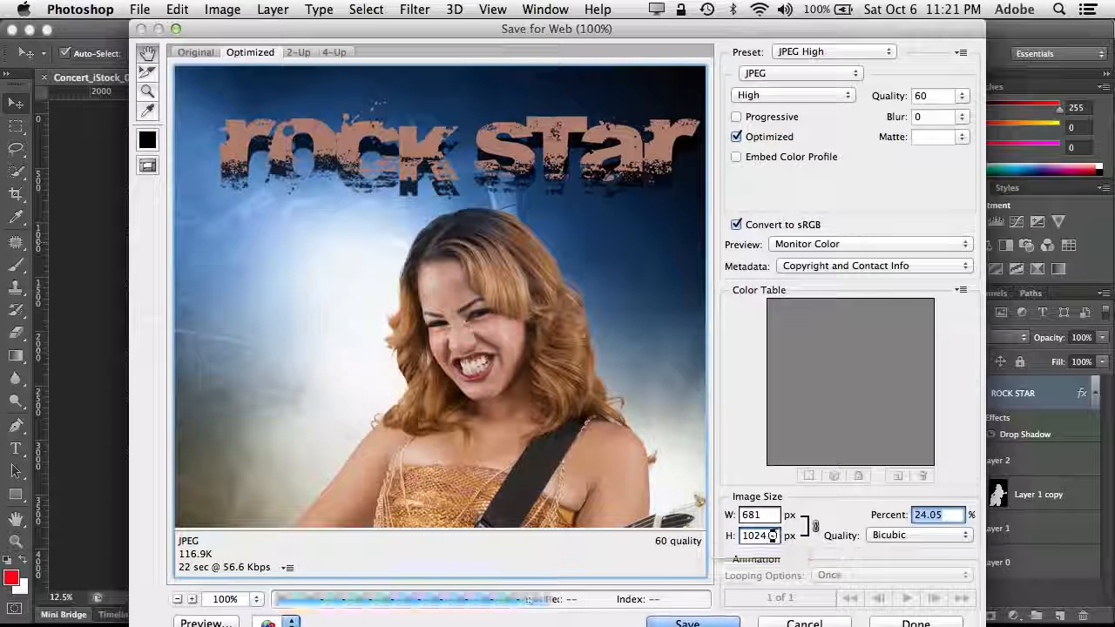
- Reduce the web image's height to 800 px and keep JPEG as the file format
left_click(774, 536)
double_click(771, 536)
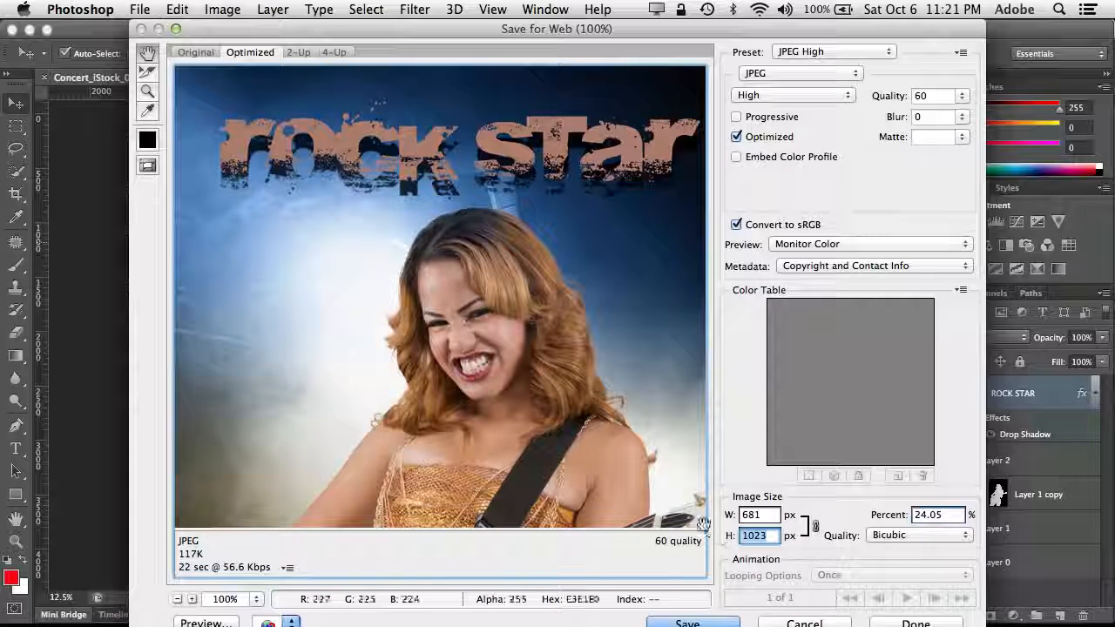
type("800")
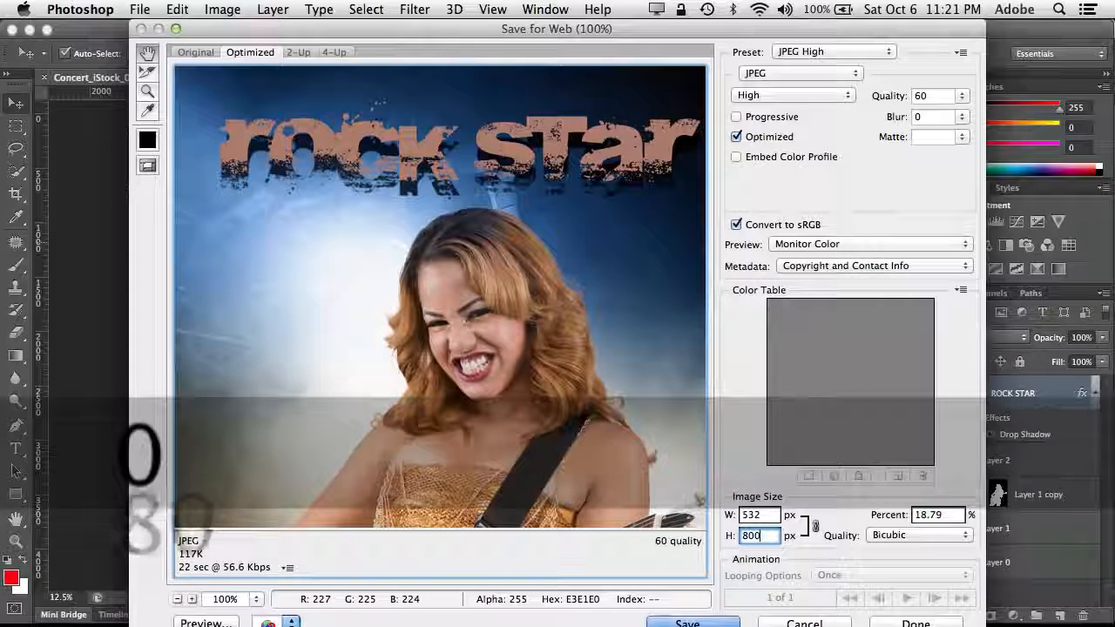
key("Tab")
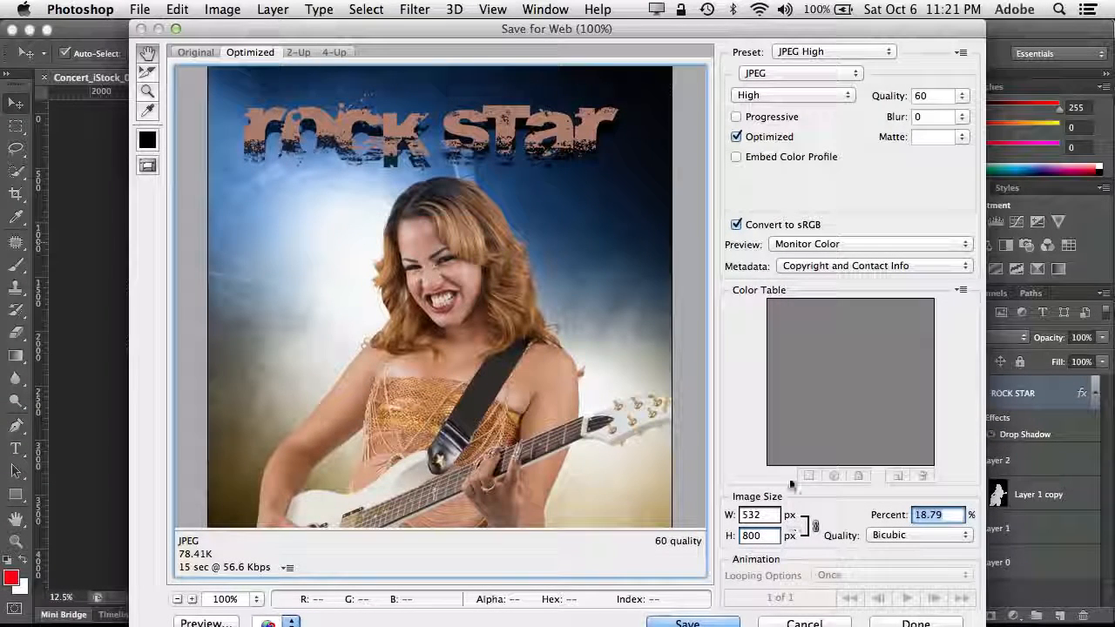
left_click(796, 75)
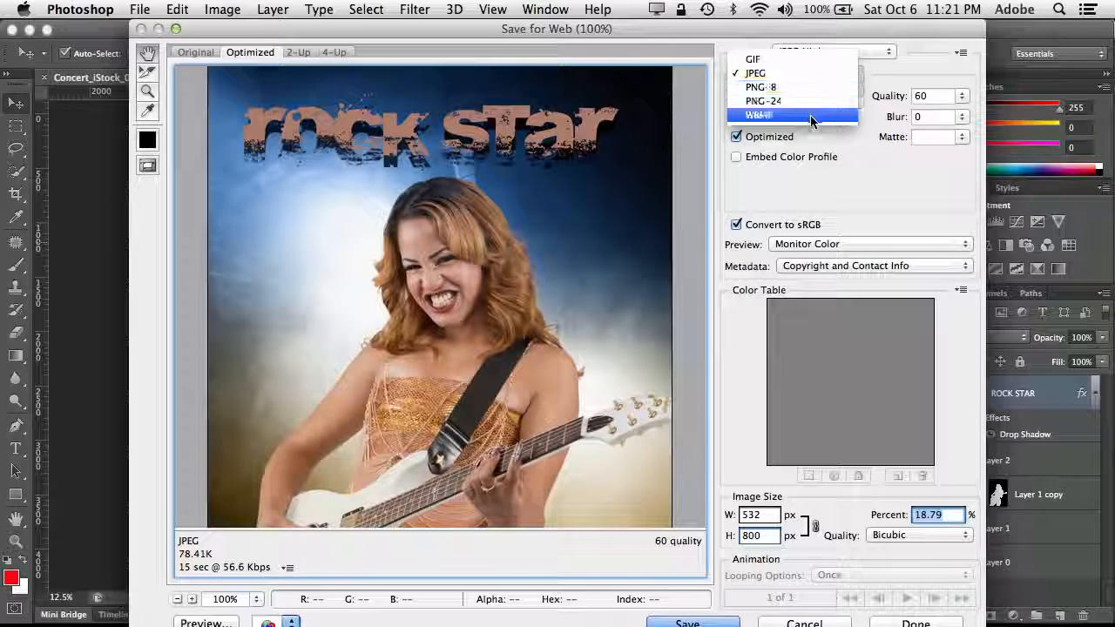
left_click(824, 166)
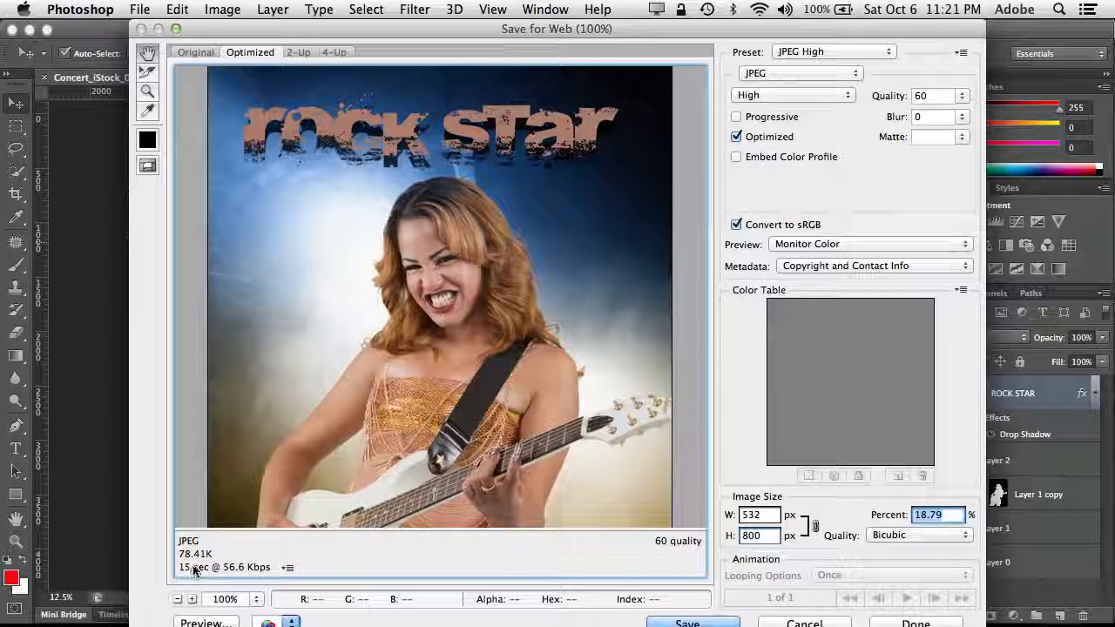
- Save the optimized web image as rockstar-web.jpg in the PS Beginner folder
left_click(712, 624)
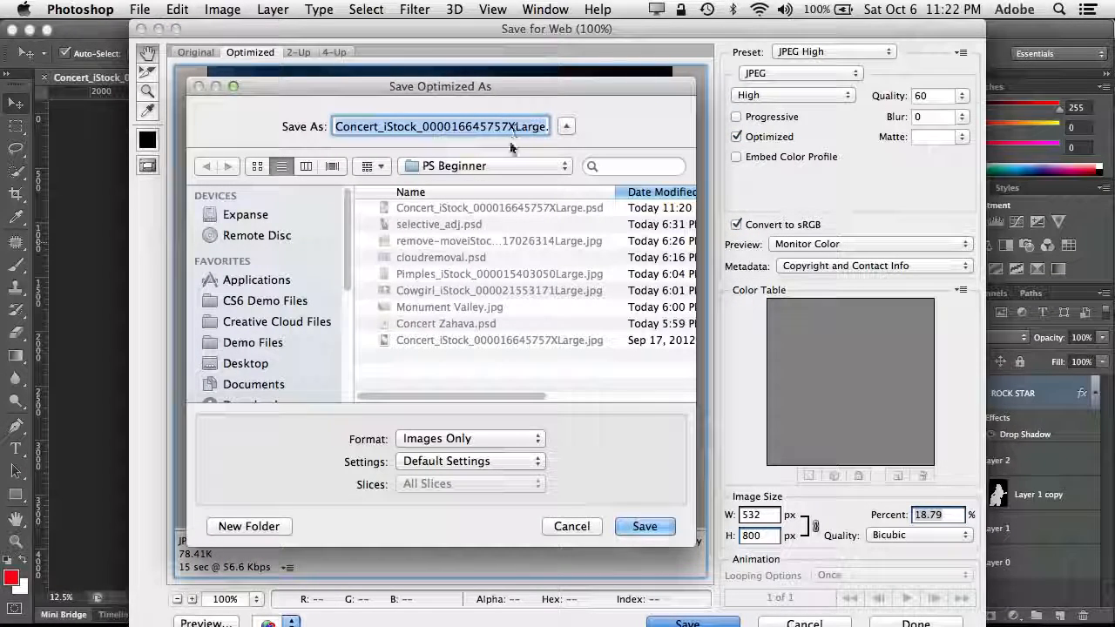
type("rocks")
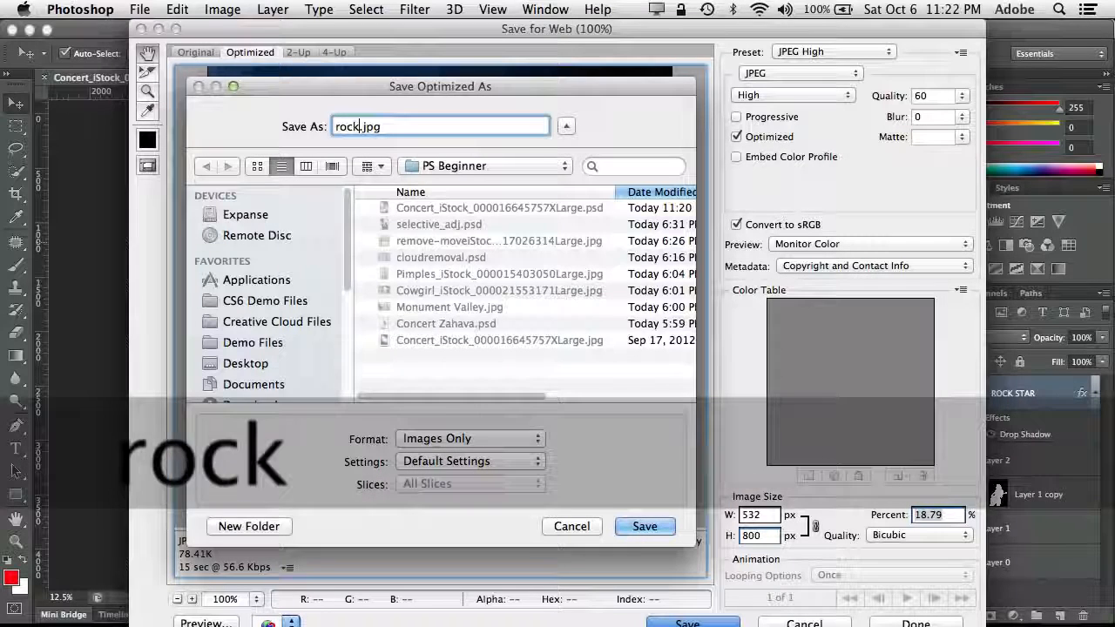
type("tar-s")
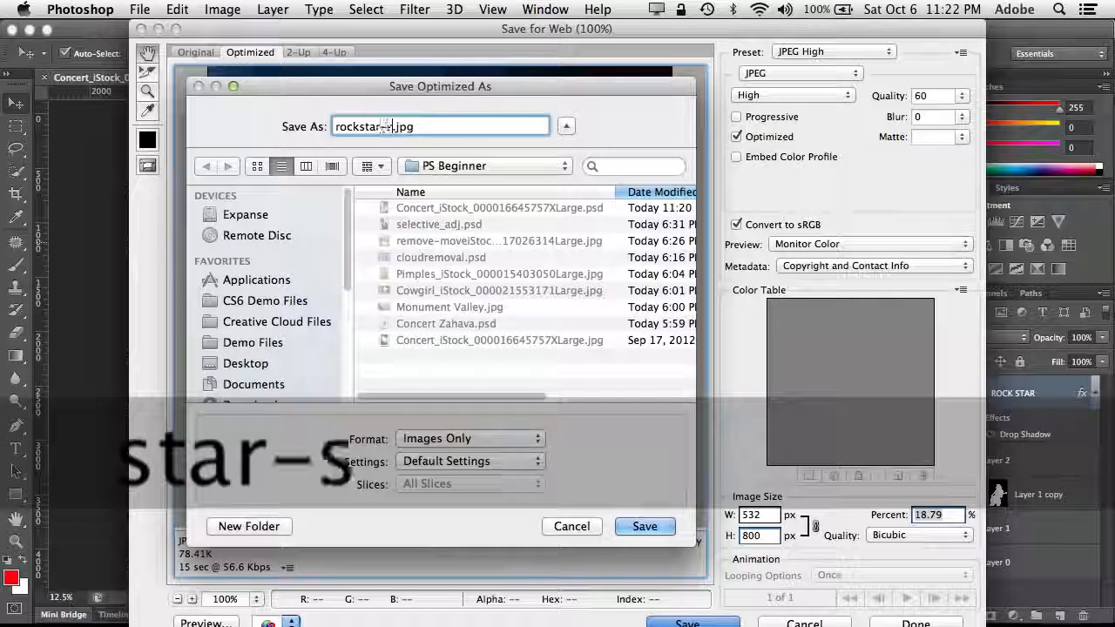
key("BackSpace")
type("web")
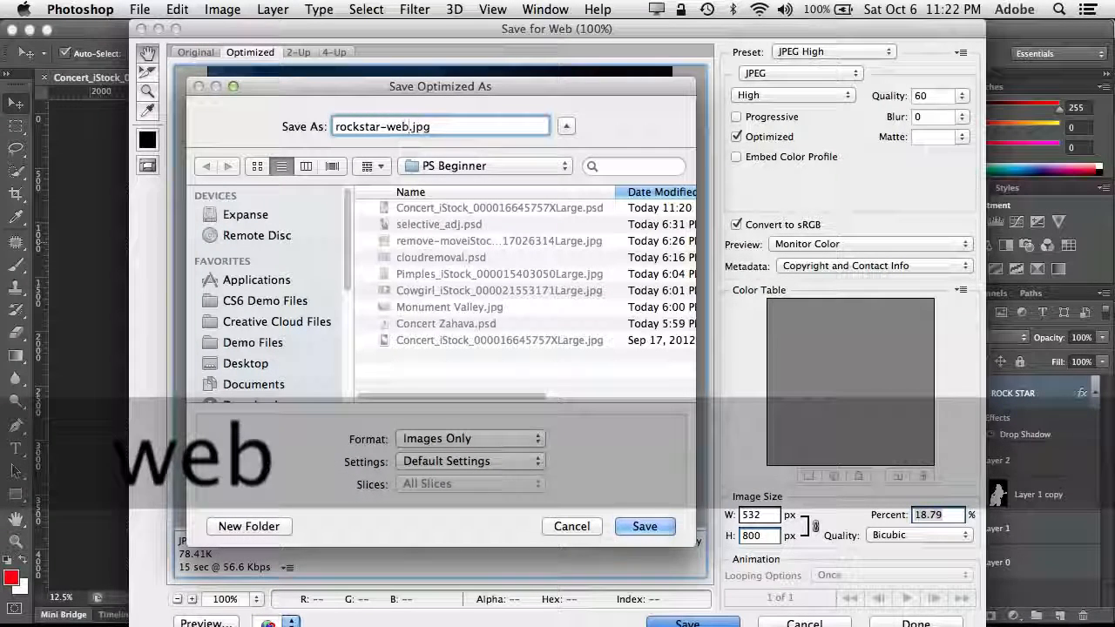
left_click(645, 526)
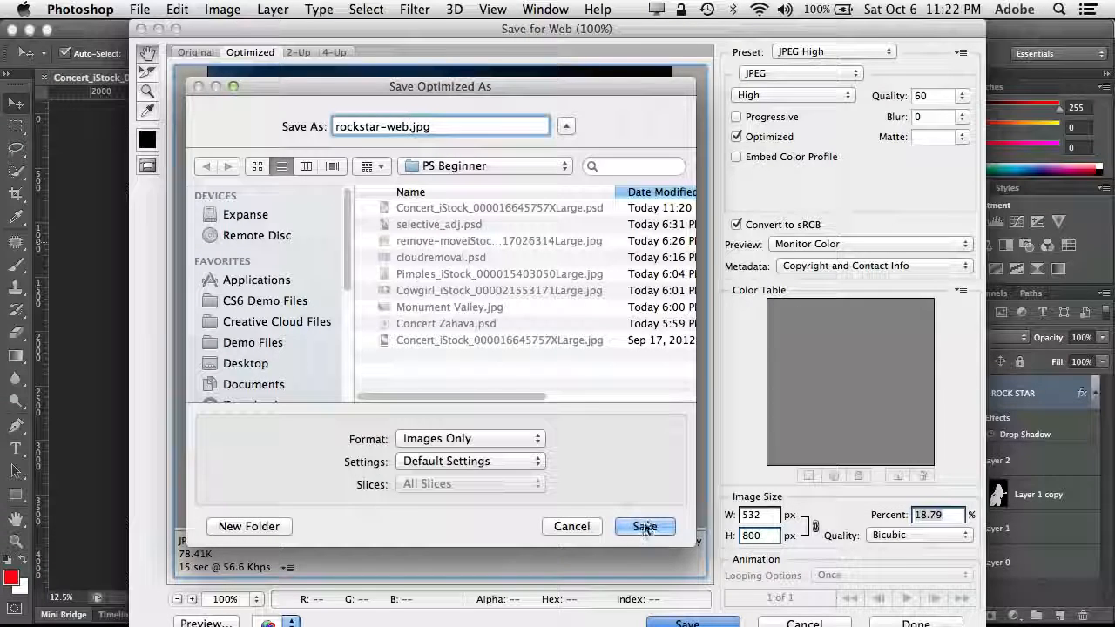